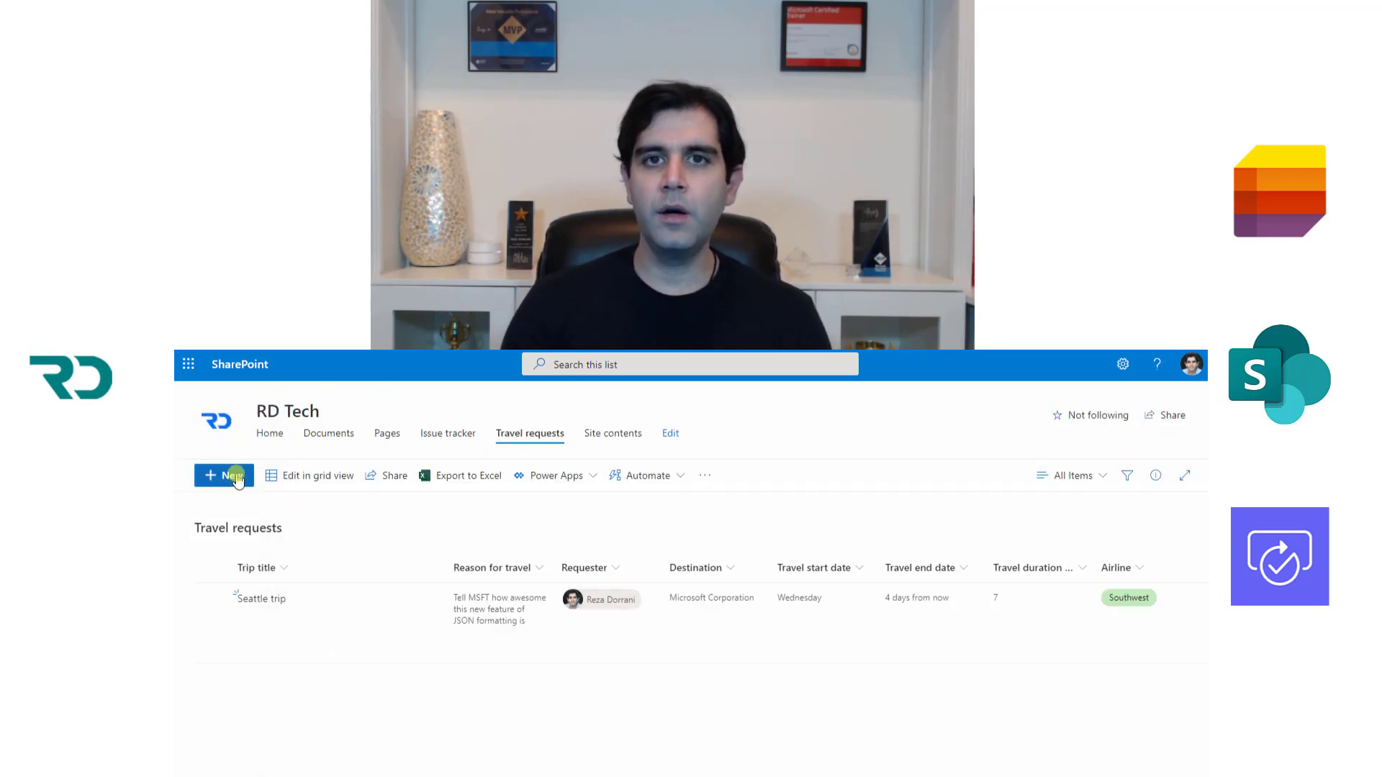
Start a new travel request and pick the suggested destination for "1 micro".
{"action": "left_click", "coordinate": [226, 475]}
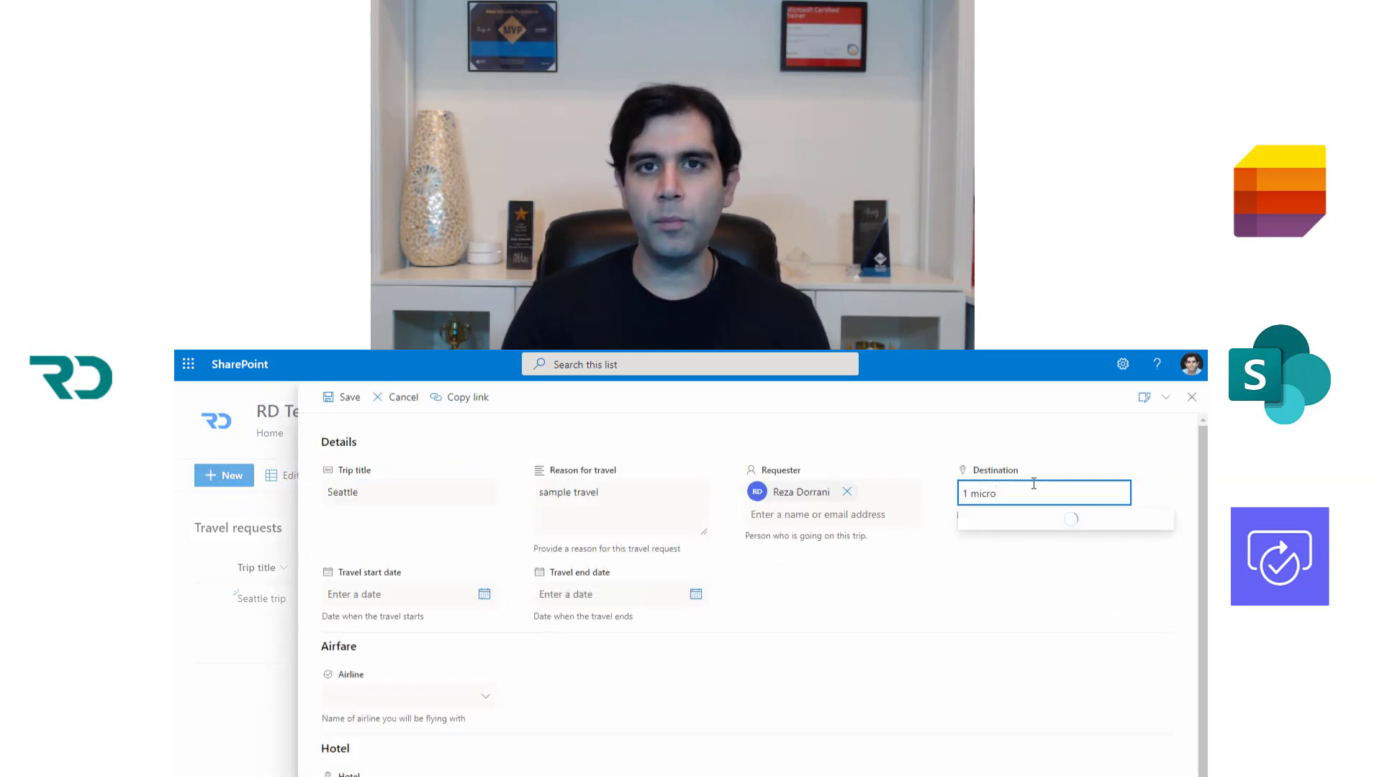
{"action": "left_click", "coordinate": [1036, 526]}
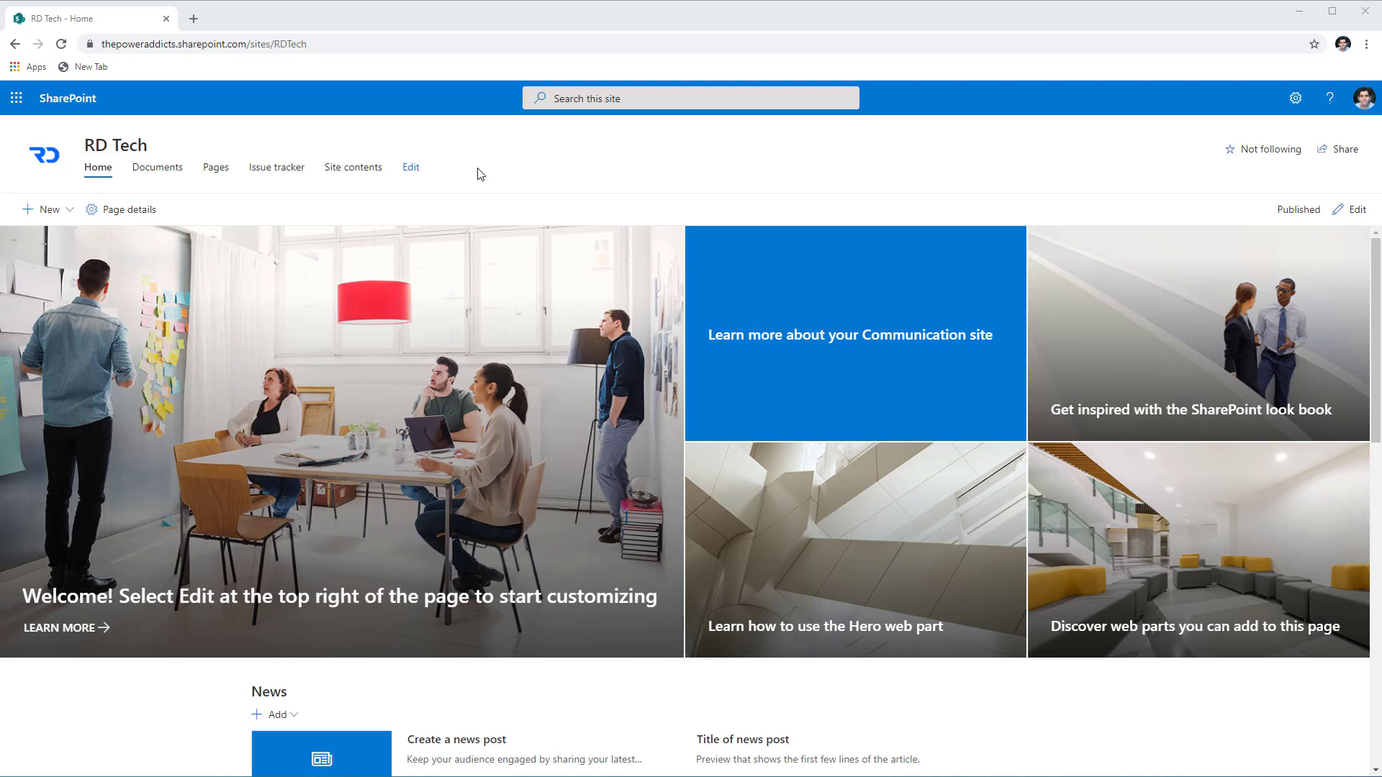
Create a list named Travel requests from the Travel requests template, keeping it shown in the site navigation.
{"action": "left_click", "coordinate": [64, 223]}
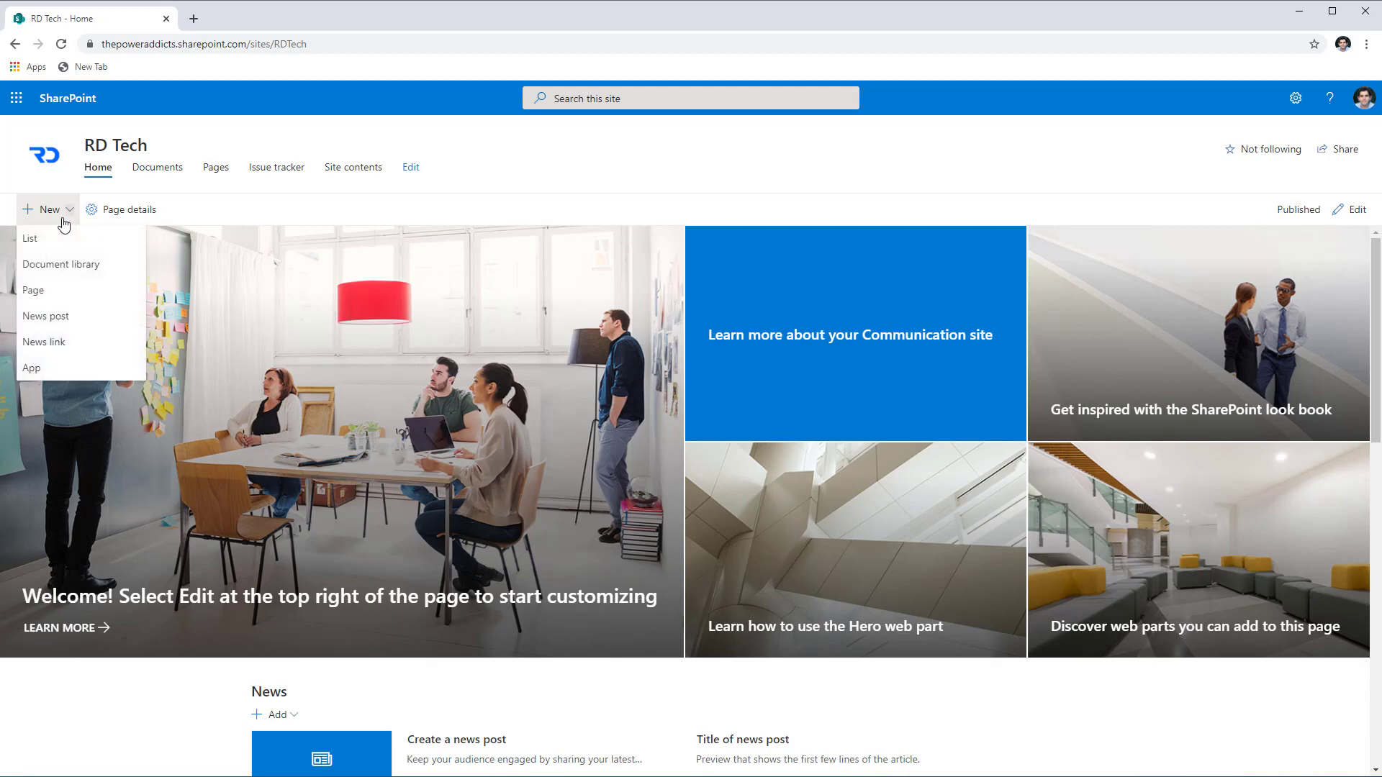
{"action": "left_click", "coordinate": [63, 237]}
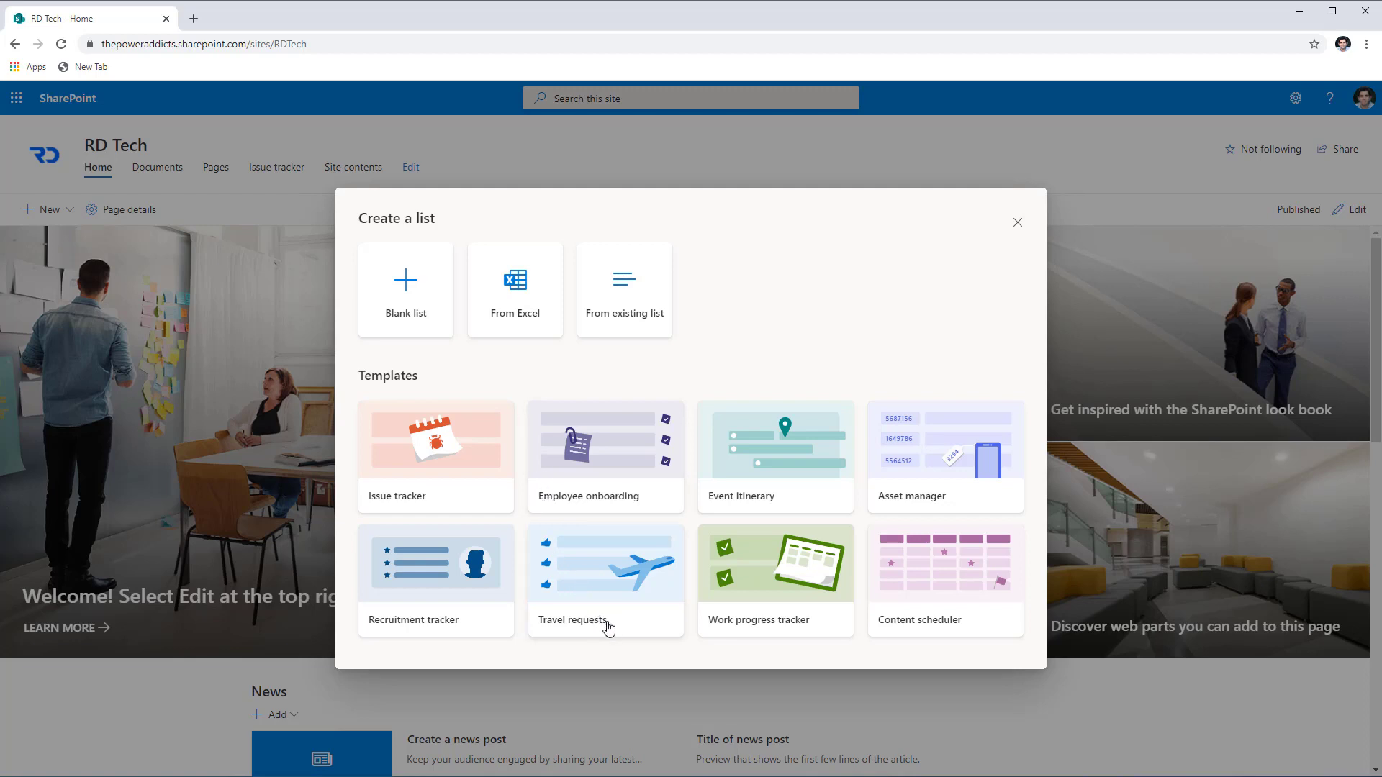
{"action": "left_click", "coordinate": [593, 586]}
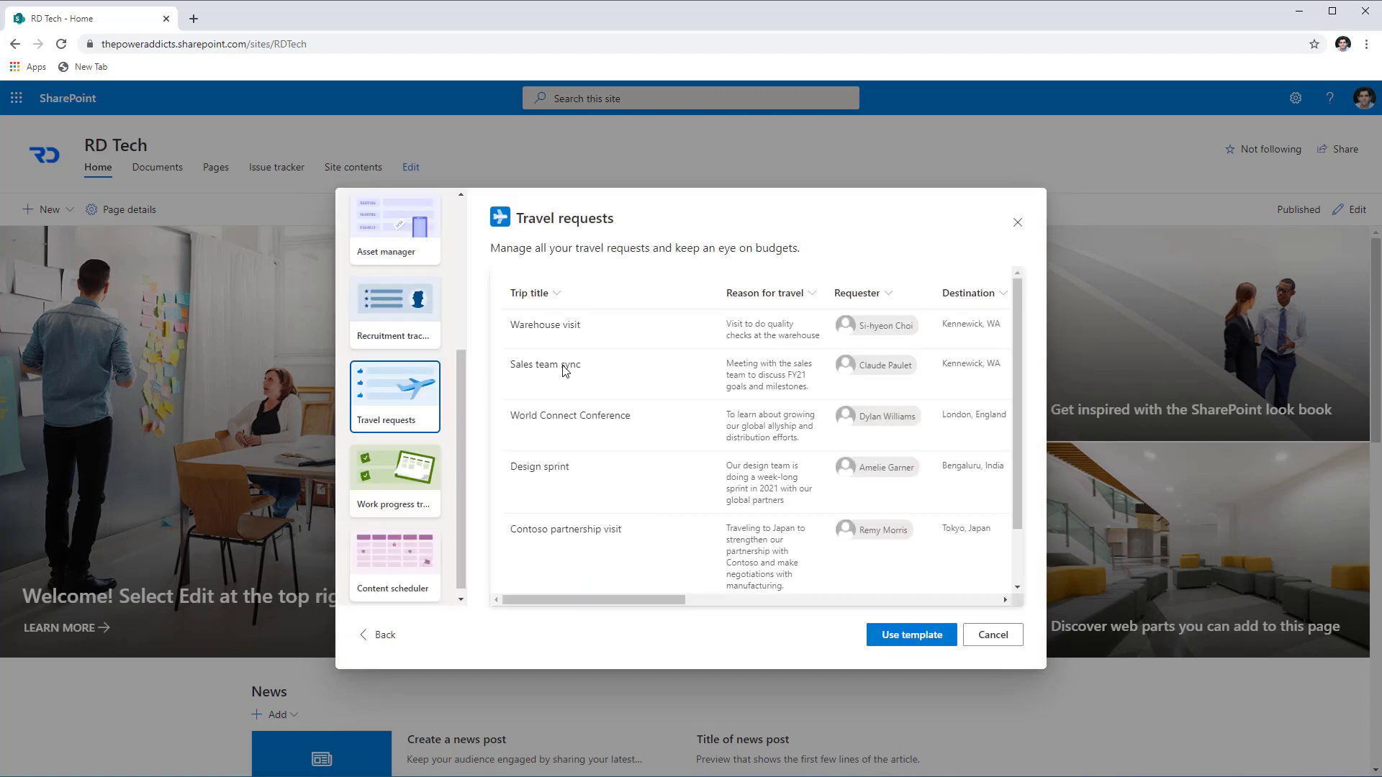
{"action": "left_click", "coordinate": [895, 641]}
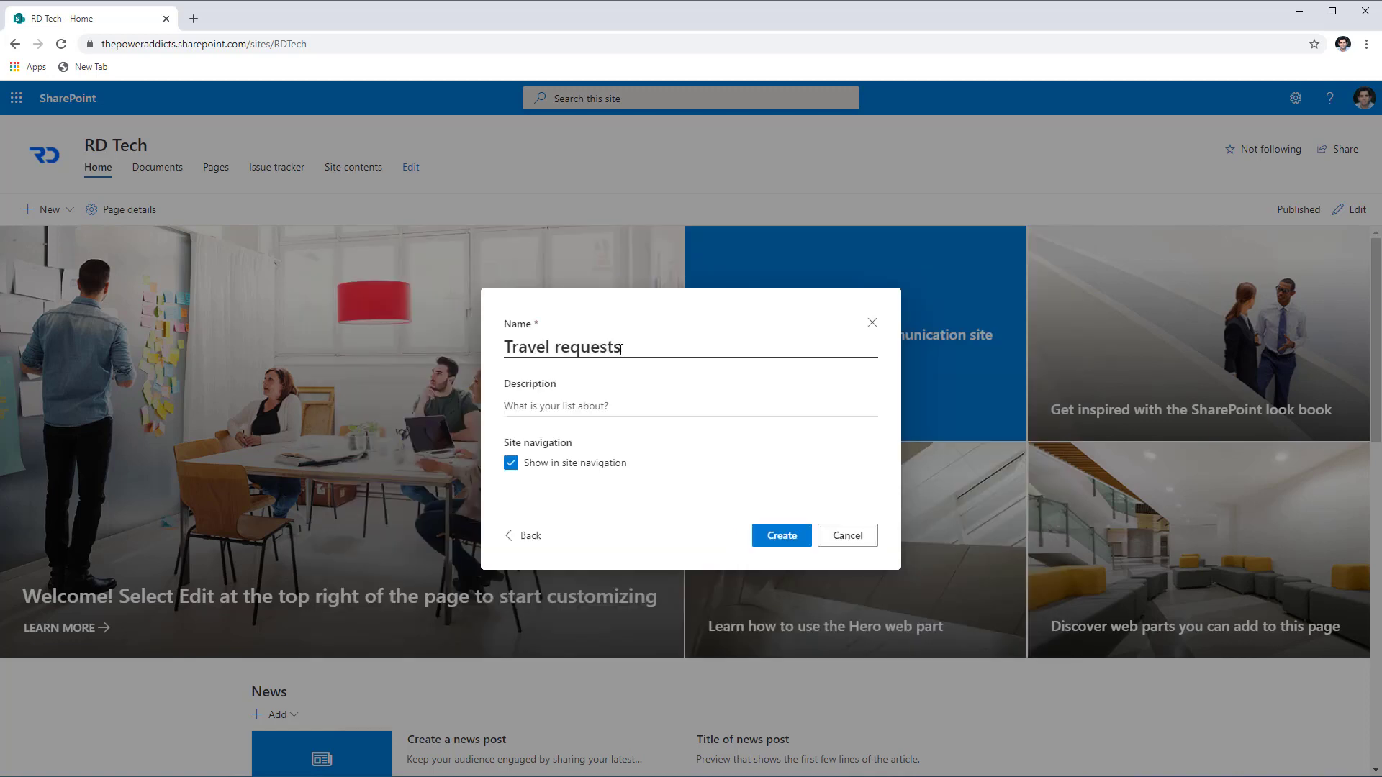
{"action": "left_click", "coordinate": [766, 540]}
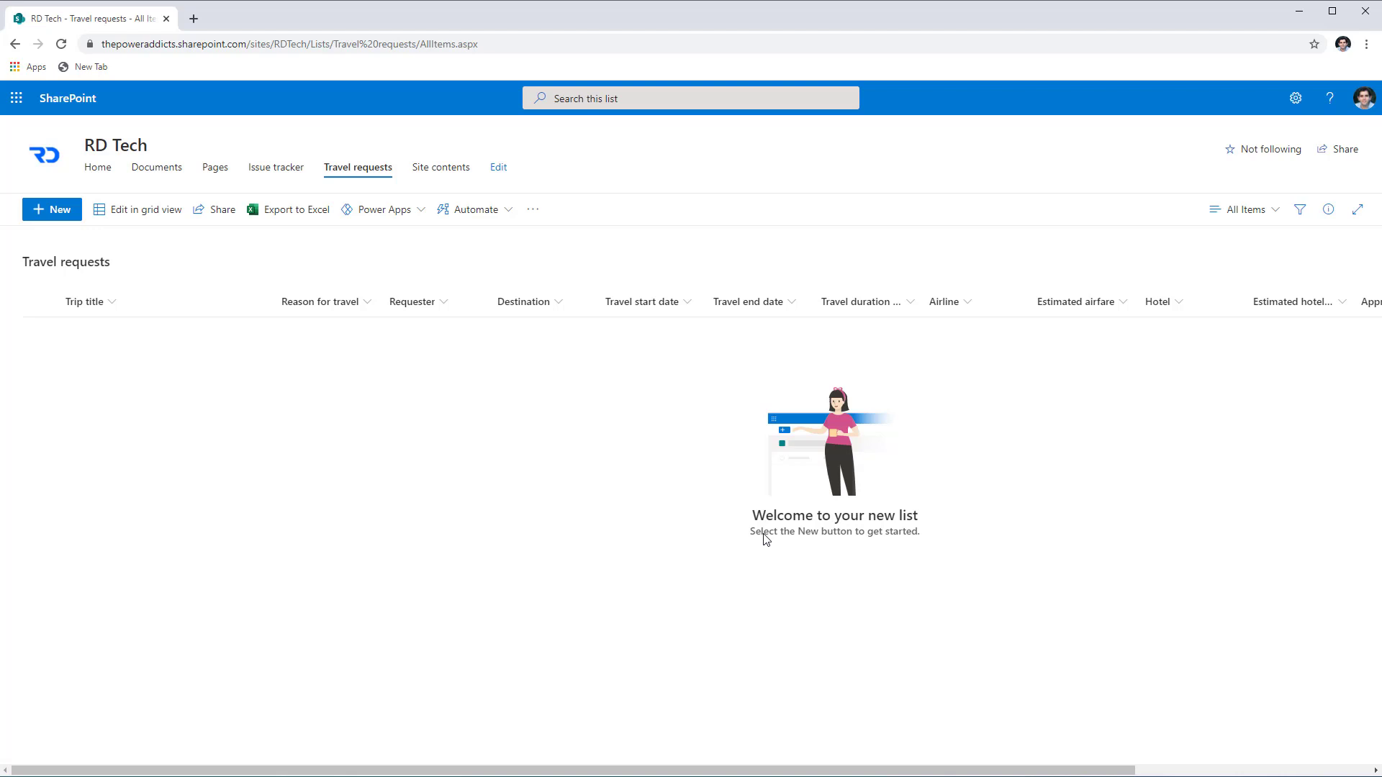
Open a new item form in the Travel requests list and set its layout formatting to apply to the Body.
{"action": "left_click", "coordinate": [72, 212]}
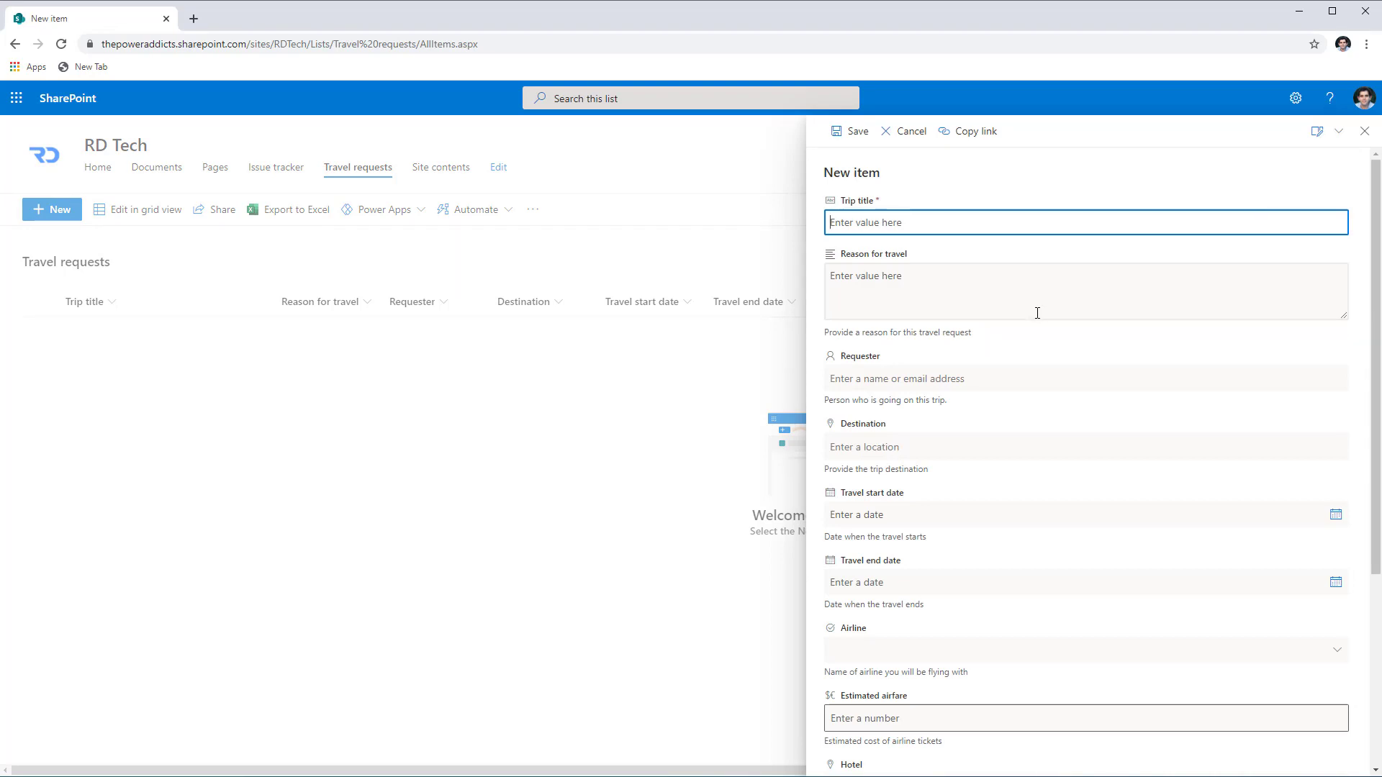
{"action": "scroll", "coordinate": [1037, 313], "scroll_direction": "down", "scroll_amount": 4}
{"action": "scroll", "coordinate": [1038, 313], "scroll_direction": "up", "scroll_amount": 4}
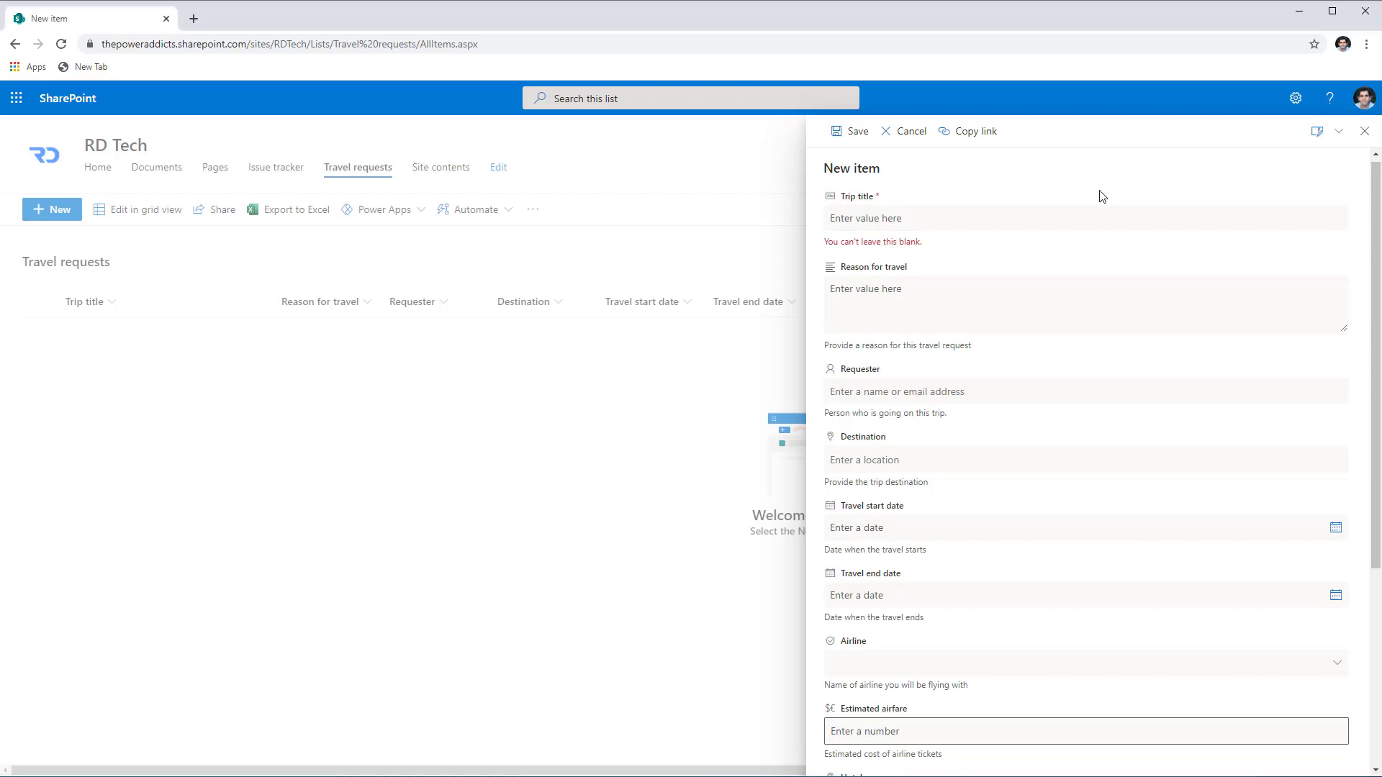
{"action": "left_click", "coordinate": [1334, 142]}
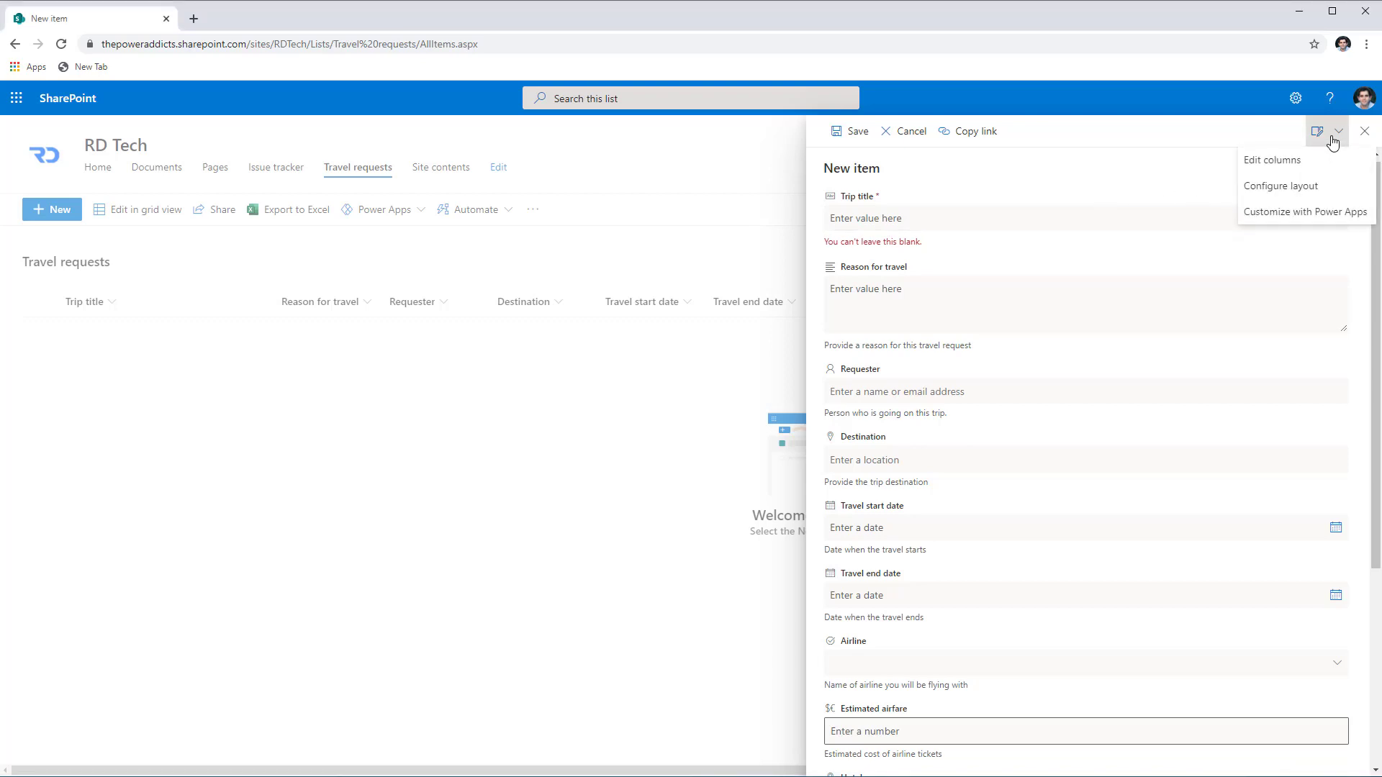
{"action": "left_click", "coordinate": [1306, 186]}
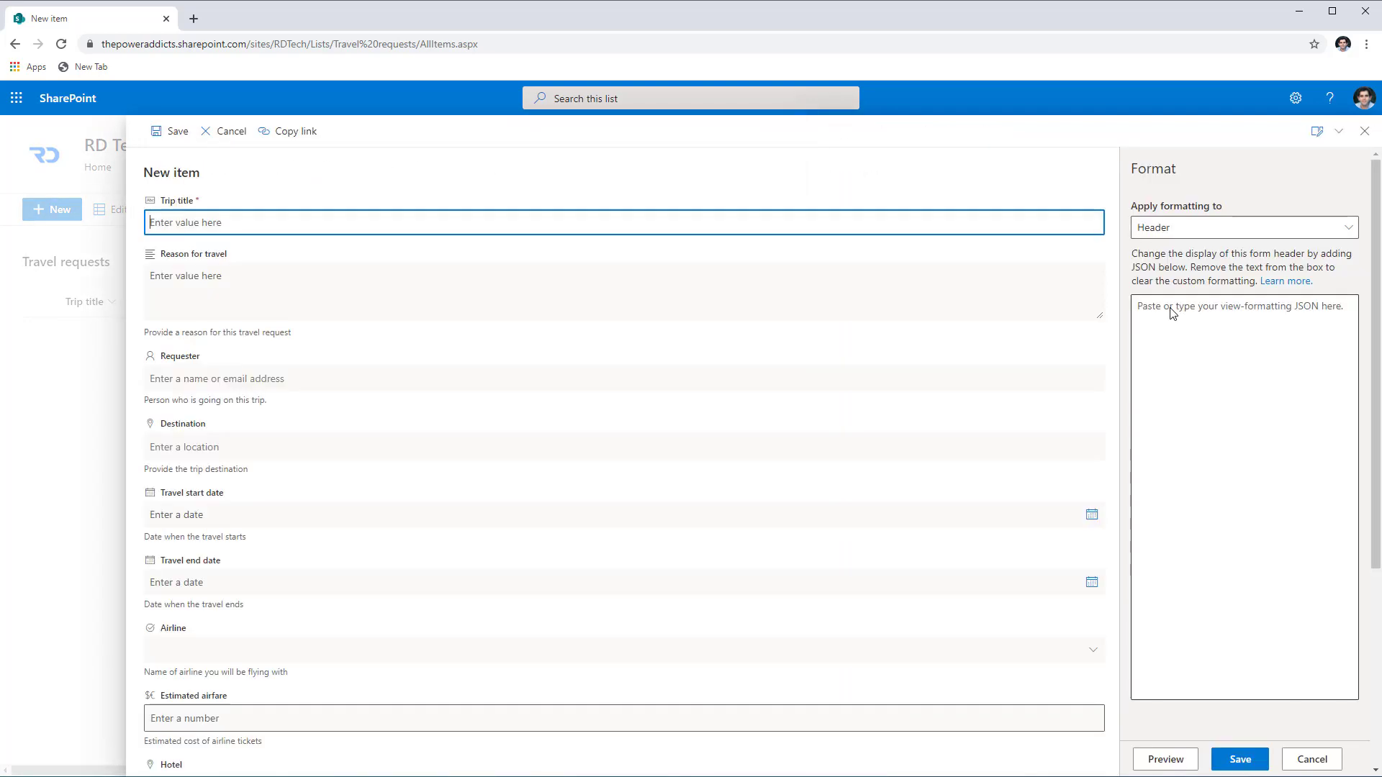
{"action": "left_click", "coordinate": [1181, 228]}
{"action": "left_click", "coordinate": [1181, 252]}
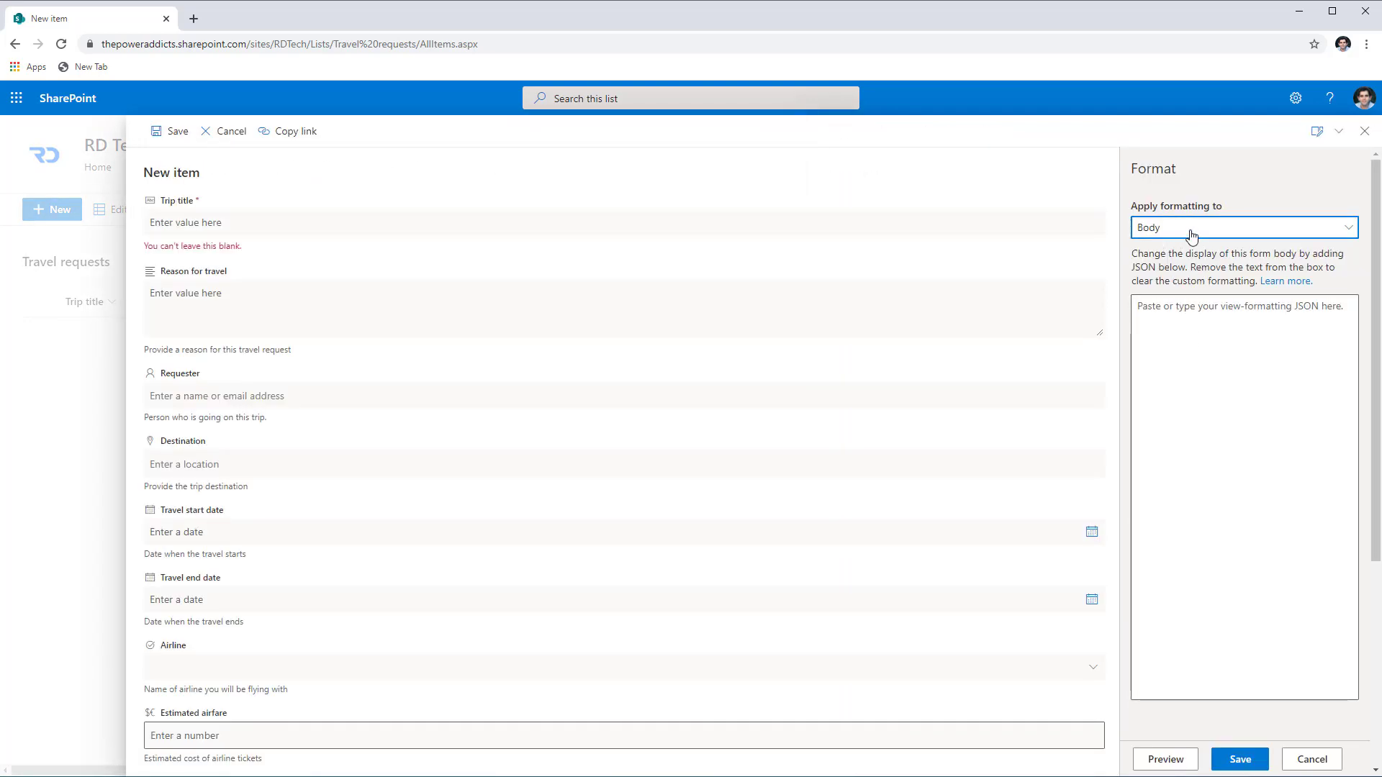
Paste the body JSON defining the Details, Airfare, Hotel and Attachments sections, and preview the form.
{"action": "left_click", "coordinate": [1216, 357]}
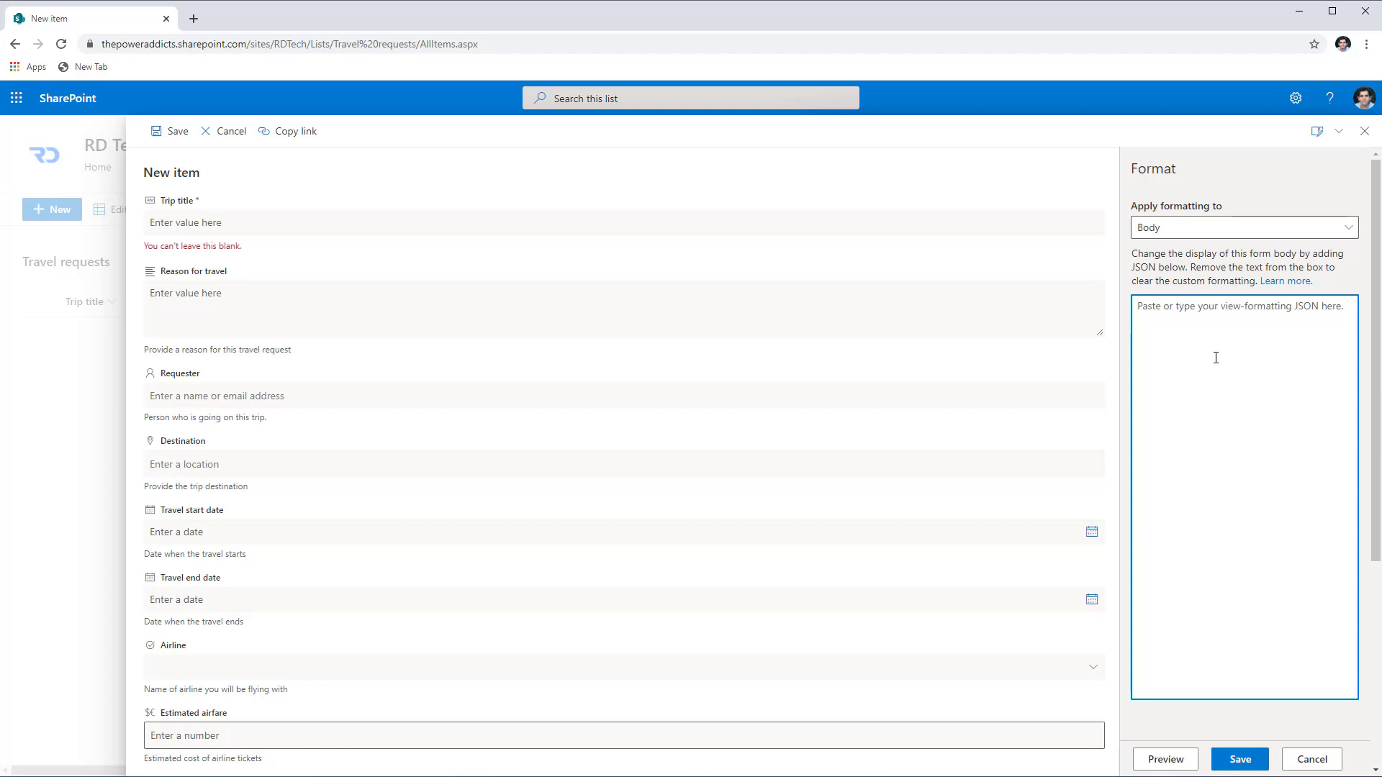
{"action": "key", "text": "ctrl+v"}
{"action": "scroll", "coordinate": [1224, 502], "scroll_direction": "up", "scroll_amount": 10}
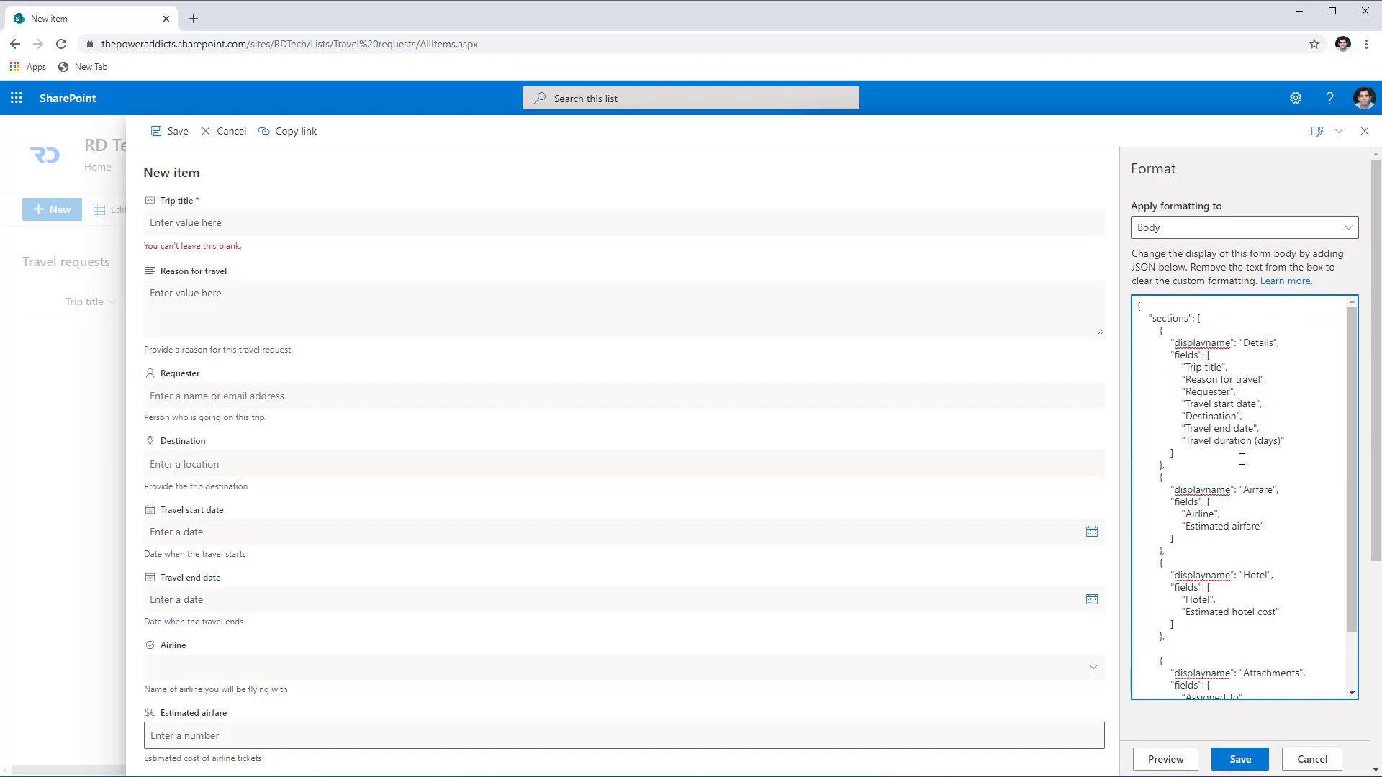
{"action": "left_click", "coordinate": [1166, 758]}
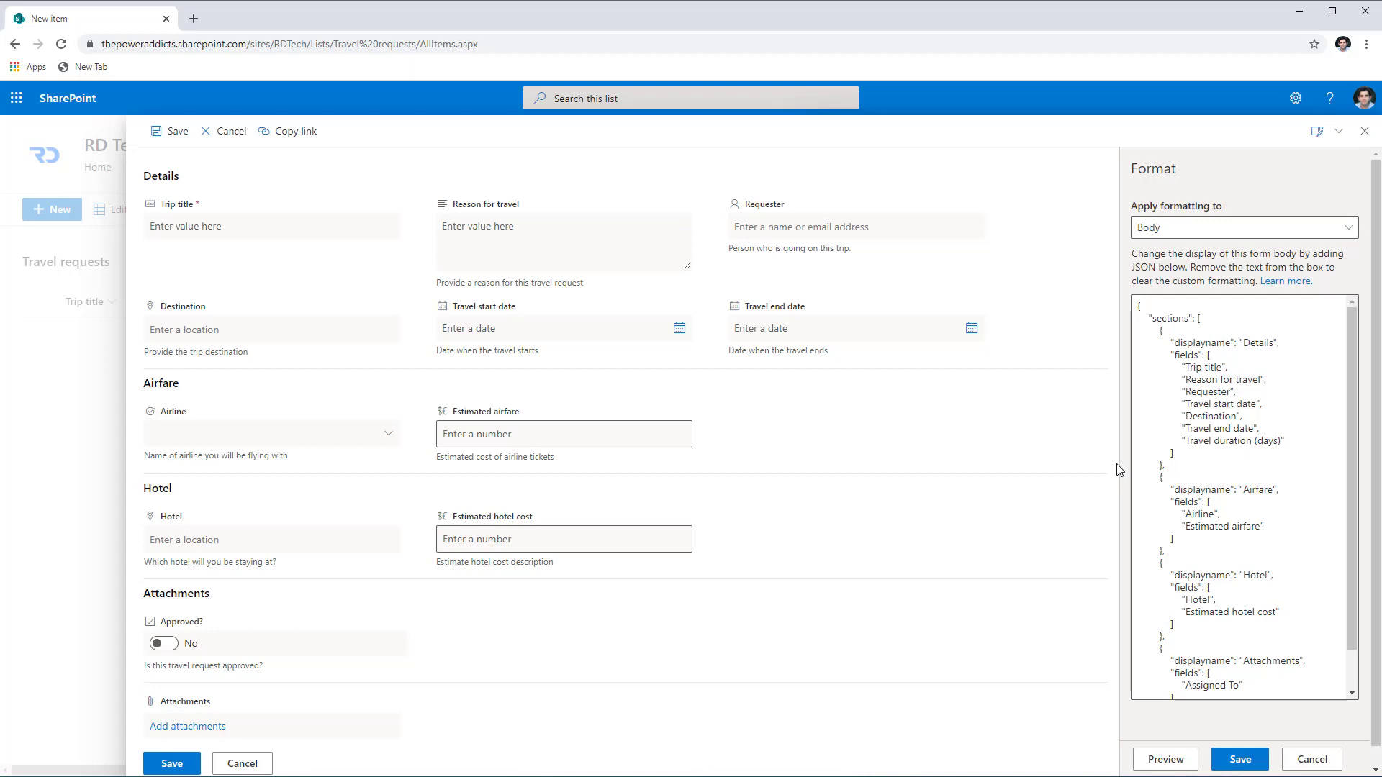
Review the section names and field lists in the body JSON against the form, and save the layout.
{"action": "double_click", "coordinate": [1179, 319]}
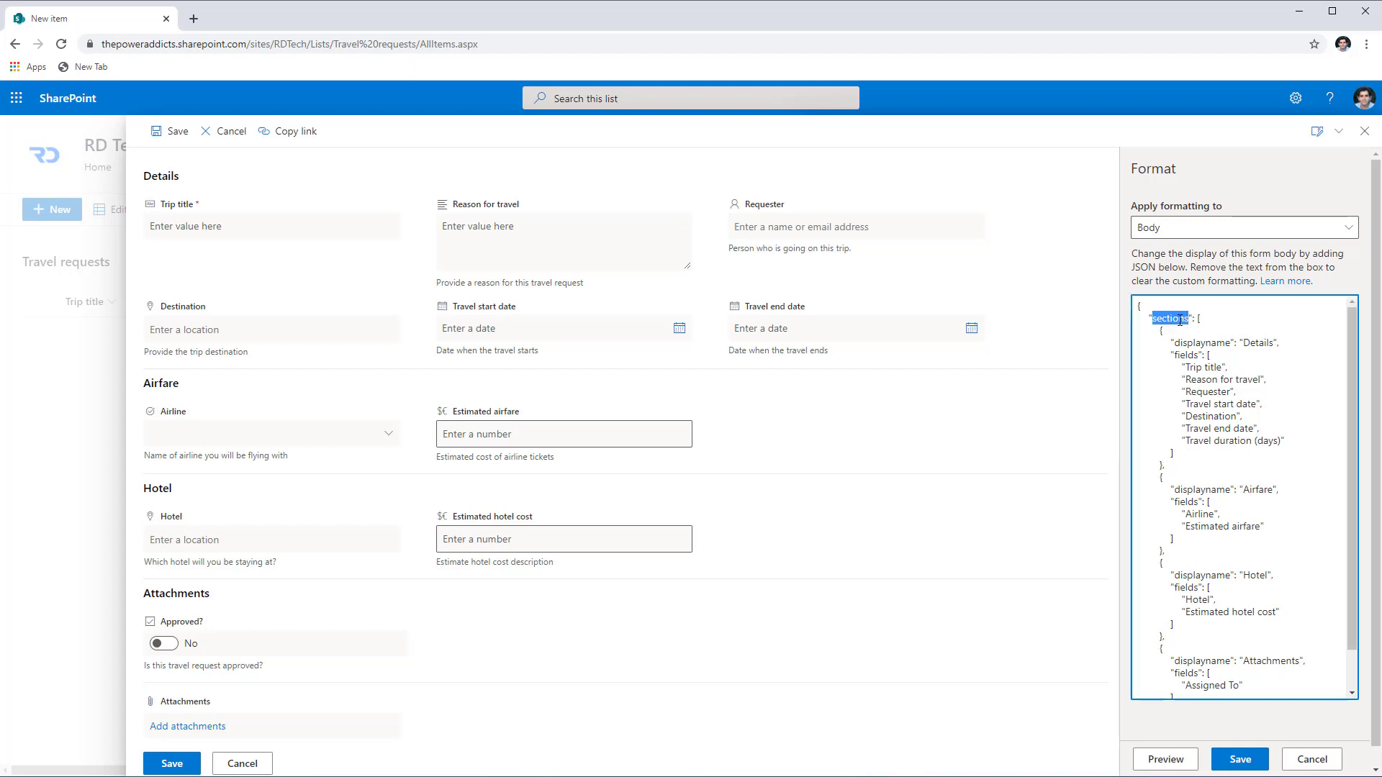
{"action": "key", "text": "Down"}
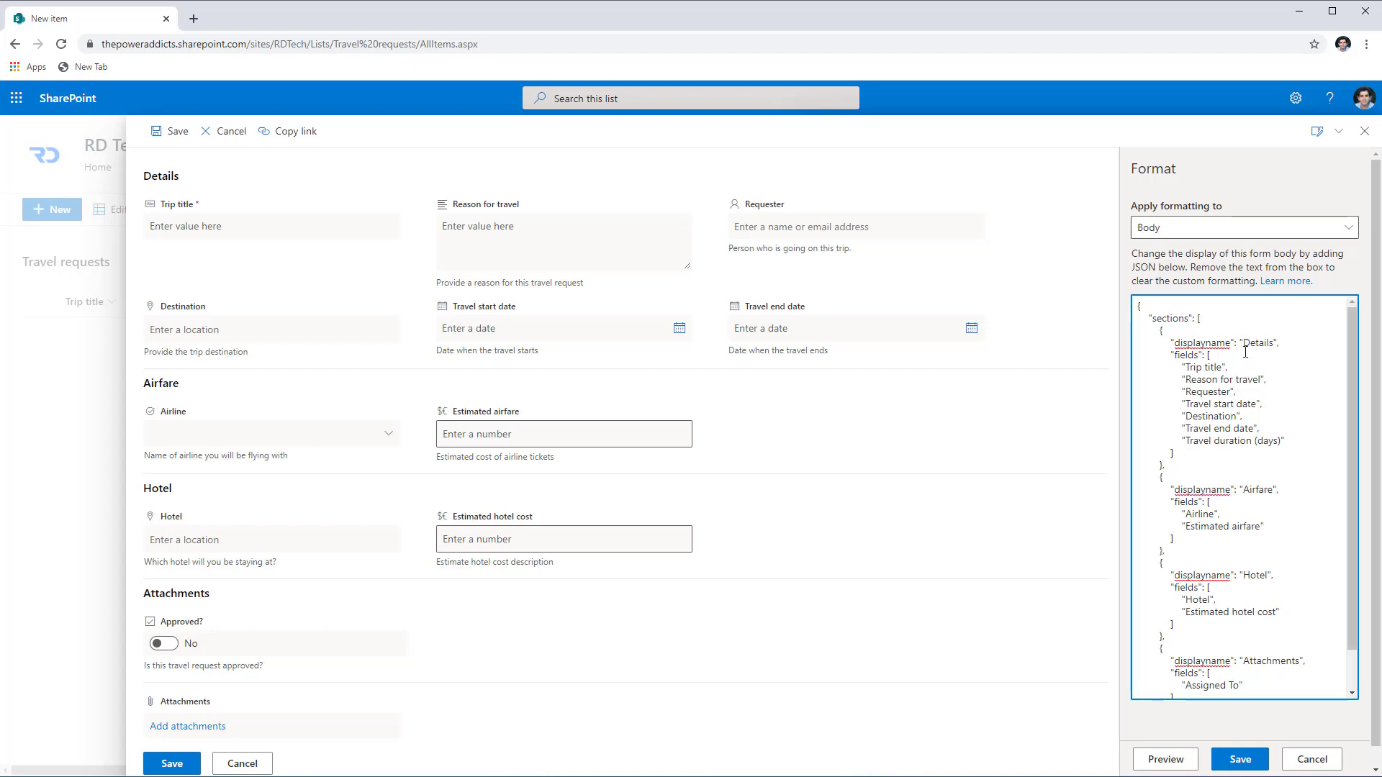
{"action": "double_click", "coordinate": [1265, 345]}
{"action": "left_click_drag", "start_coordinate": [1162, 367], "coordinate": [1302, 446]}
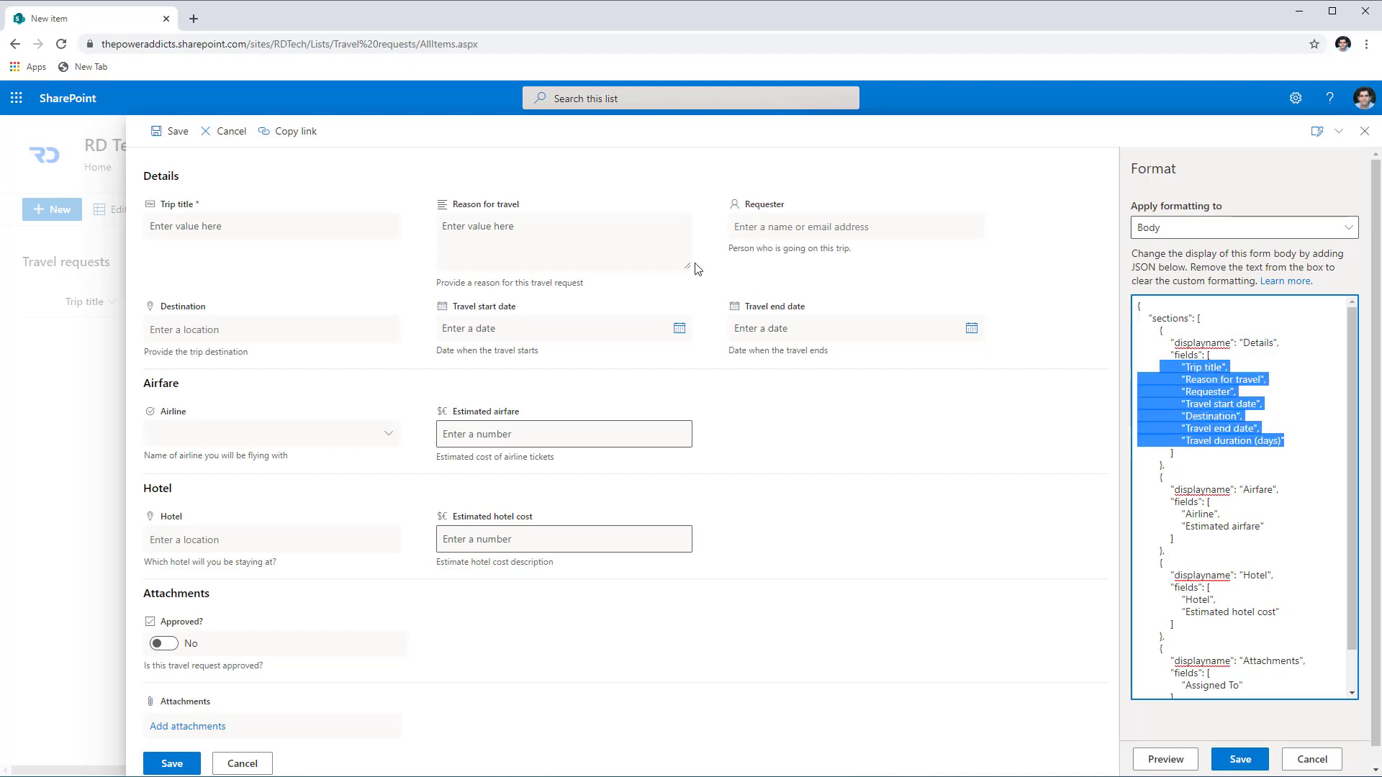
{"action": "left_click", "coordinate": [1225, 523]}
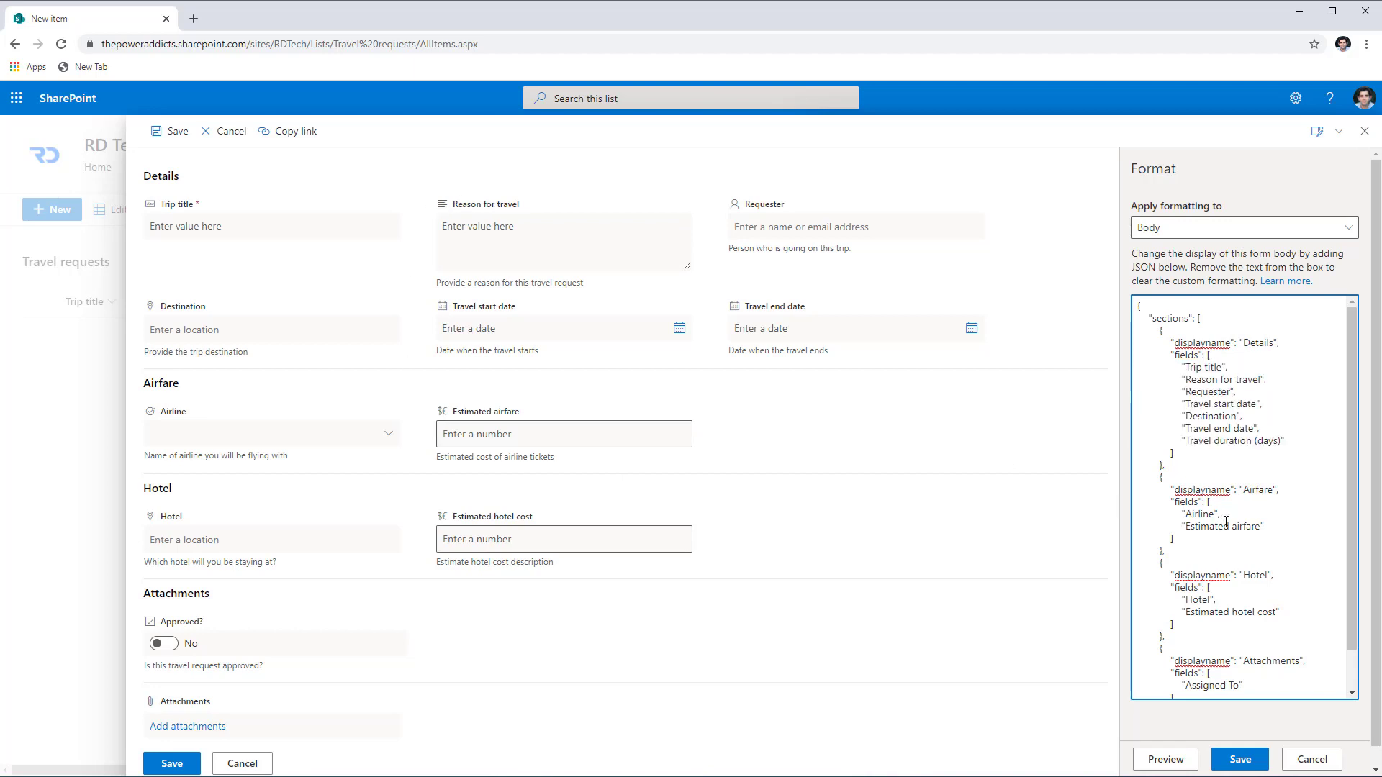
{"action": "scroll", "coordinate": [1225, 522], "scroll_direction": "down", "scroll_amount": 1}
{"action": "scroll", "coordinate": [1222, 516], "scroll_direction": "up", "scroll_amount": 1}
{"action": "left_click", "coordinate": [1238, 764]}
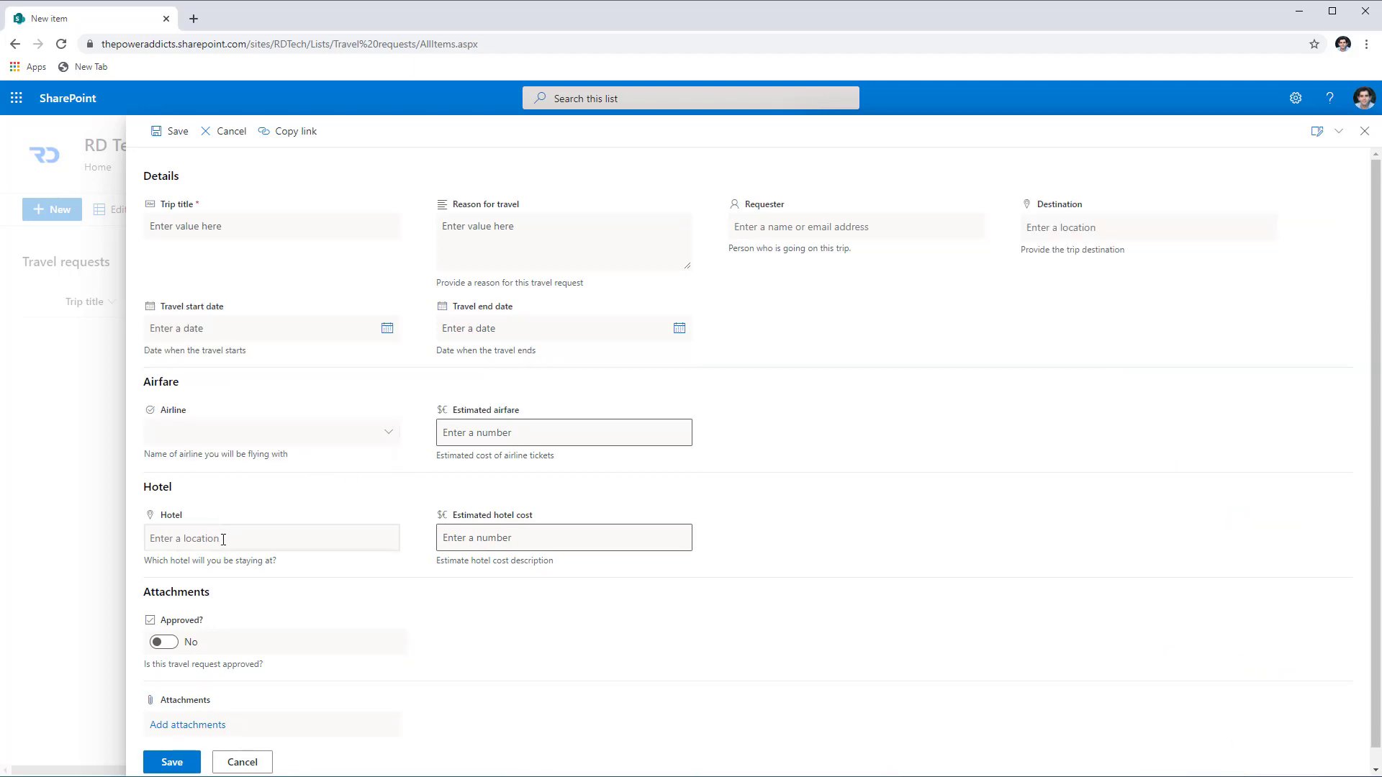
Examine the Airline choices and the Estimated airfare field in the sectioned form.
{"action": "left_click", "coordinate": [392, 433]}
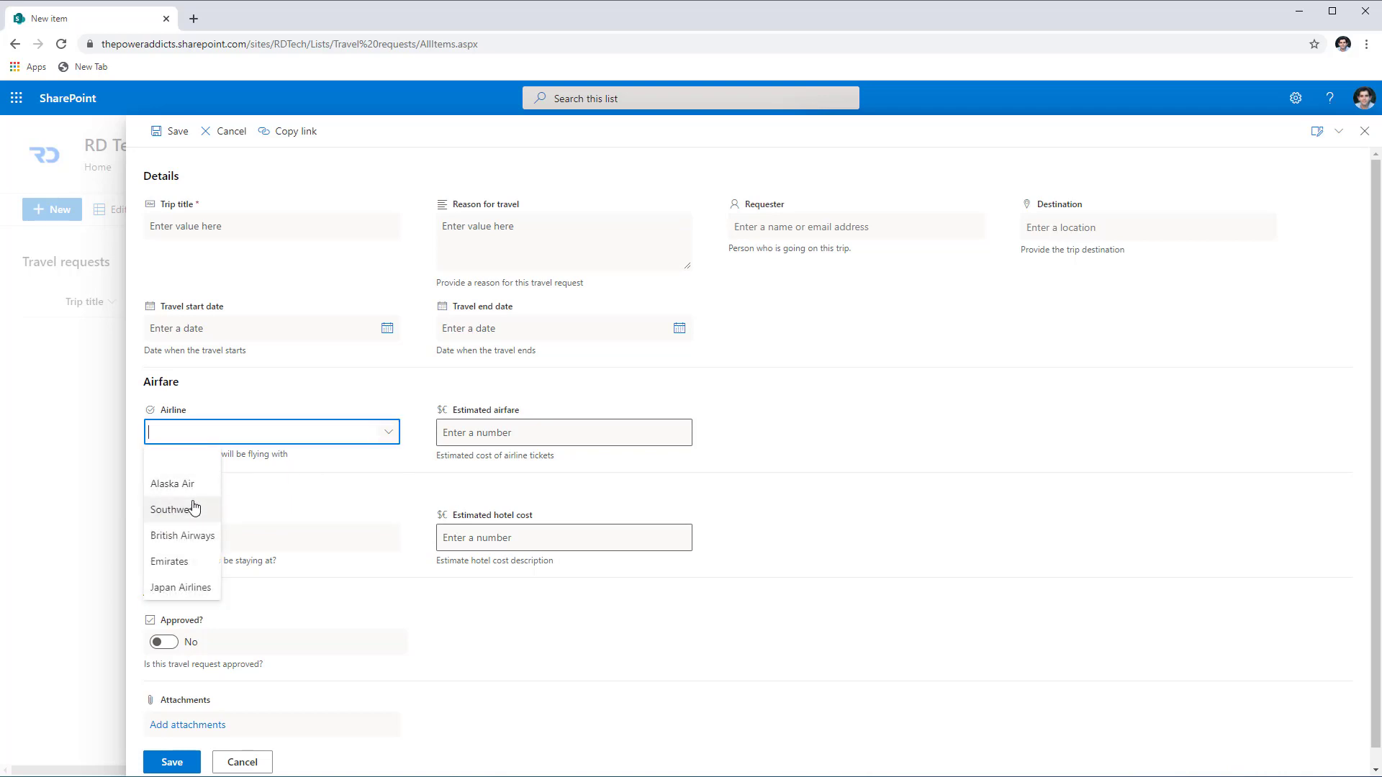
{"action": "left_click", "coordinate": [552, 429]}
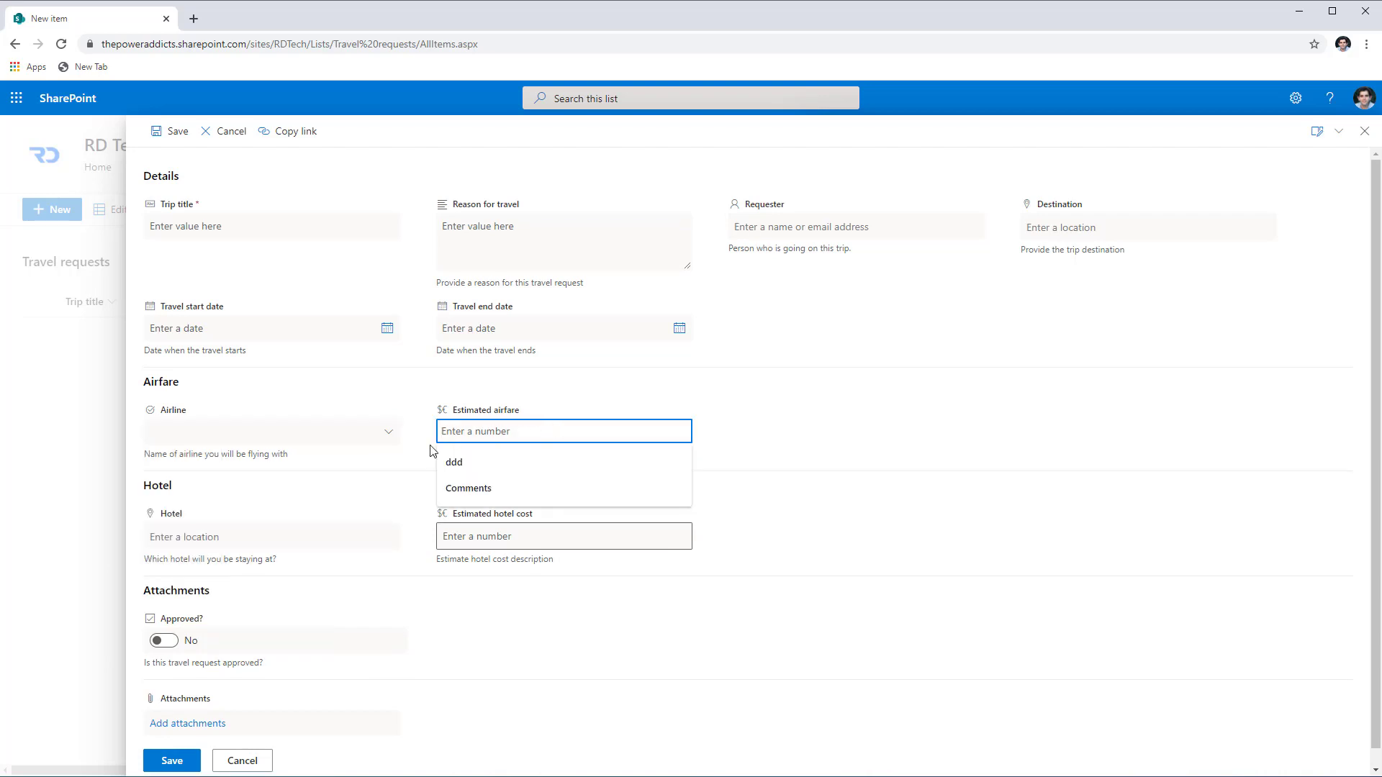
{"action": "left_click", "coordinate": [402, 480]}
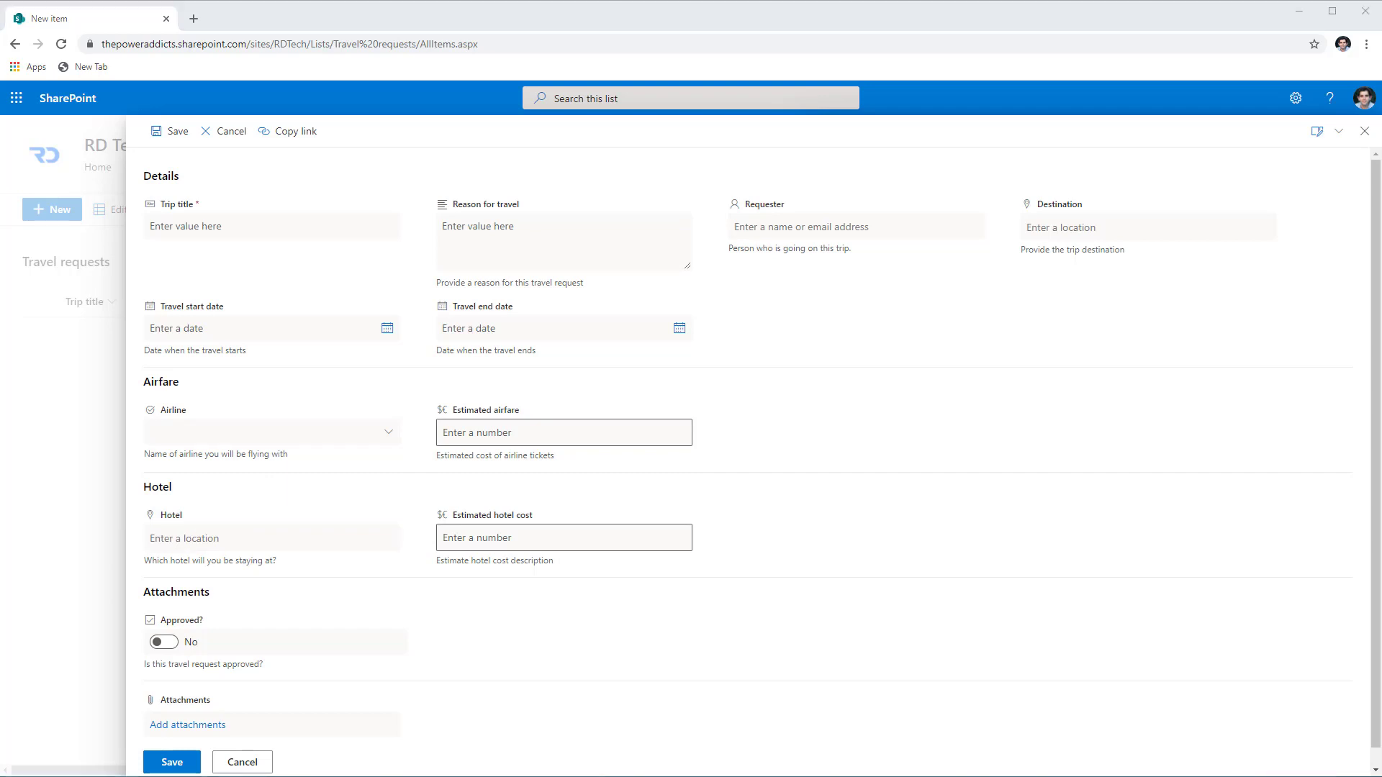
Set the Estimated airfare column's conditional formula to =if([$Airline]=='','false', 'true') in the form's column settings.
{"action": "left_click", "coordinate": [1317, 132]}
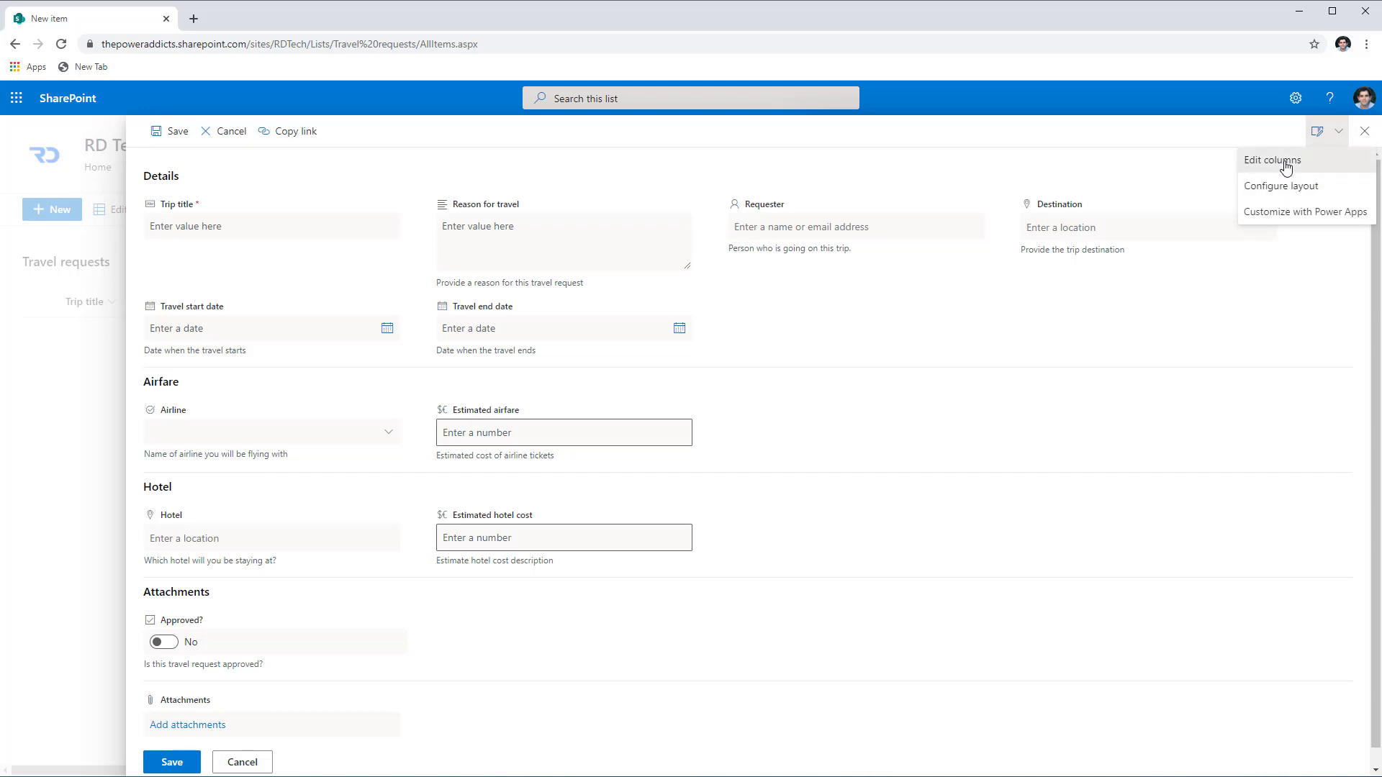
{"action": "left_click", "coordinate": [1286, 164]}
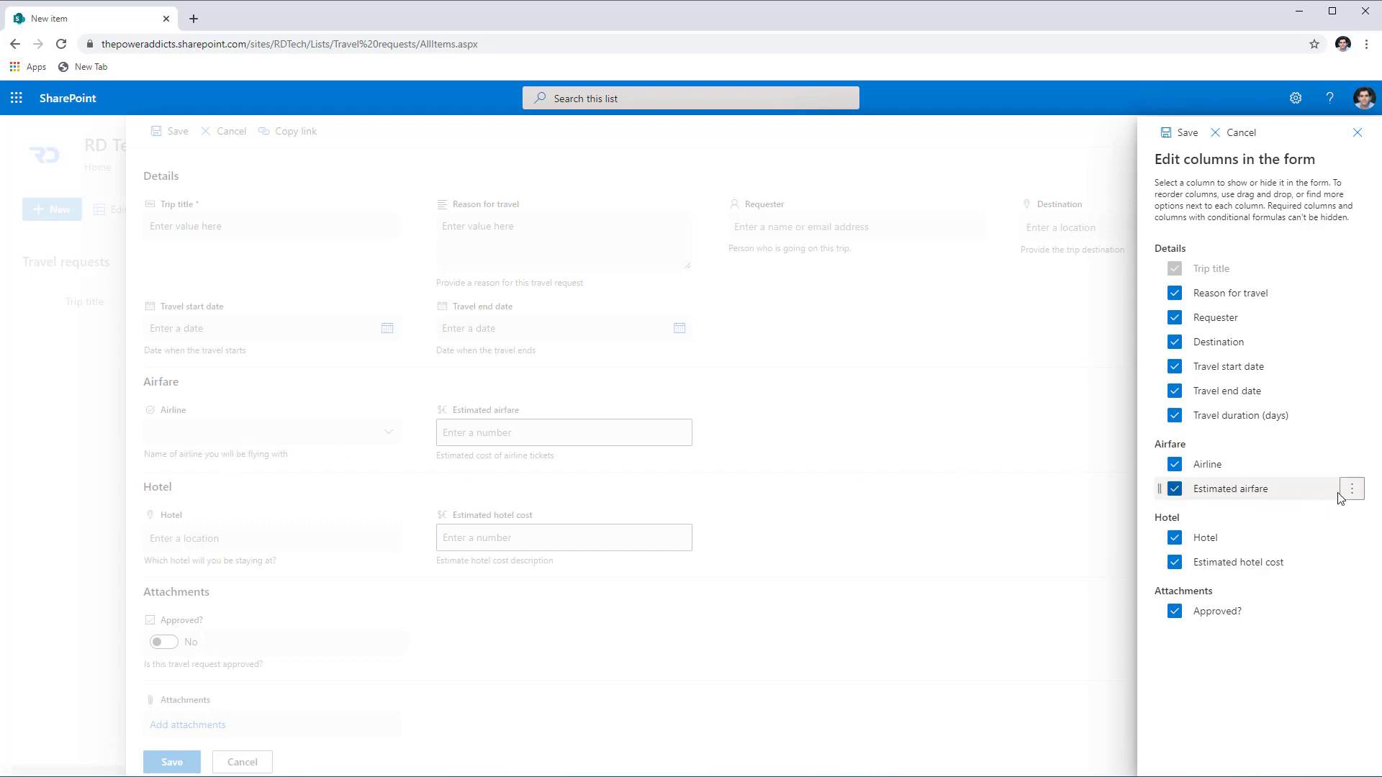
{"action": "left_click", "coordinate": [1351, 490]}
{"action": "left_click", "coordinate": [1293, 580]}
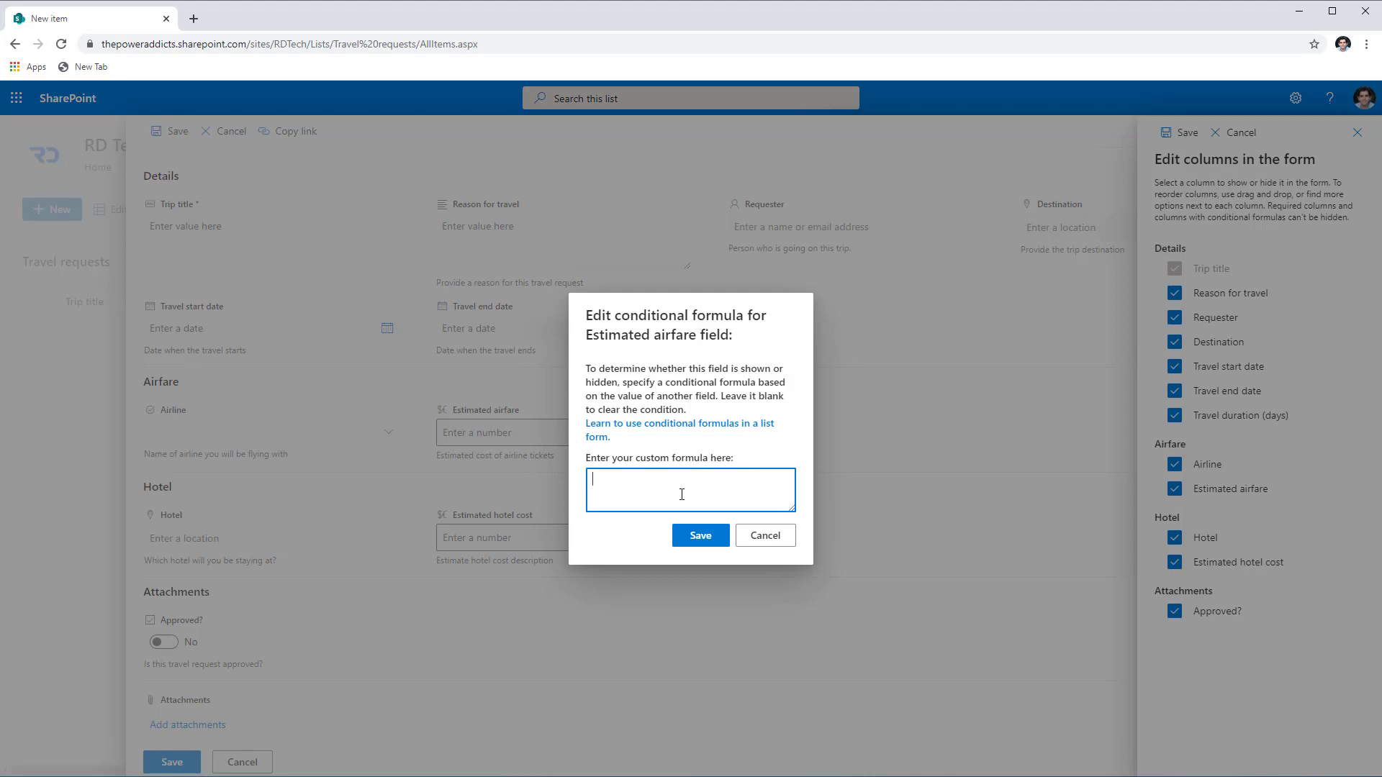
{"action": "type", "text": "=if([$Airline]=='','false', 'true')"}
{"action": "left_click", "coordinate": [702, 538]}
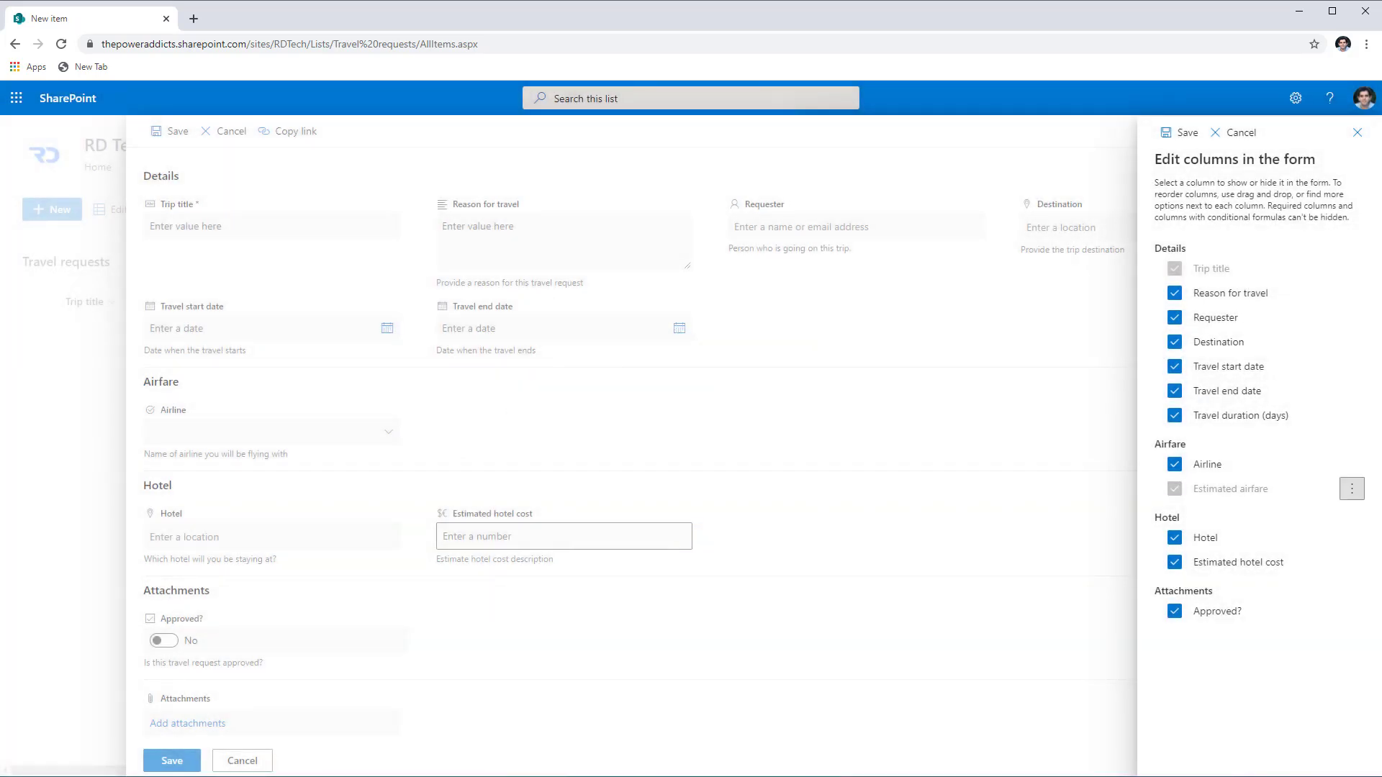
Set the Estimated hotel cost column's conditional formula to =if([$Hotel]=='','false', 'true').
{"action": "left_click", "coordinate": [1360, 566]}
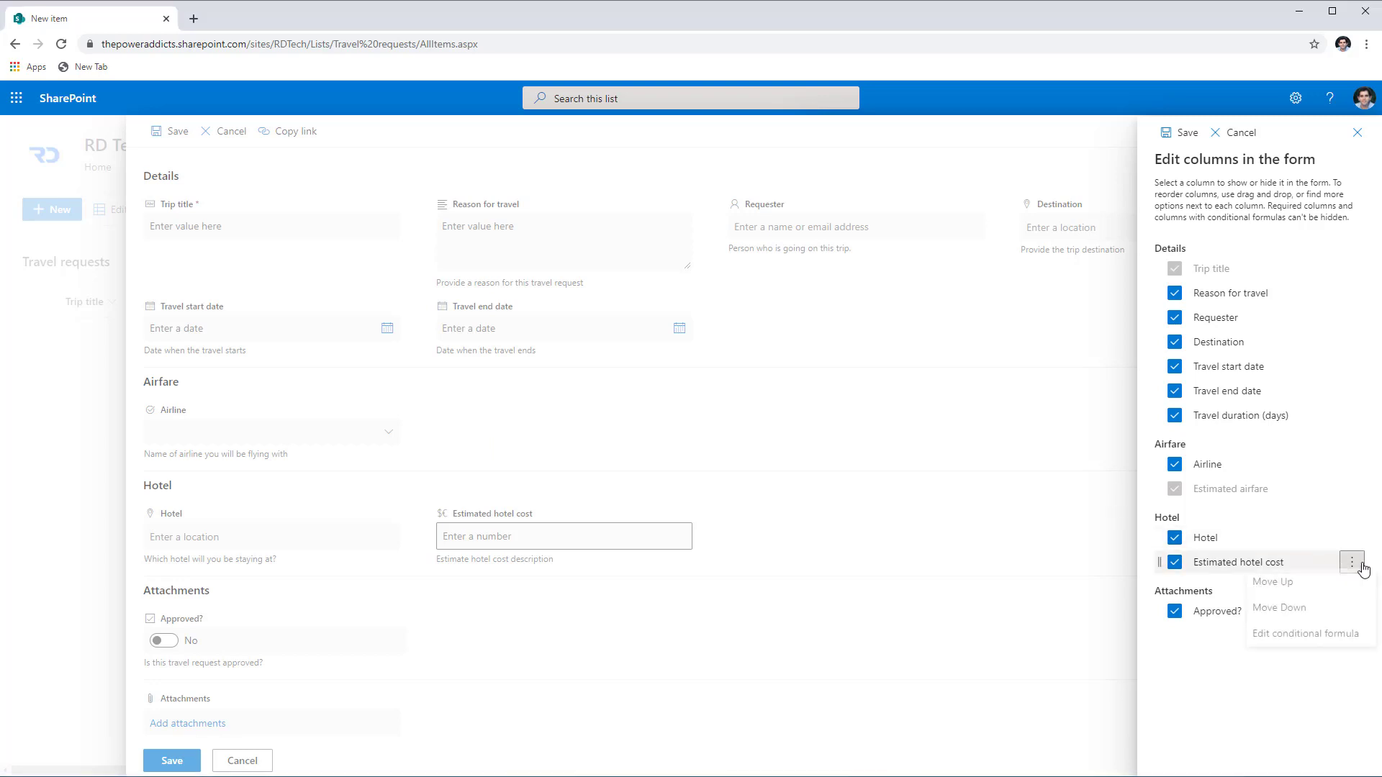
{"action": "left_click", "coordinate": [1306, 639]}
{"action": "left_click", "coordinate": [703, 484]}
{"action": "type", "text": "=if([$Hotel]=='','false', 'true')"}
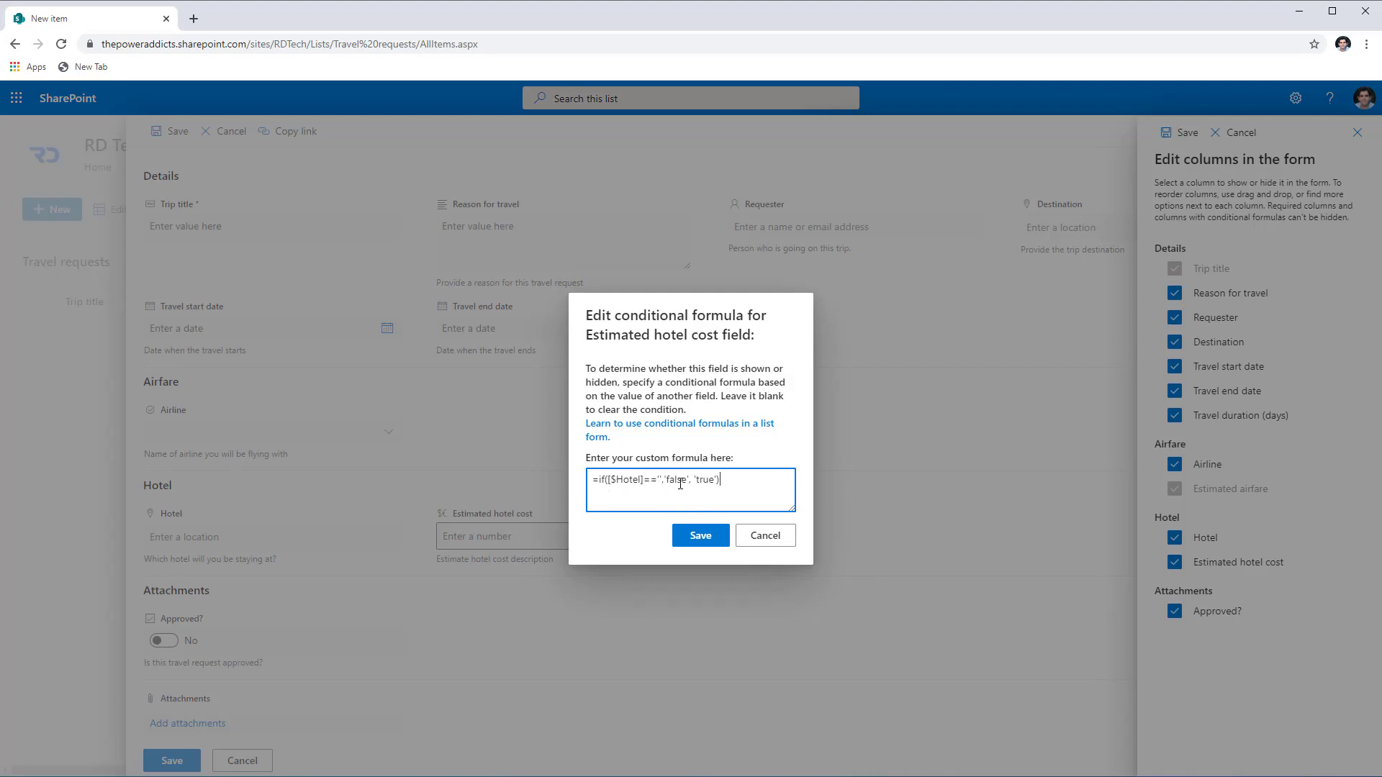
{"action": "left_click", "coordinate": [700, 536]}
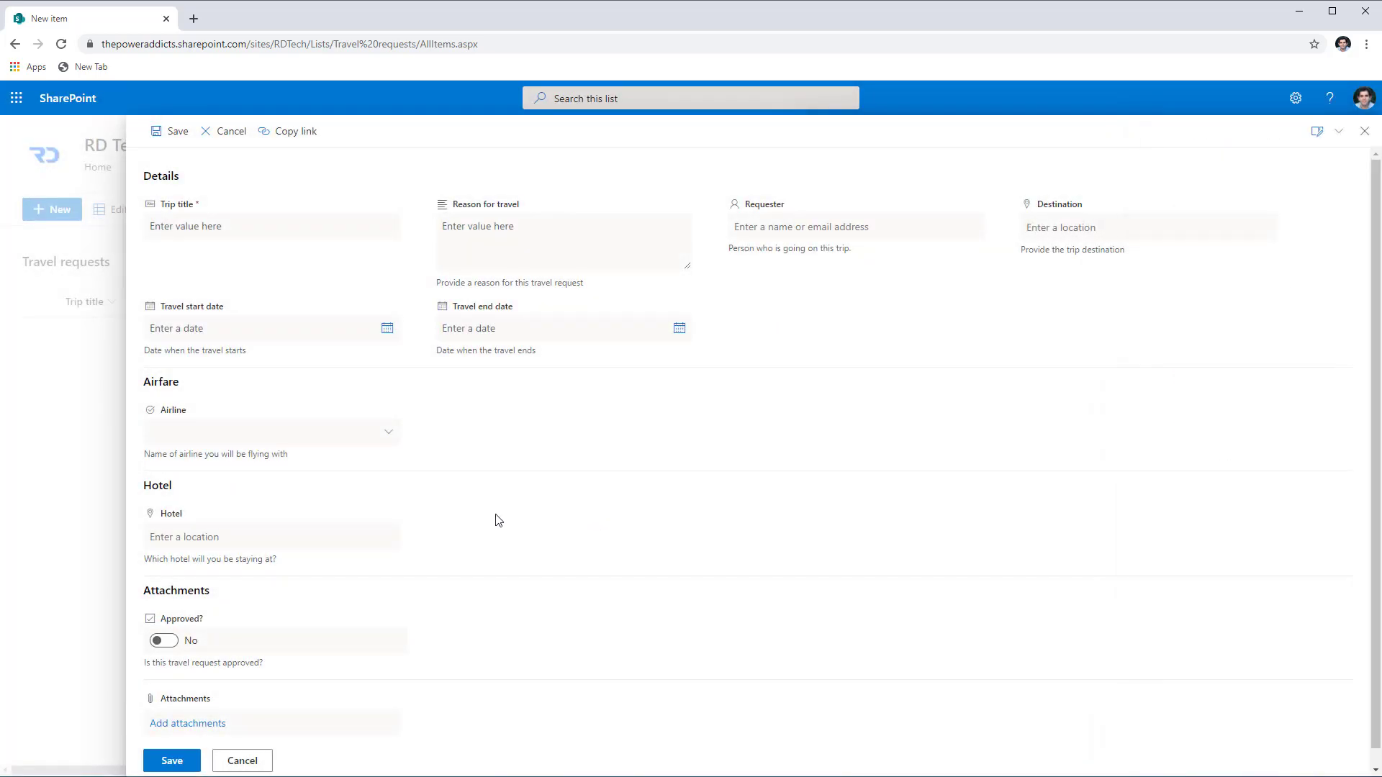
Test the airfare condition by choosing Southwest as the airline, and close the form without saving the item.
{"action": "left_click", "coordinate": [394, 441]}
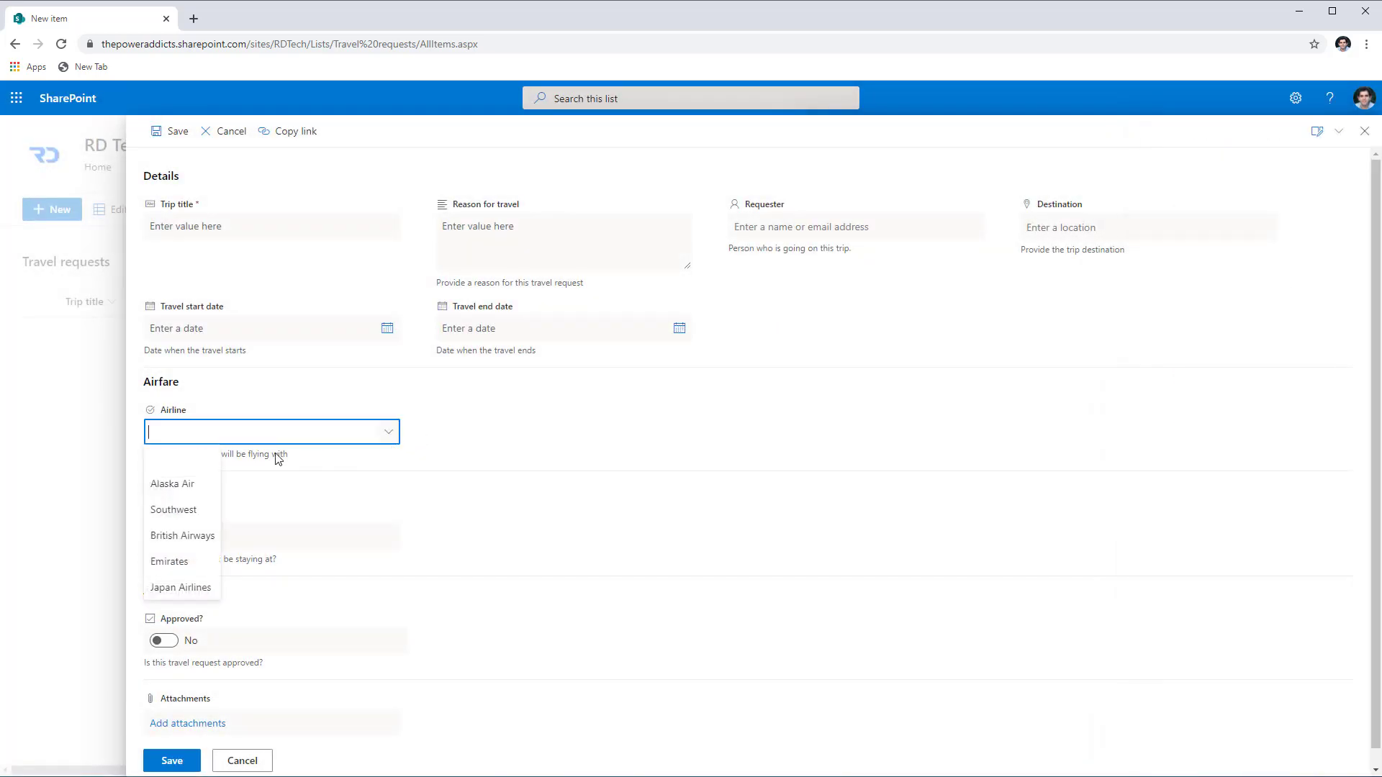
{"action": "left_click", "coordinate": [181, 511]}
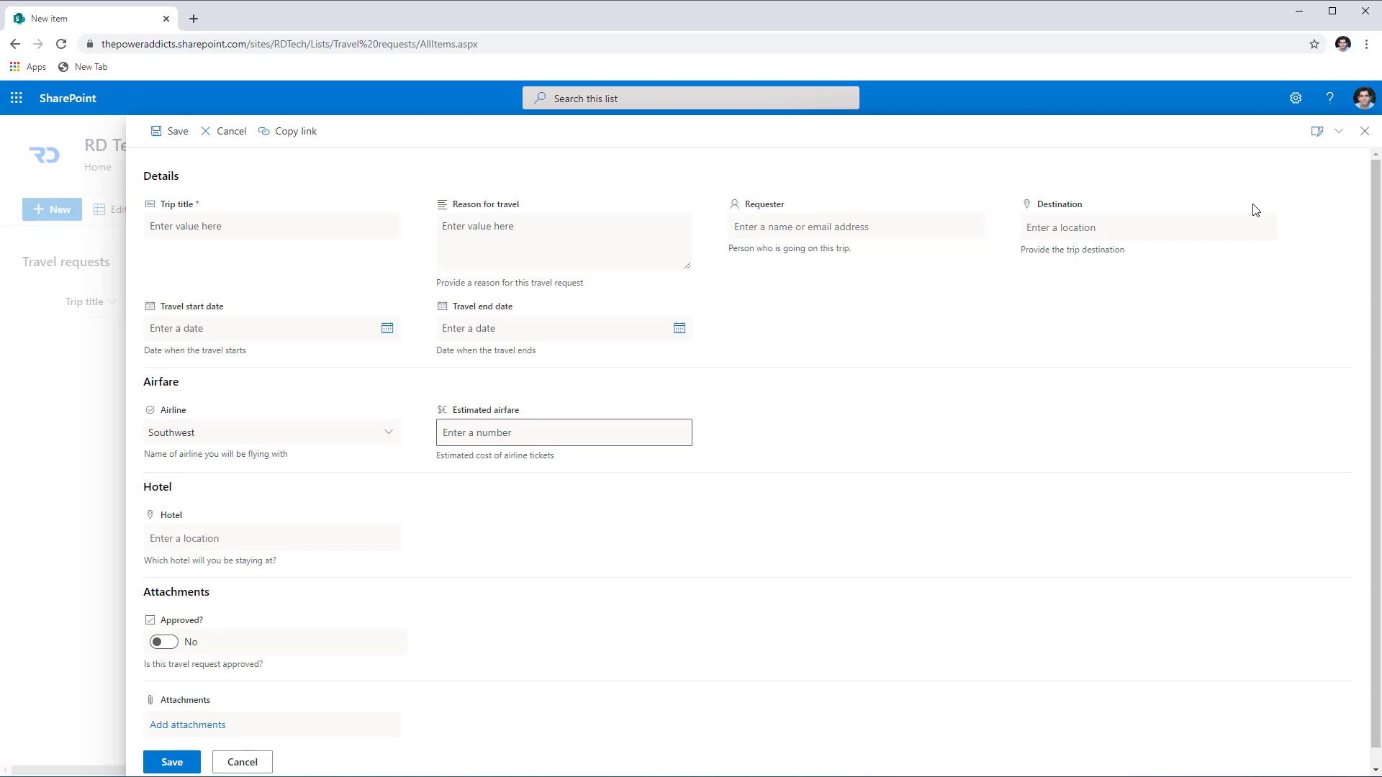
{"action": "left_click", "coordinate": [1365, 133]}
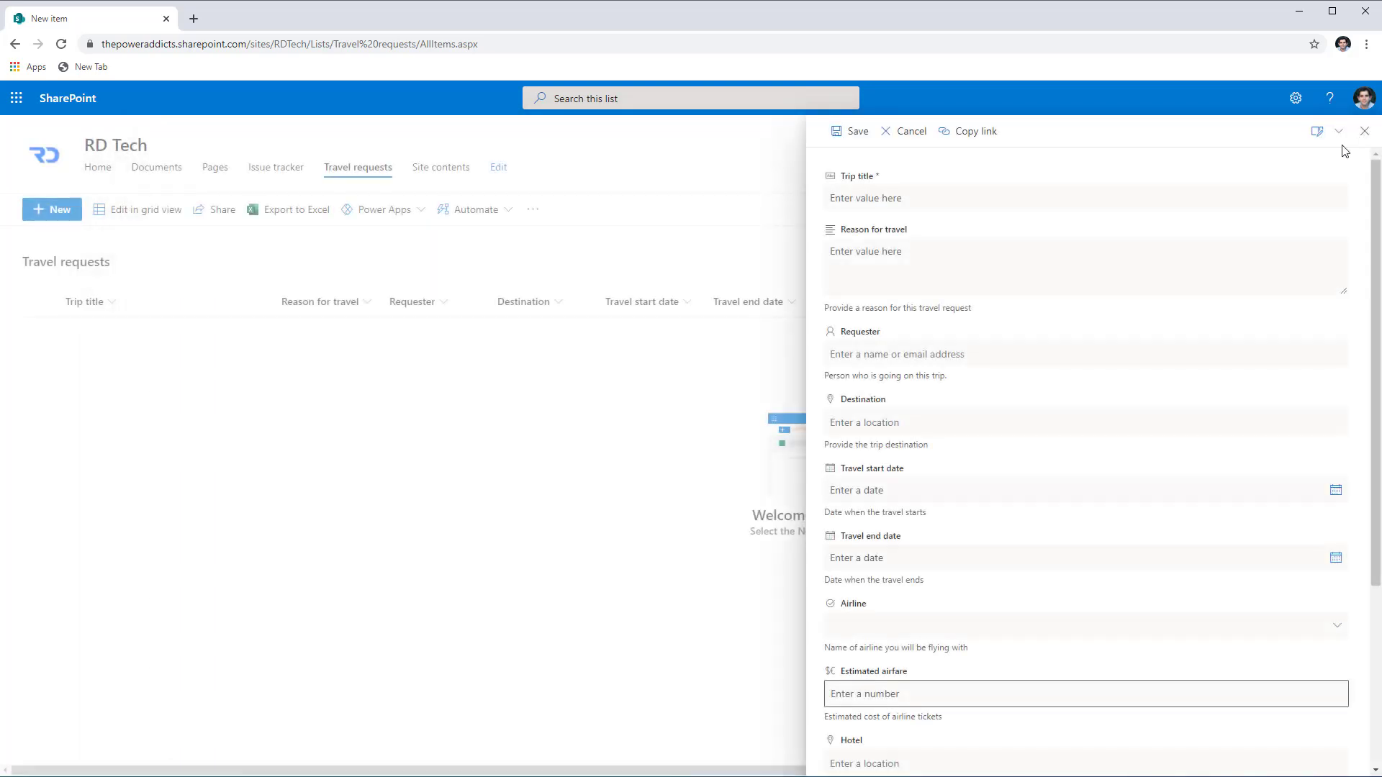
{"action": "left_click", "coordinate": [1364, 131]}
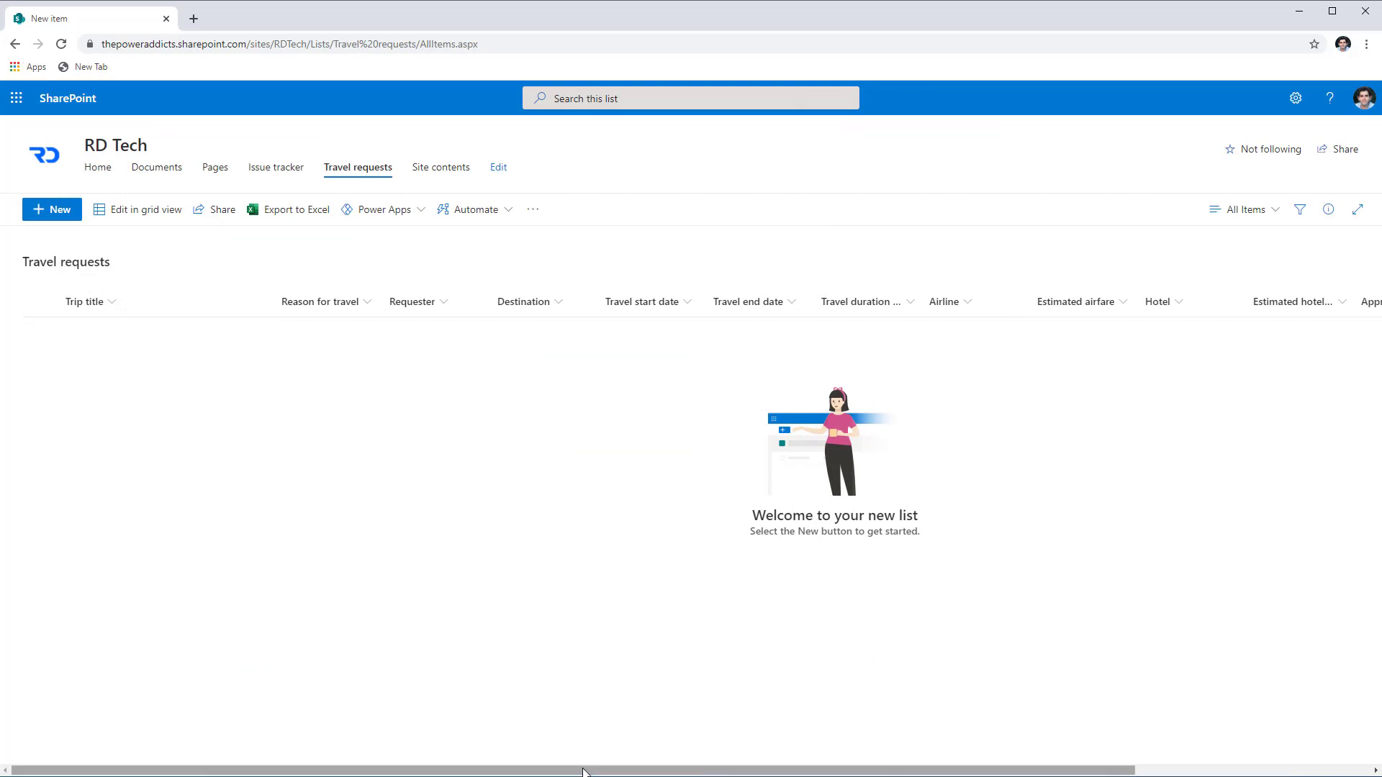
Add an Approval Status choice column with the choices Pending Manager Approval, Pending HR Approval, Approved, Rejected by Manager and Rejected by HR.
{"action": "left_click_drag", "start_coordinate": [583, 772], "coordinate": [827, 772]}
{"action": "left_click", "coordinate": [1201, 303]}
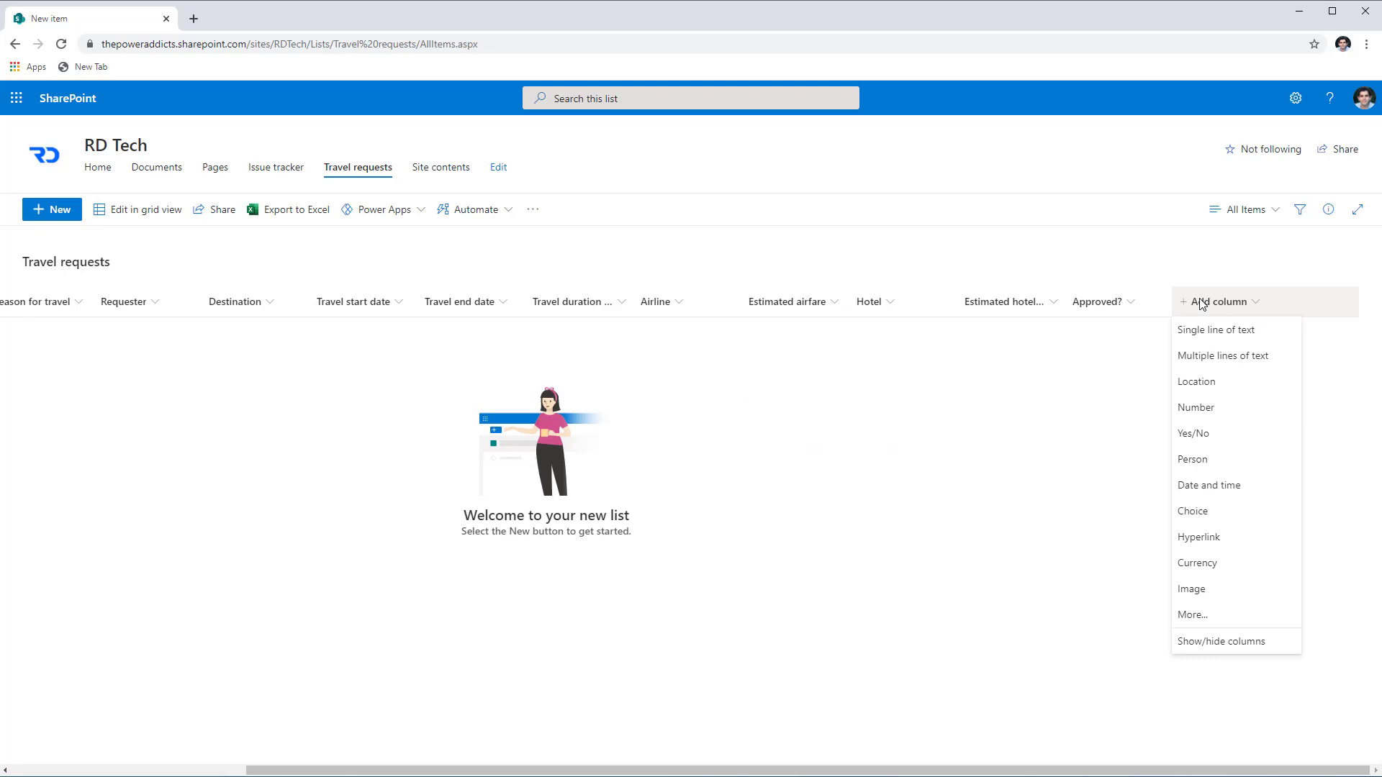
{"action": "left_click", "coordinate": [1208, 513]}
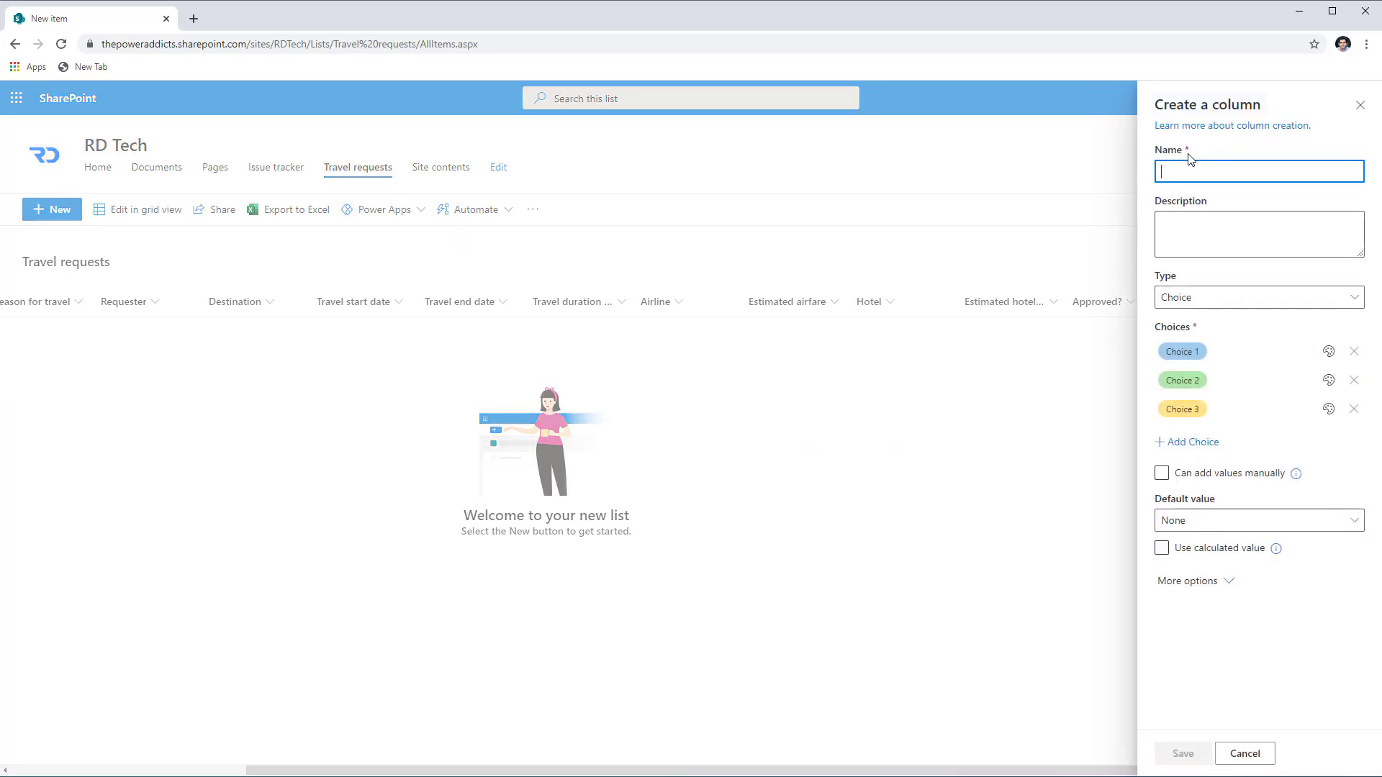
{"action": "type", "text": "Approval Status"}
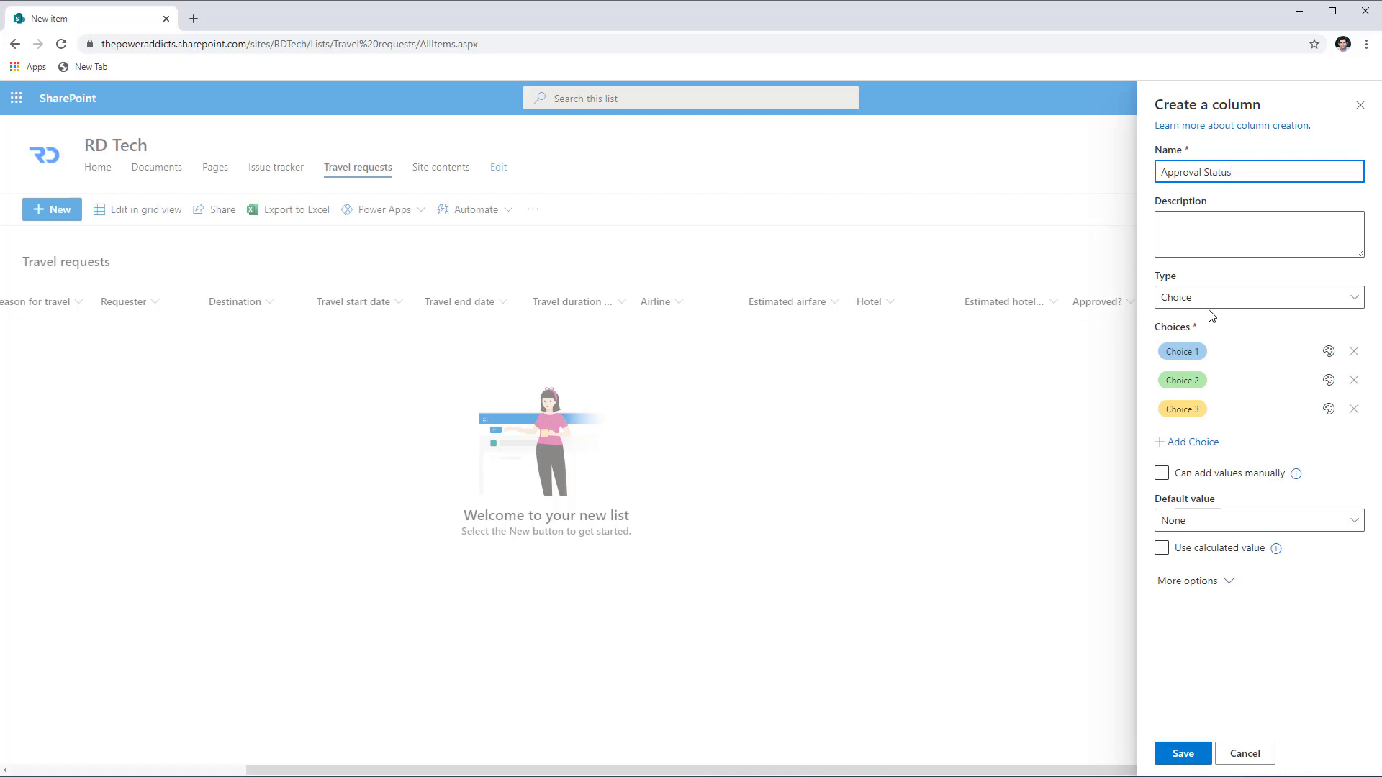
{"action": "left_click", "coordinate": [1211, 349]}
{"action": "type", "text": "Pending Manager Approval Pending HR Approval Approved Rejected by Manager Rejected by HR"}
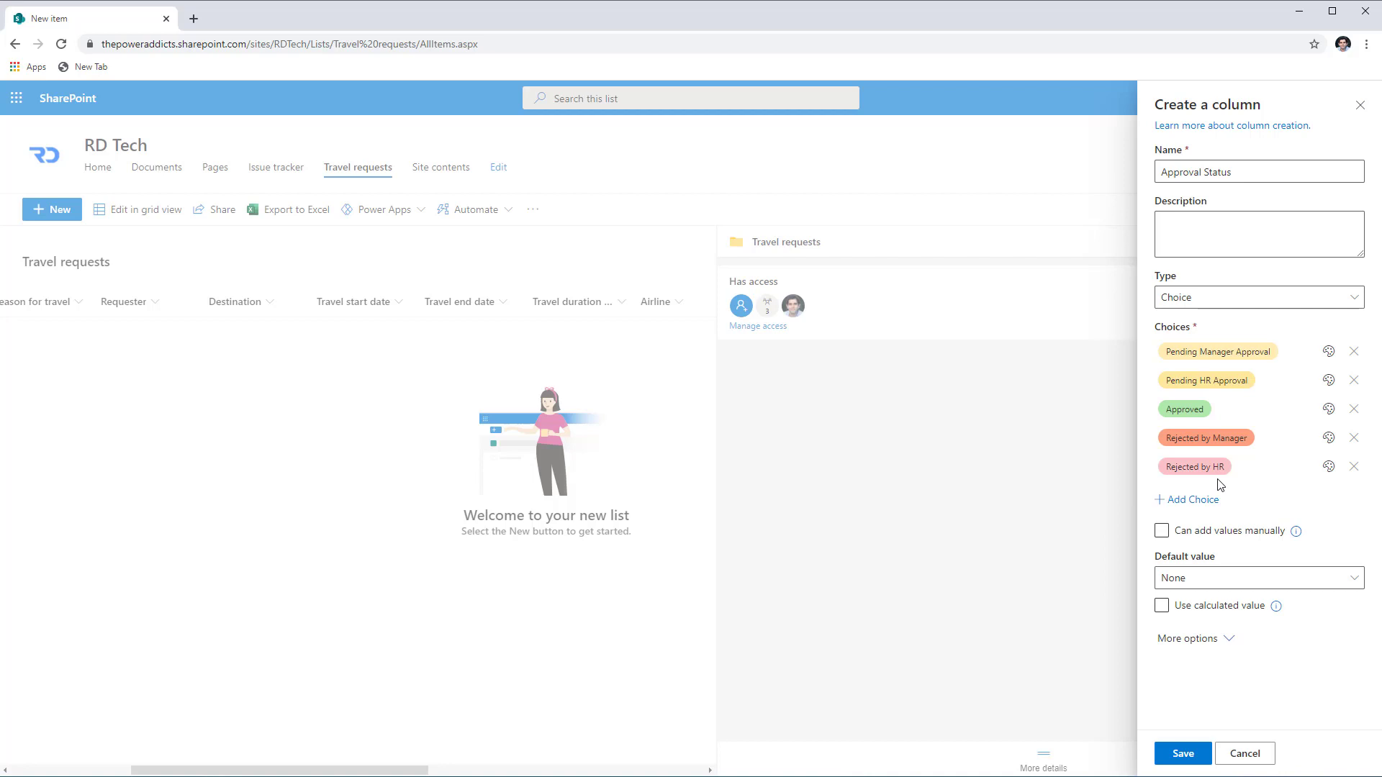
{"action": "left_click", "coordinate": [1184, 753]}
Add a multiple-lines-of-text column named Approval Comments to the travel requests list.
{"action": "left_click", "coordinate": [1202, 308]}
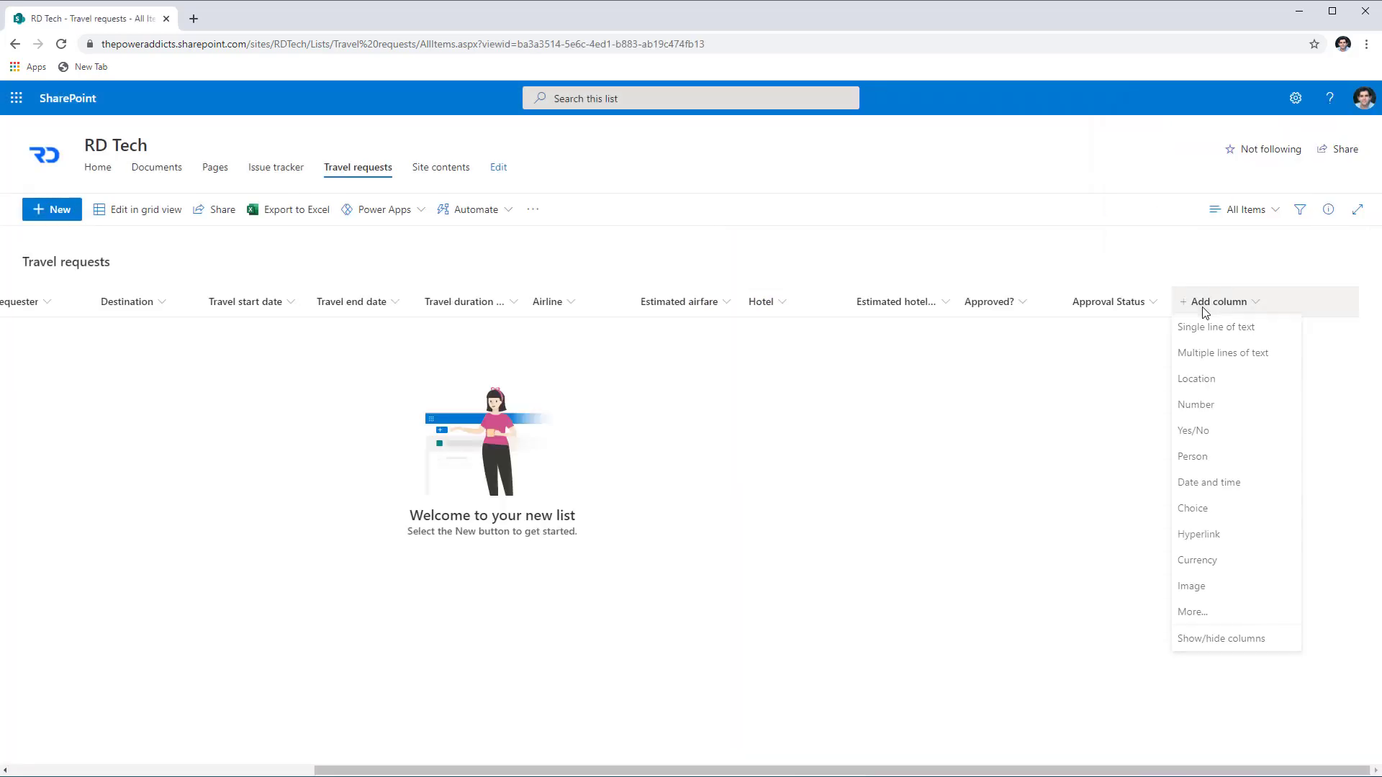
{"action": "left_click", "coordinate": [1206, 356]}
{"action": "type", "text": "Approval Comments"}
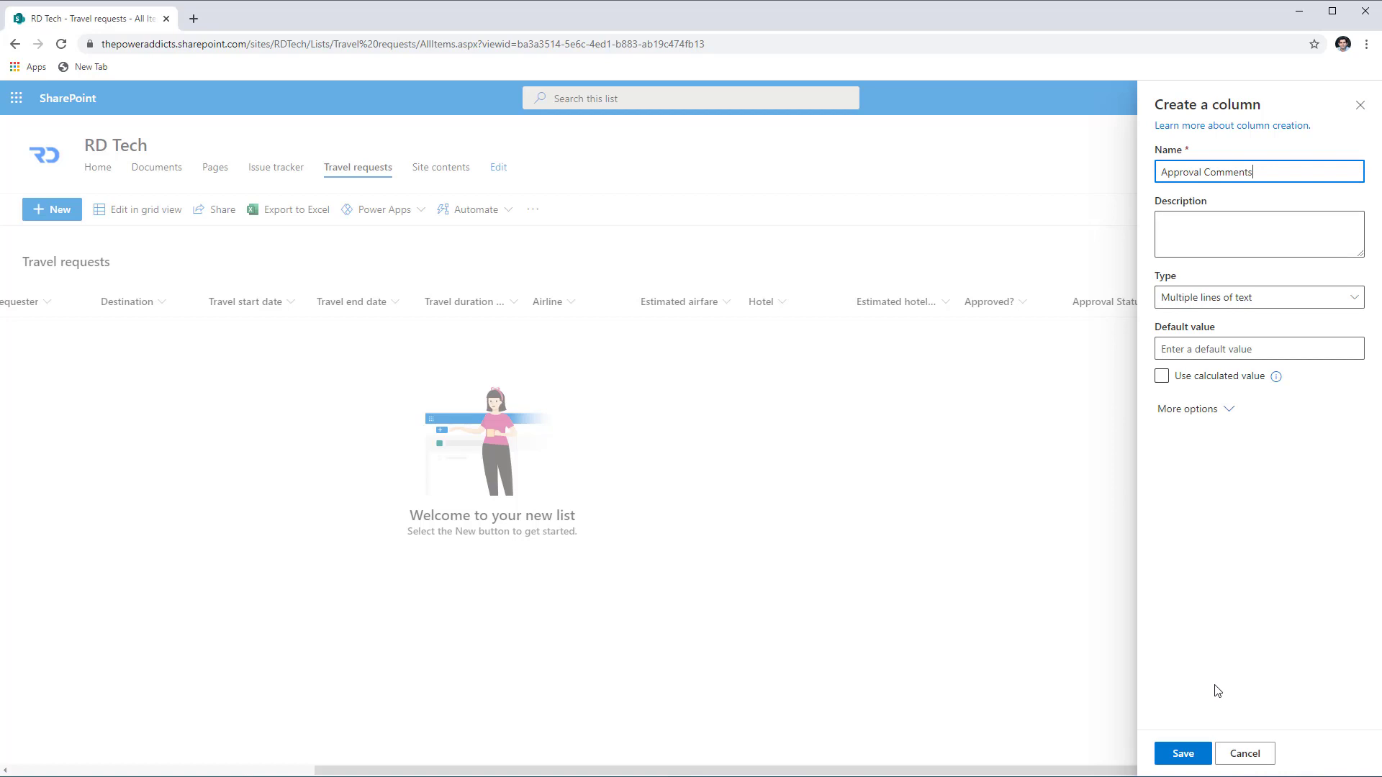
{"action": "left_click", "coordinate": [1195, 754]}
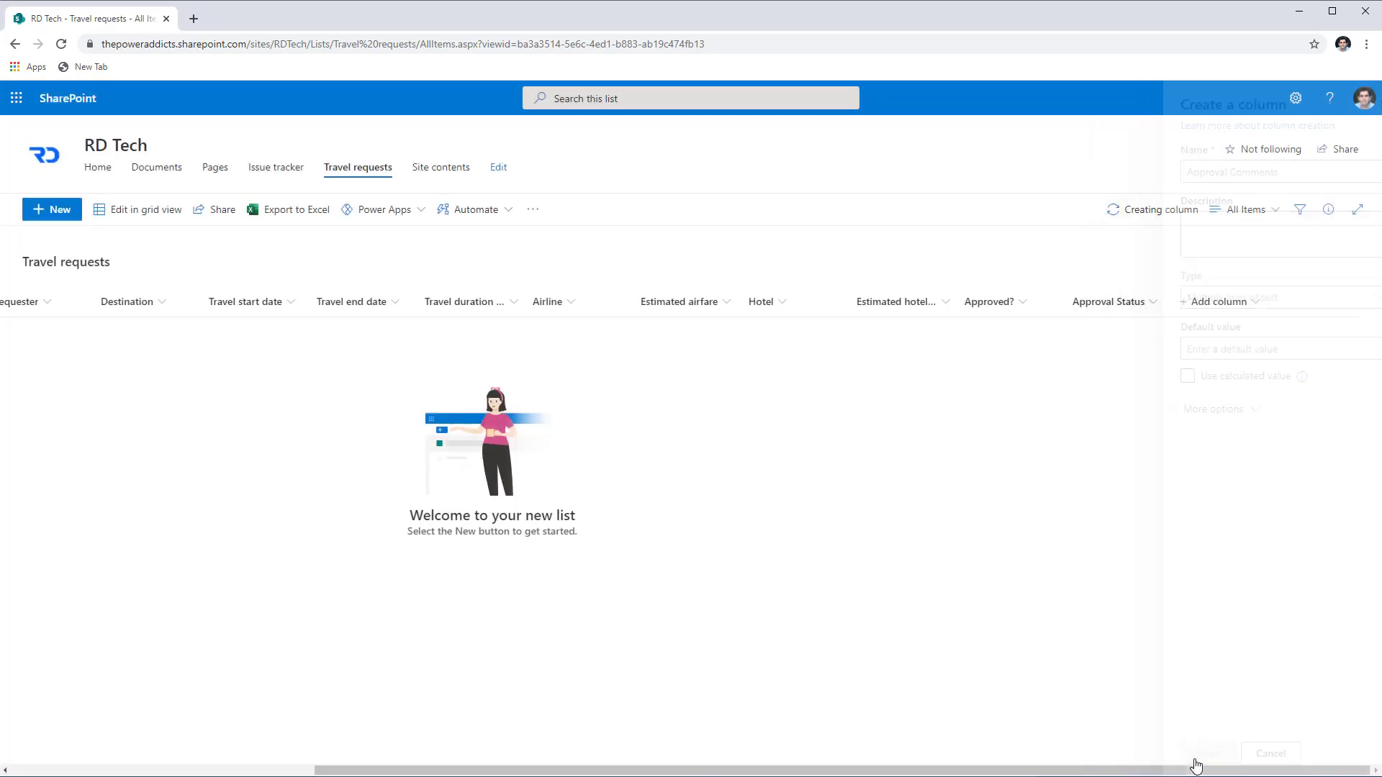
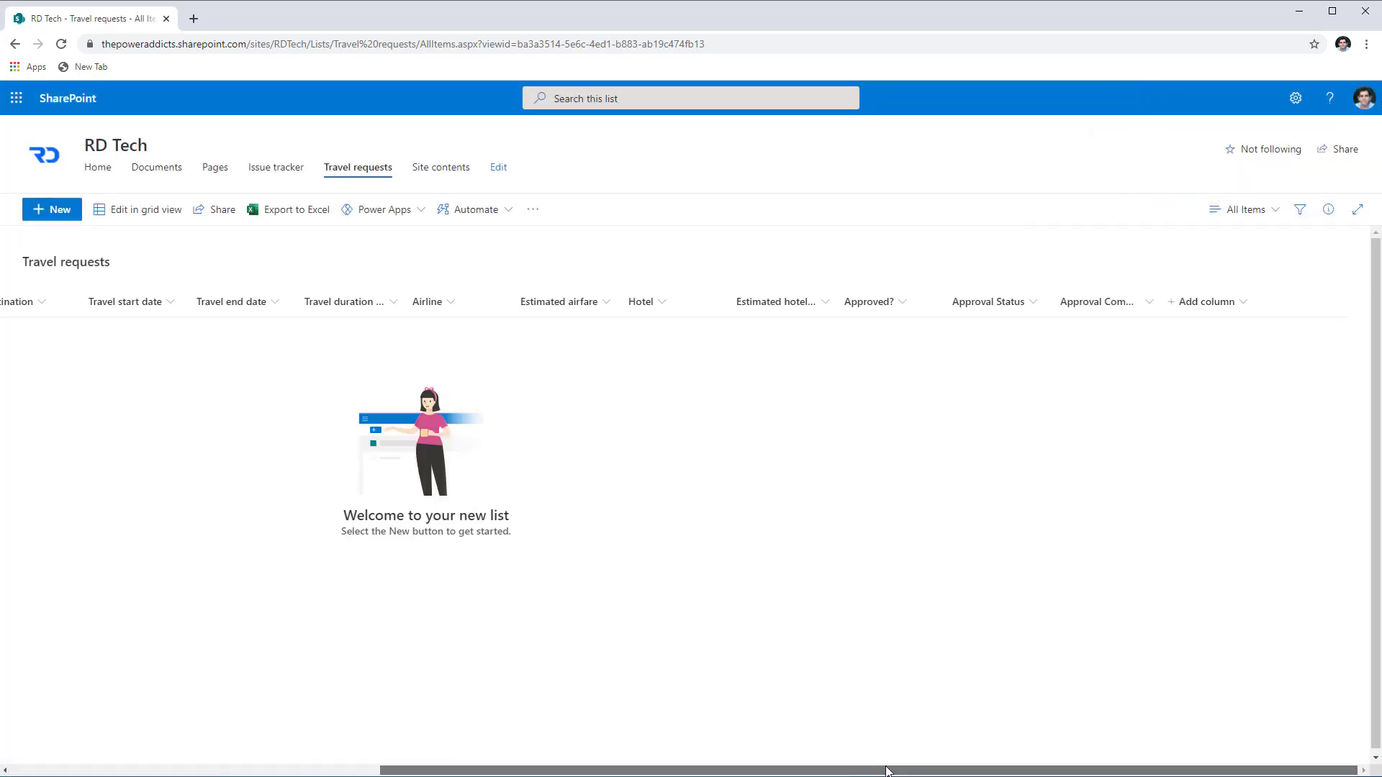
Replace the new item form's body JSON with the copied version containing an Approval Info section for Approval Status and Approval Comments.
{"action": "scroll", "coordinate": [504, 627], "scroll_direction": "left", "scroll_amount": 4}
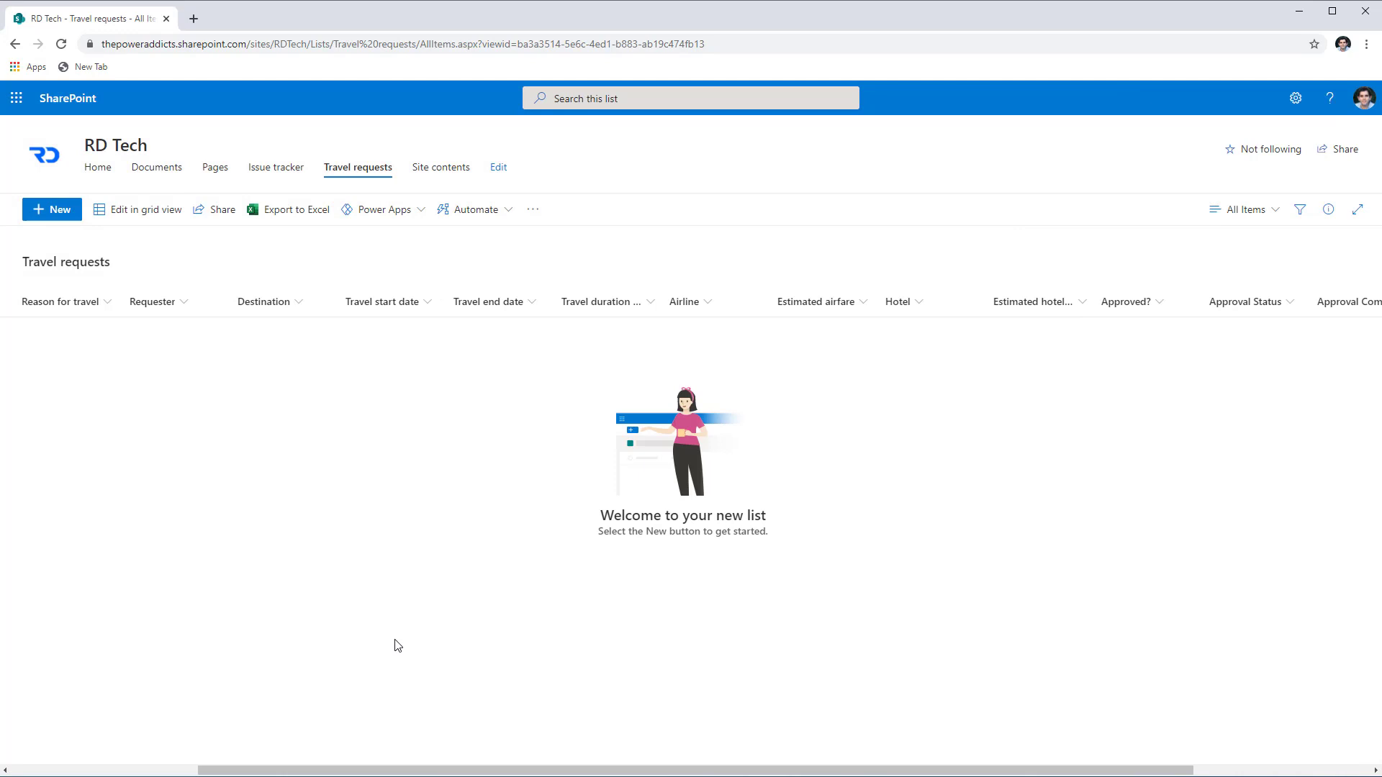
{"action": "left_click", "coordinate": [49, 213]}
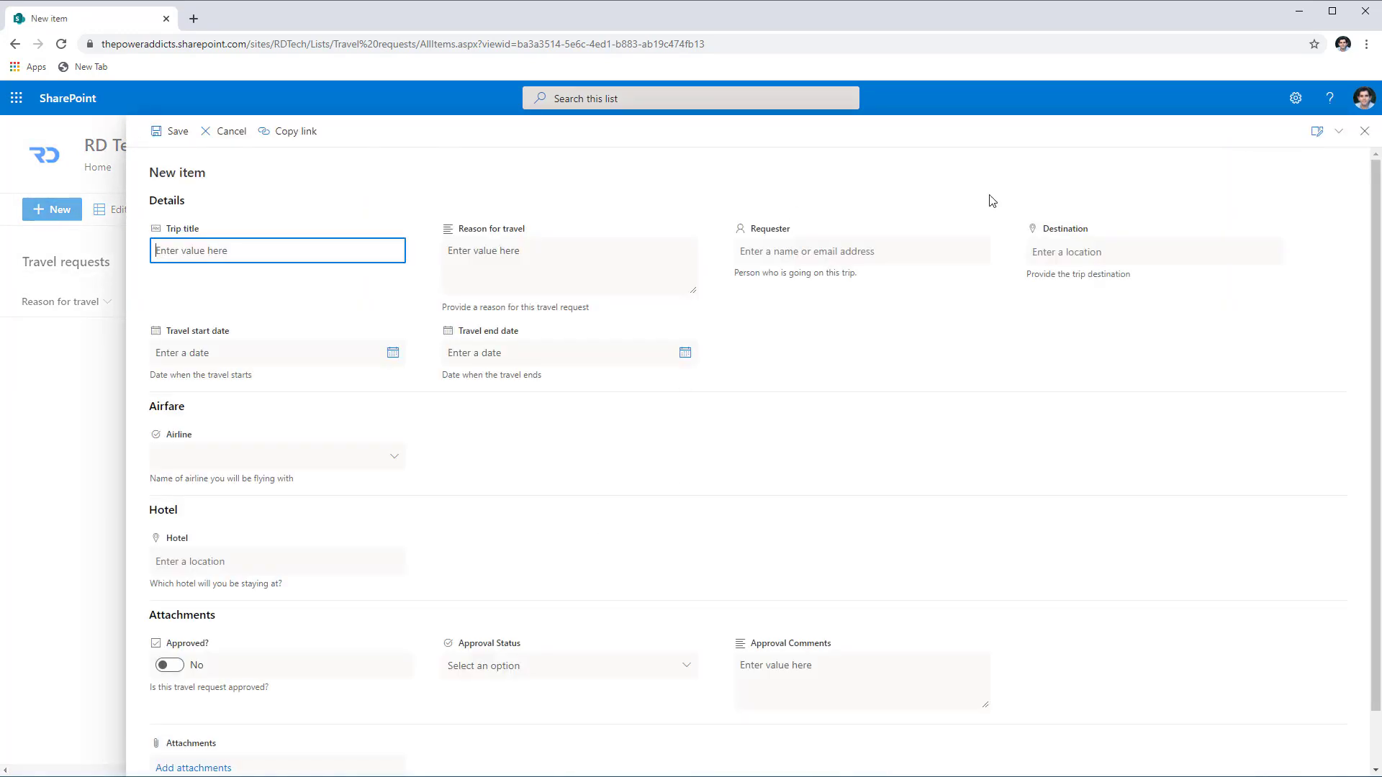
{"action": "left_click", "coordinate": [1339, 134]}
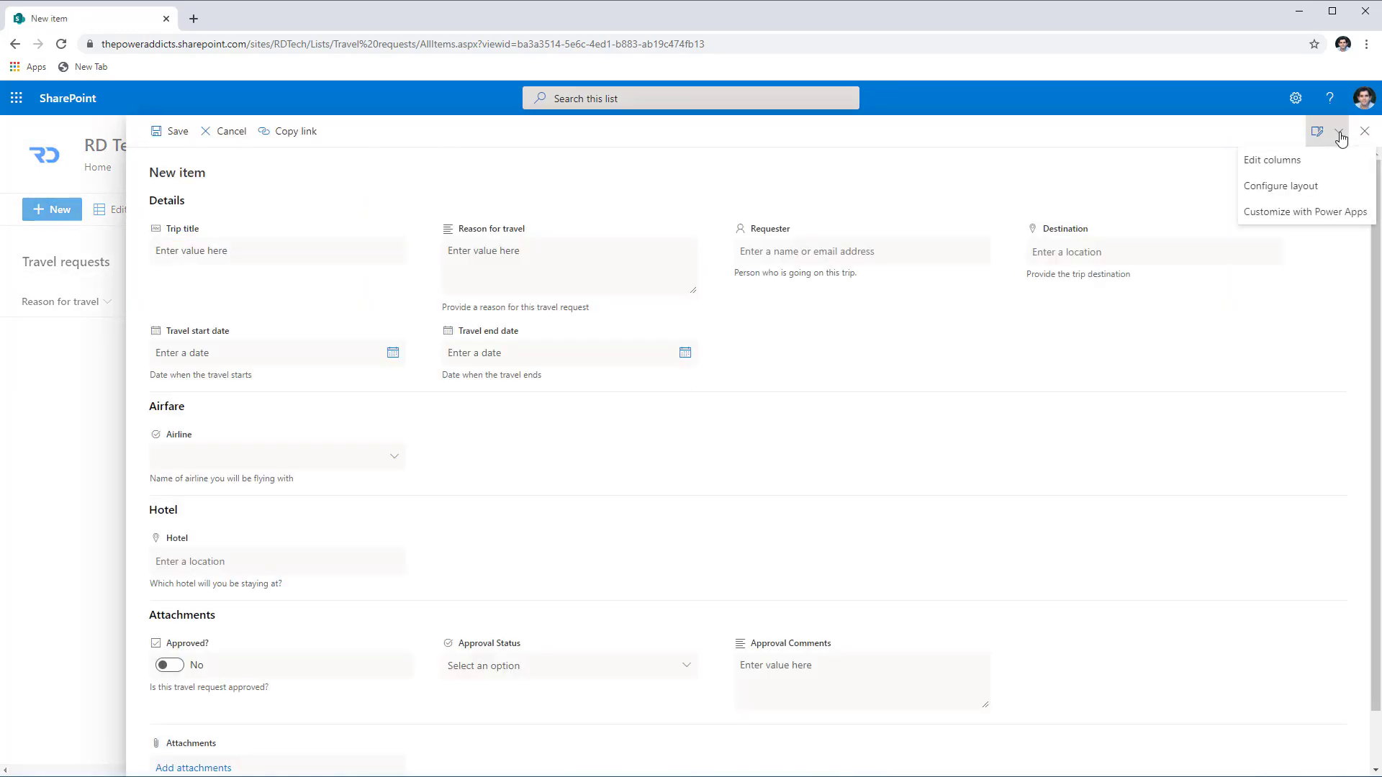
{"action": "left_click", "coordinate": [1310, 188]}
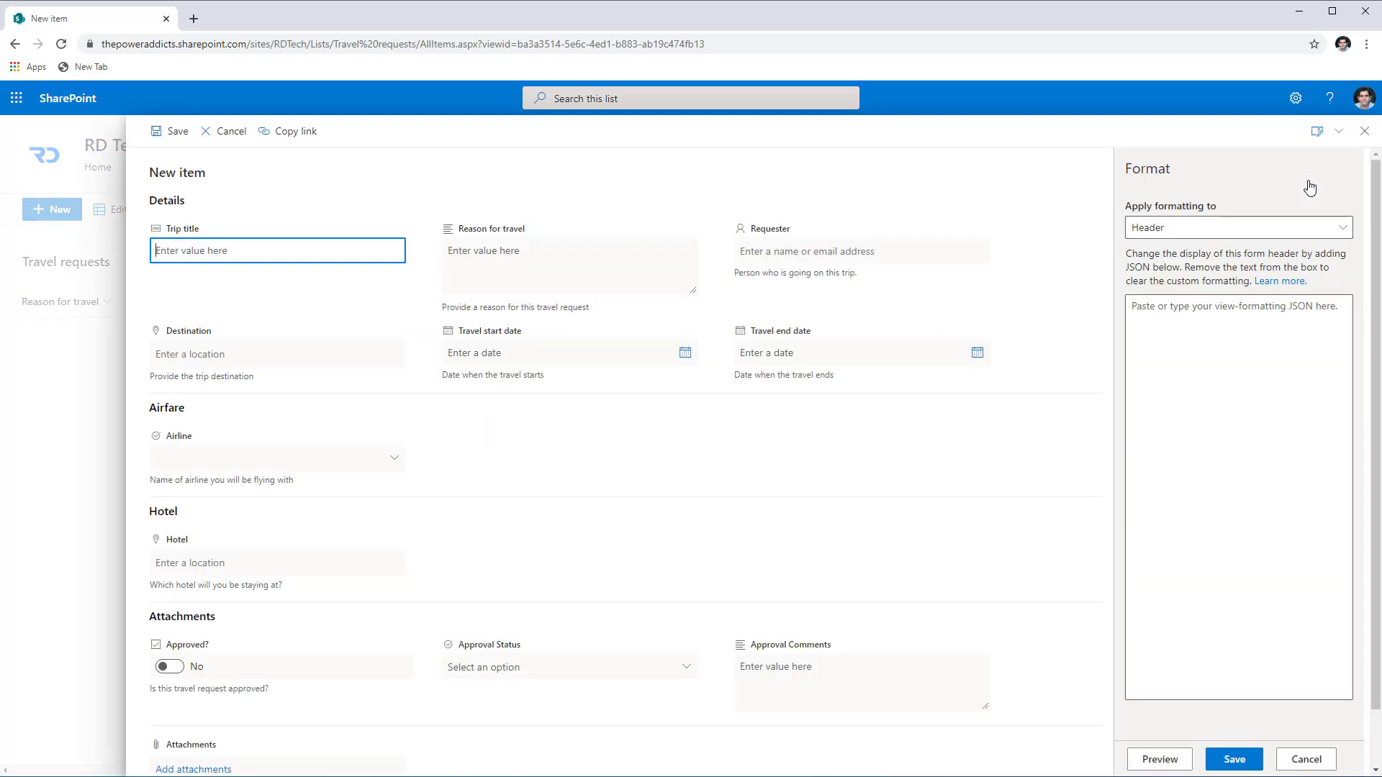
{"action": "left_click", "coordinate": [1317, 226]}
{"action": "left_click", "coordinate": [1187, 284]}
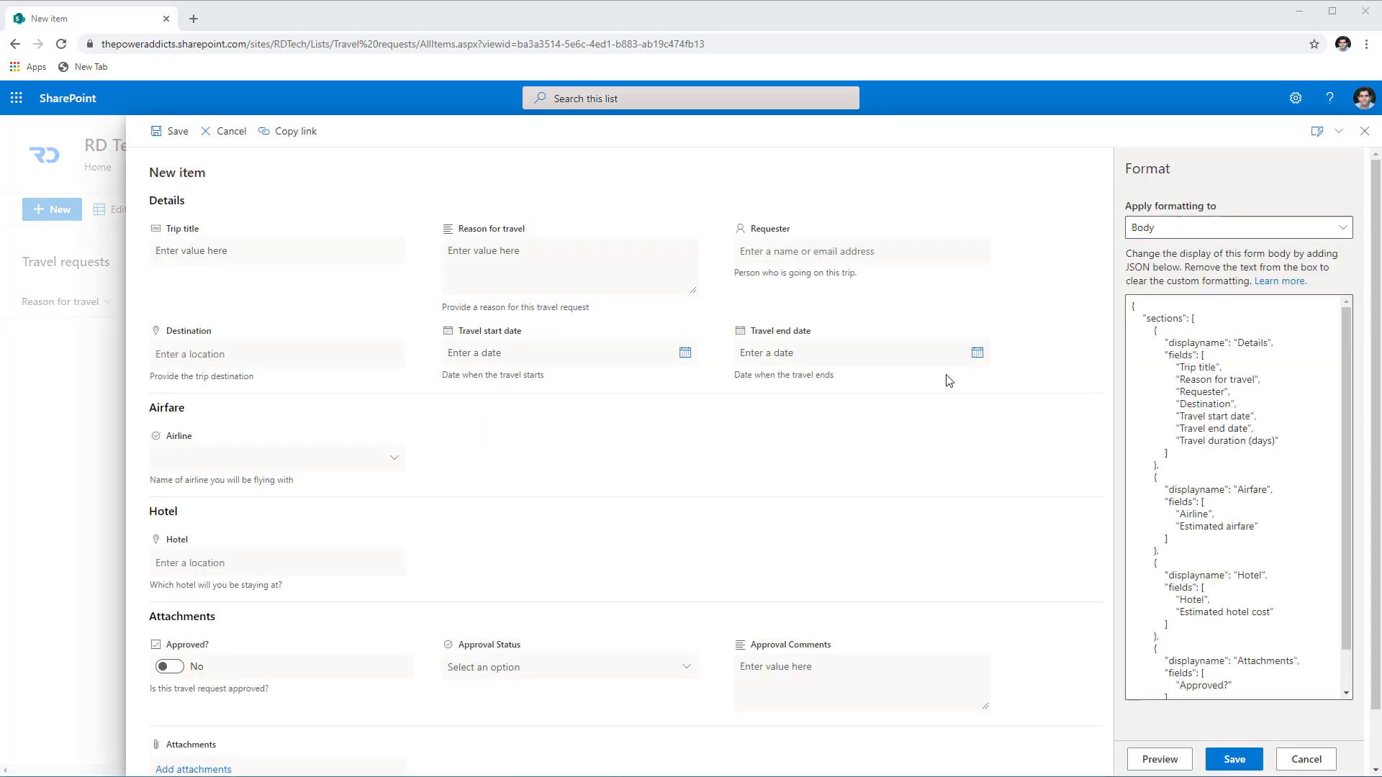
{"action": "key", "text": "ctrl+a"}
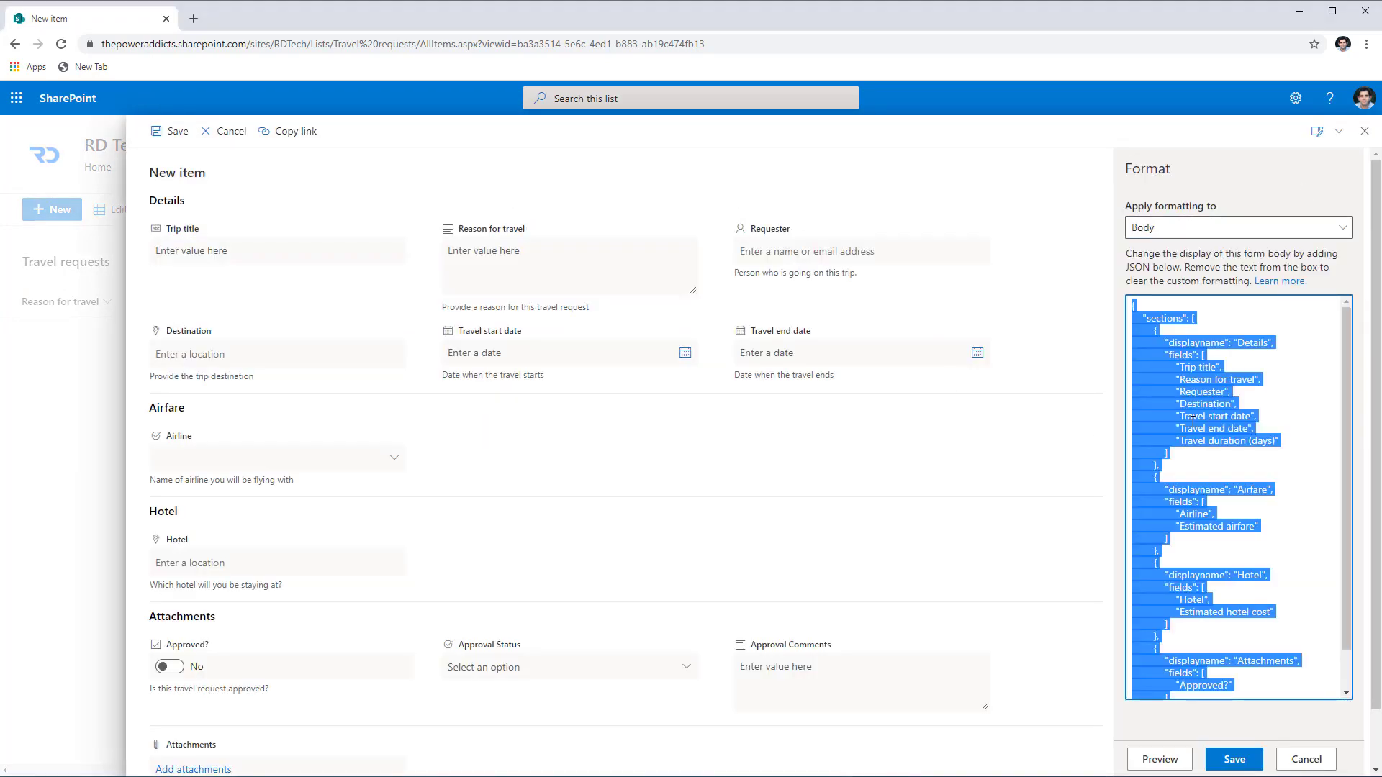
{"action": "key", "text": "ctrl+v"}
{"action": "left_click_drag", "start_coordinate": [1139, 545], "coordinate": [1258, 560]}
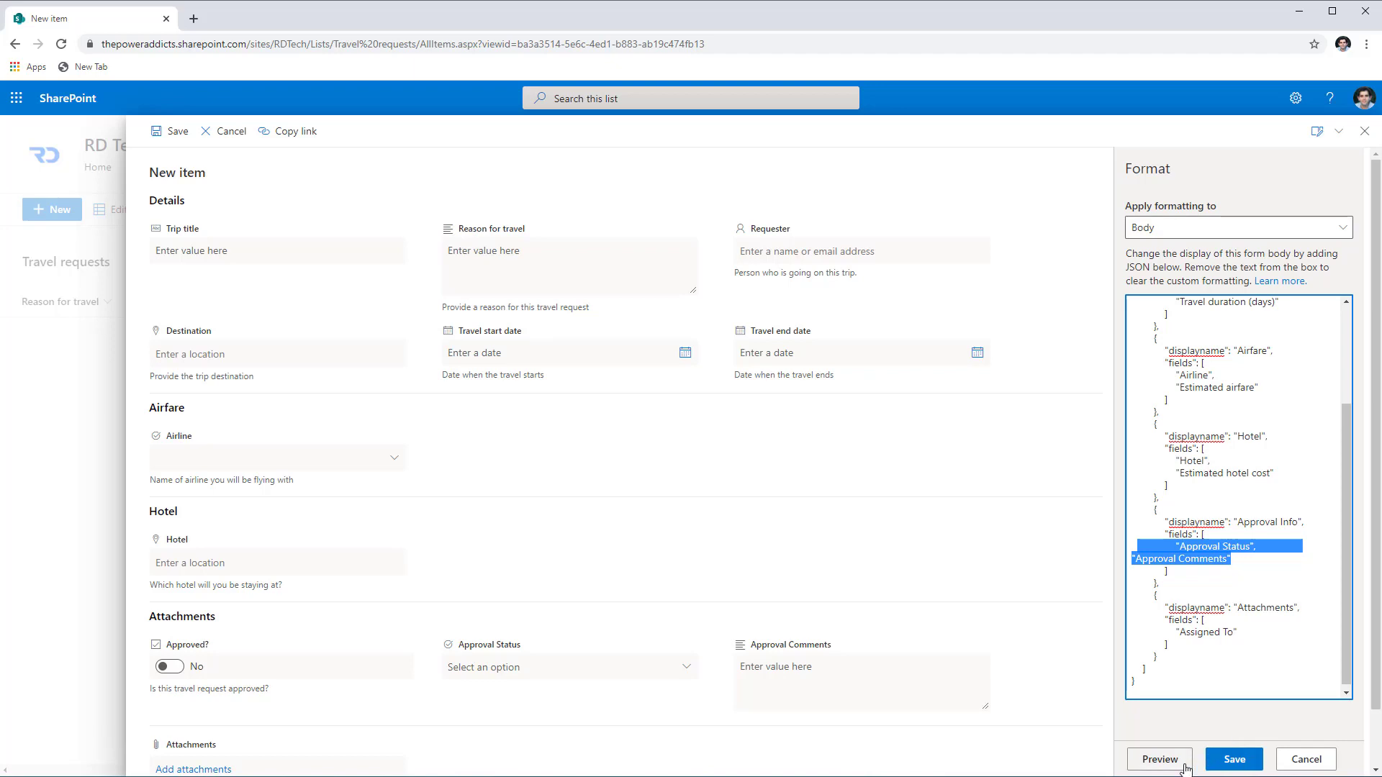
Preview the form with the Approval Info section and save the body layout.
{"action": "left_click", "coordinate": [1161, 759]}
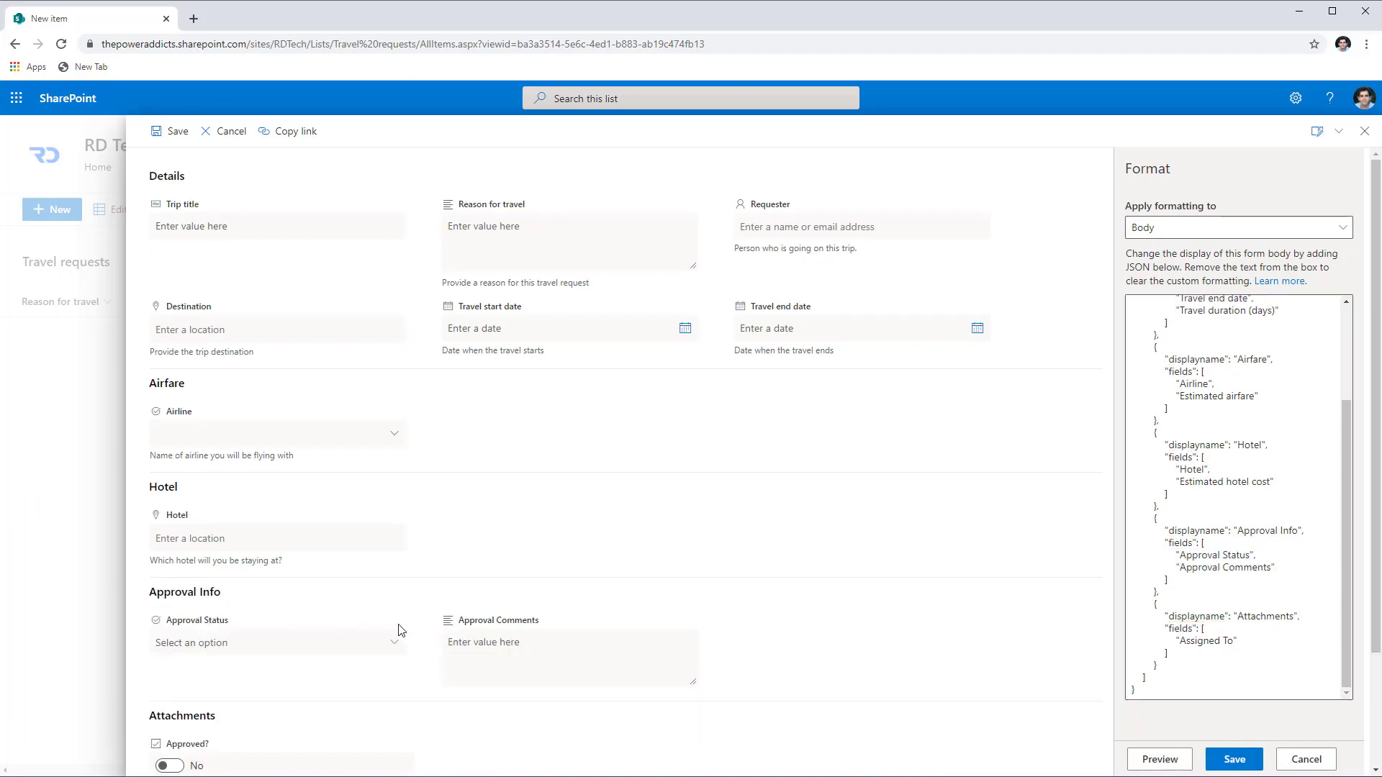
{"action": "scroll", "coordinate": [407, 628], "scroll_direction": "down", "scroll_amount": 2}
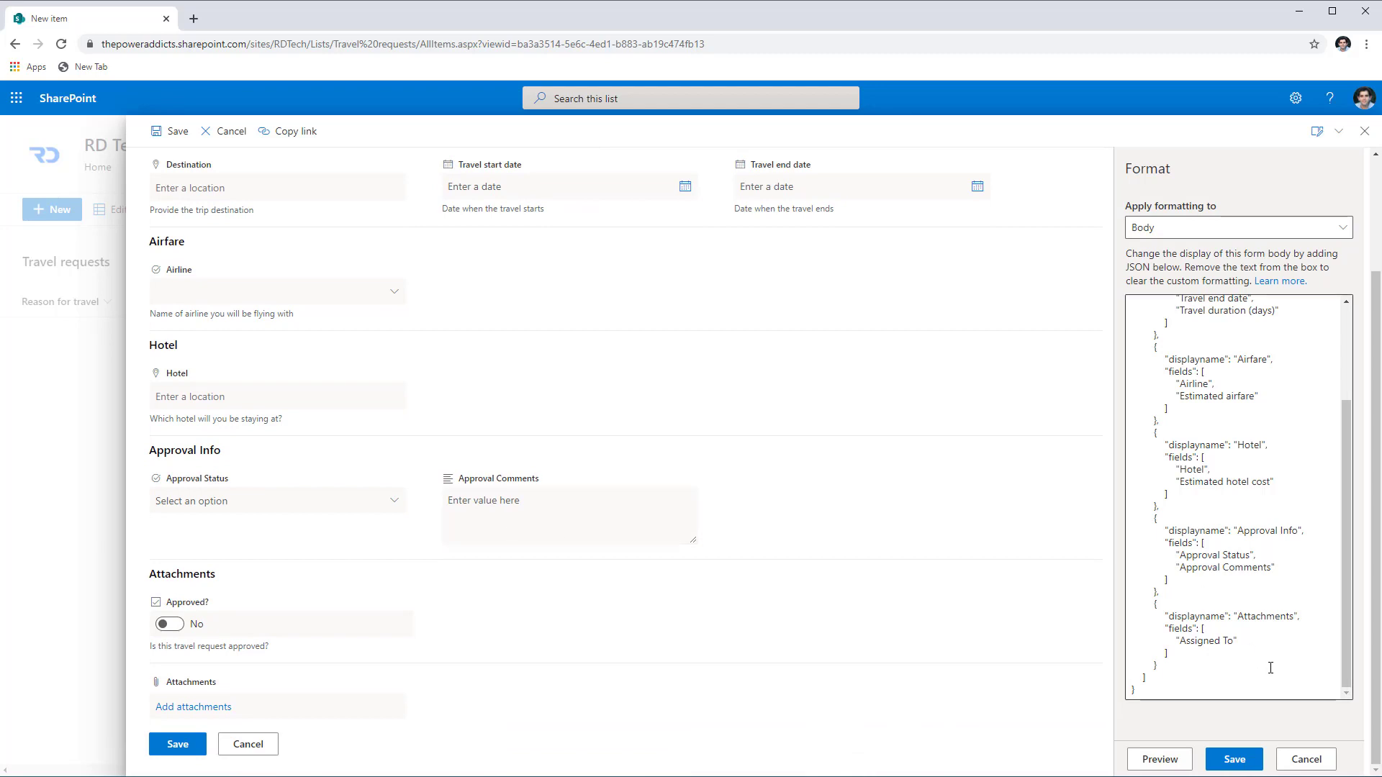
{"action": "left_click", "coordinate": [1235, 759]}
Delete the Approved? column from the travel requests list.
{"action": "left_click", "coordinate": [1121, 308]}
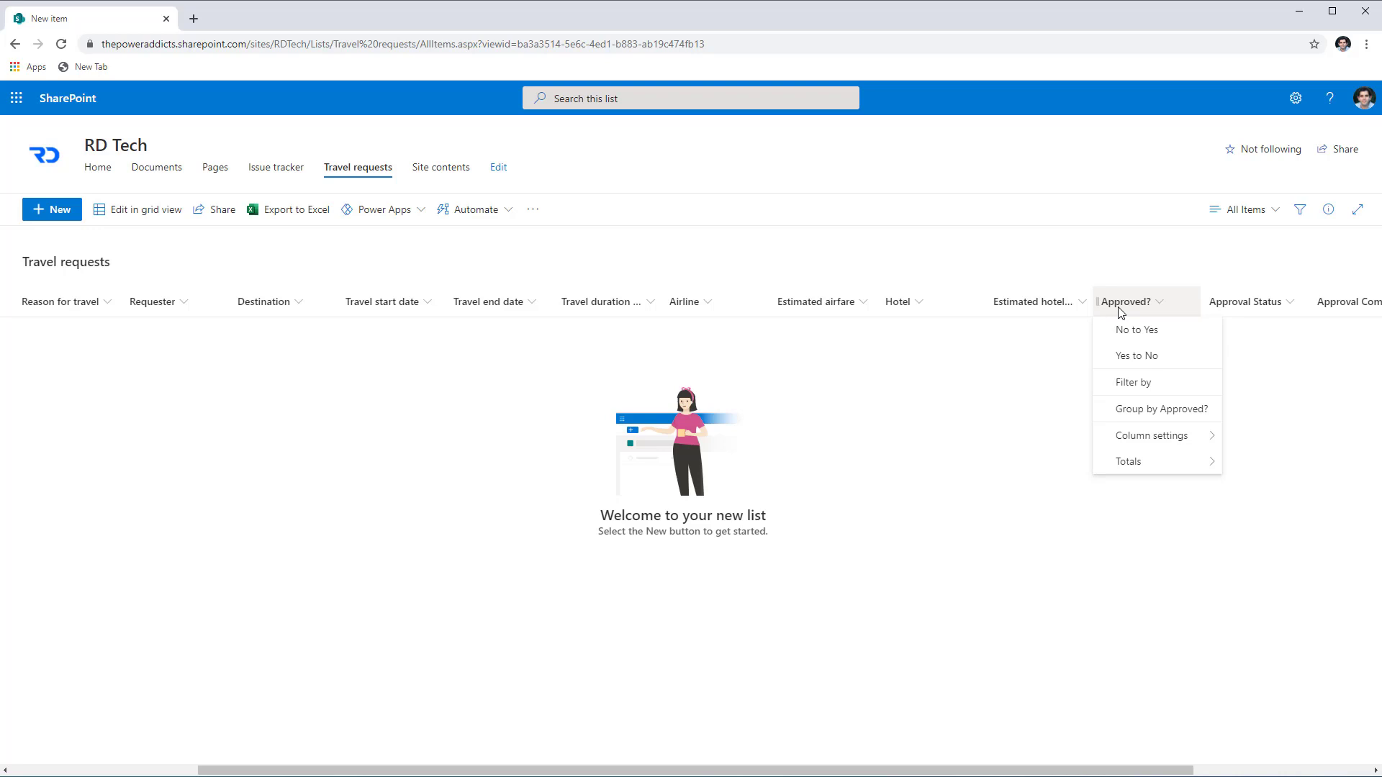
{"action": "mouse_move", "coordinate": [1176, 438]}
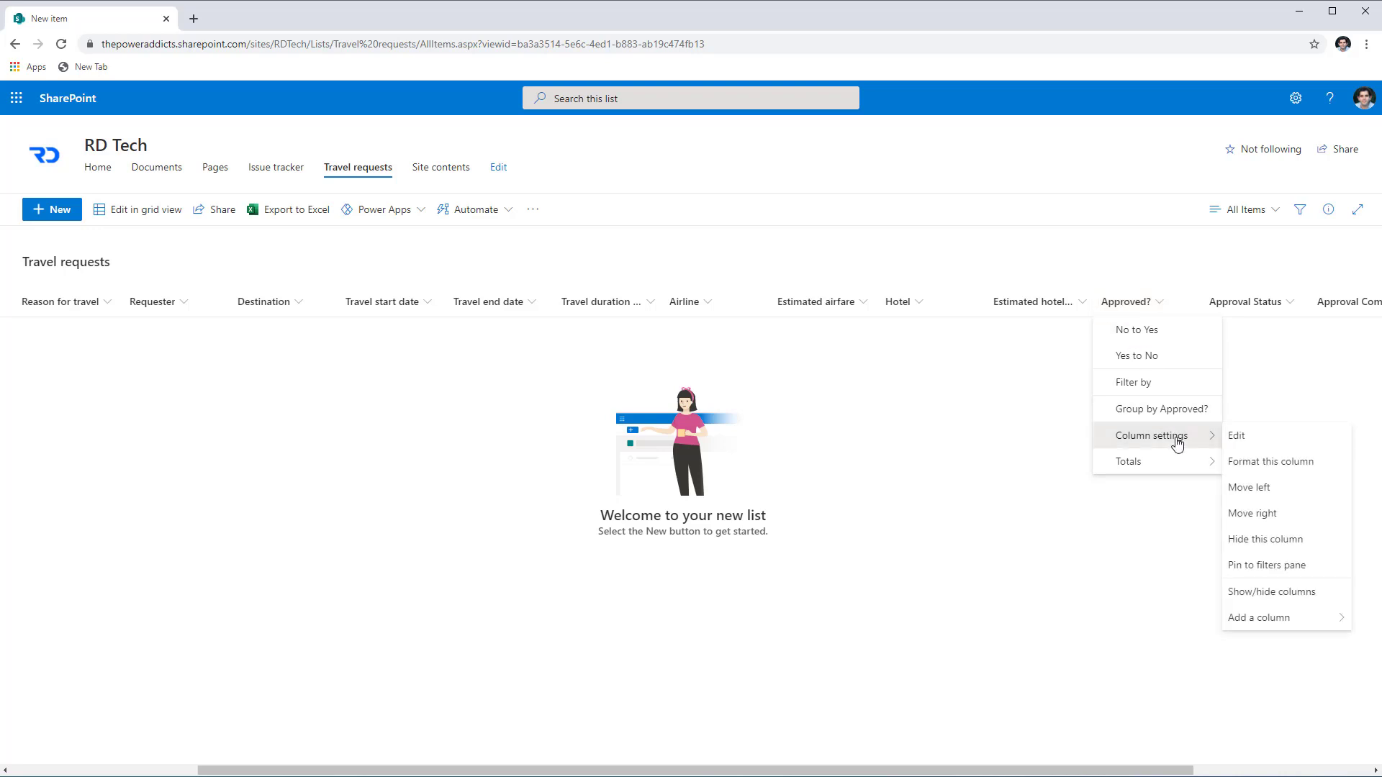
{"action": "left_click", "coordinate": [1238, 439]}
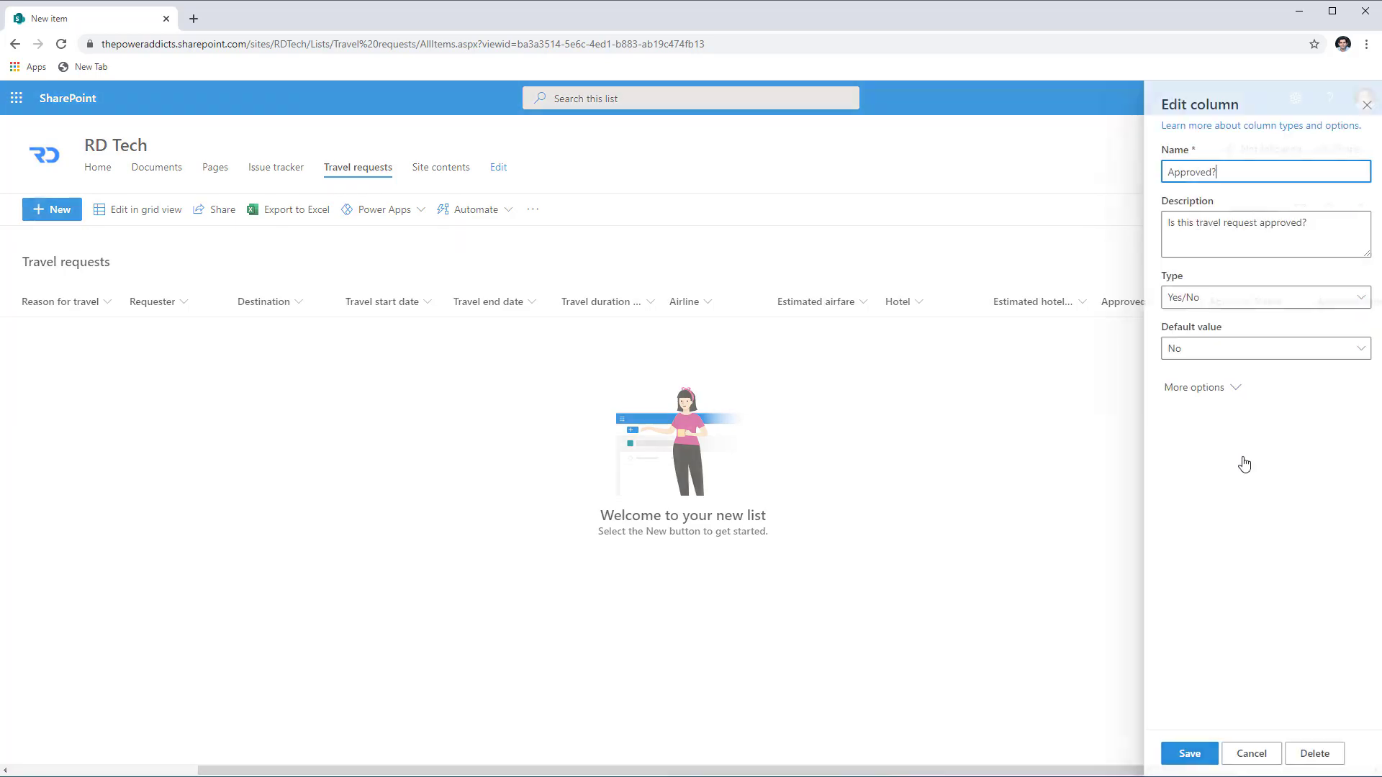
{"action": "left_click", "coordinate": [1328, 754]}
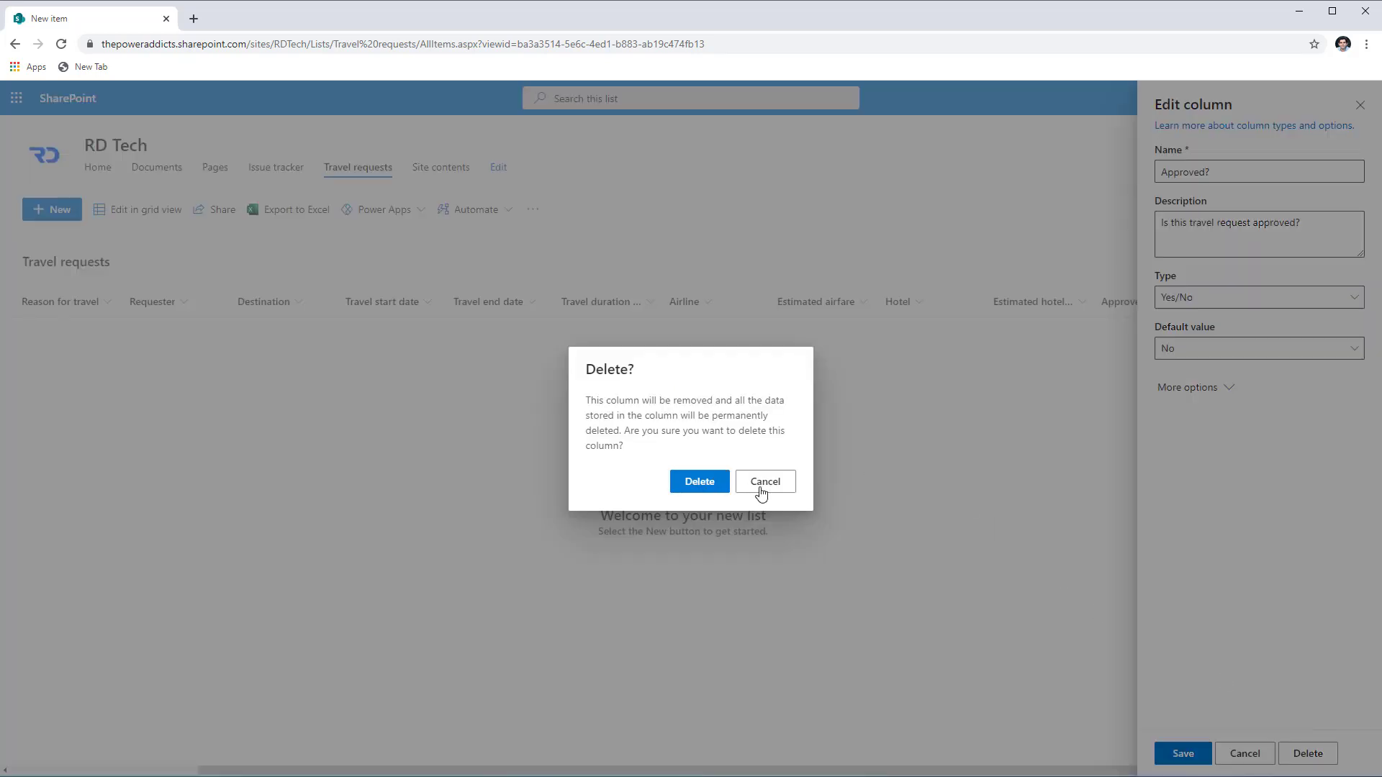
{"action": "left_click", "coordinate": [695, 483]}
Start a new travel request with the trip title Seattle trip and the reason for travel Meet MSFT.
{"action": "left_click", "coordinate": [51, 210]}
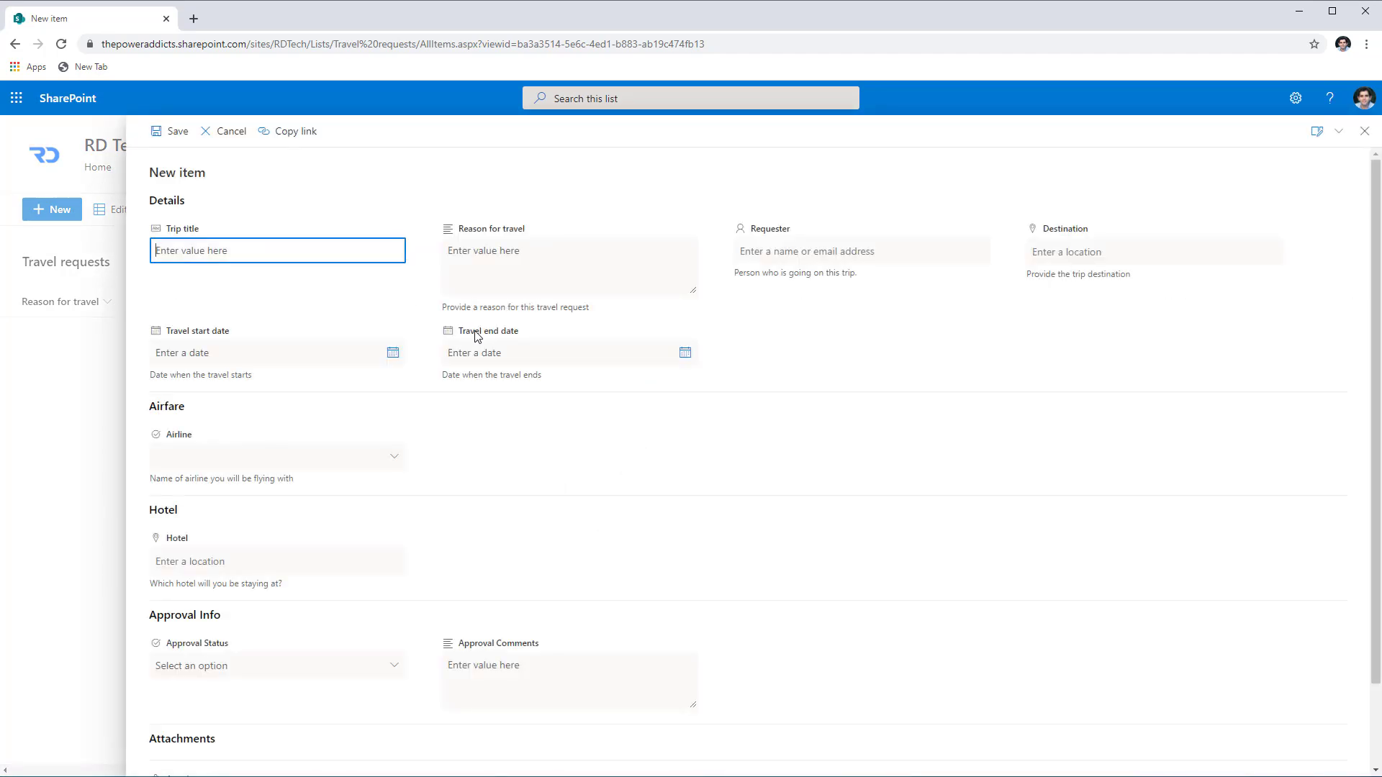
{"action": "type", "text": "Seattle trip"}
{"action": "left_click", "coordinate": [505, 274]}
{"action": "type", "text": "Meet MSFT"}
{"action": "key", "text": "Tab"}
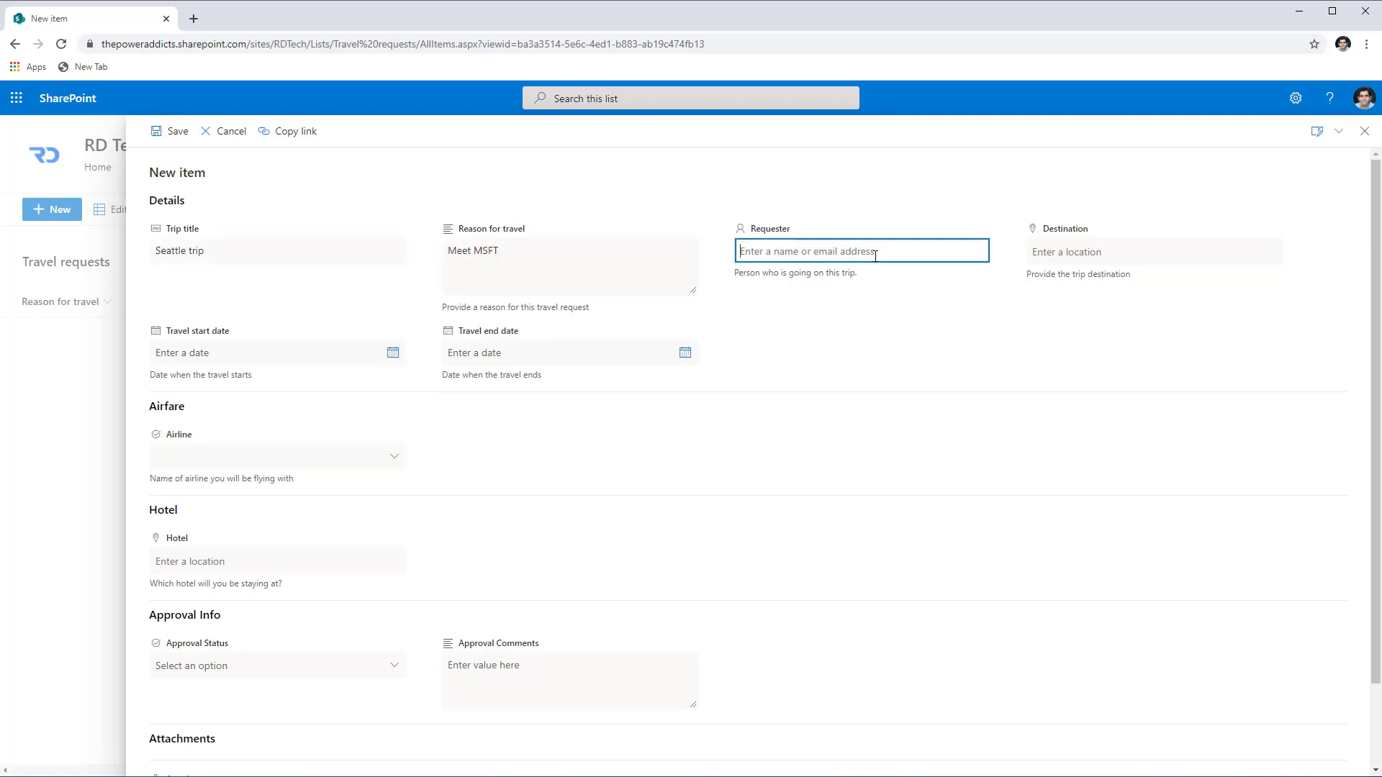
Pick the suggested person as requester and set the destination to Microsoft Corporation.
{"action": "left_click", "coordinate": [792, 288]}
{"action": "left_click", "coordinate": [1043, 252]}
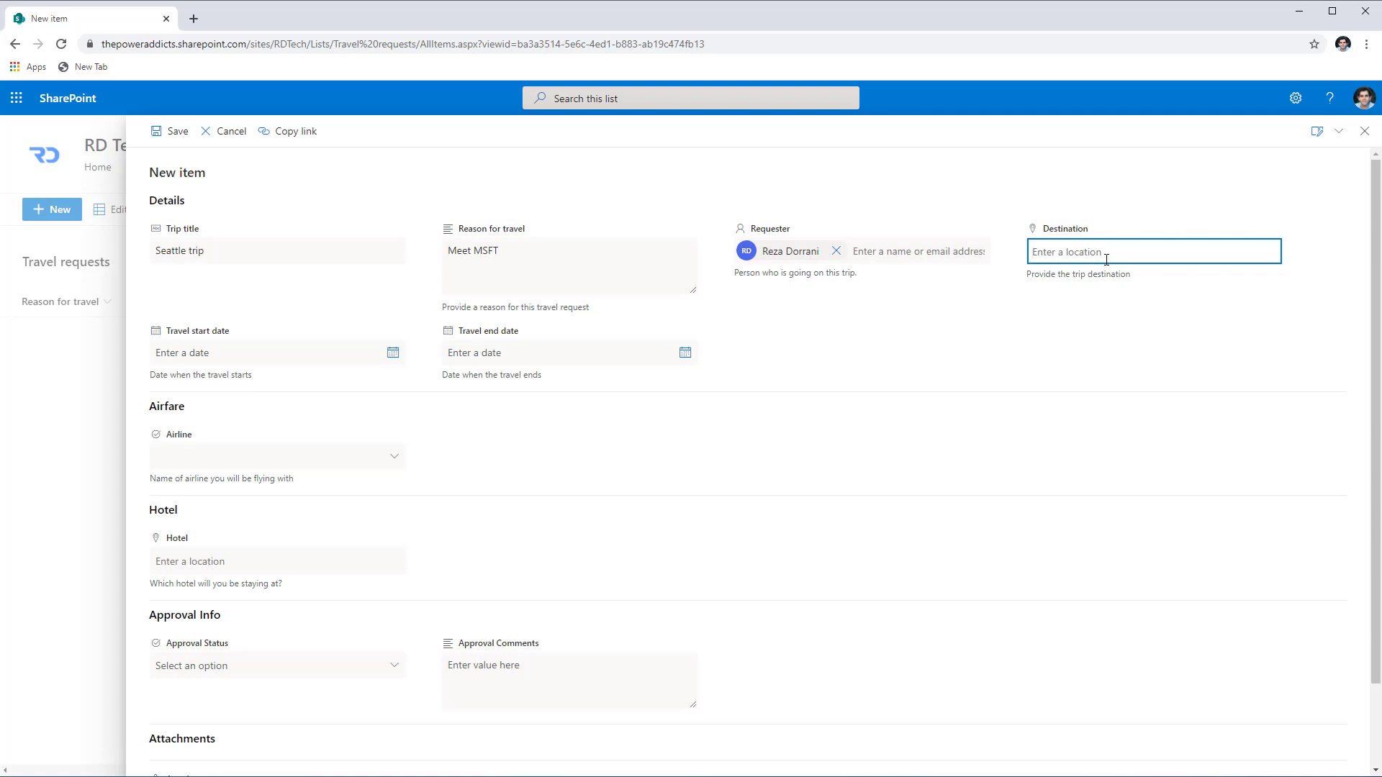
{"action": "type", "text": "1 MICRO"}
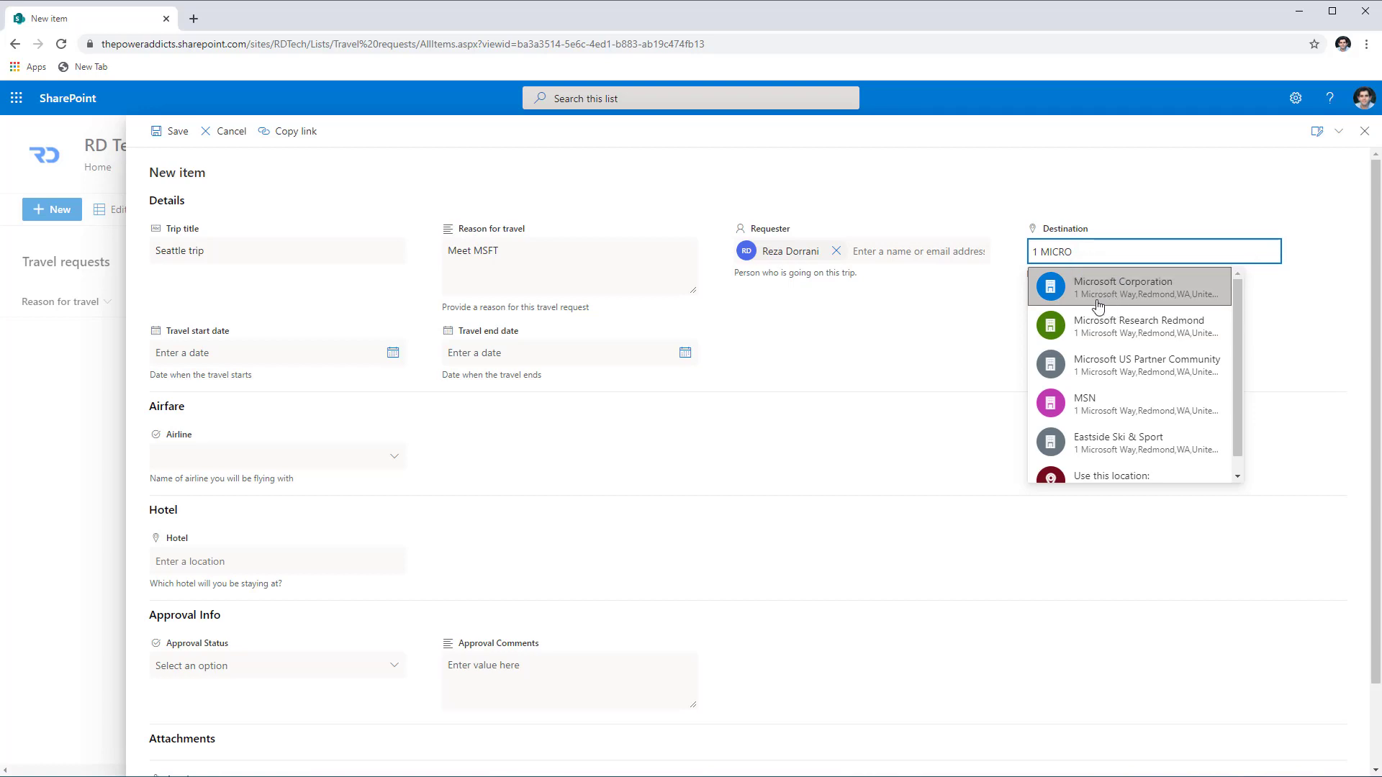
{"action": "left_click", "coordinate": [1109, 326]}
{"action": "left_click", "coordinate": [1101, 267]}
{"action": "left_click", "coordinate": [1059, 323]}
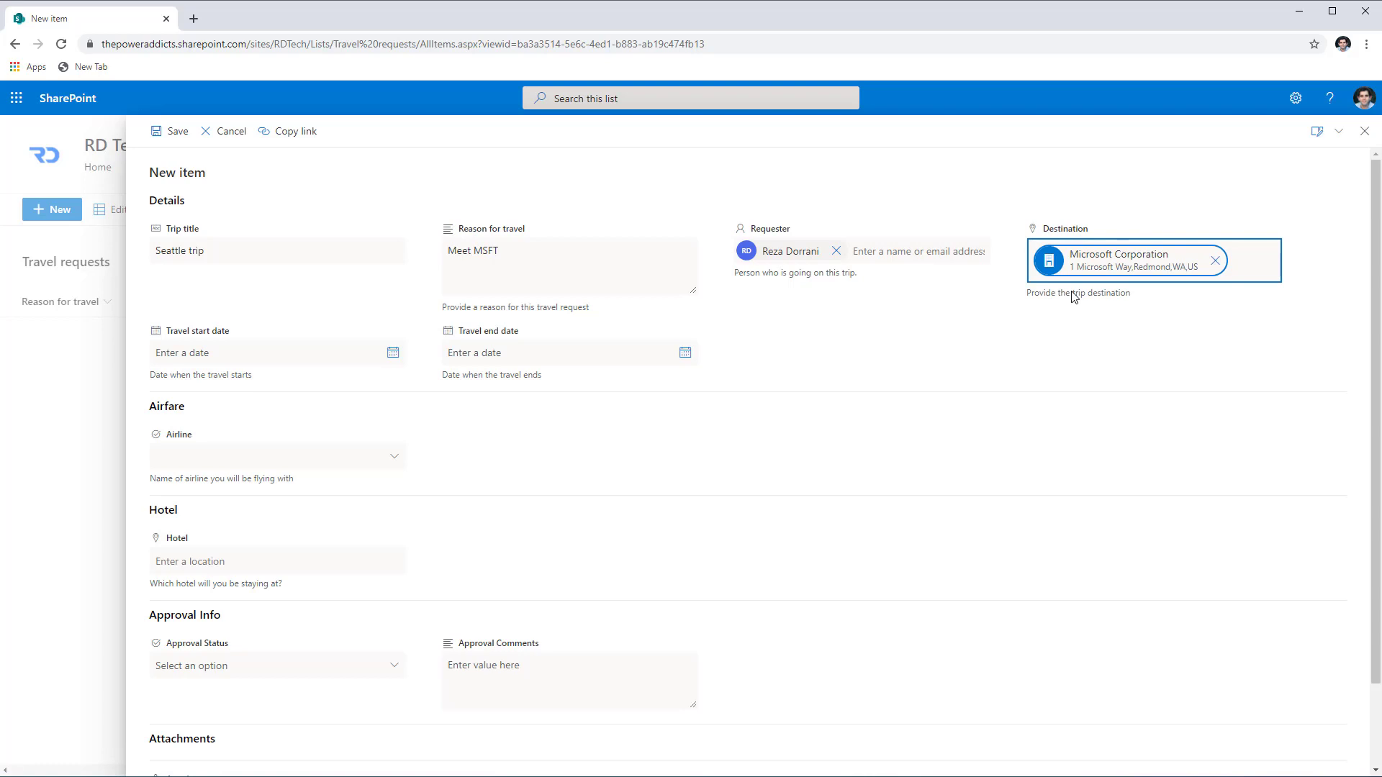
Apply the copied JSON formatting, with approval icons driven by ApprovalStatus, to the form's header in the layout configuration.
{"action": "left_click", "coordinate": [1338, 132]}
{"action": "left_click", "coordinate": [1308, 187]}
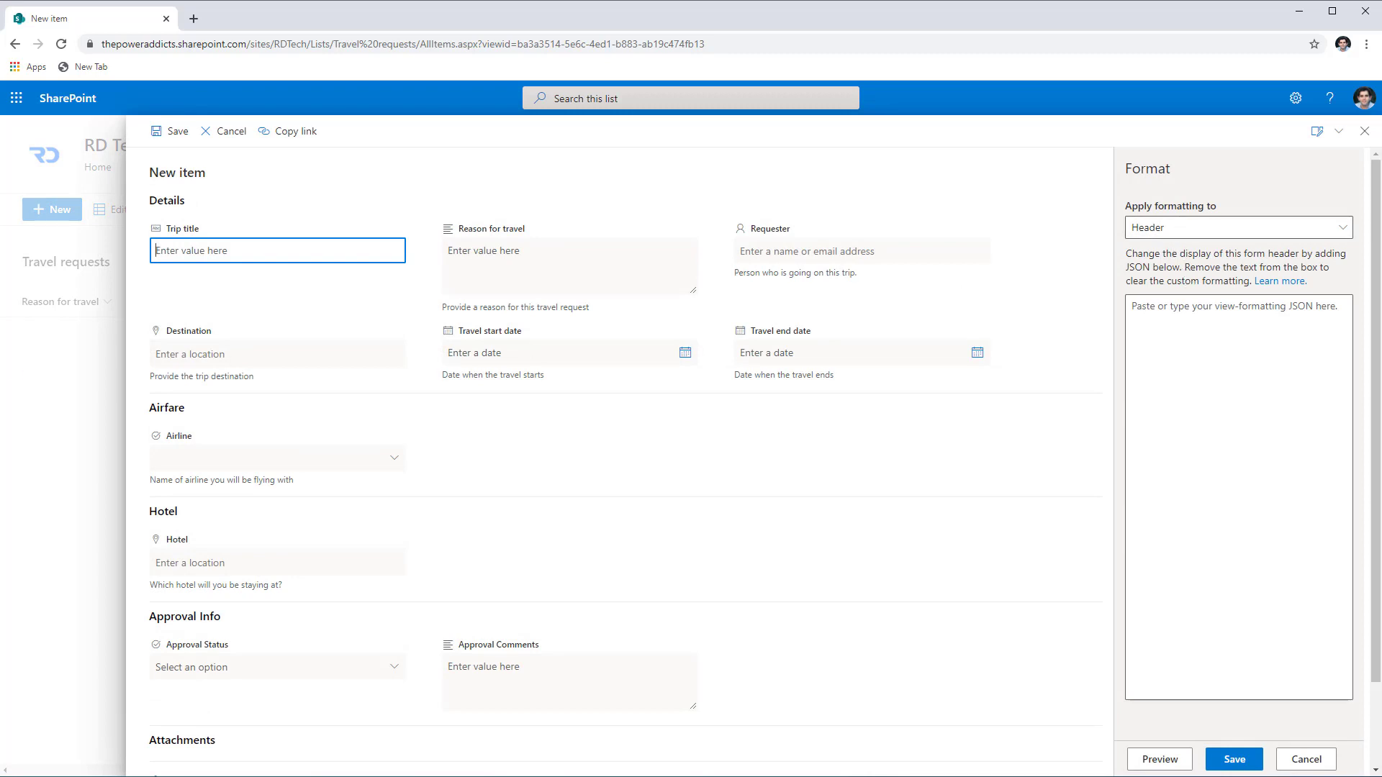
{"action": "left_click", "coordinate": [1203, 425]}
{"action": "key", "text": "ctrl+v"}
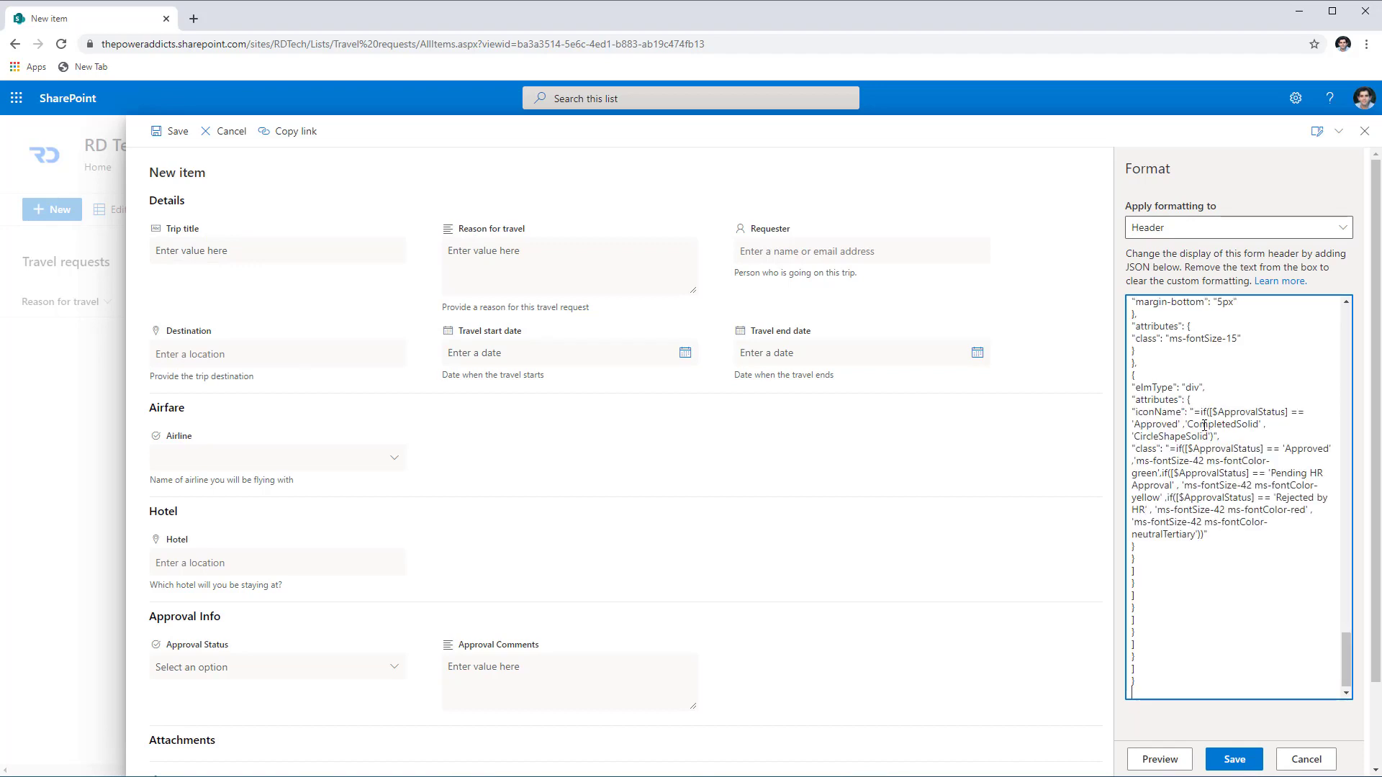
{"action": "left_click", "coordinate": [1183, 758]}
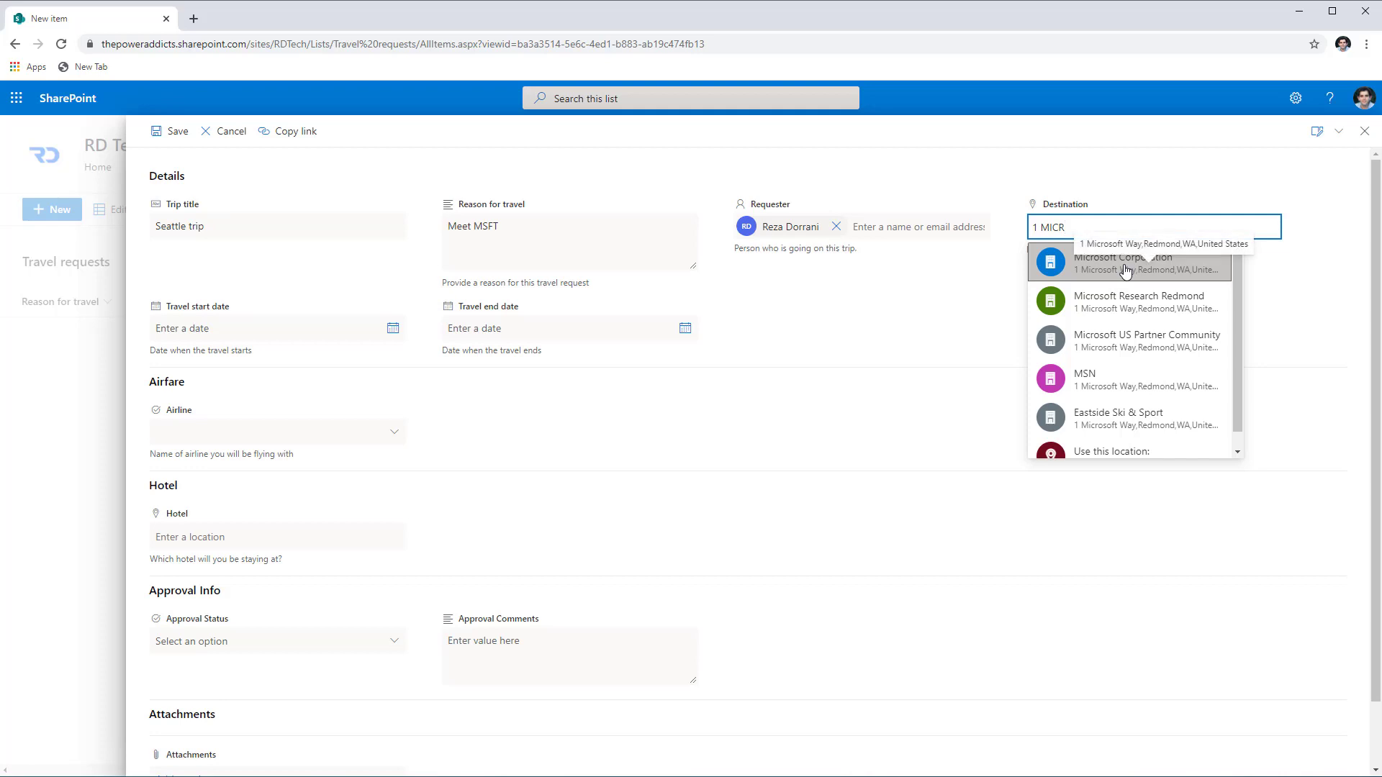
Set the travel request's destination to Microsoft Corporation, with Southwest as the airline and an estimated airfare of 500.
{"action": "left_click", "coordinate": [1125, 270]}
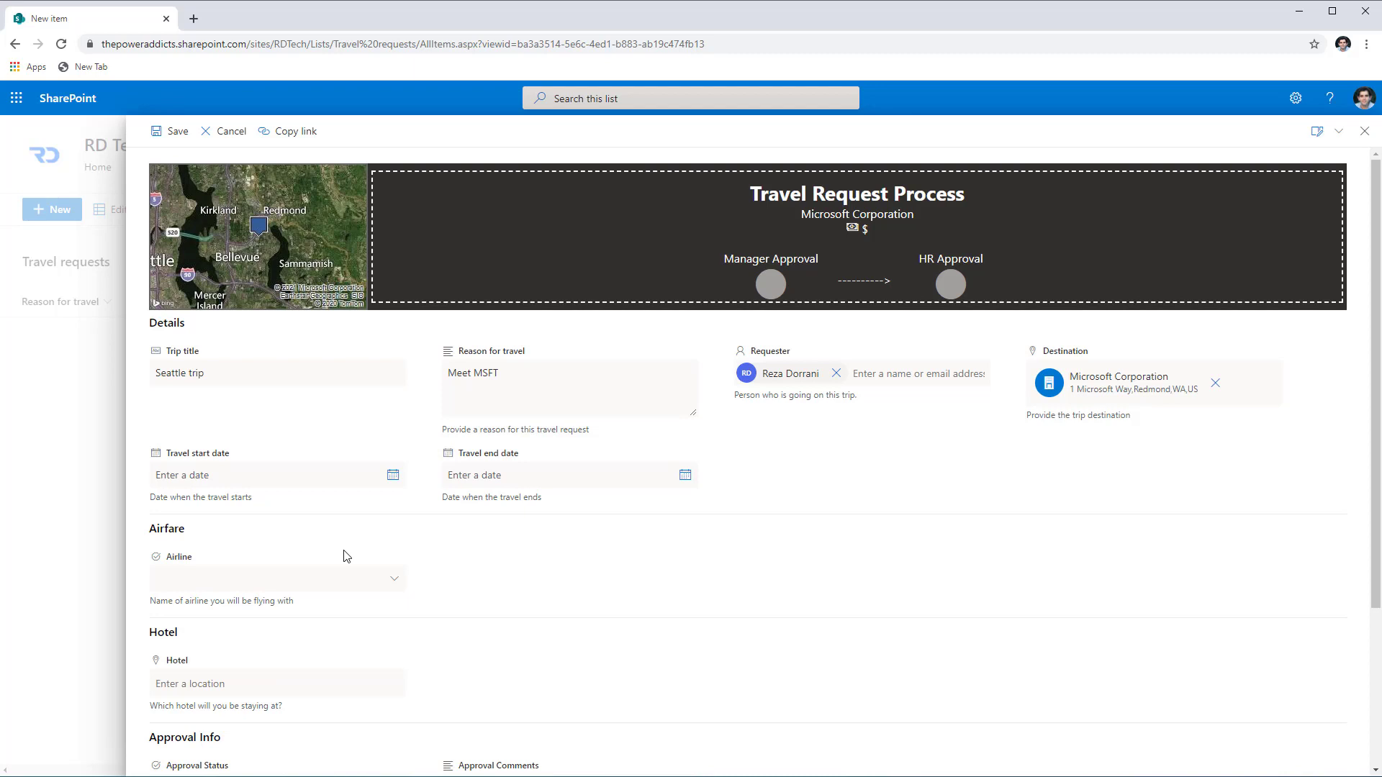
{"action": "left_click", "coordinate": [393, 580]}
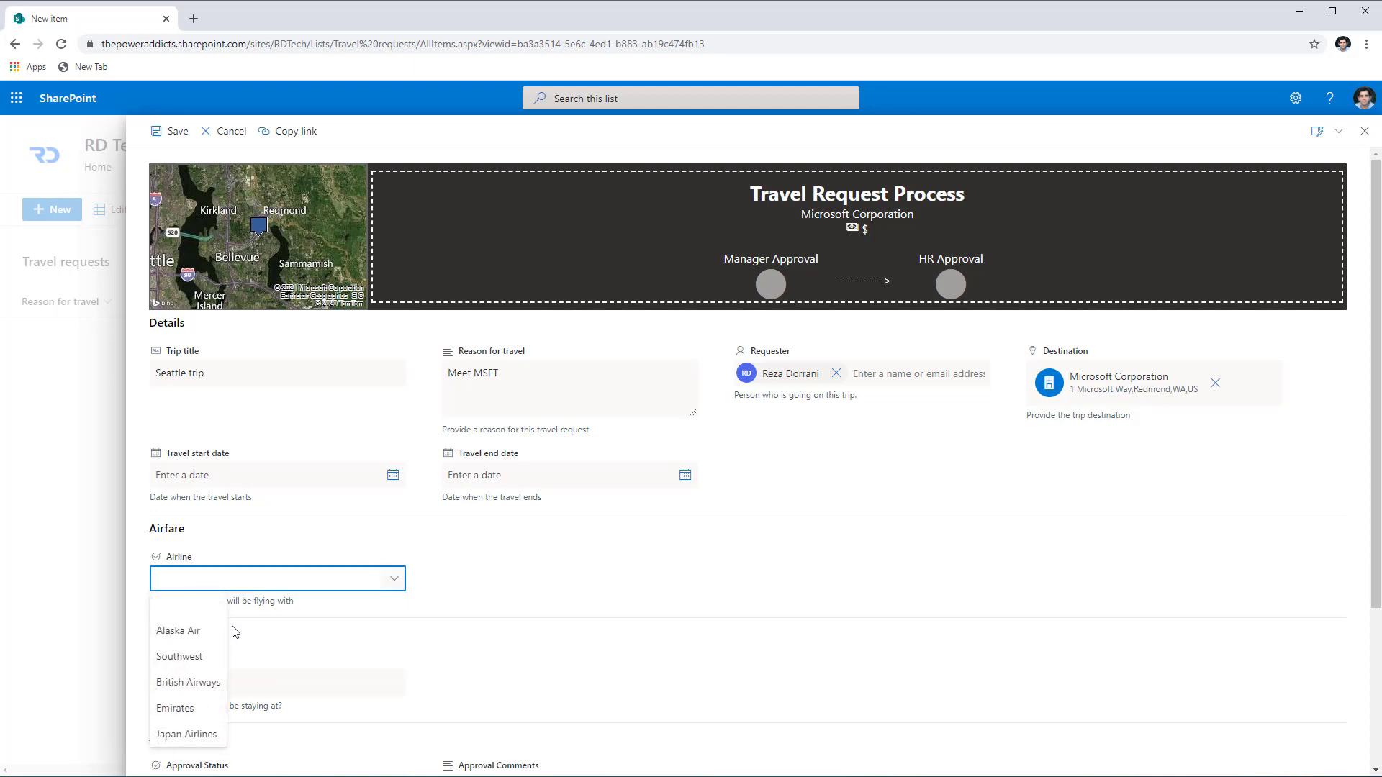
{"action": "left_click", "coordinate": [210, 658]}
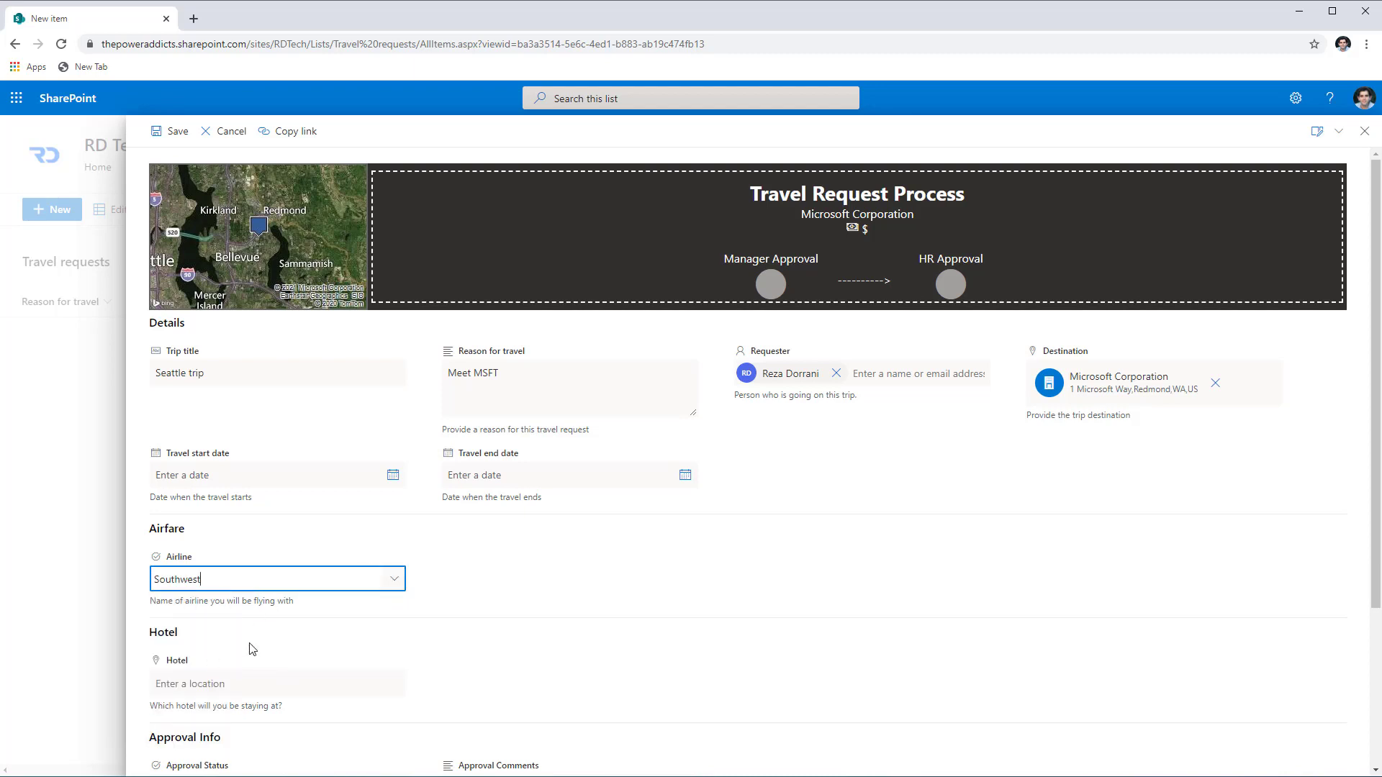
{"action": "left_click", "coordinate": [496, 580]}
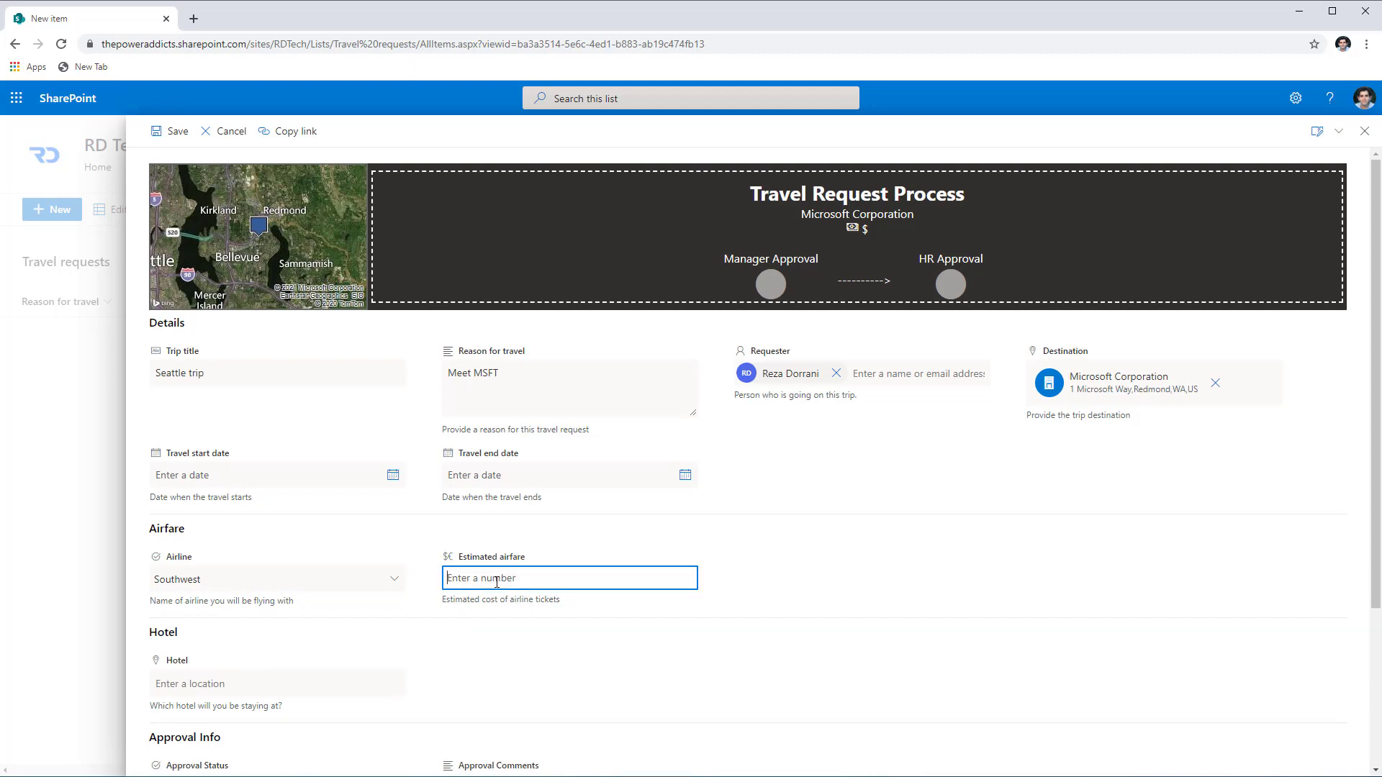
{"action": "type", "text": "500"}
{"action": "left_click", "coordinate": [944, 574]}
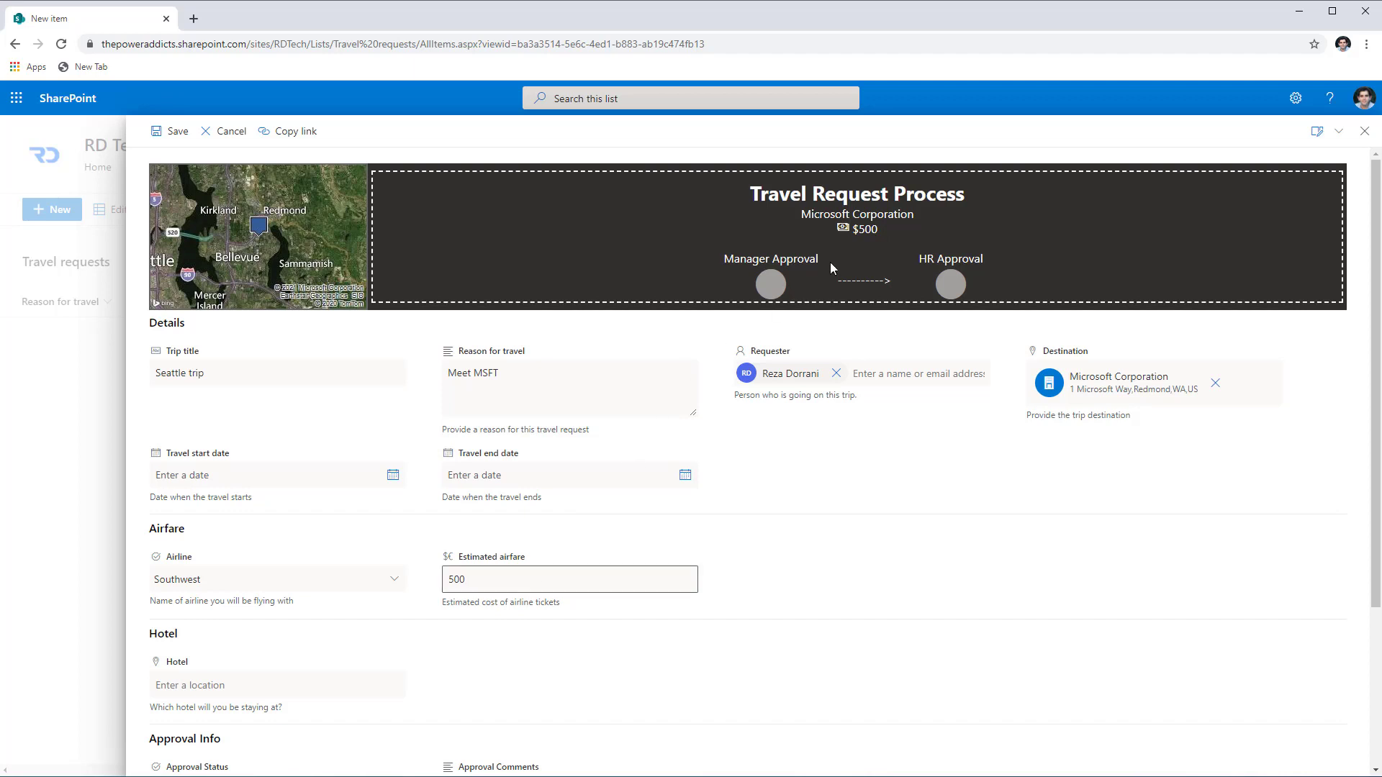
Set the travel request's hotel to Renaissance Seattle Hotel by searching for seattle hotel, with an estimated hotel cost of 660.
{"action": "left_click", "coordinate": [205, 687]}
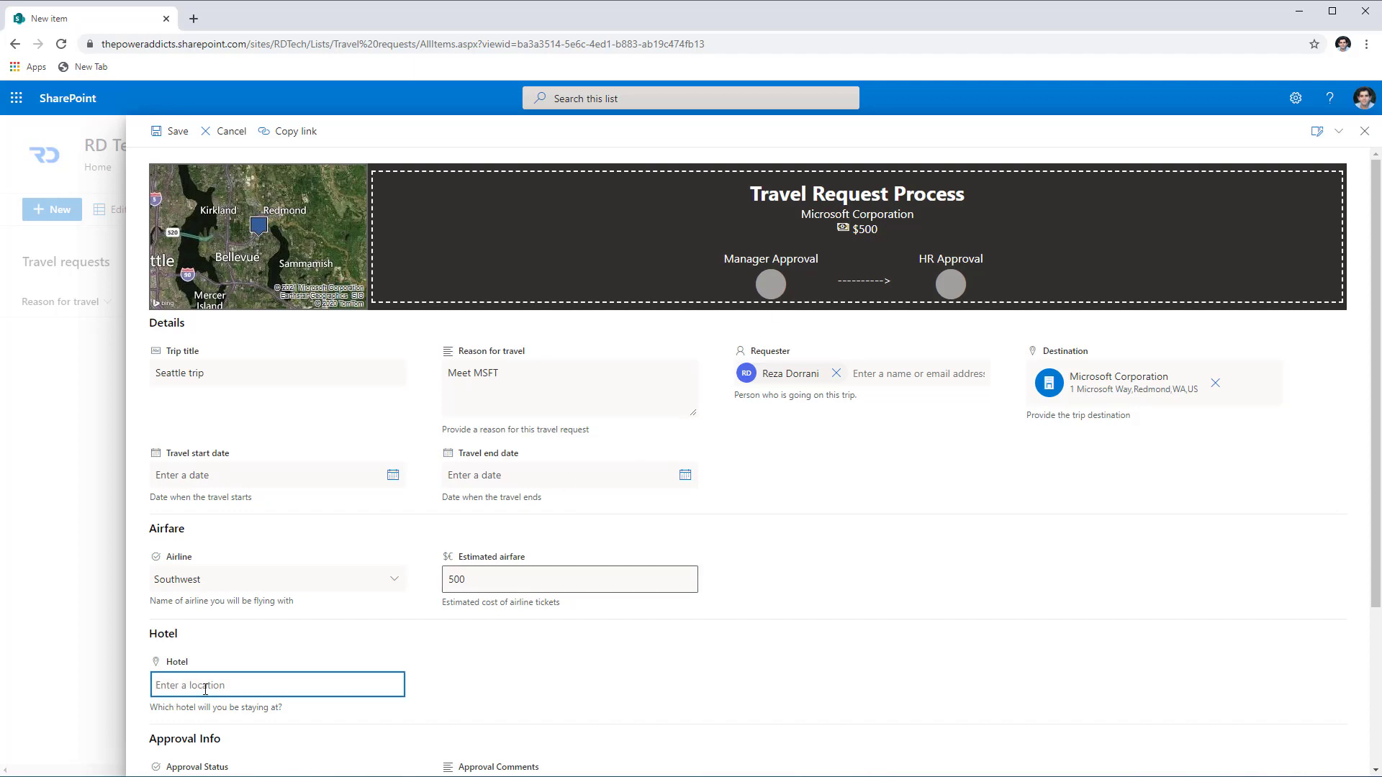
{"action": "type", "text": "seattle hotel"}
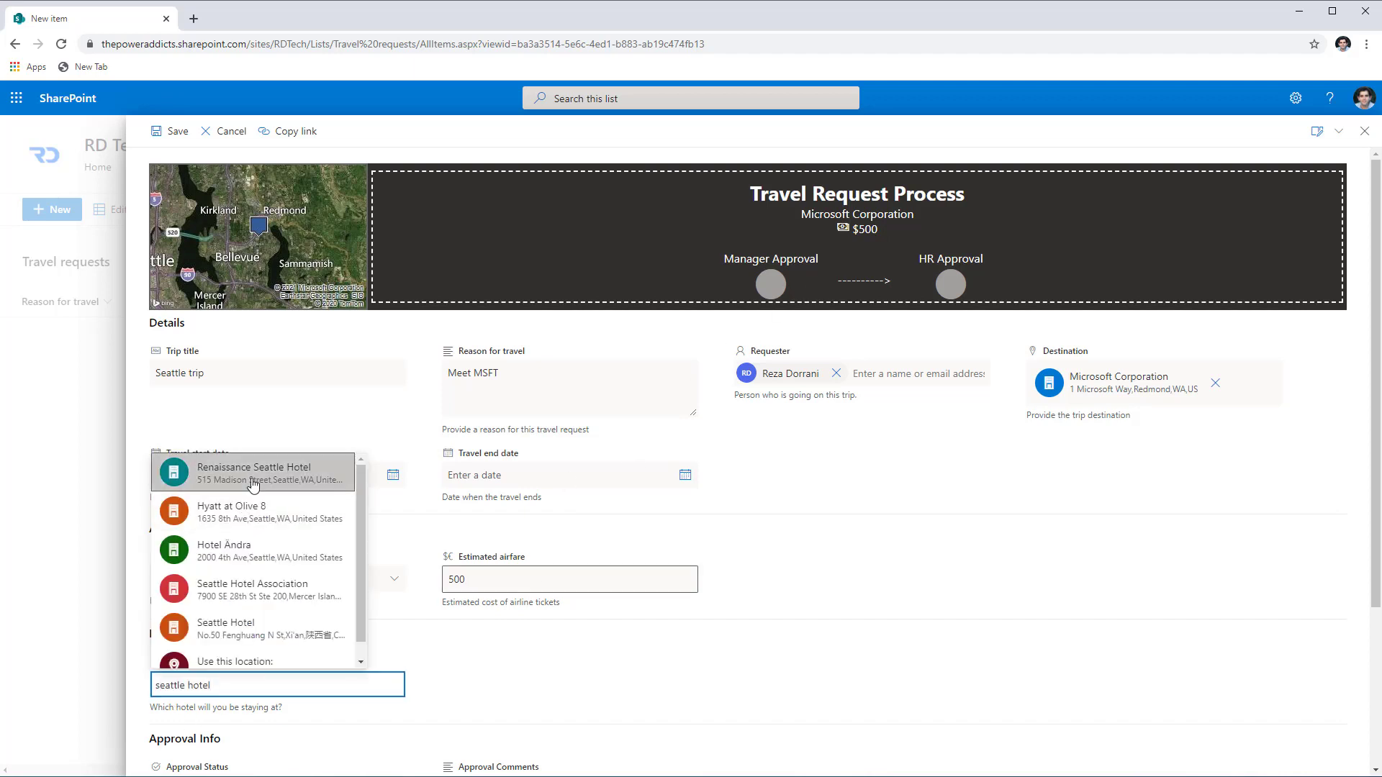
{"action": "left_click", "coordinate": [253, 484]}
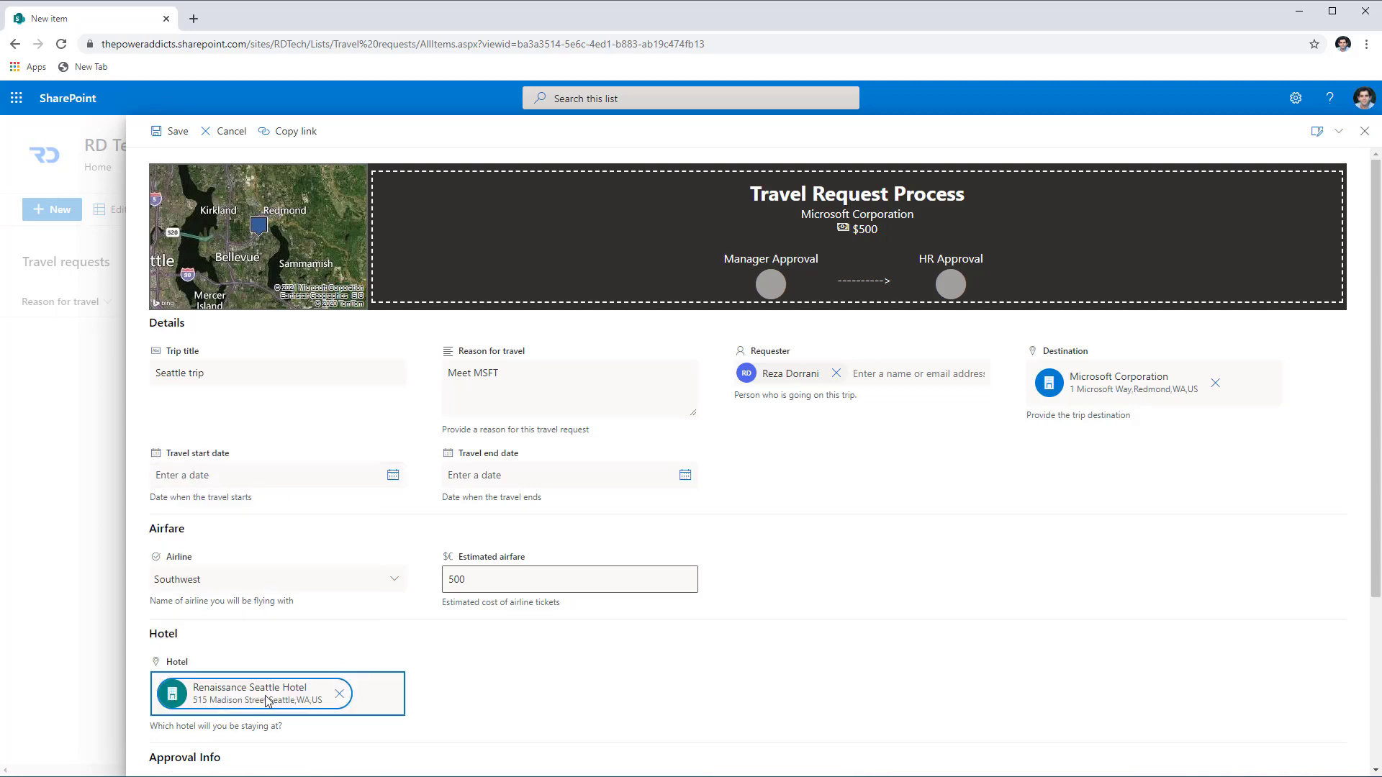
{"action": "left_click", "coordinate": [359, 657]}
{"action": "left_click", "coordinate": [497, 682]}
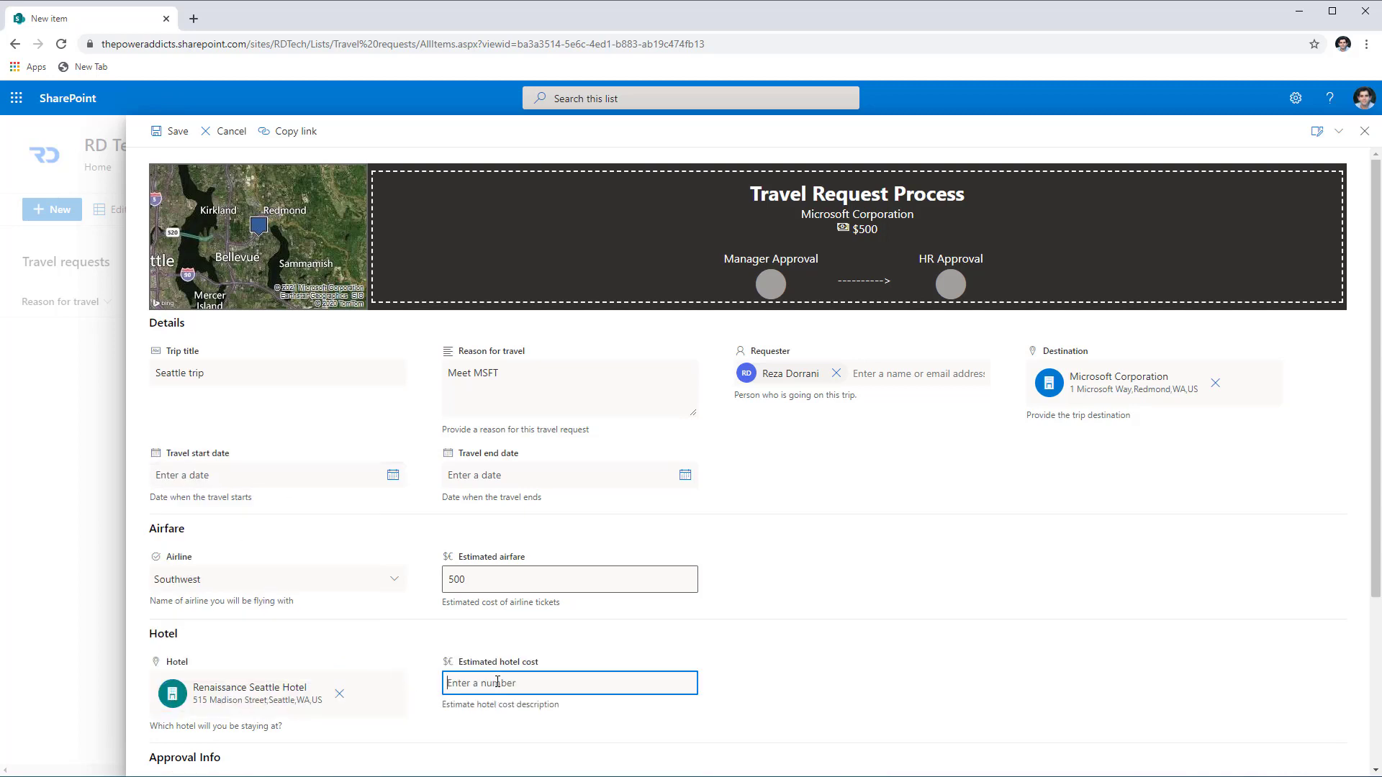
{"action": "type", "text": "660"}
{"action": "left_click", "coordinate": [806, 650]}
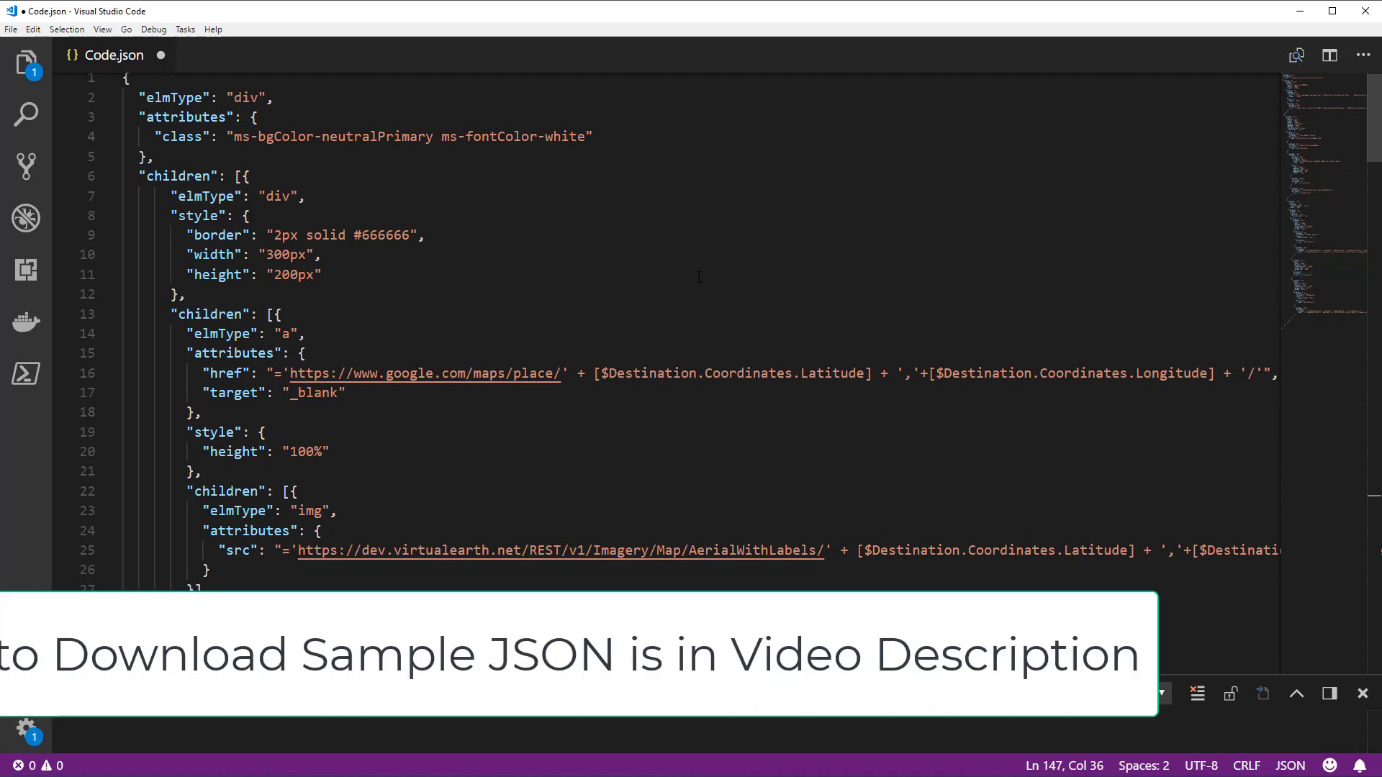
In Visual Studio Code, examine the map image source and Google Maps link expressions in Code.json that use the Destination coordinates.
{"action": "scroll", "coordinate": [609, 377], "scroll_direction": "down", "scroll_amount": 2}
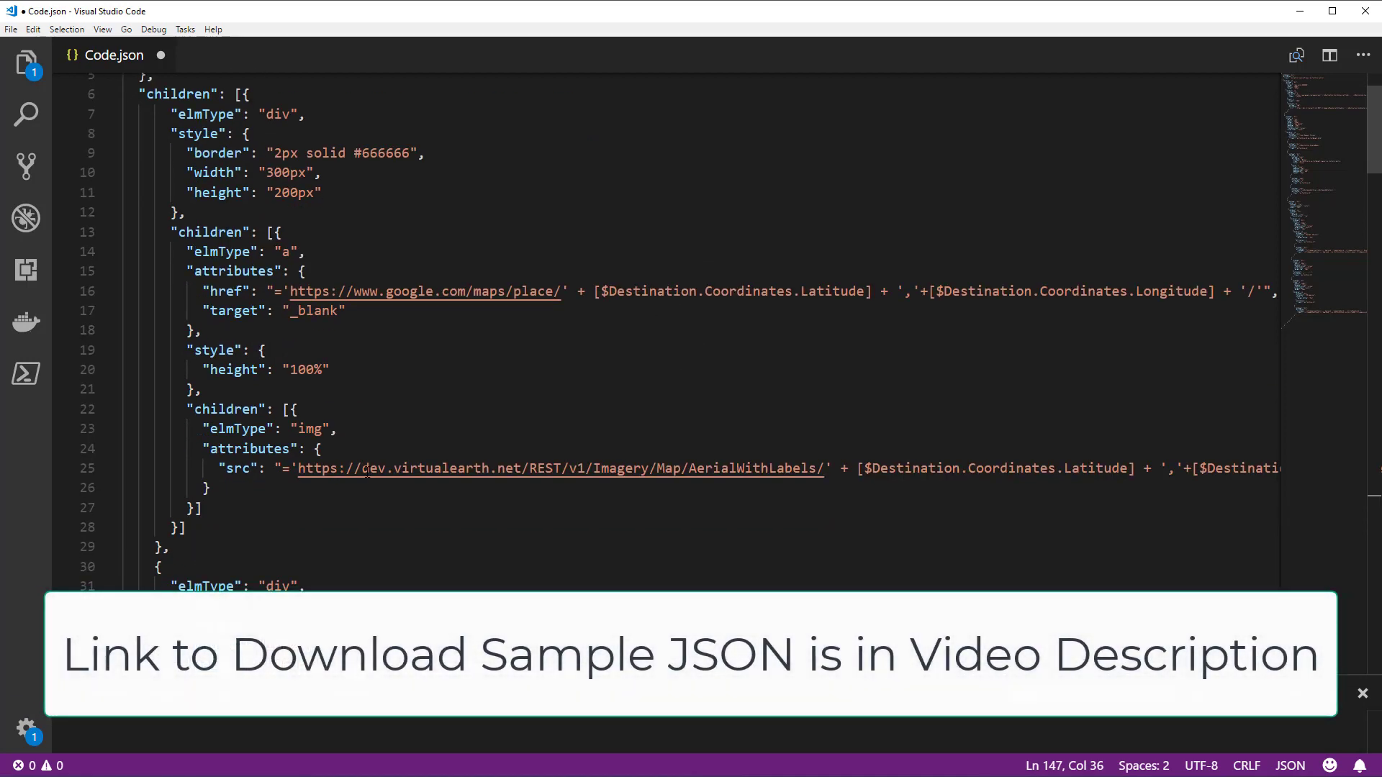
{"action": "double_click", "coordinate": [310, 429]}
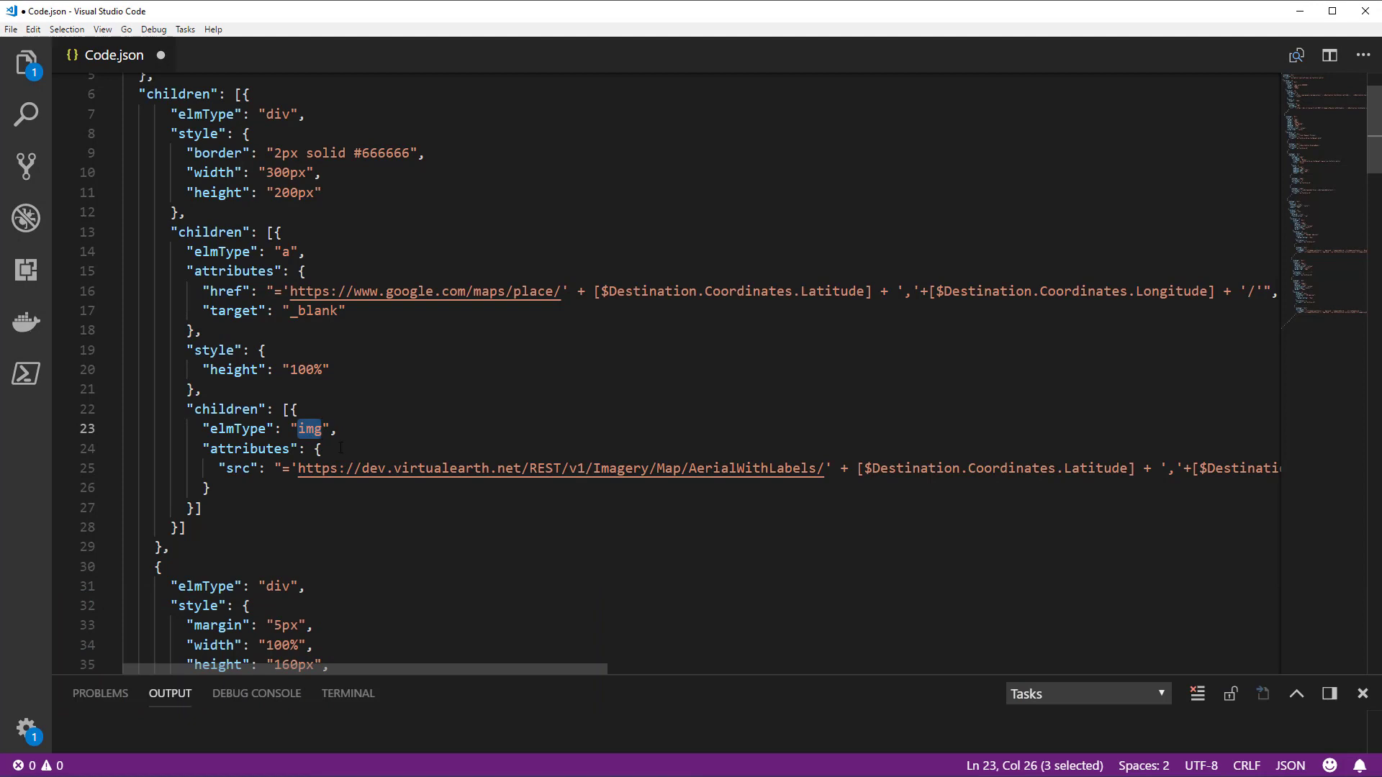
{"action": "key", "text": "Left"}
{"action": "key", "text": "Down"}
{"action": "key", "text": "Down"}
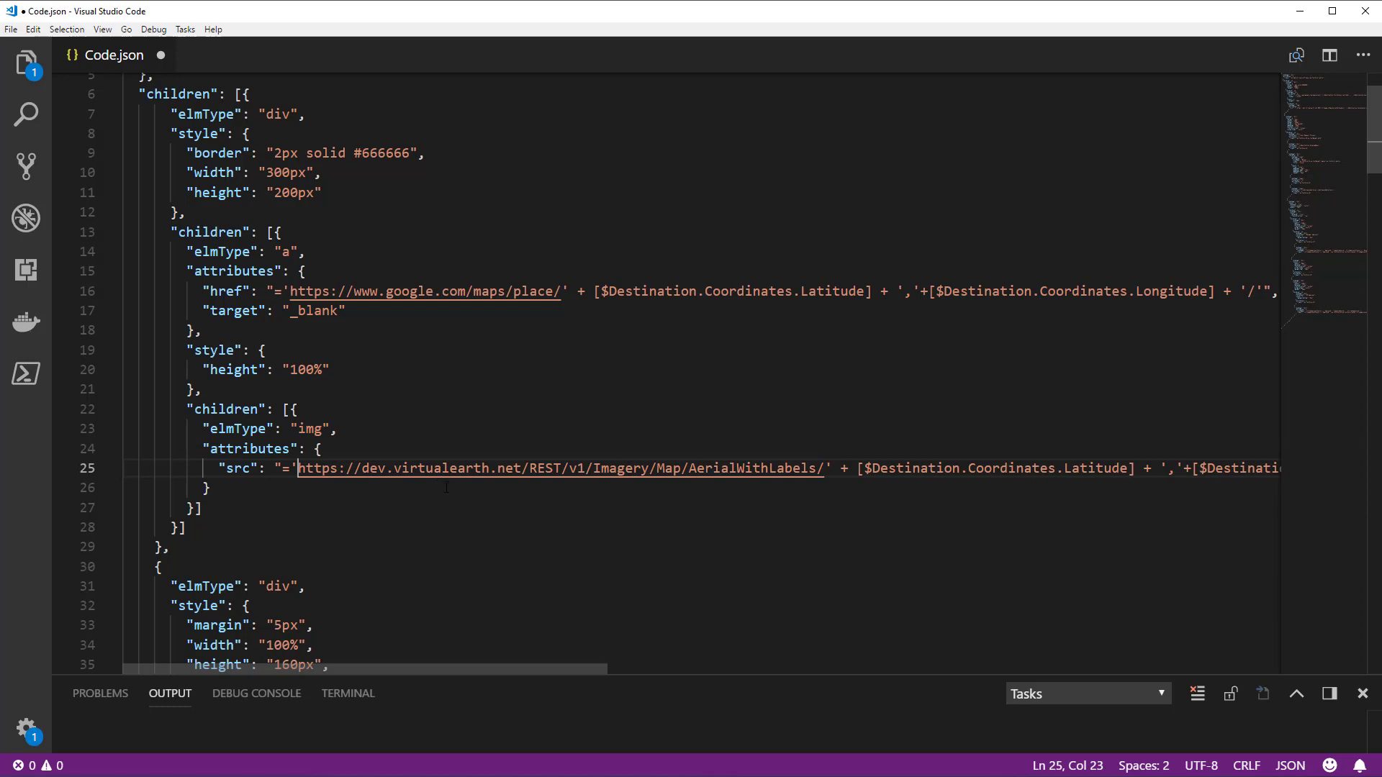
{"action": "left_click_drag", "start_coordinate": [522, 670], "coordinate": [617, 671]}
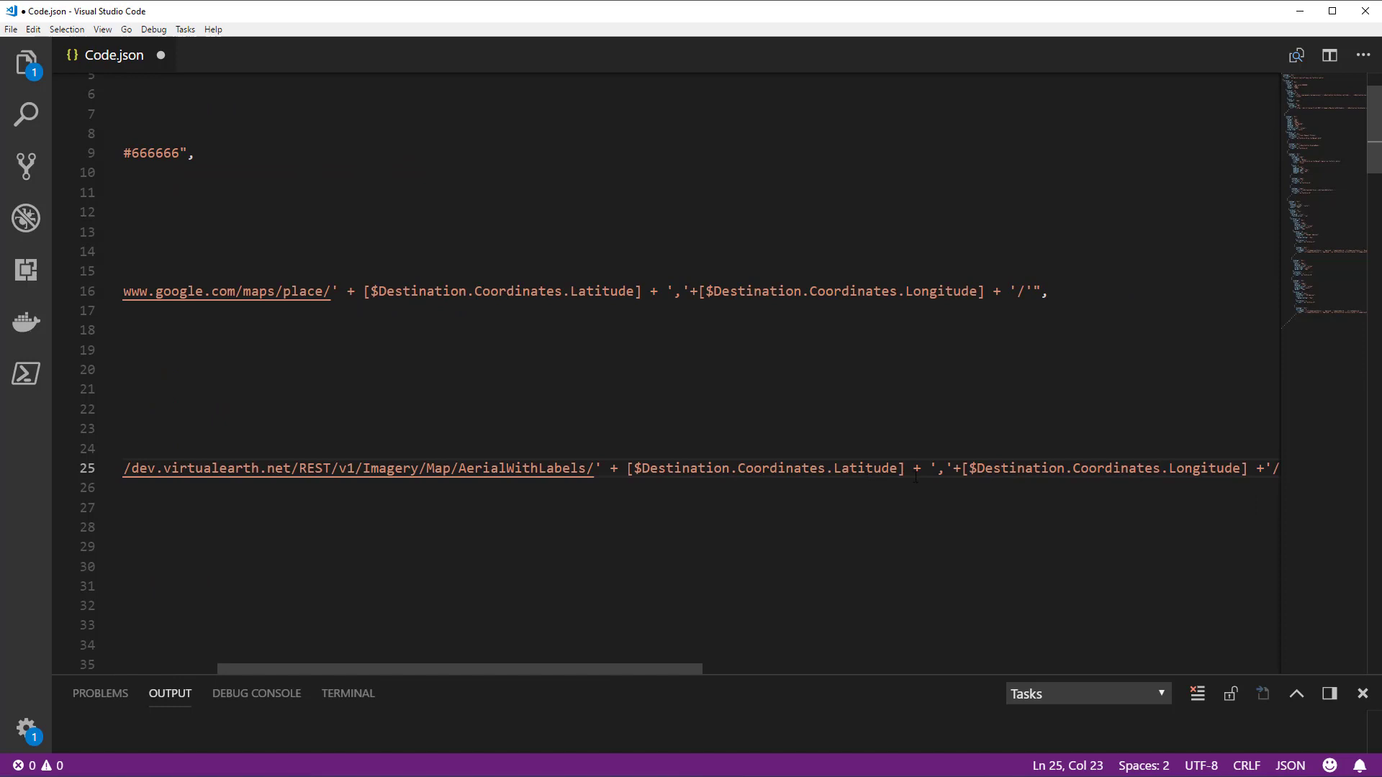
{"action": "left_click", "coordinate": [667, 469]}
{"action": "key", "text": "ctrl+d"}
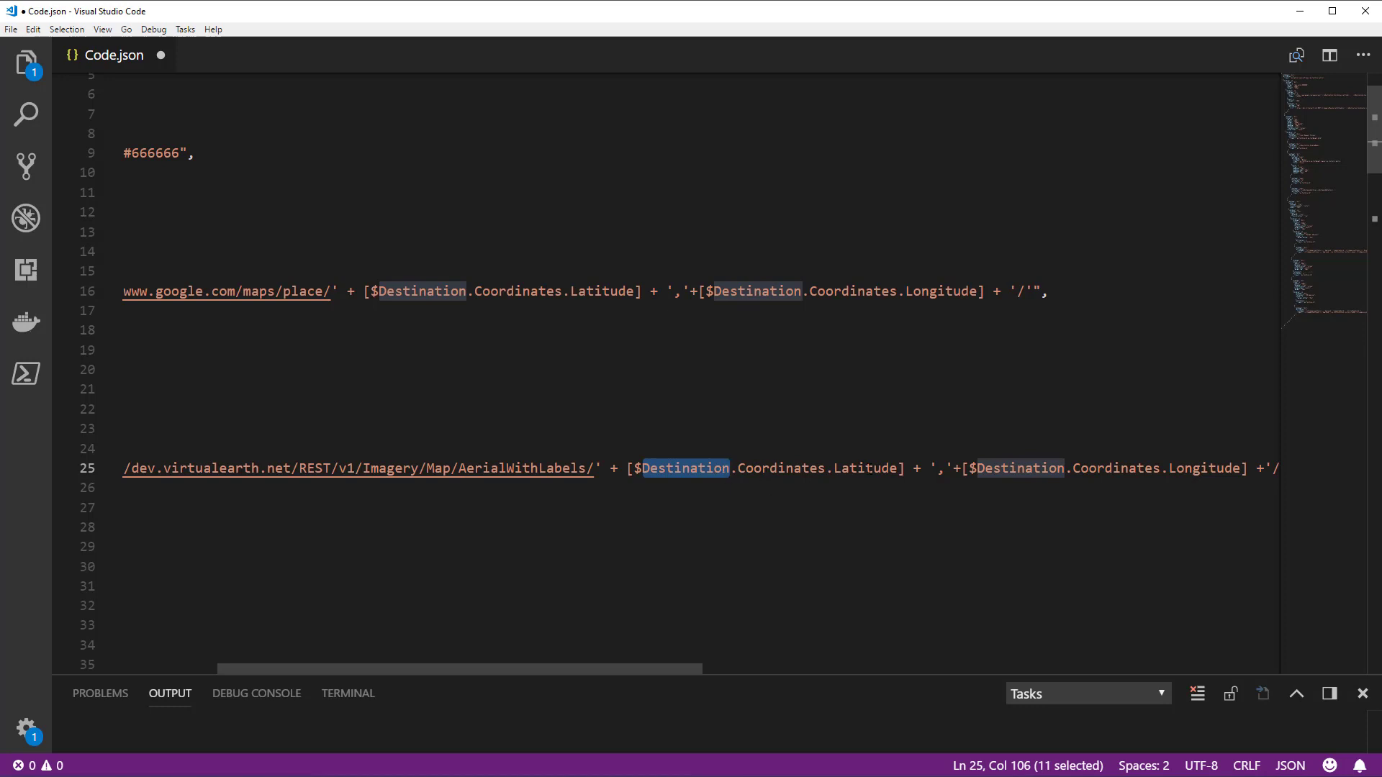
{"action": "left_click_drag", "start_coordinate": [627, 669], "coordinate": [916, 671]}
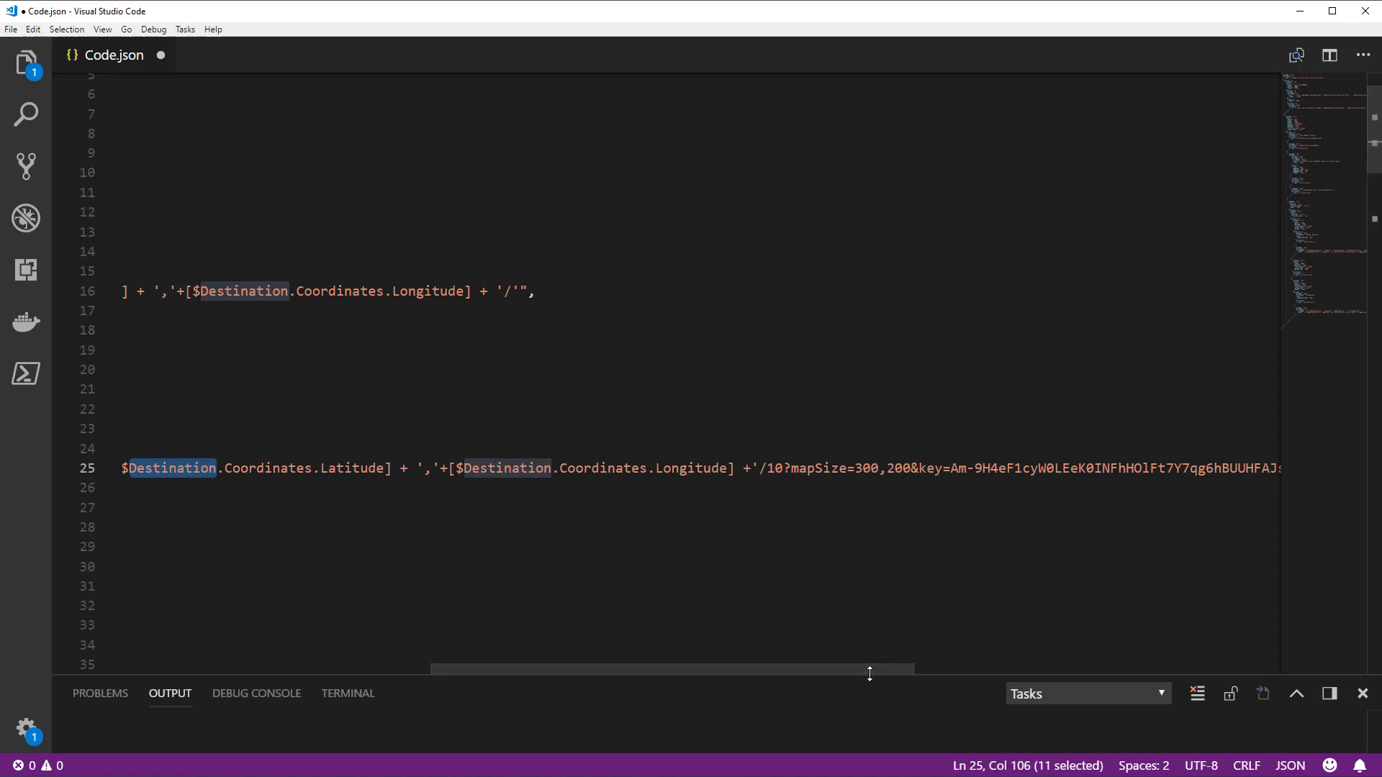
{"action": "left_click_drag", "start_coordinate": [870, 670], "coordinate": [1188, 666]}
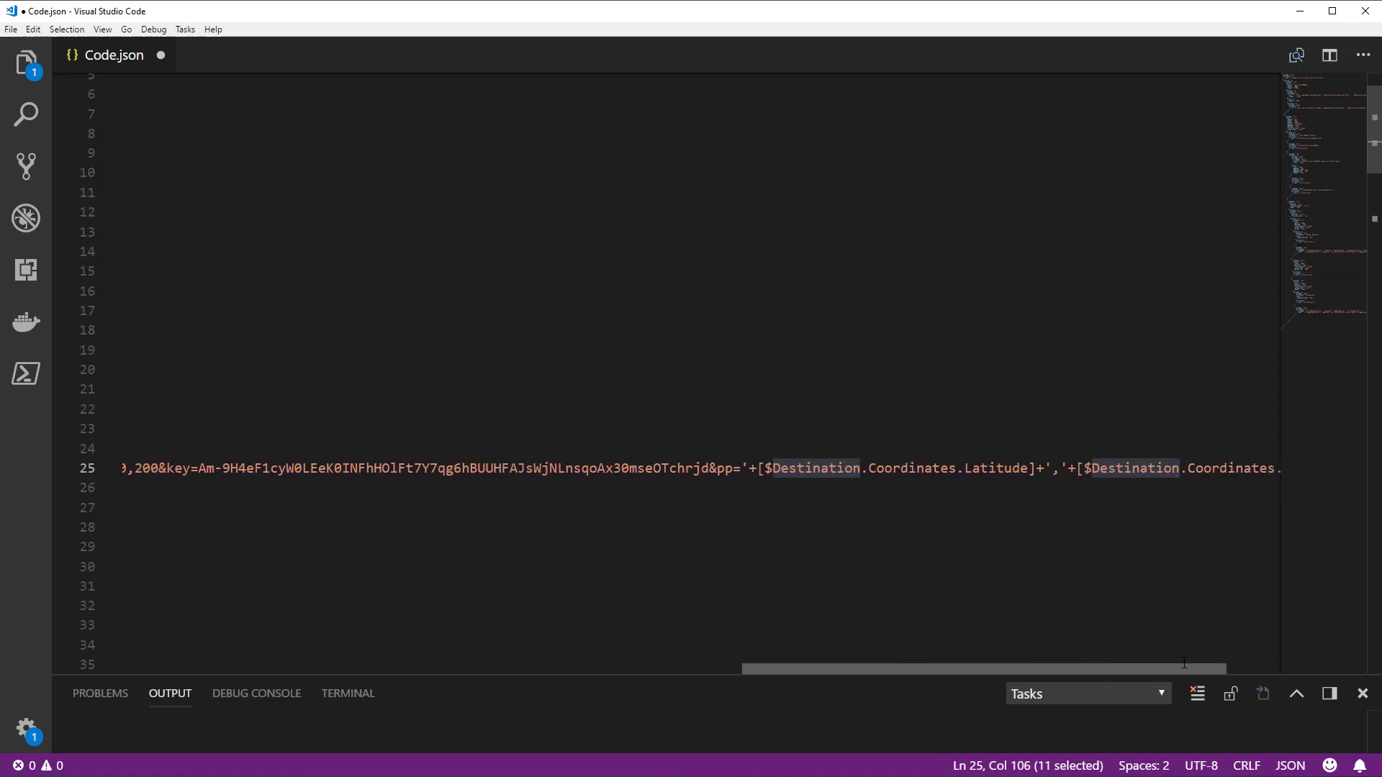
{"action": "left_click", "coordinate": [786, 490]}
{"action": "scroll", "coordinate": [786, 502], "scroll_direction": "right", "scroll_amount": 2}
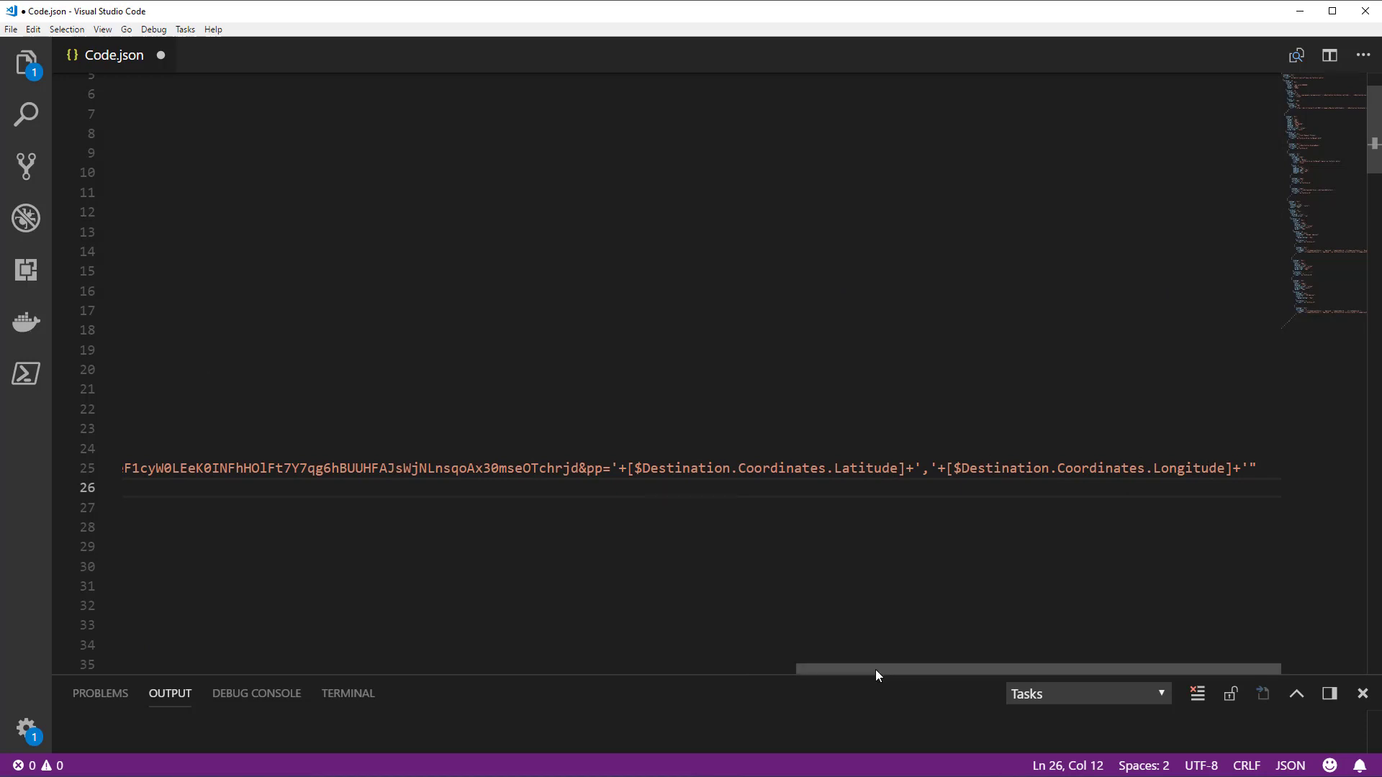
{"action": "left_click_drag", "start_coordinate": [876, 672], "coordinate": [201, 671]}
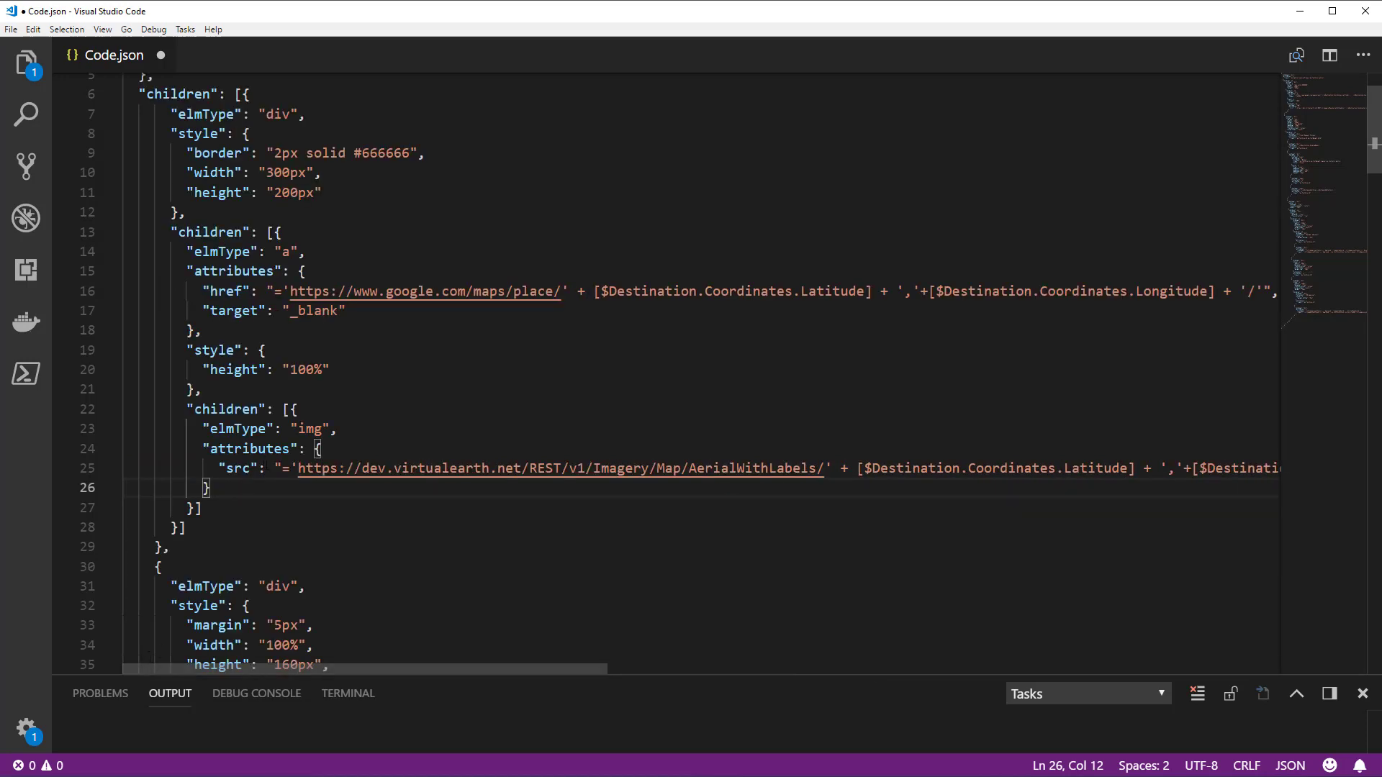
{"action": "scroll", "coordinate": [384, 440], "scroll_direction": "up", "scroll_amount": 1}
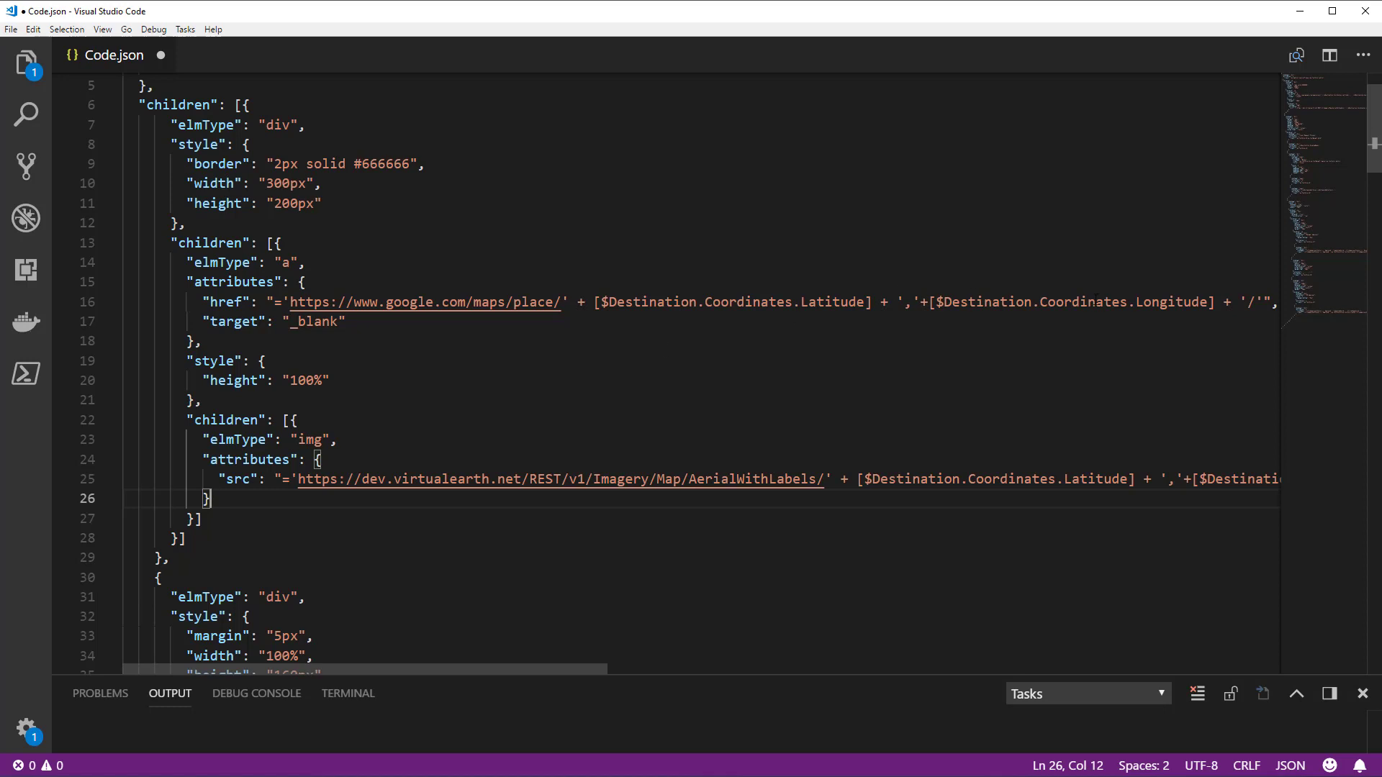
{"action": "left_click_drag", "start_coordinate": [608, 301], "coordinate": [696, 302]}
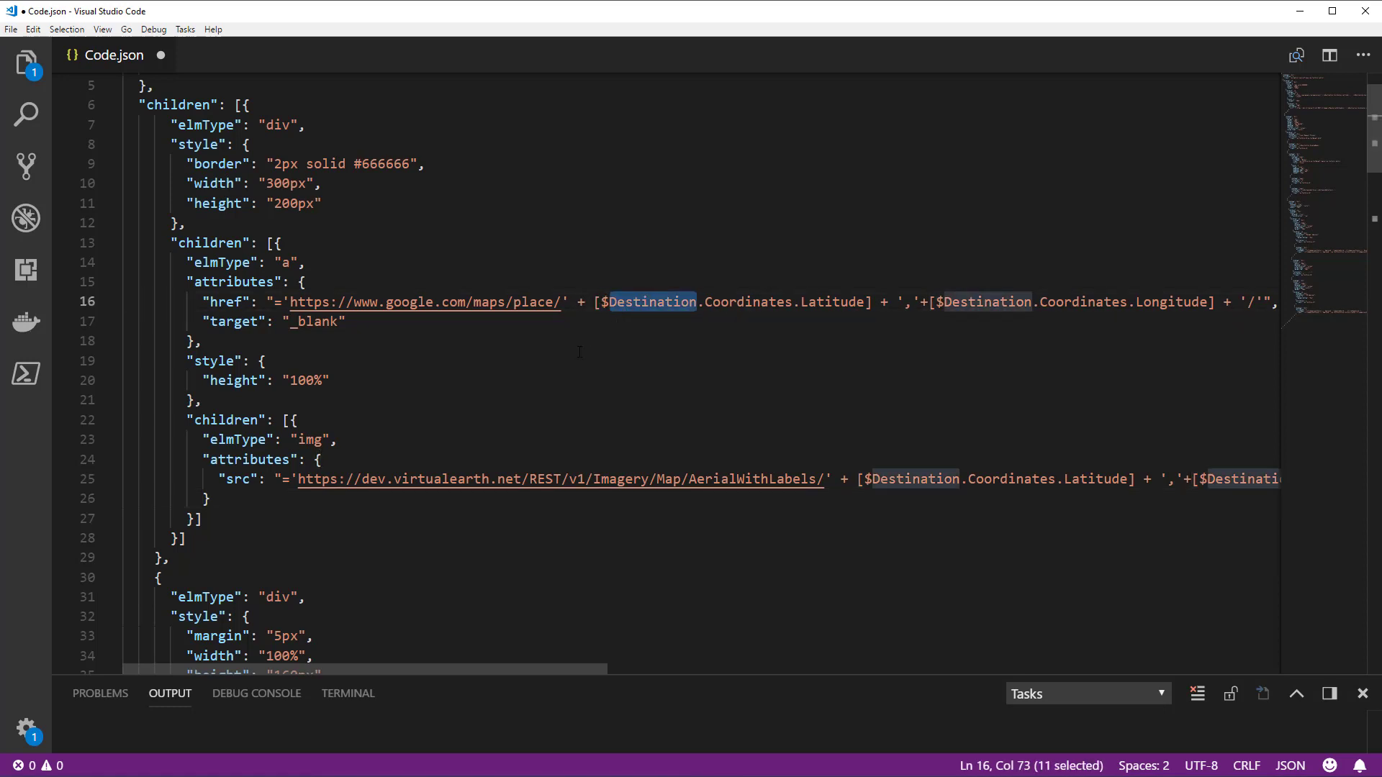
Examine the Manager Approval and HR Approval blocks in Code.json, including the ApprovalStatus conditions for their icons and classes.
{"action": "scroll", "coordinate": [592, 338], "scroll_direction": "down", "scroll_amount": 20}
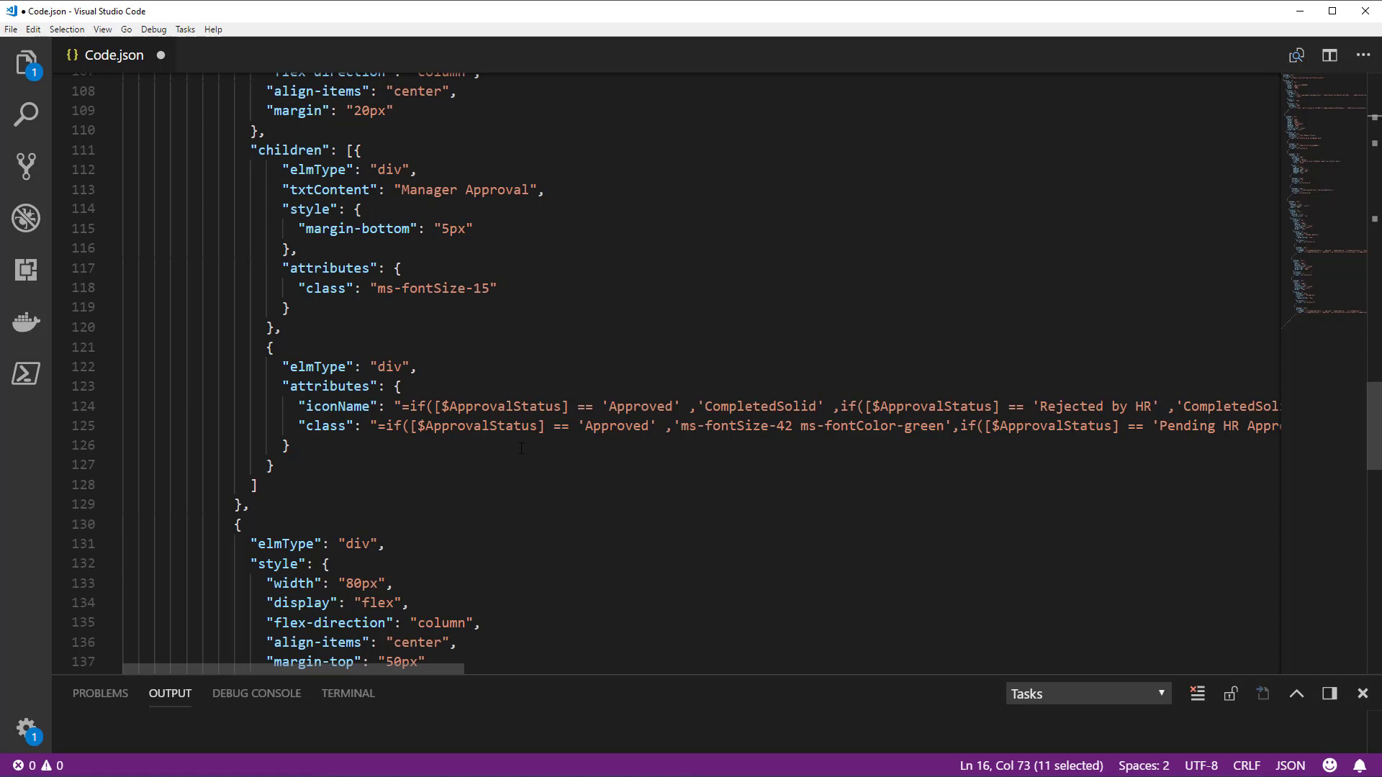
{"action": "left_click_drag", "start_coordinate": [401, 190], "coordinate": [581, 193]}
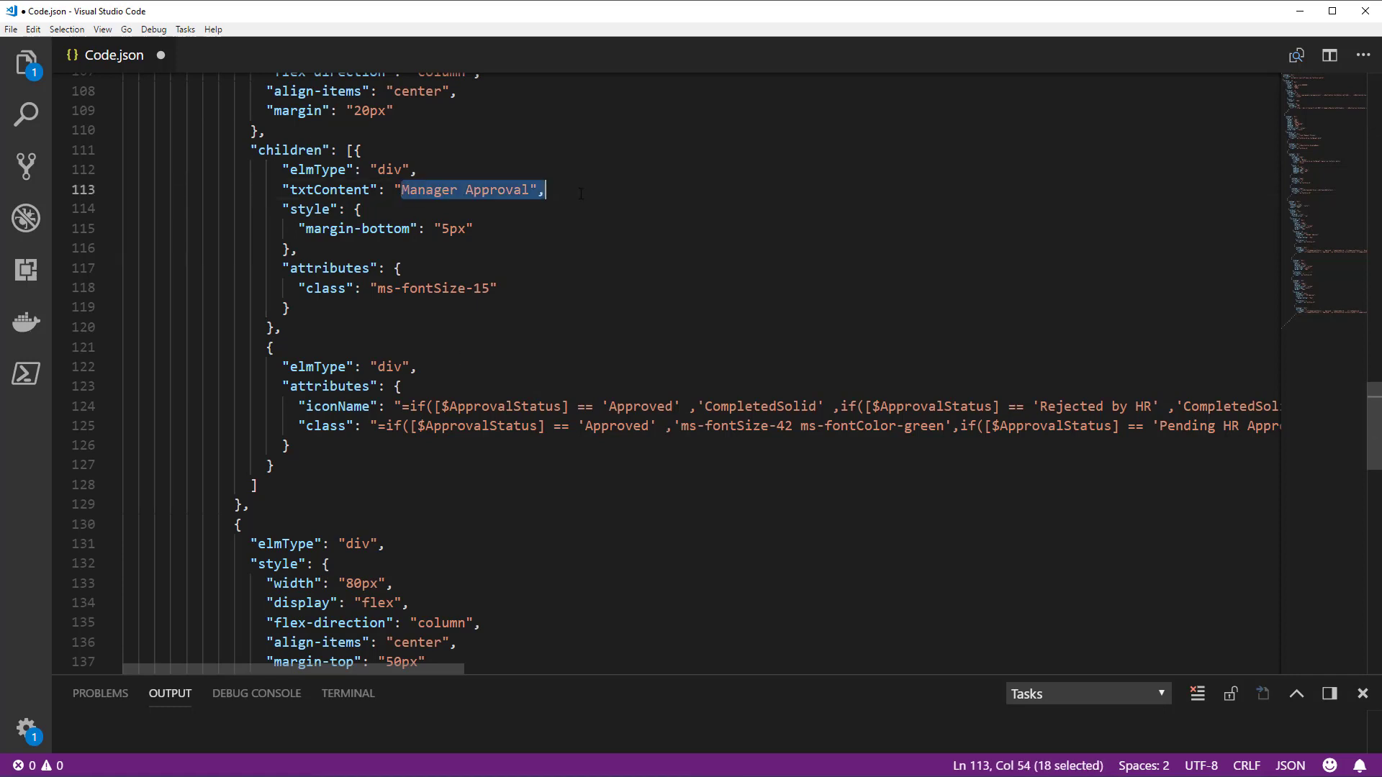
{"action": "scroll", "coordinate": [477, 344], "scroll_direction": "down", "scroll_amount": 13}
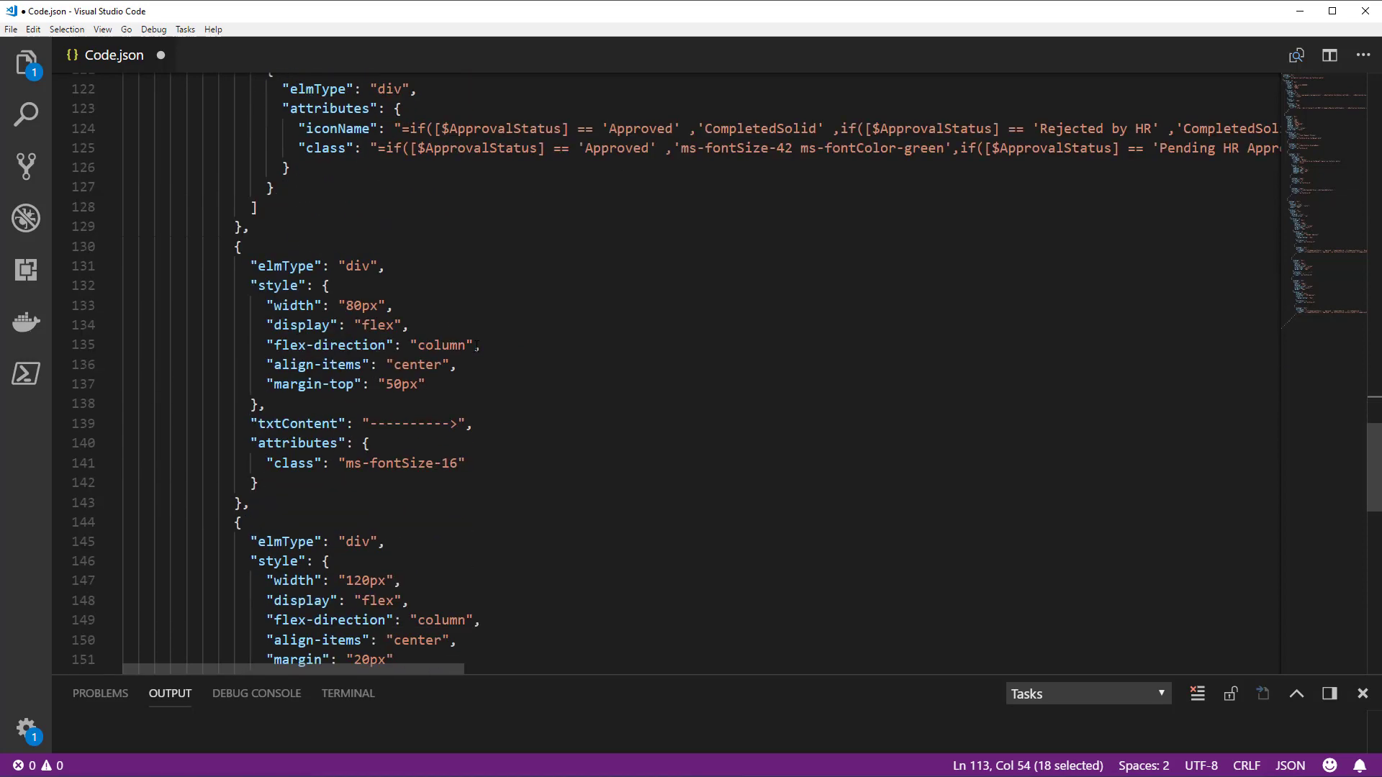
{"action": "left_click_drag", "start_coordinate": [386, 264], "coordinate": [507, 265]}
{"action": "scroll", "coordinate": [588, 359], "scroll_direction": "up", "scroll_amount": 11}
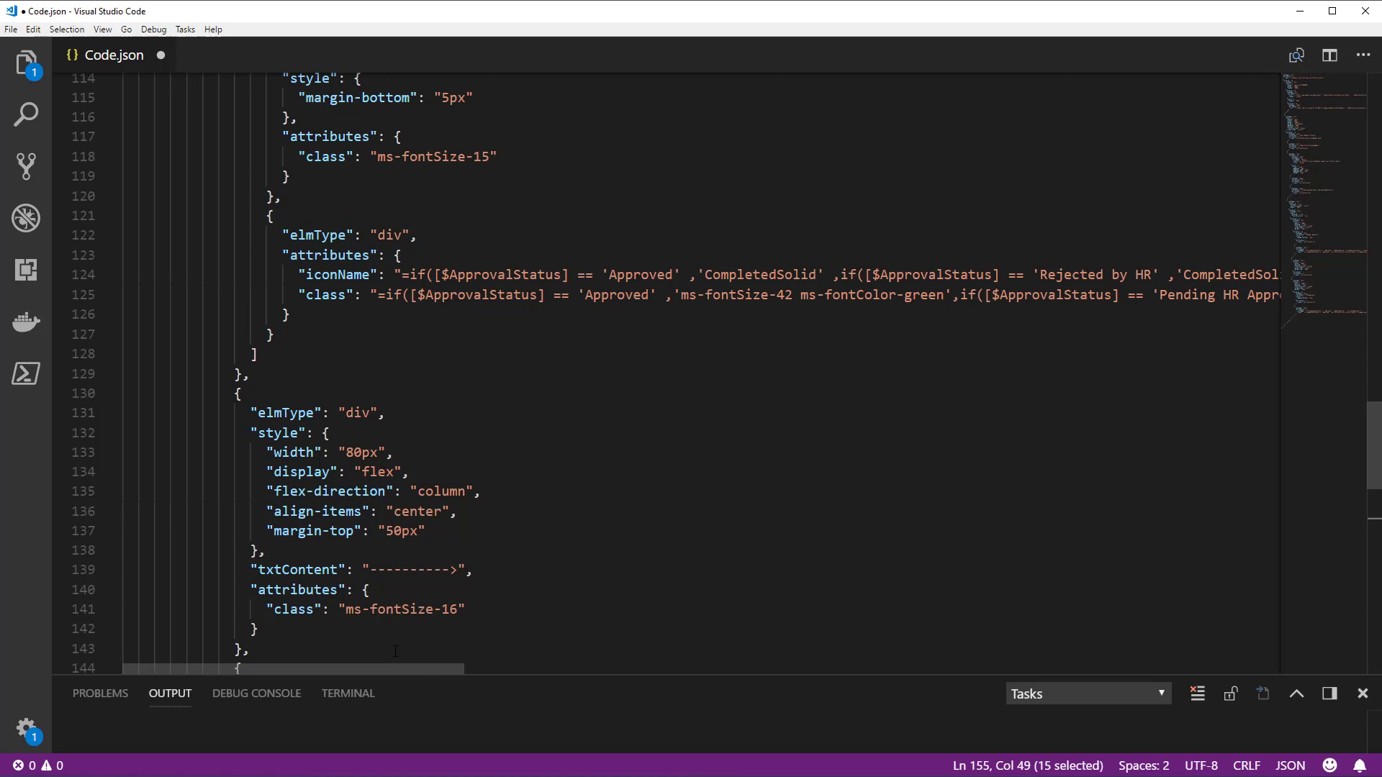
{"action": "double_click", "coordinate": [470, 296]}
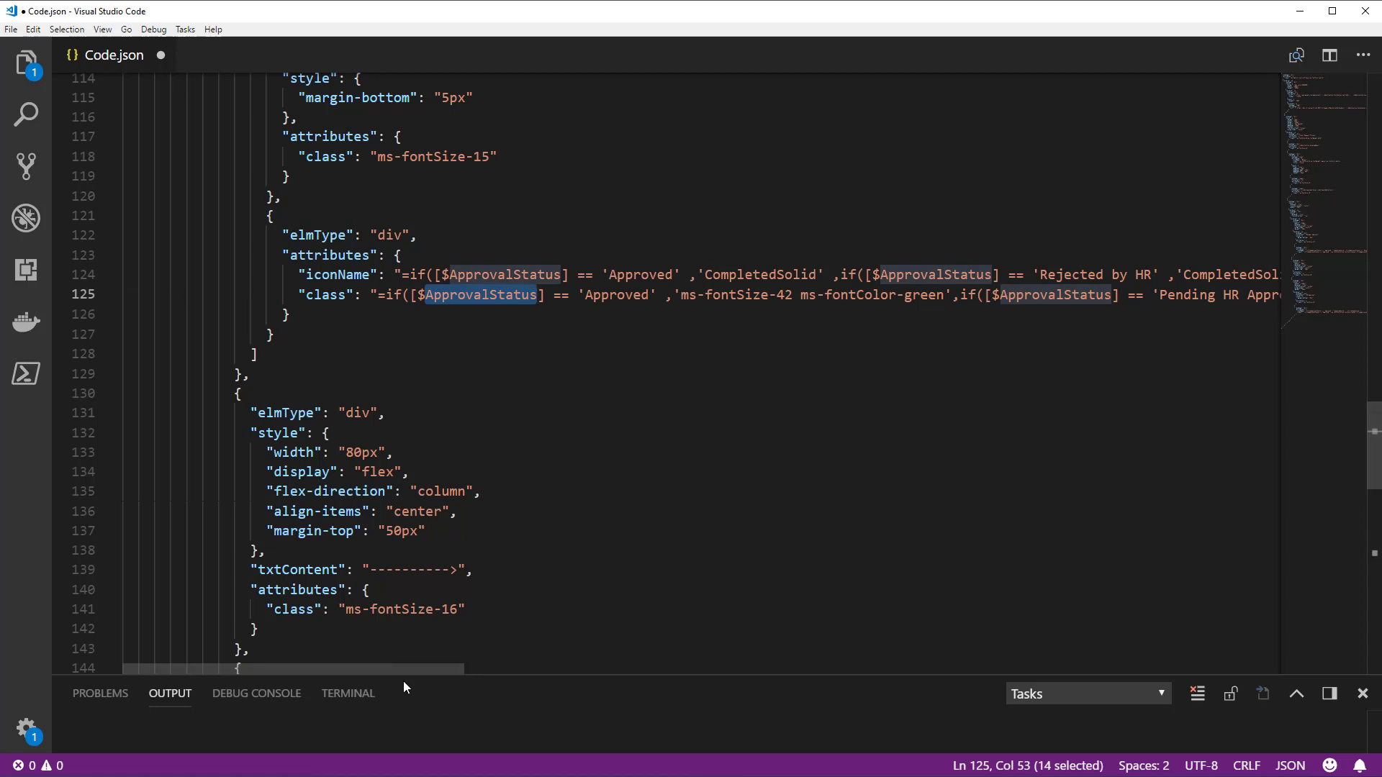
{"action": "left_click_drag", "start_coordinate": [401, 671], "coordinate": [524, 668]}
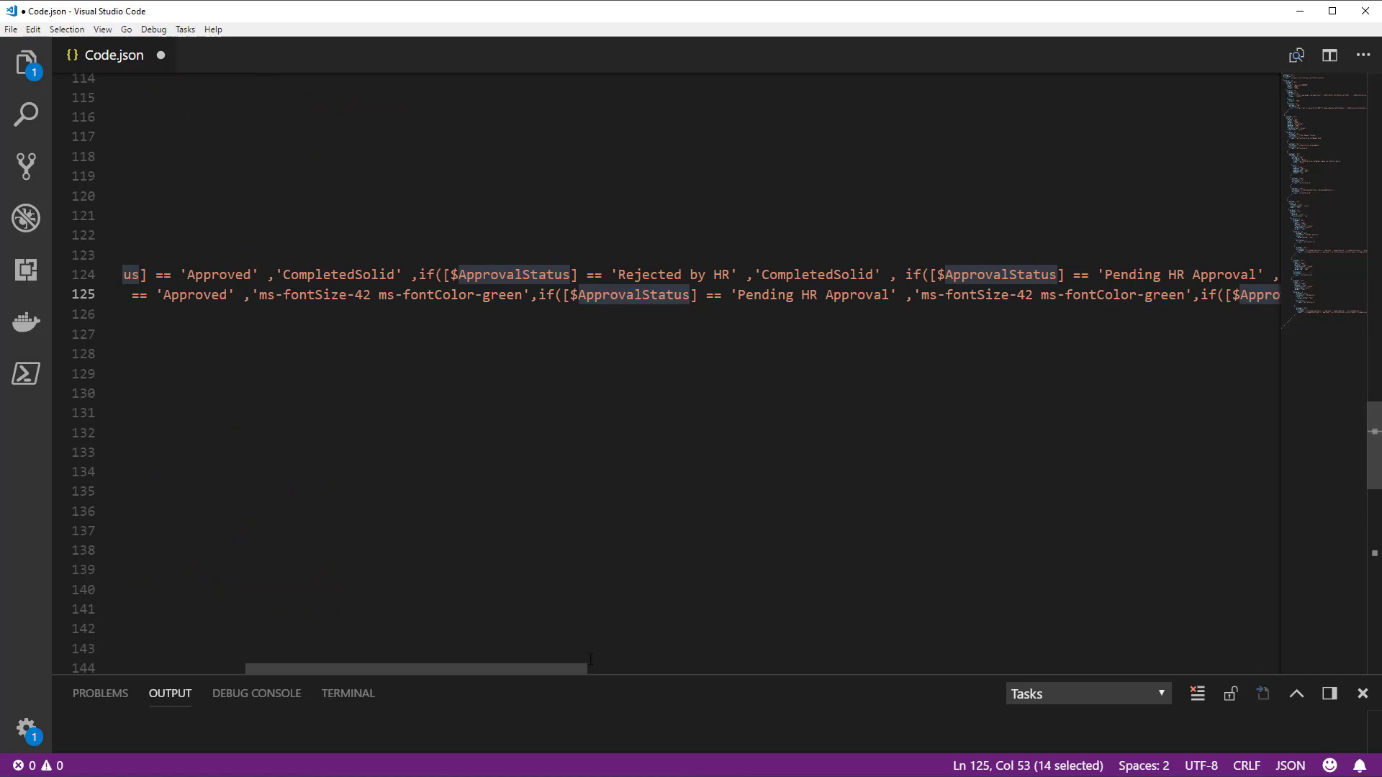
{"action": "left_click_drag", "start_coordinate": [587, 669], "coordinate": [465, 669]}
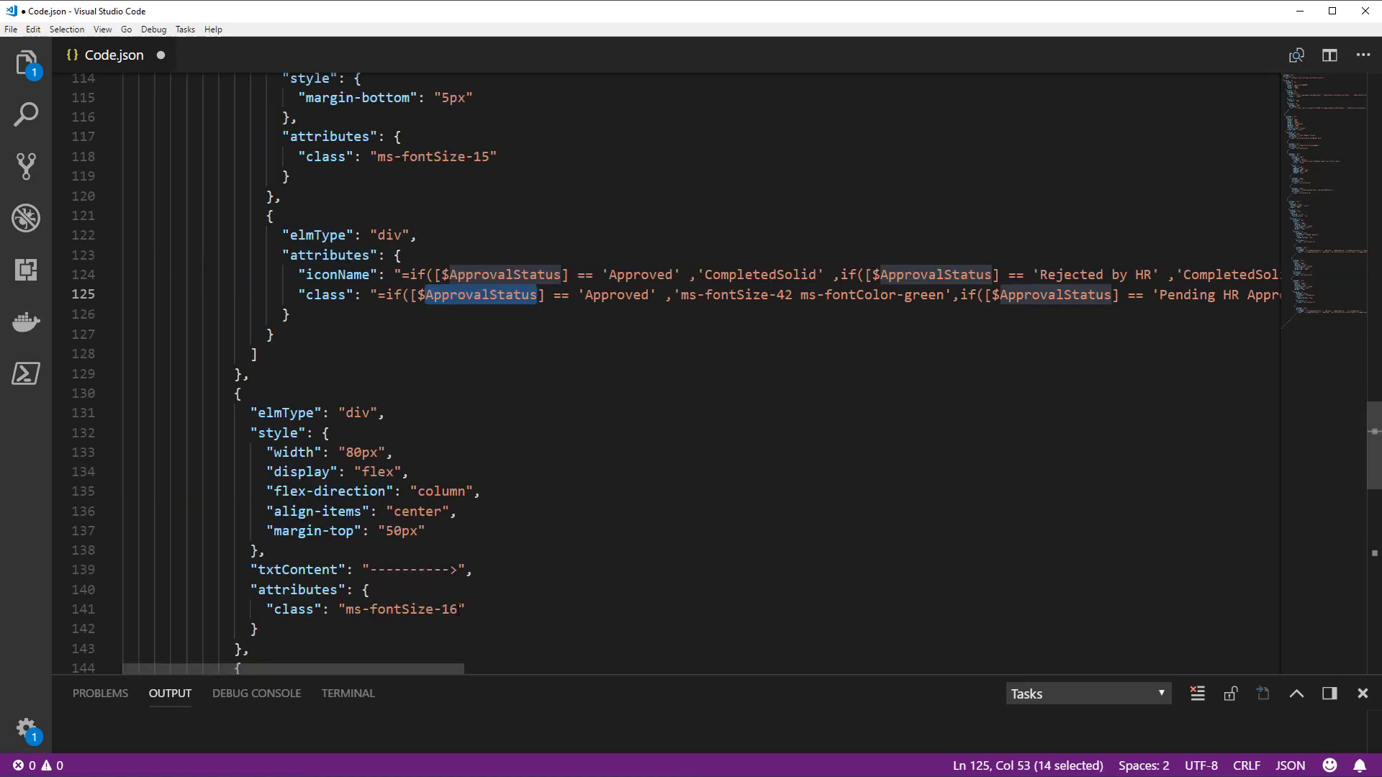
{"action": "scroll", "coordinate": [462, 609], "scroll_direction": "down", "scroll_amount": 2}
{"action": "scroll", "coordinate": [369, 276], "scroll_direction": "up", "scroll_amount": 5}
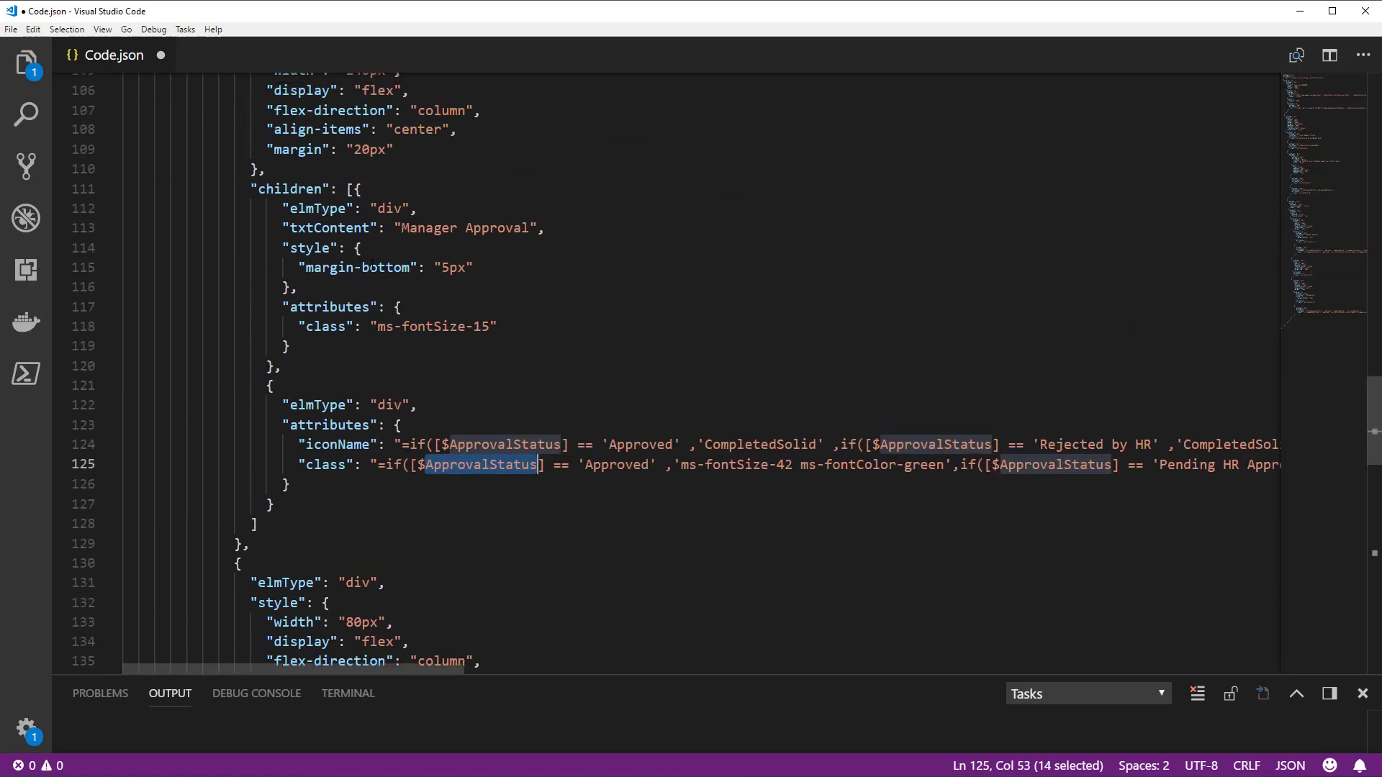
{"action": "scroll", "coordinate": [369, 276], "scroll_direction": "down", "scroll_amount": 12}
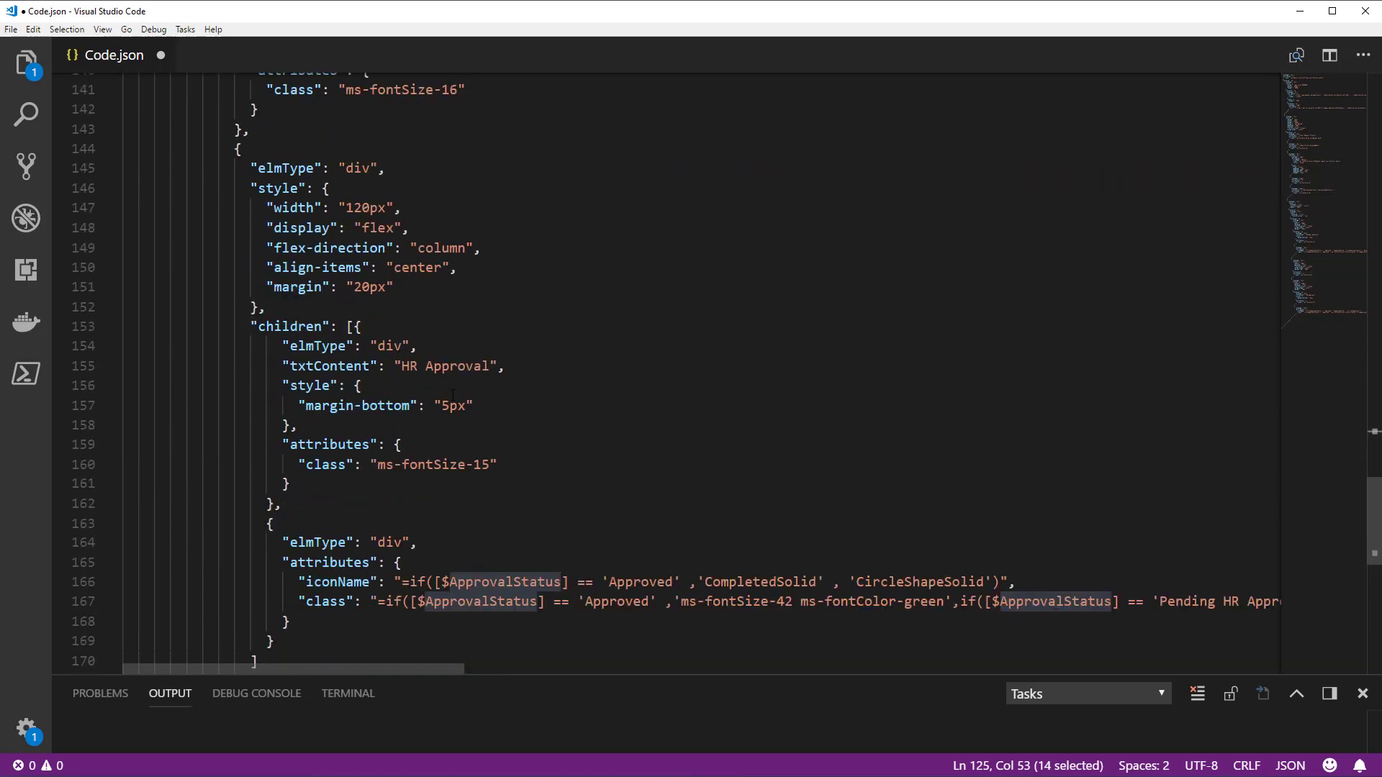
{"action": "scroll", "coordinate": [461, 409], "scroll_direction": "down", "scroll_amount": 2}
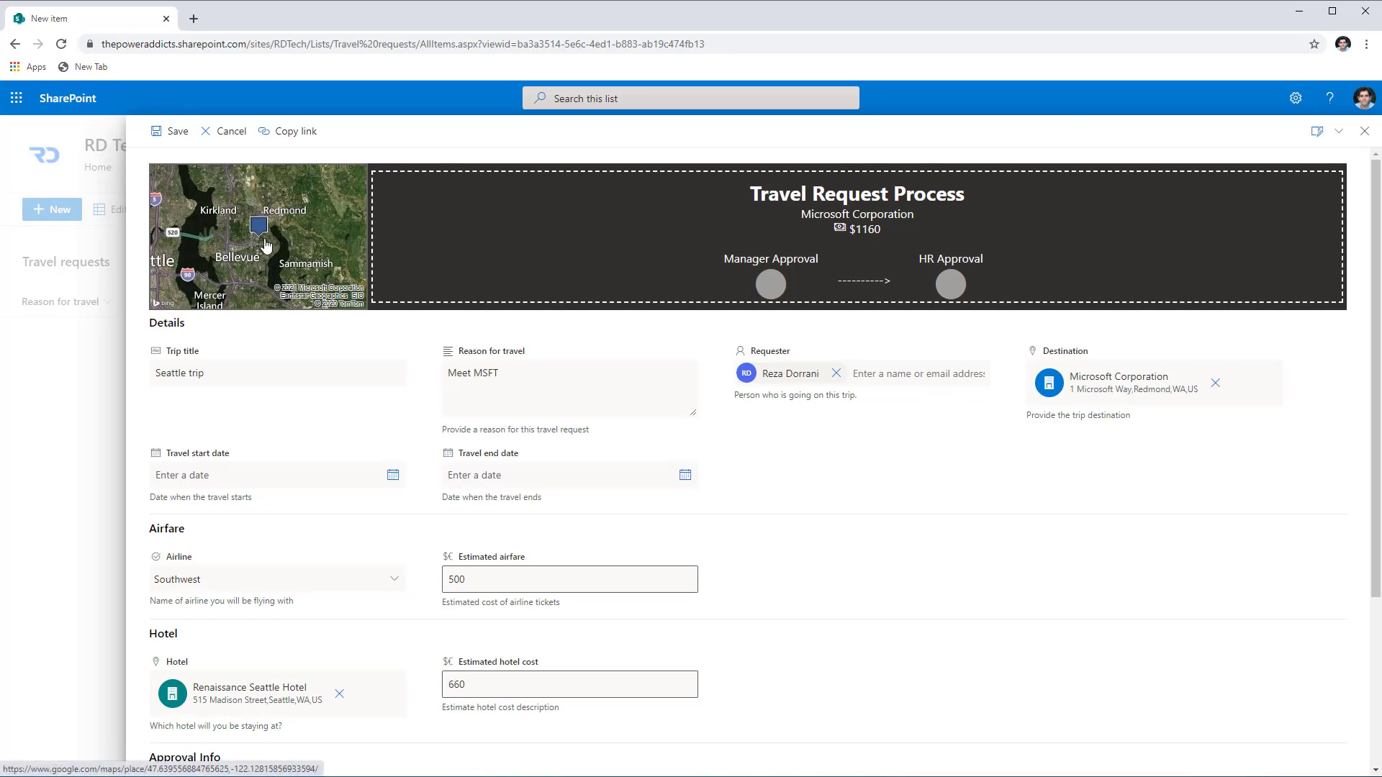
Switch to the SharePoint travel request, open the header map's Google Maps link, and return to the form.
{"action": "left_click", "coordinate": [301, 223]}
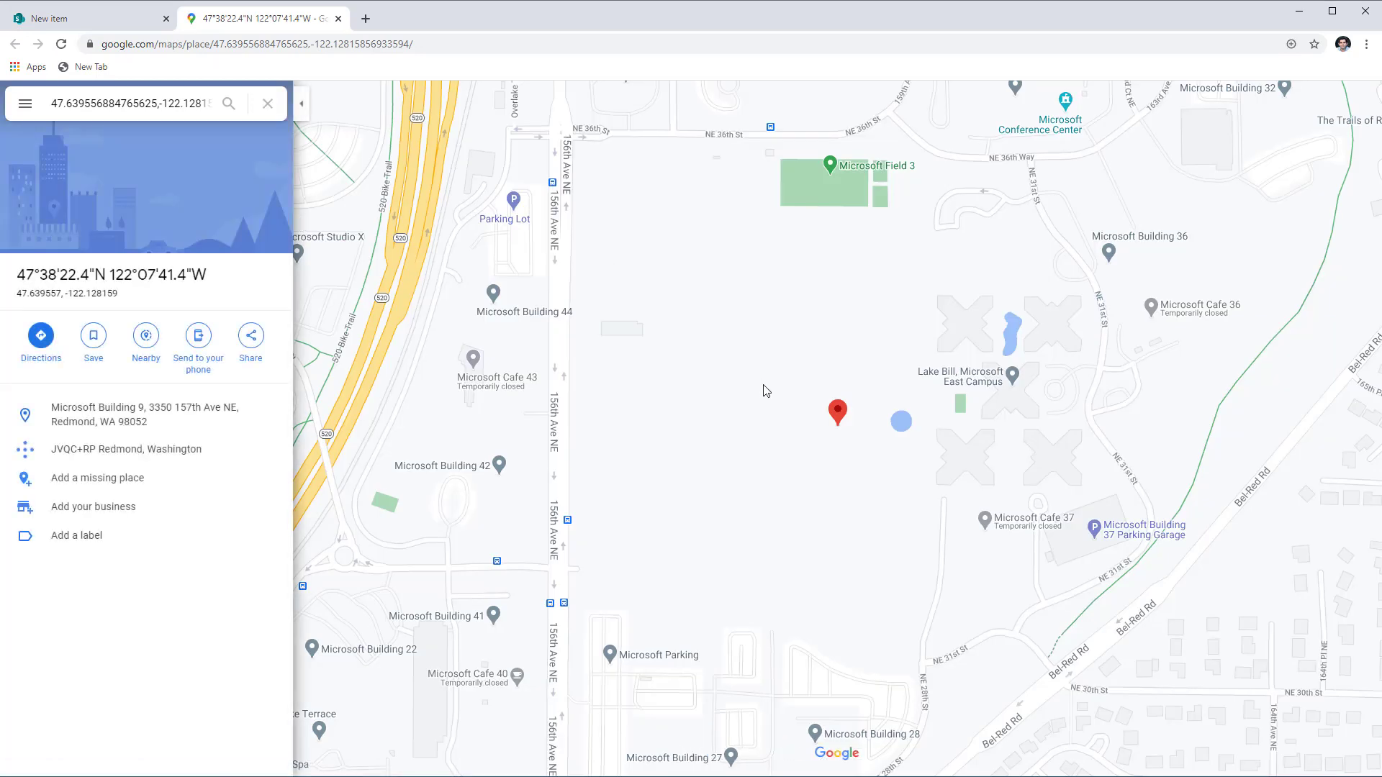
{"action": "key", "text": "ctrl+Tab"}
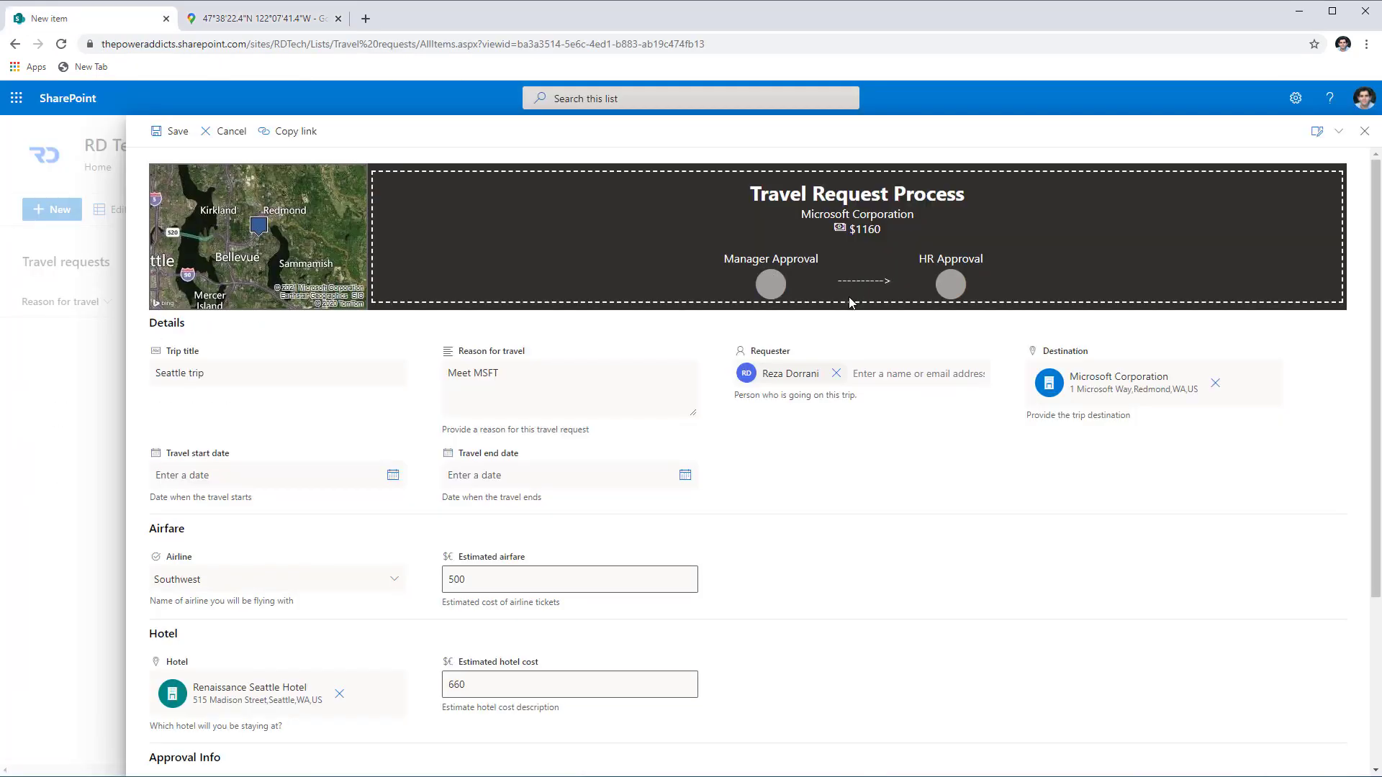
Set the travel request's Approval Status to Pending Manager Approval to test the header's approval icons.
{"action": "scroll", "coordinate": [859, 377], "scroll_direction": "down", "scroll_amount": 3}
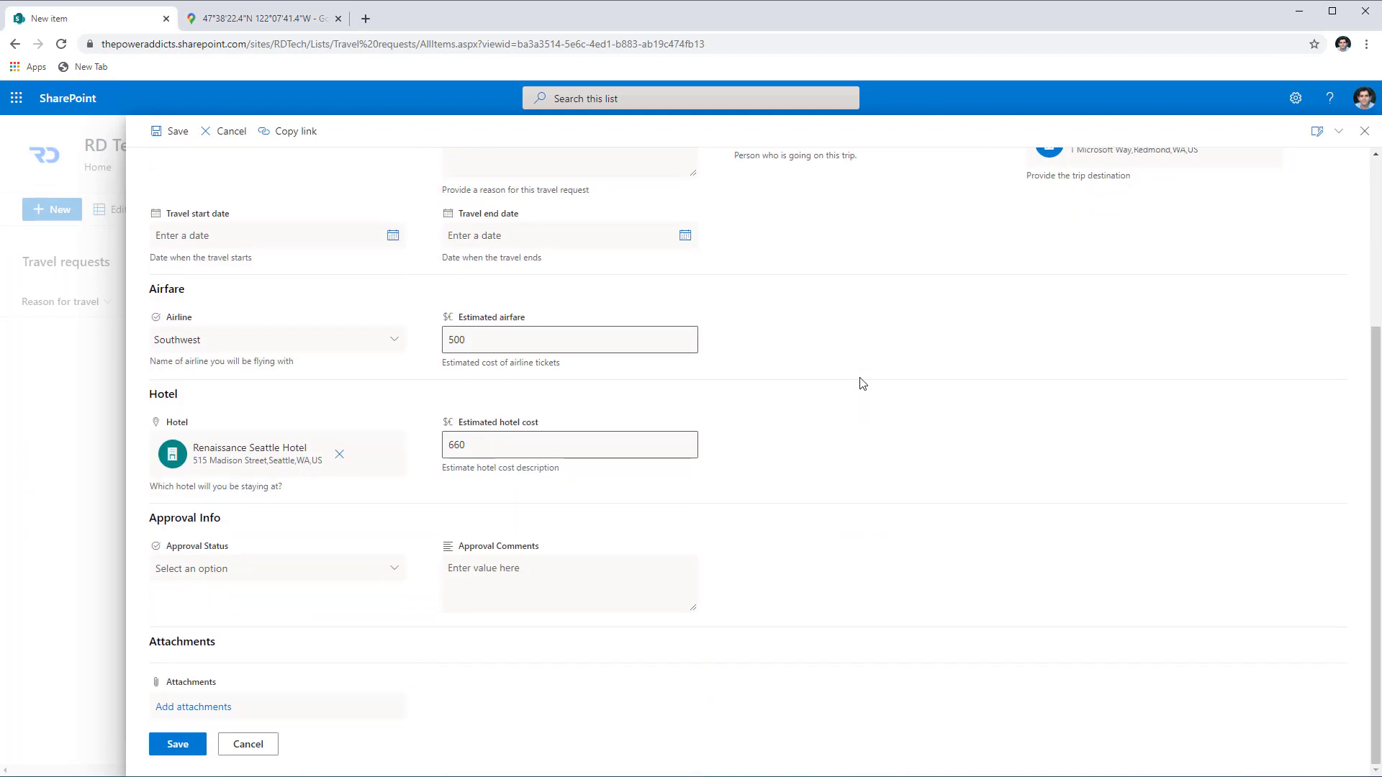
{"action": "left_click", "coordinate": [394, 569]}
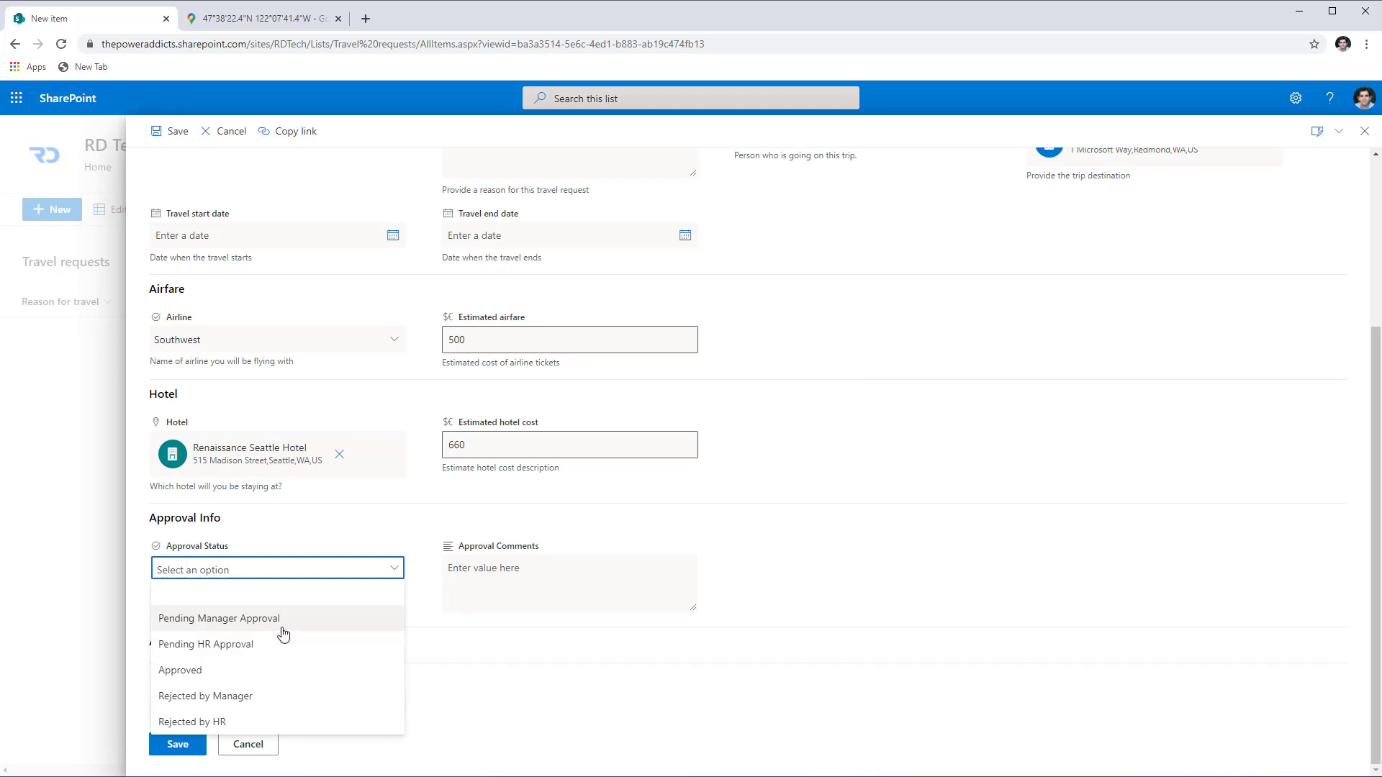
{"action": "left_click", "coordinate": [282, 632]}
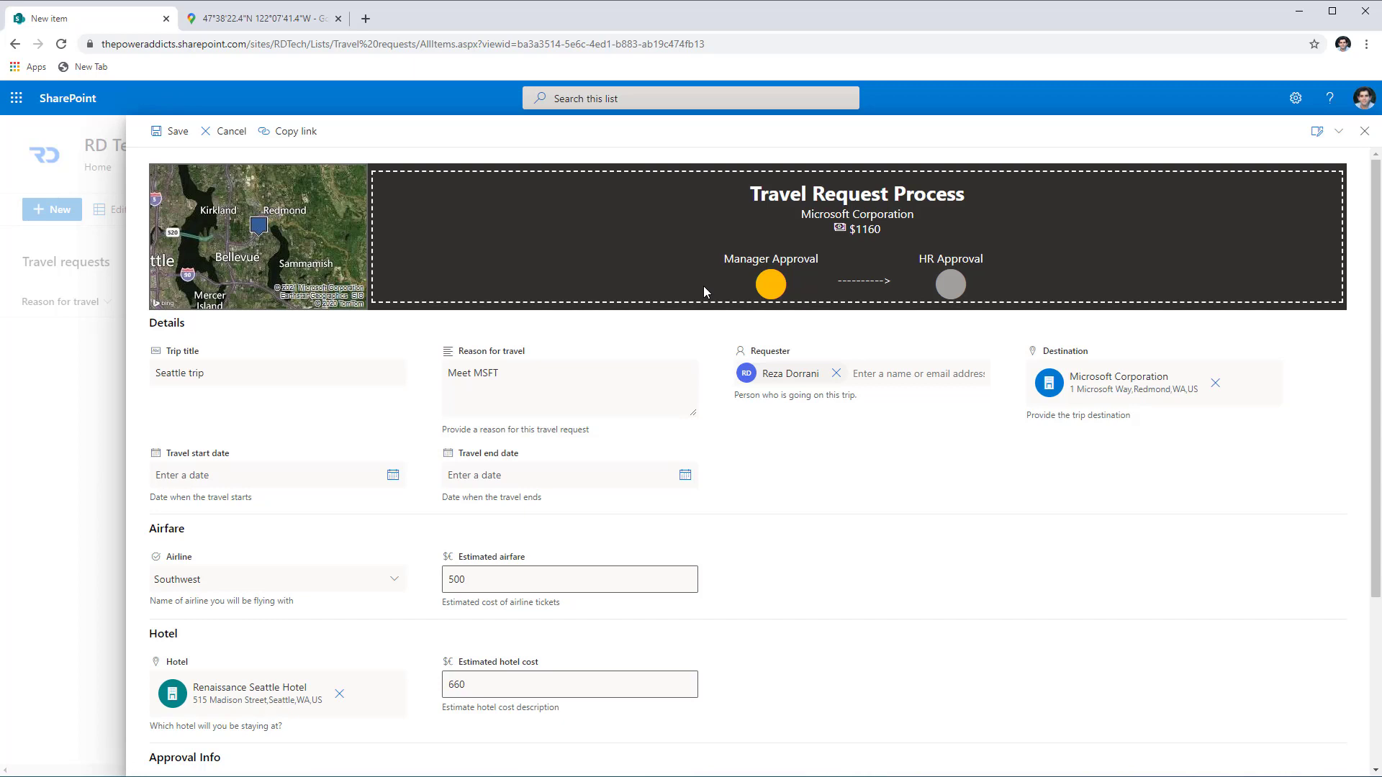
Set the travel request's Approval Status to Approved and check the approval icons in the form header.
{"action": "scroll", "coordinate": [620, 503], "scroll_direction": "down", "scroll_amount": 3}
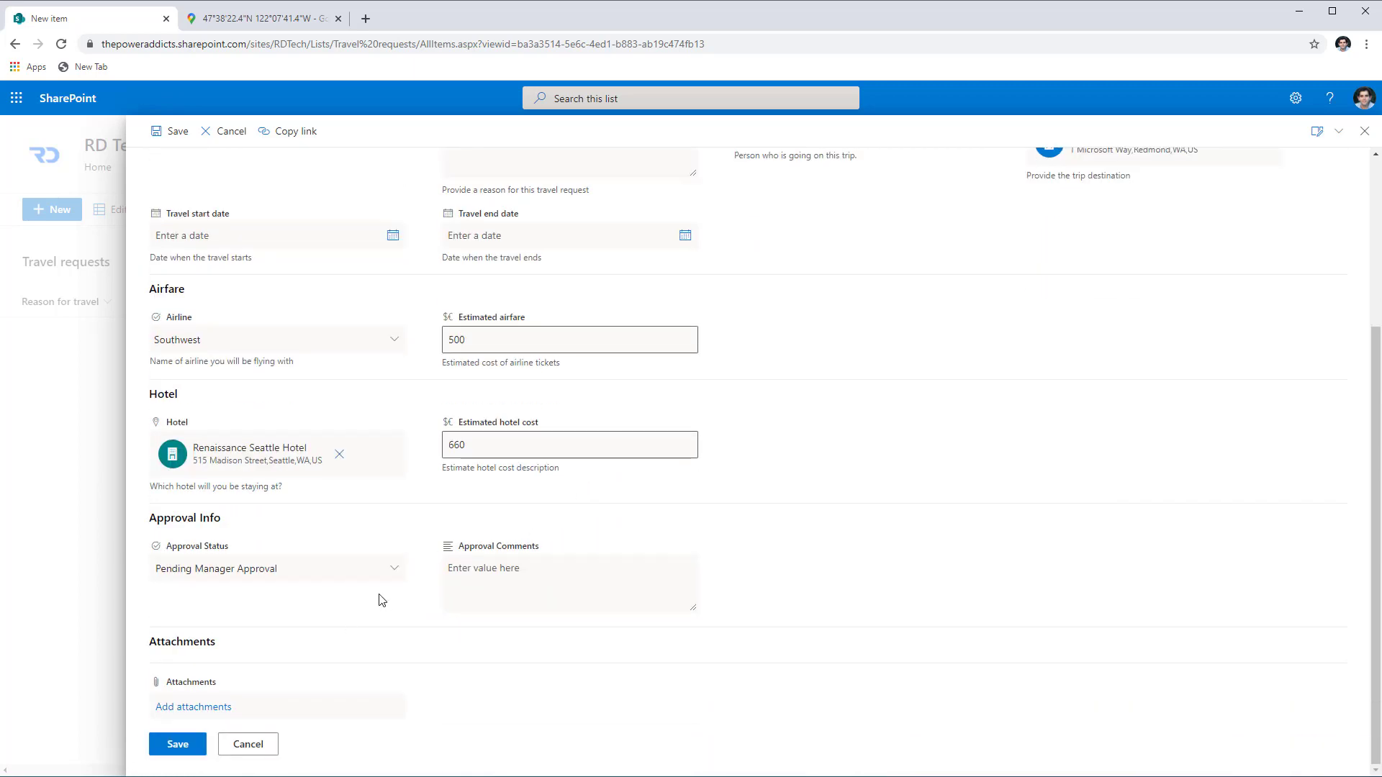
{"action": "left_click", "coordinate": [302, 569]}
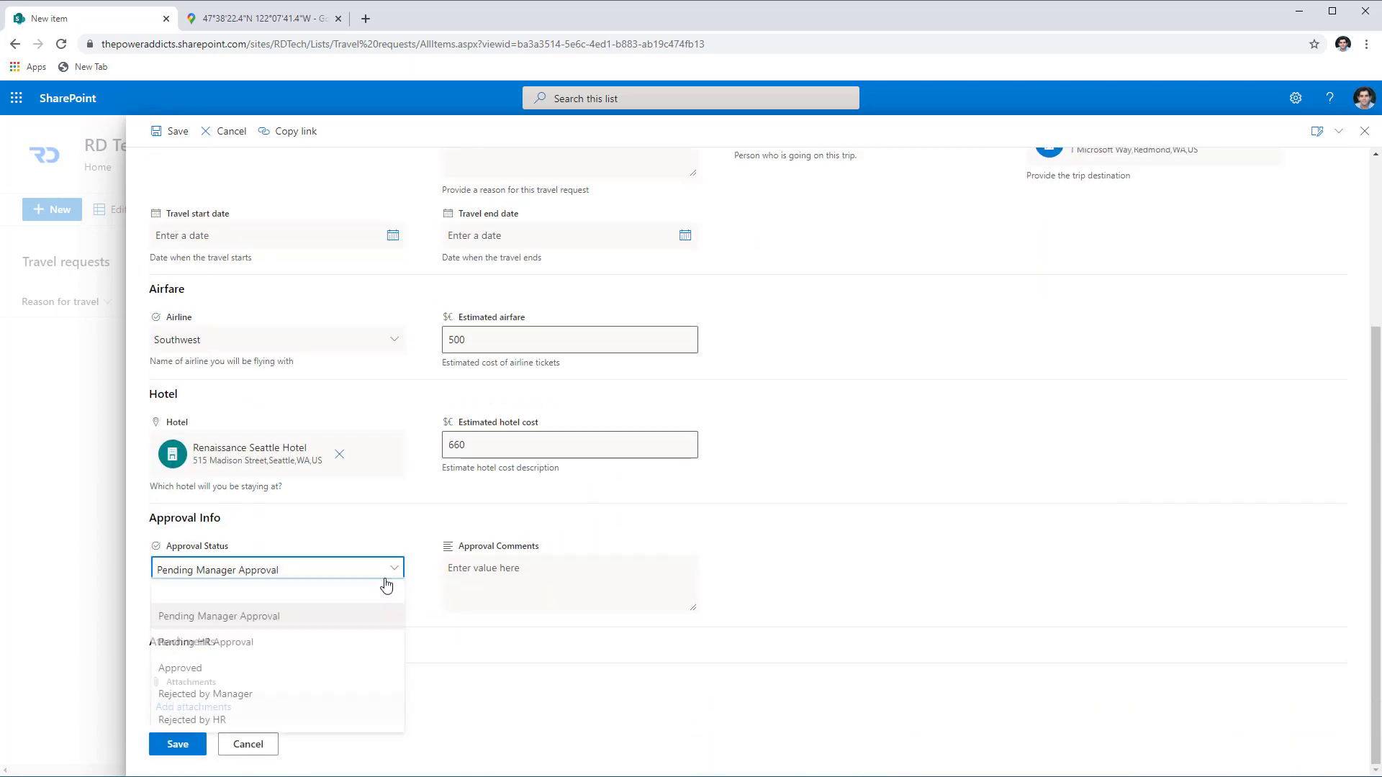
{"action": "left_click", "coordinate": [240, 671]}
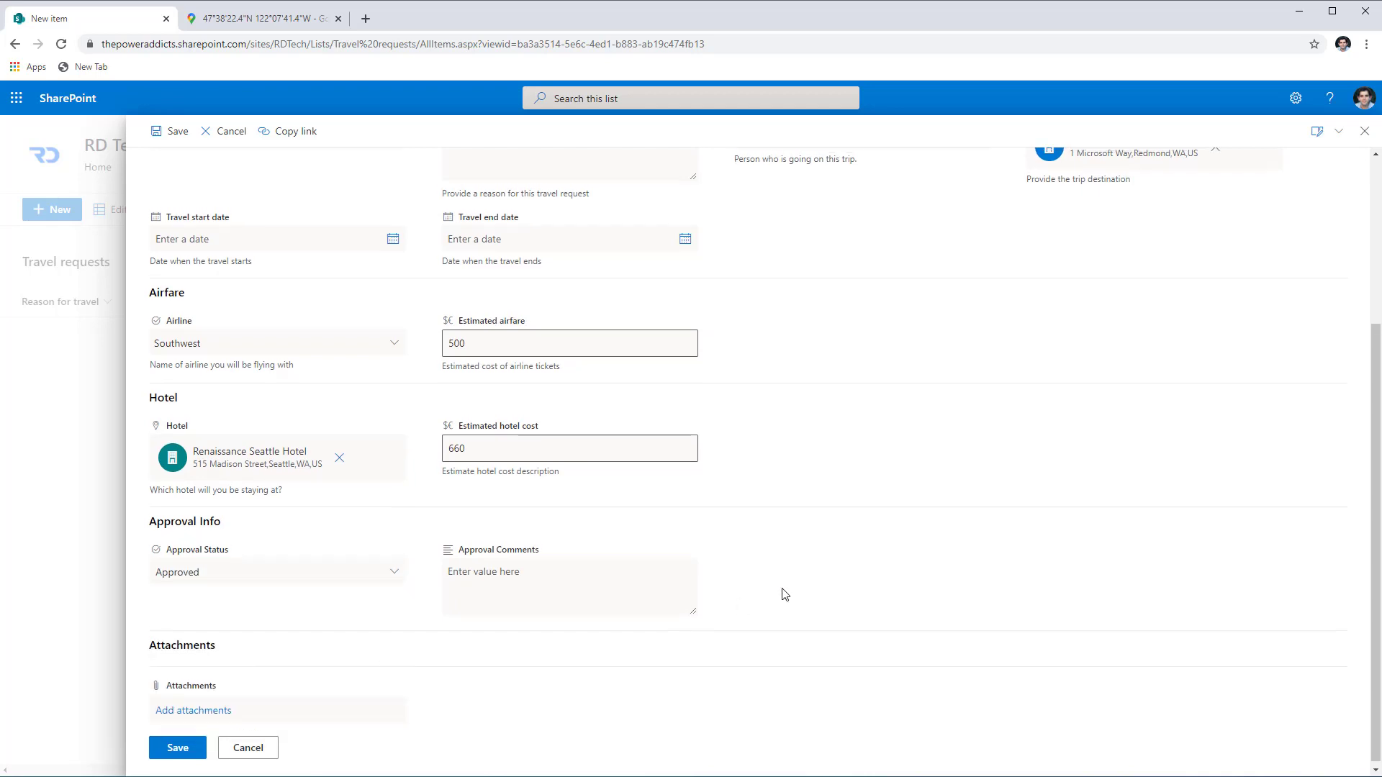
{"action": "scroll", "coordinate": [825, 311], "scroll_direction": "up", "scroll_amount": 3}
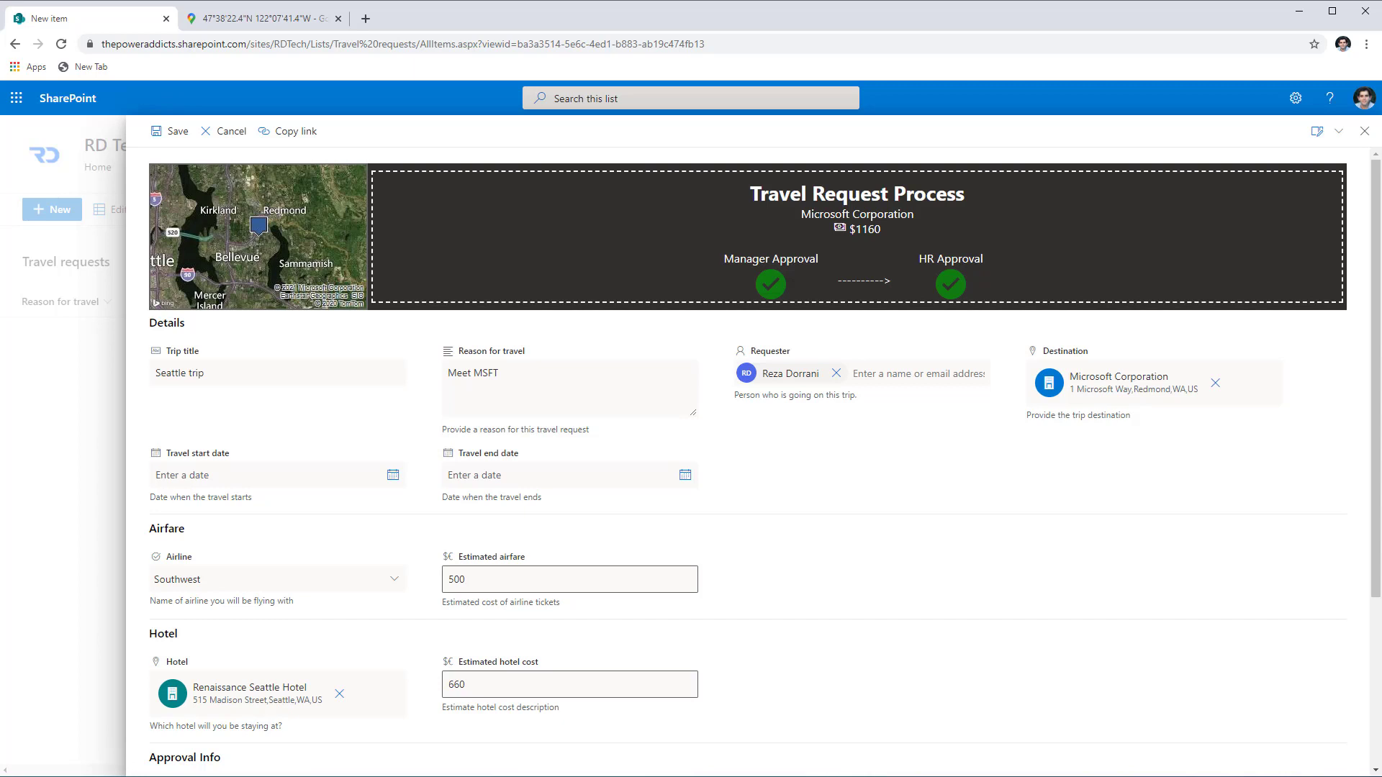
Close the travel request form and create a Power Automate flow for the list from the "Start approval when a new item is added" template.
{"action": "left_click", "coordinate": [1365, 132]}
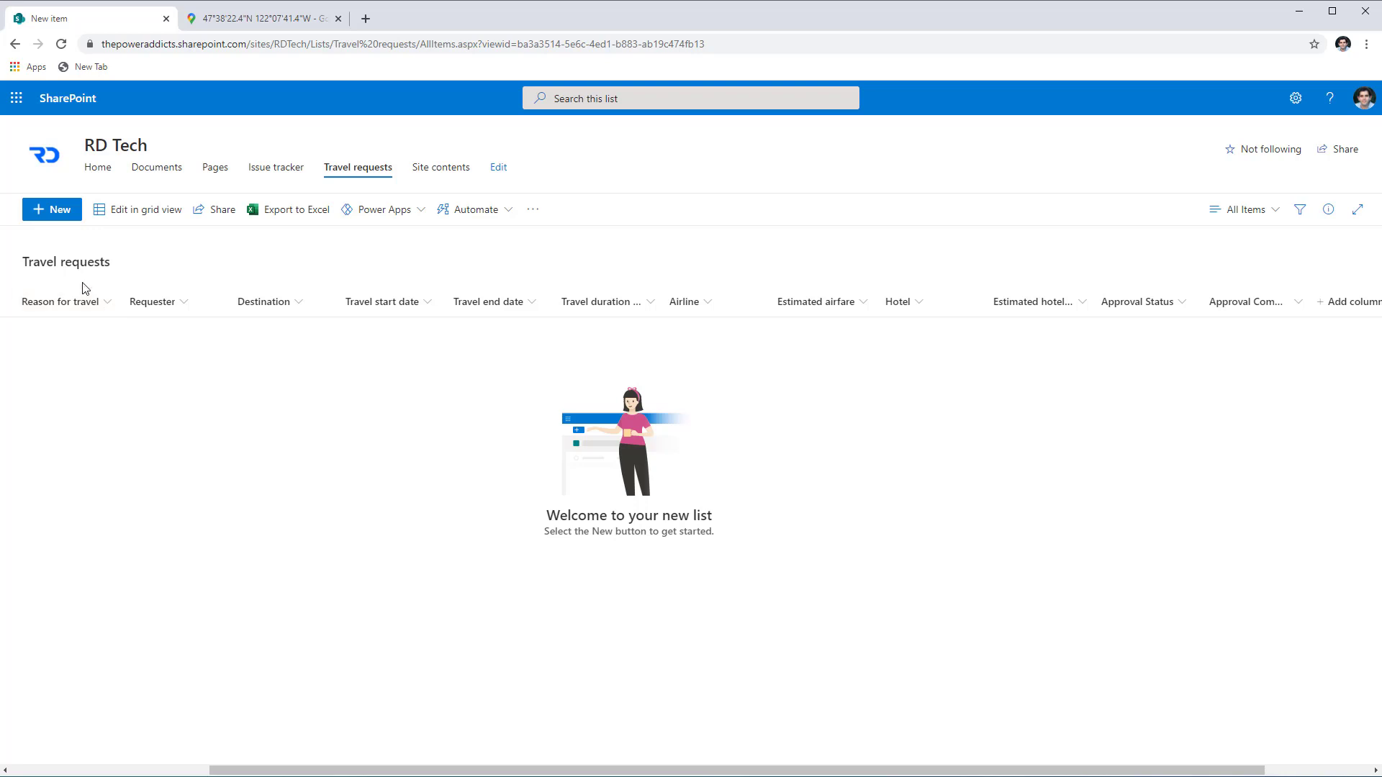
{"action": "left_click", "coordinate": [486, 218]}
{"action": "mouse_move", "coordinate": [499, 273]}
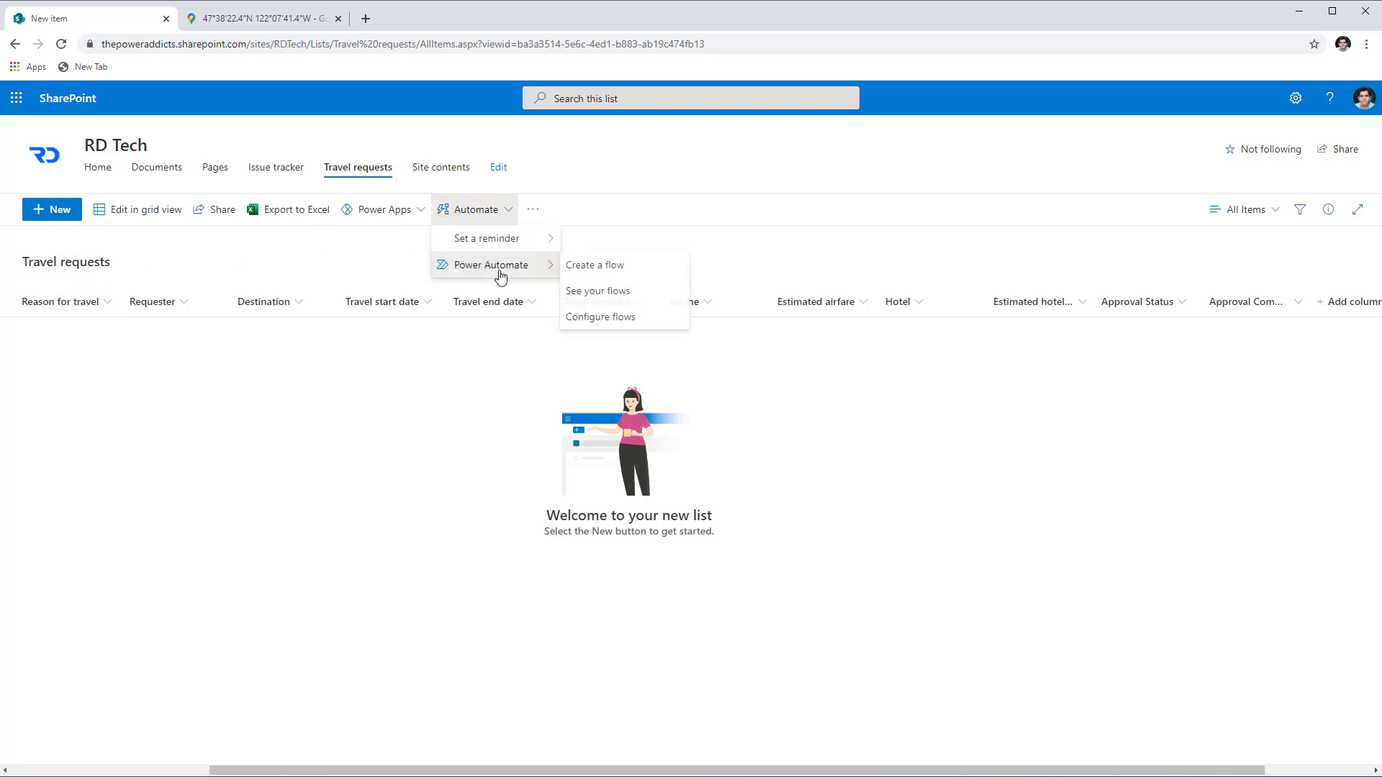
{"action": "left_click", "coordinate": [592, 266]}
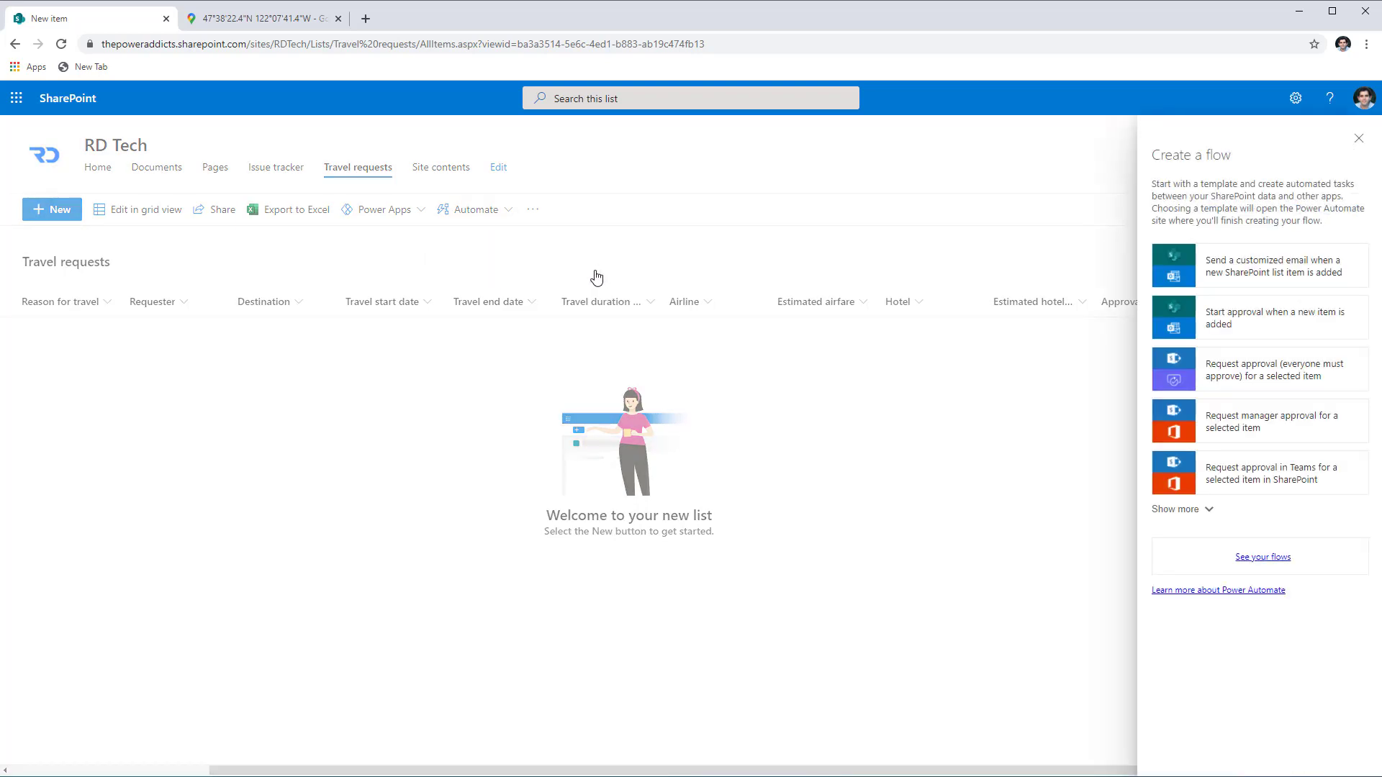
{"action": "left_click", "coordinate": [1250, 330]}
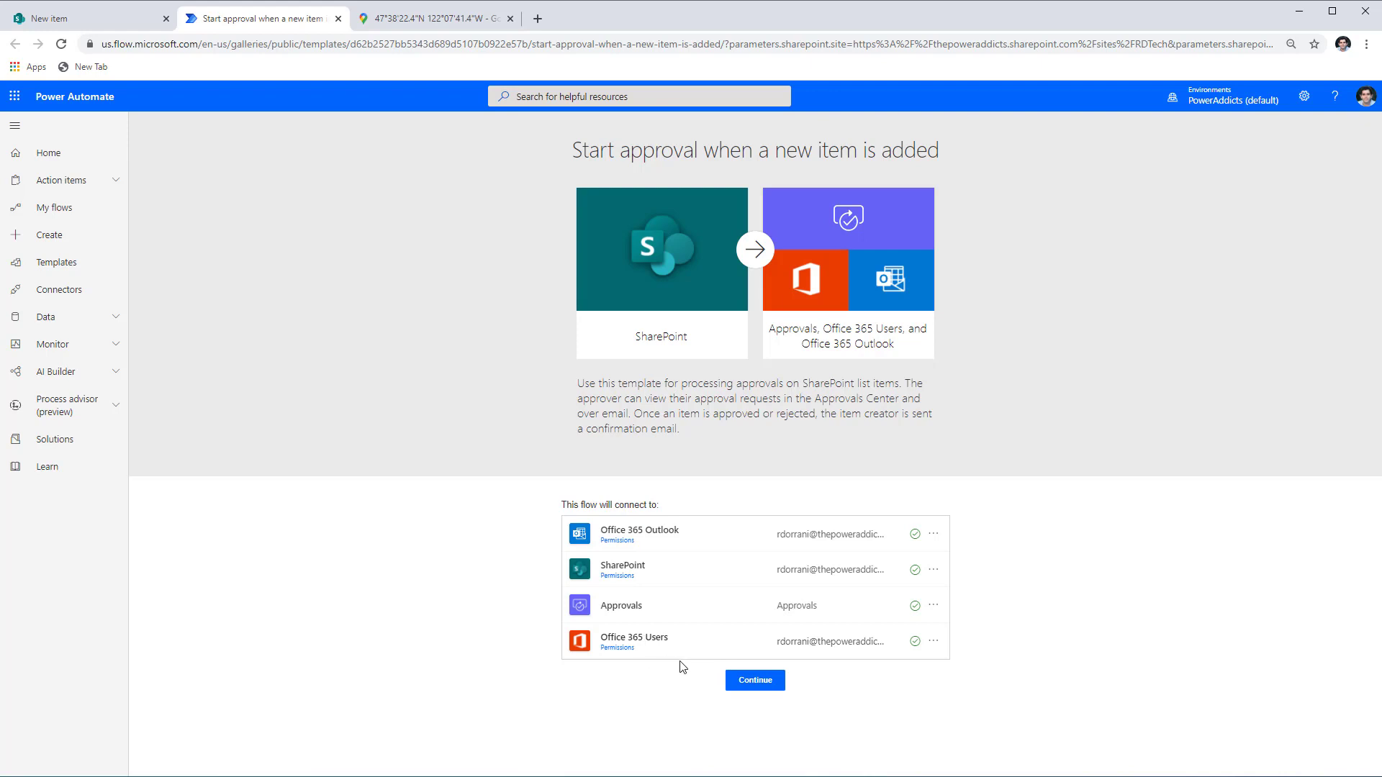
{"action": "left_click", "coordinate": [776, 689]}
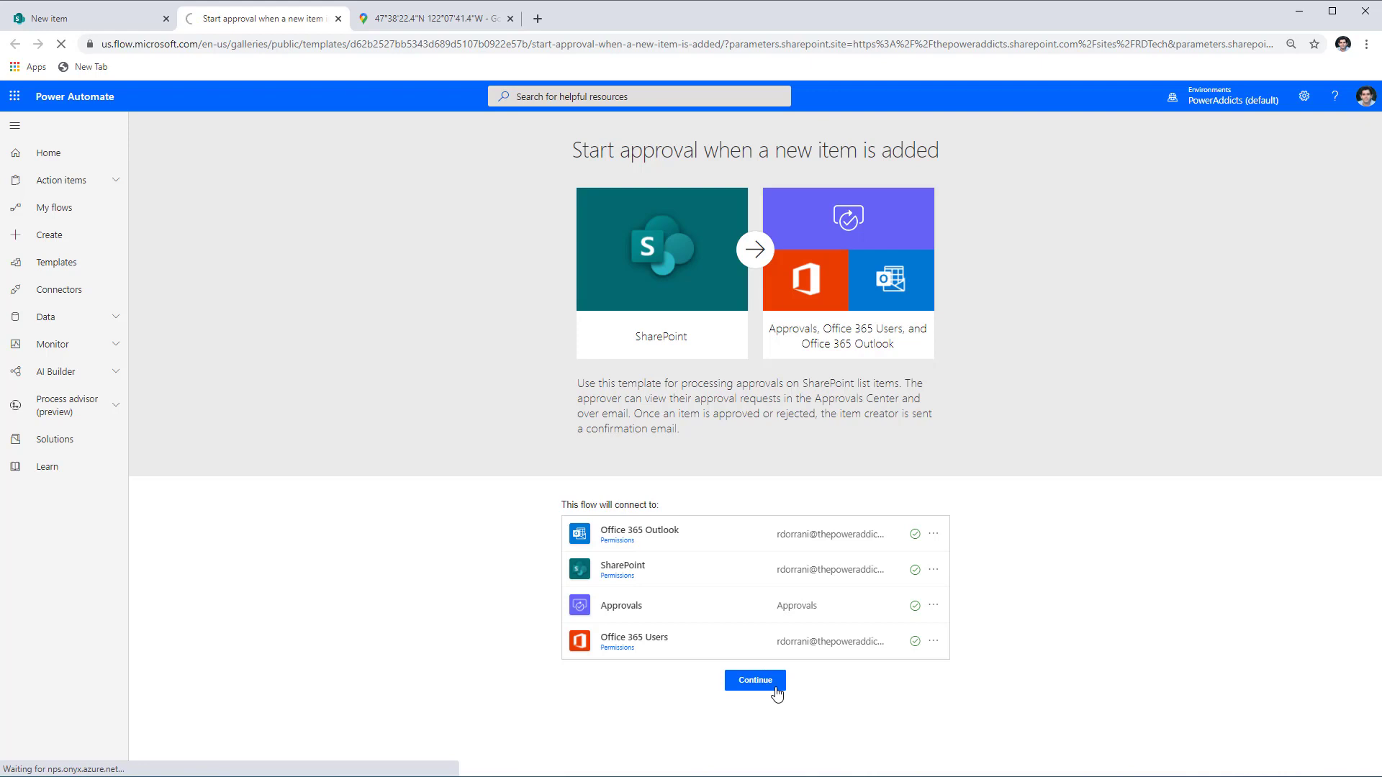
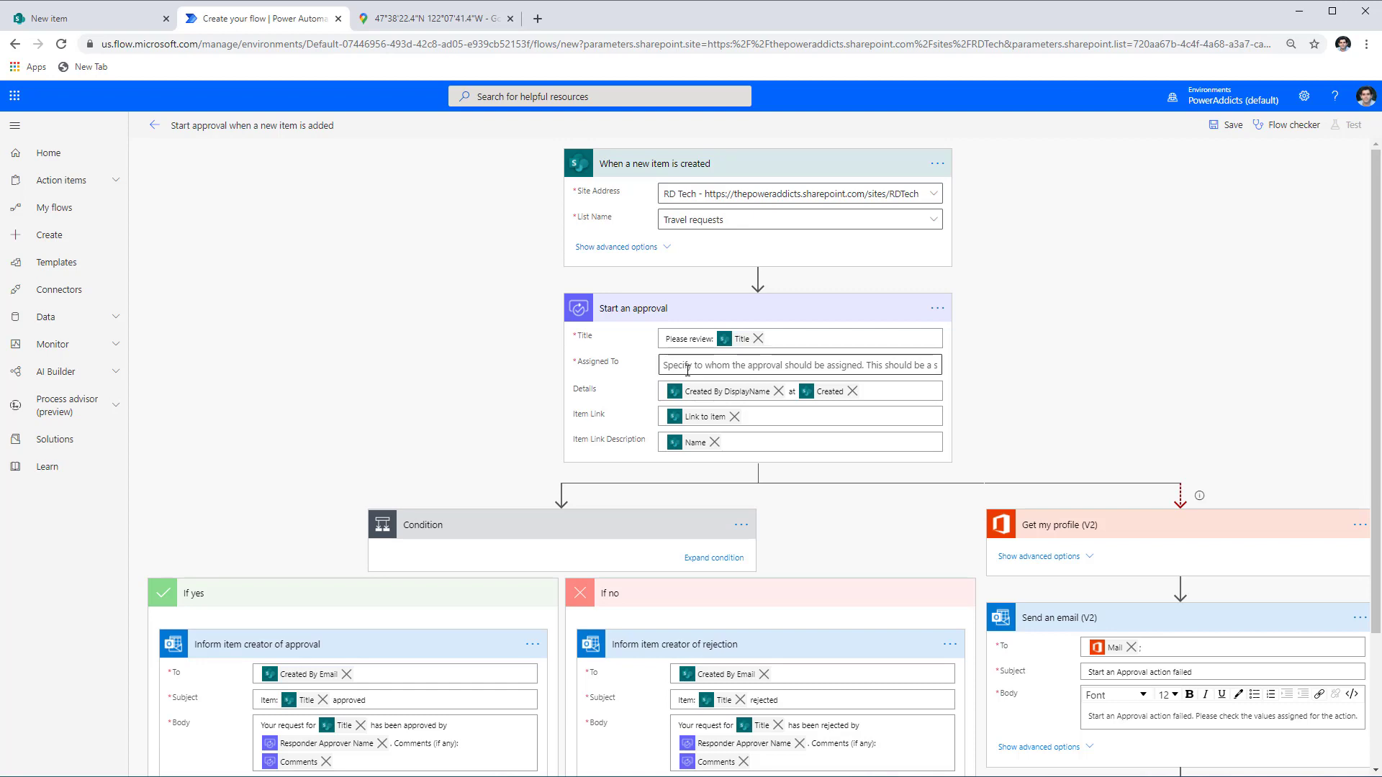
Add the Office 365 Users action Get manager (V2) between the new item trigger and Start an approval.
{"action": "left_click", "coordinate": [757, 277]}
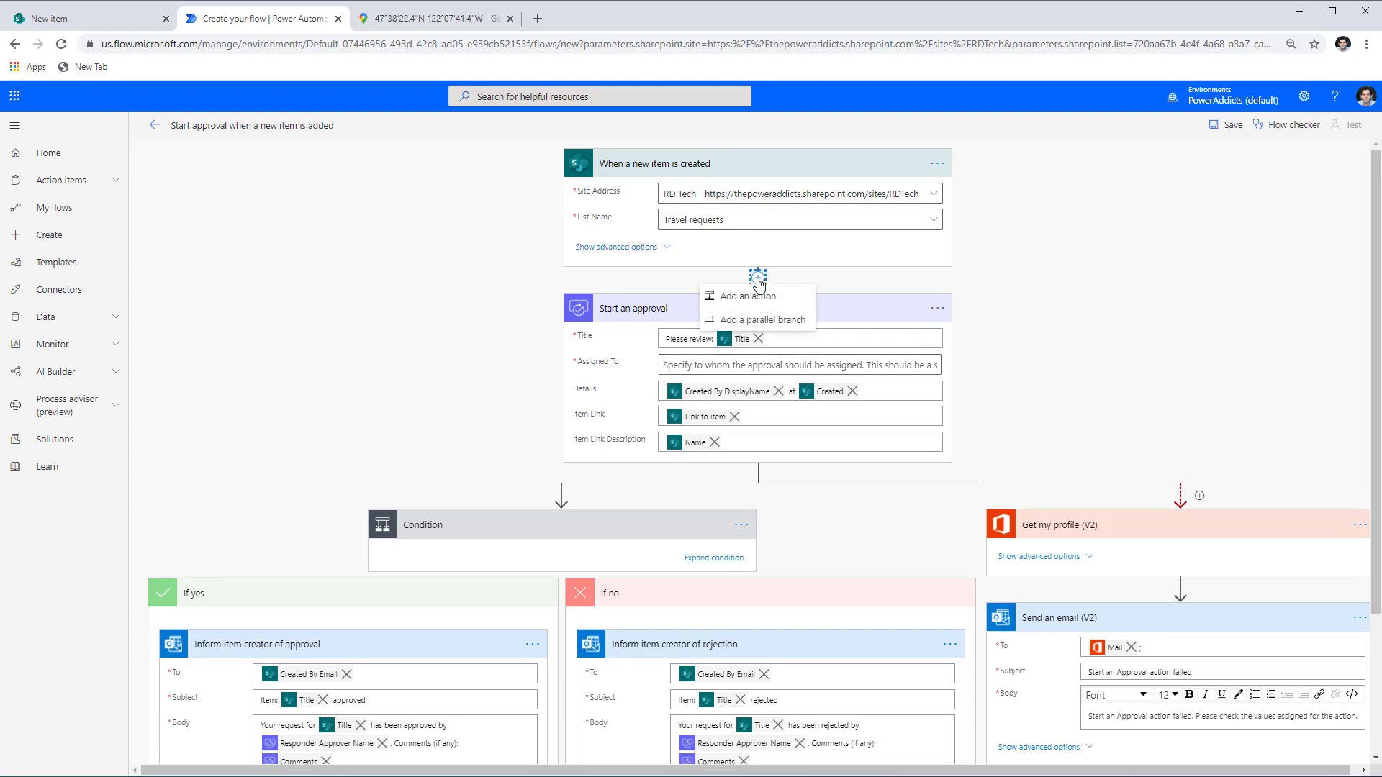
{"action": "left_click", "coordinate": [760, 301]}
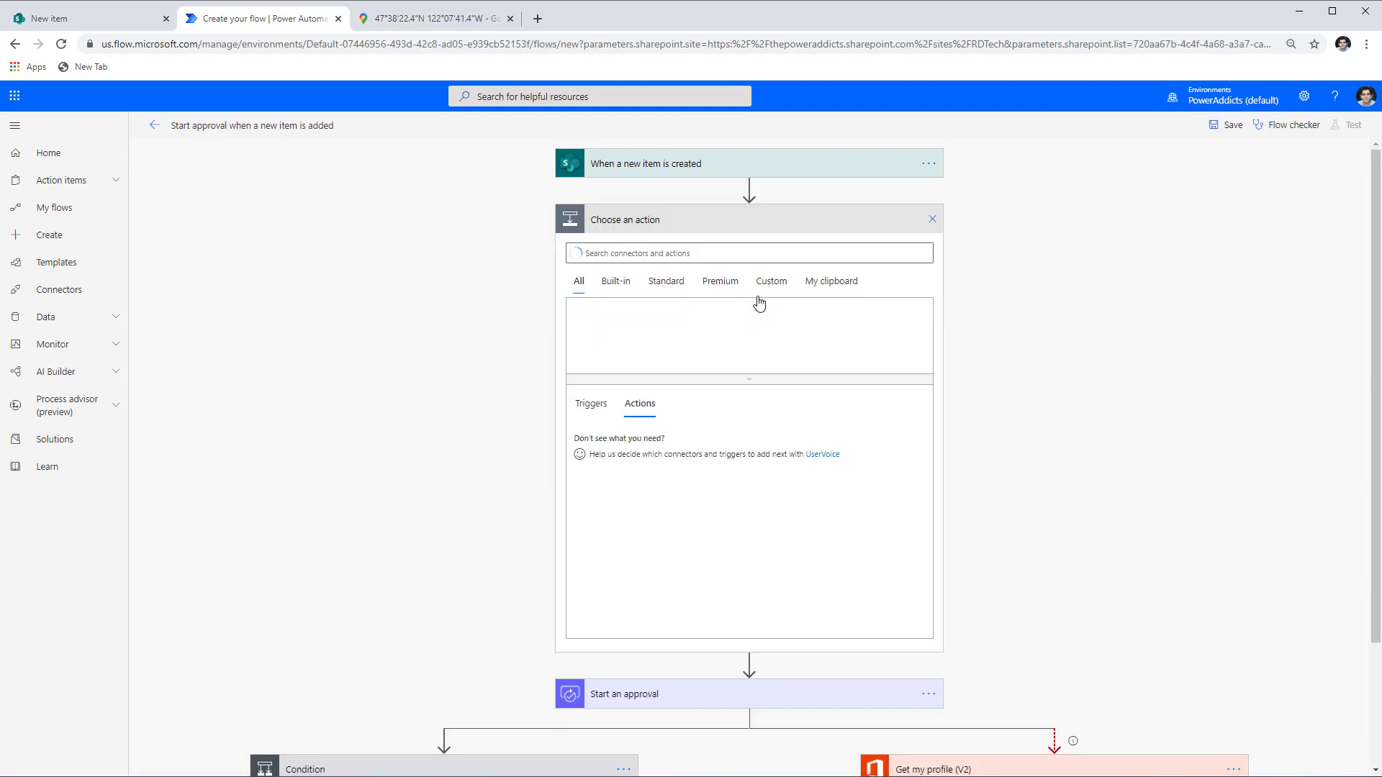
{"action": "type", "text": "office"}
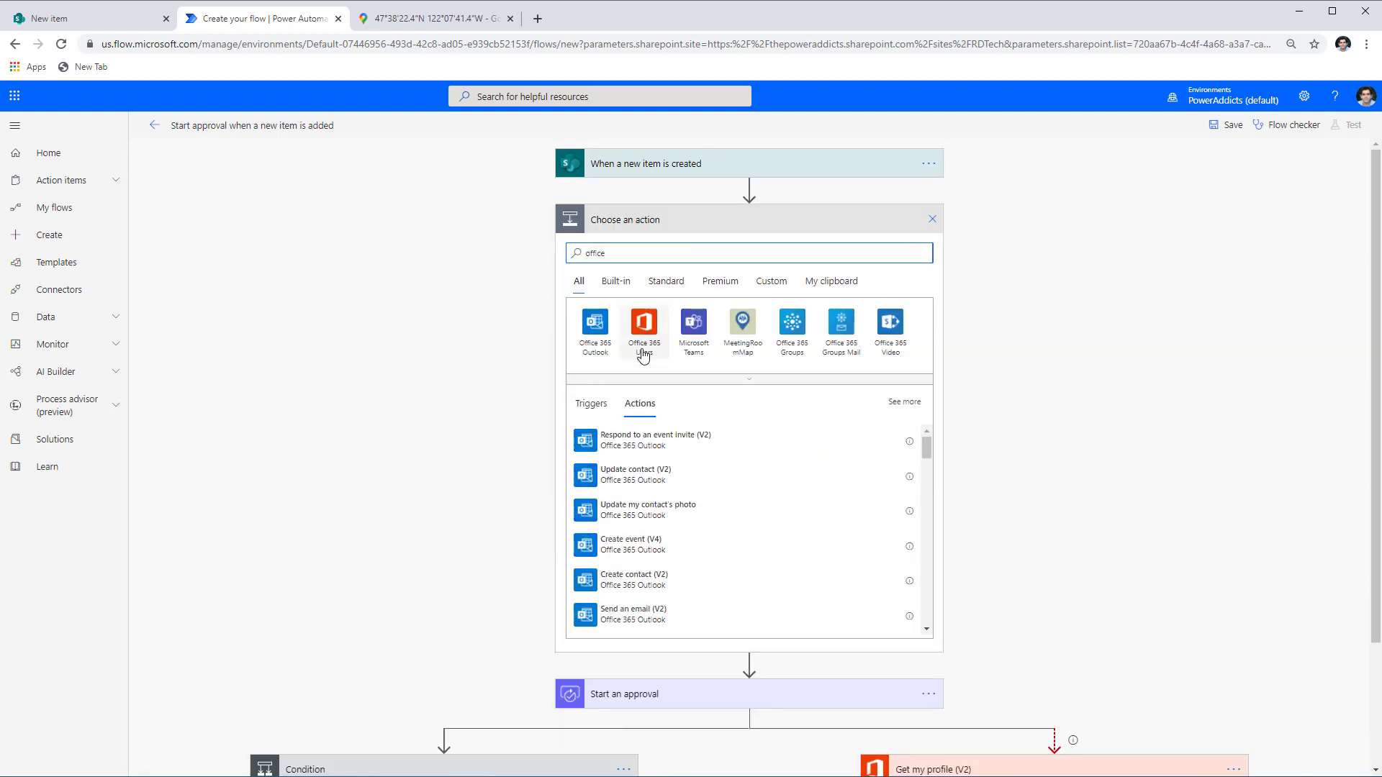
{"action": "left_click", "coordinate": [643, 345]}
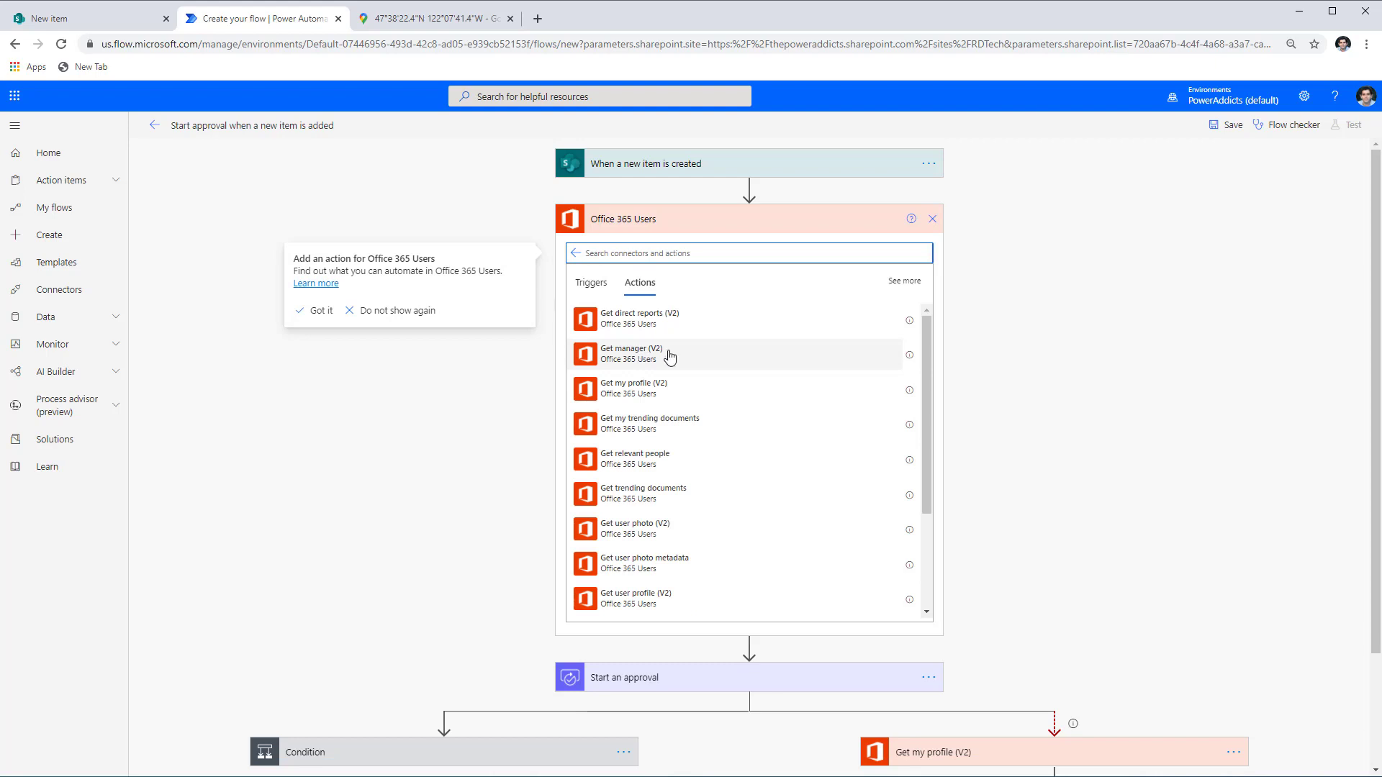
{"action": "left_click", "coordinate": [628, 360]}
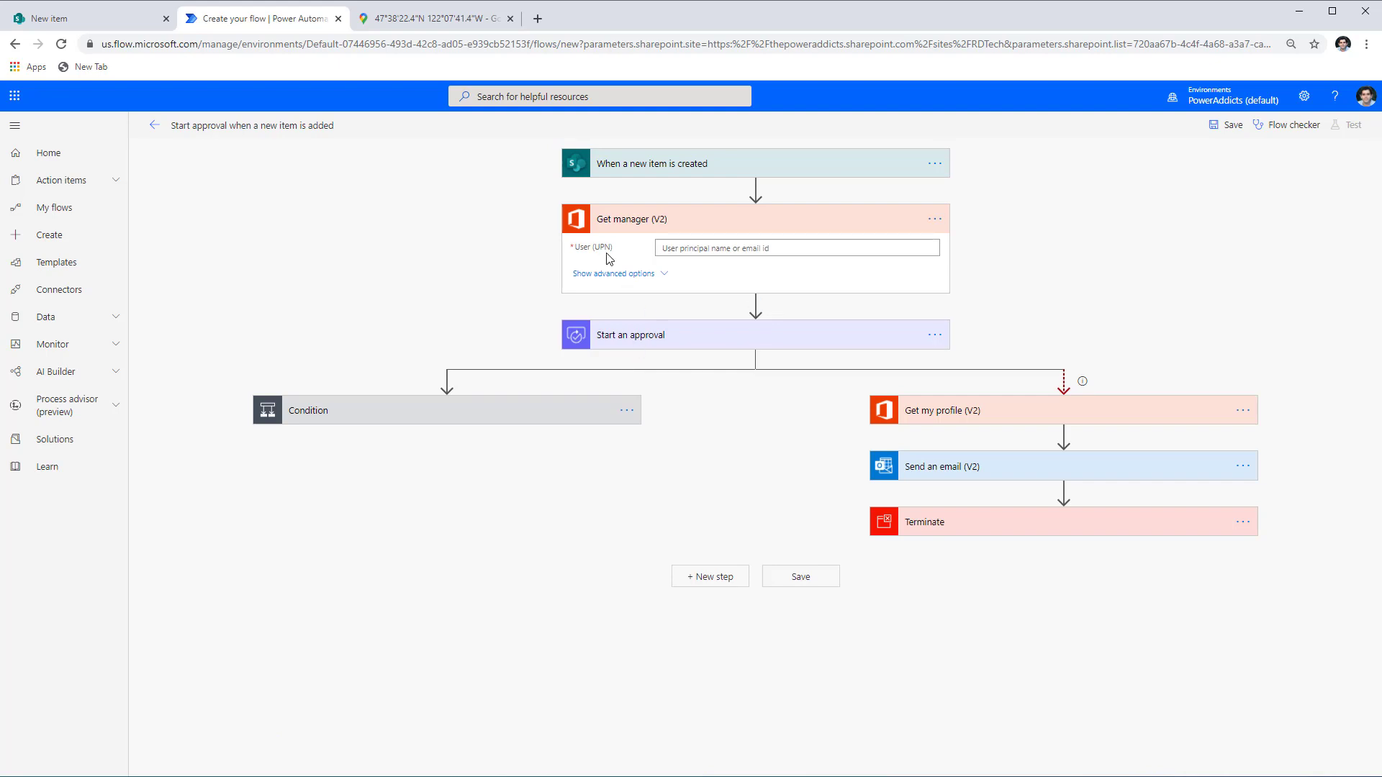
Set the User (UPN) of Get manager (V2) to the trigger's Created By Email dynamic value.
{"action": "left_click", "coordinate": [688, 249]}
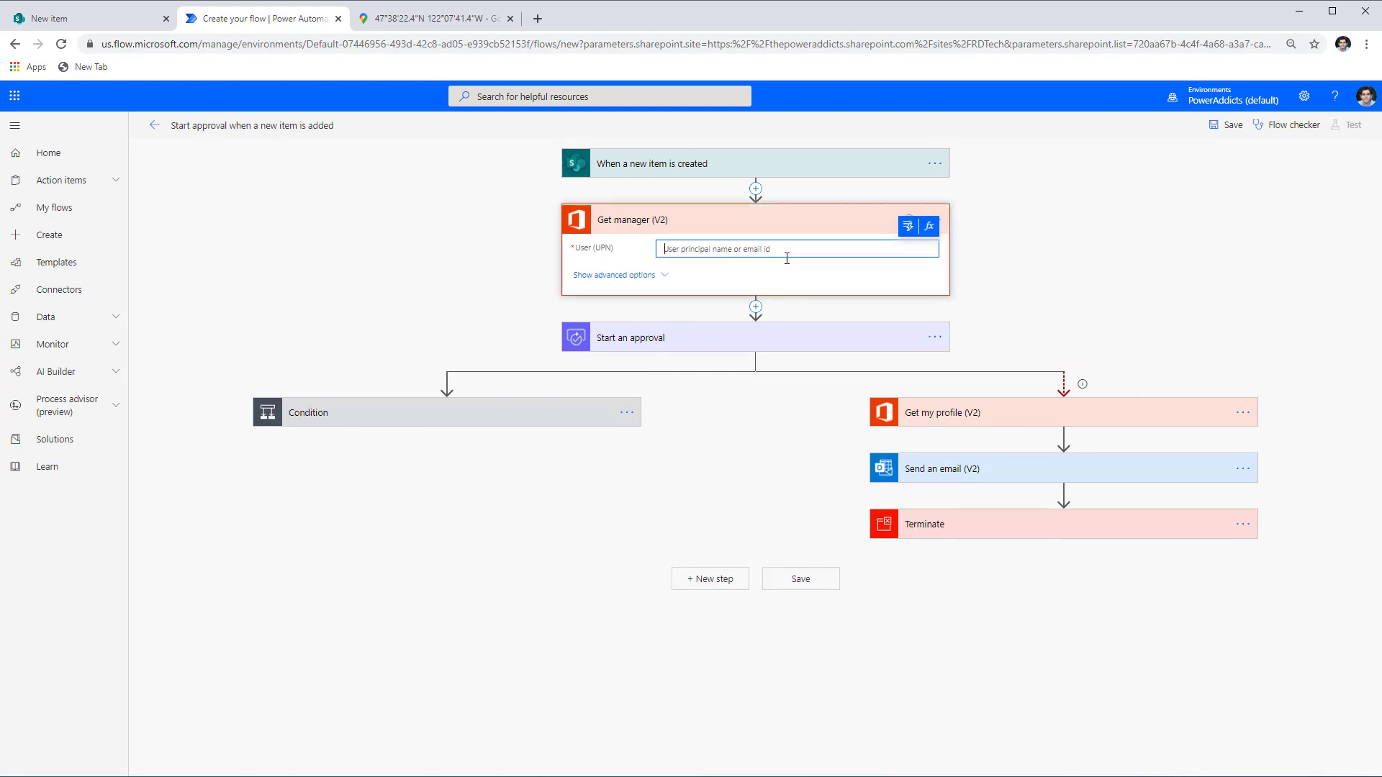
{"action": "left_click", "coordinate": [908, 226]}
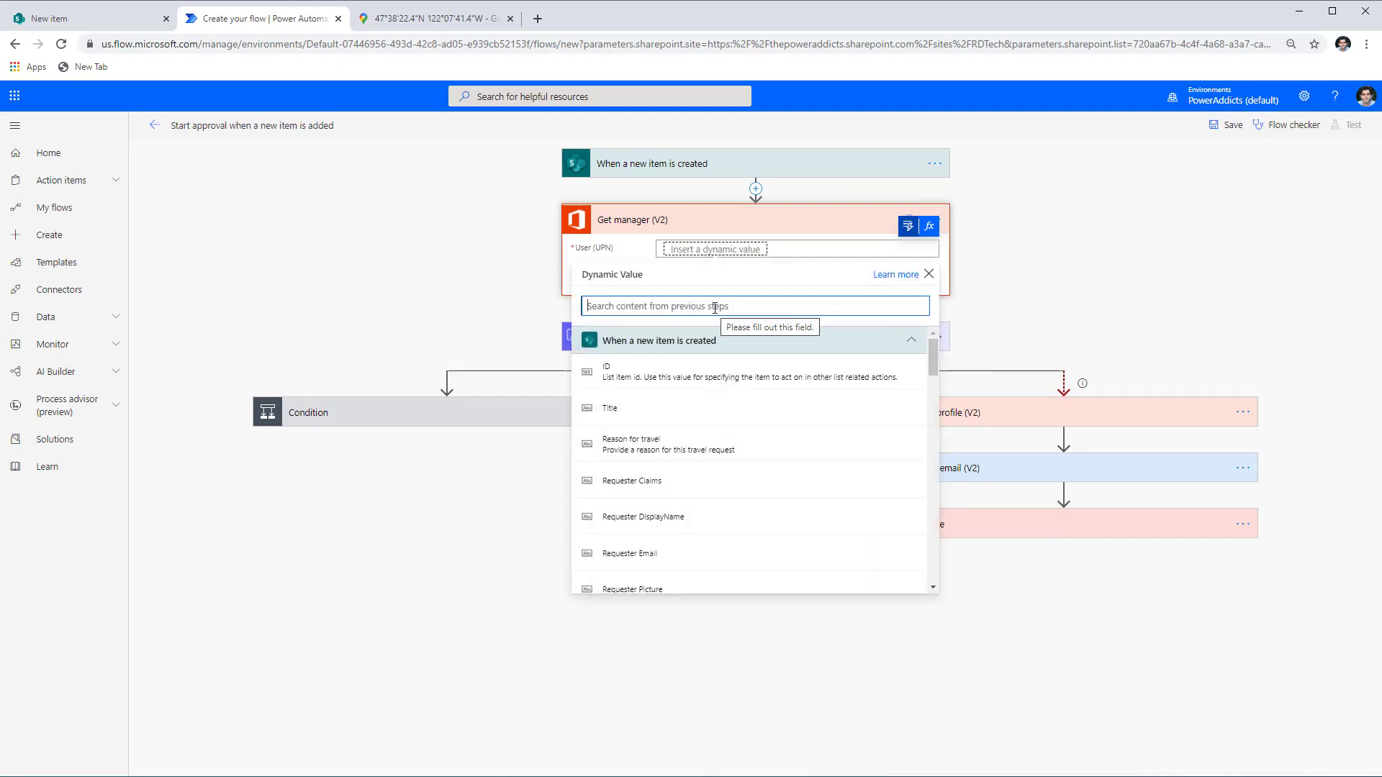
{"action": "type", "text": "created by"}
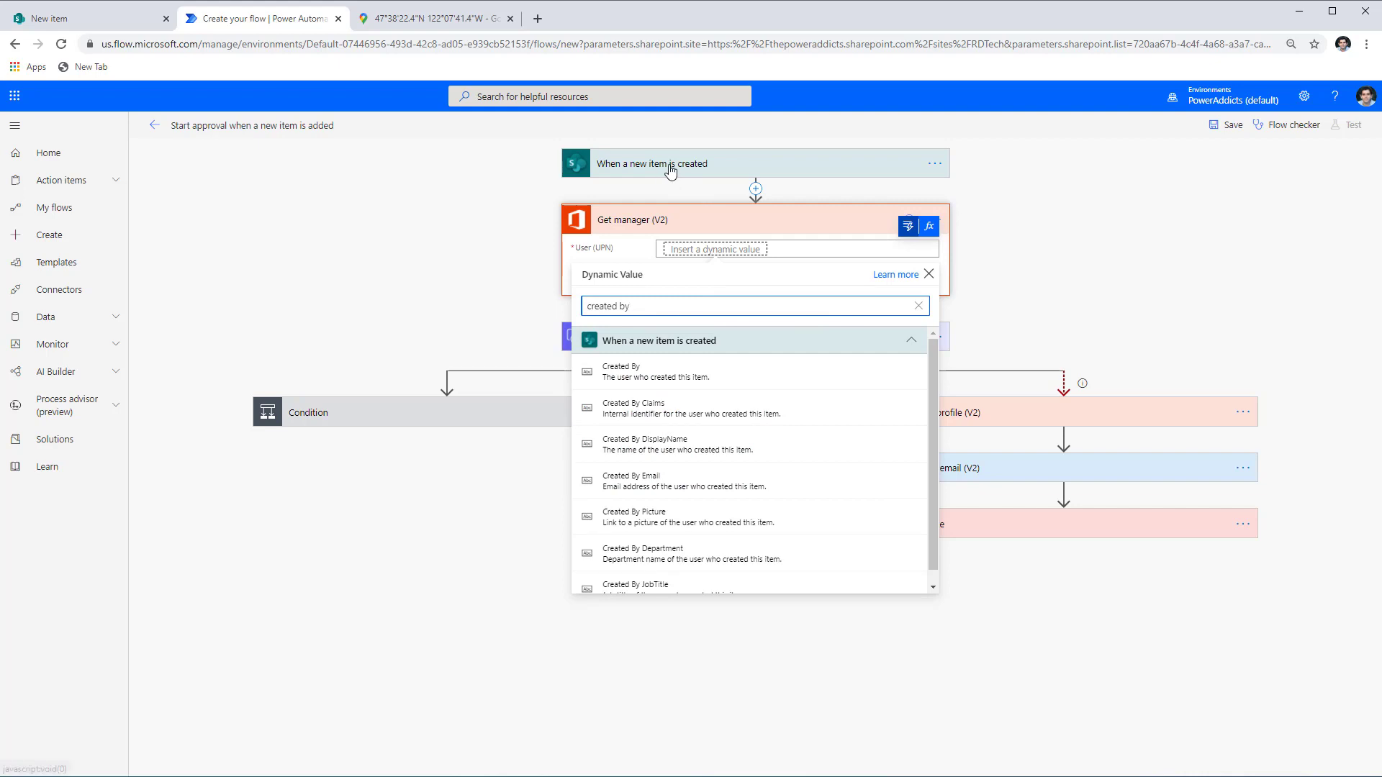
{"action": "left_click", "coordinate": [683, 492]}
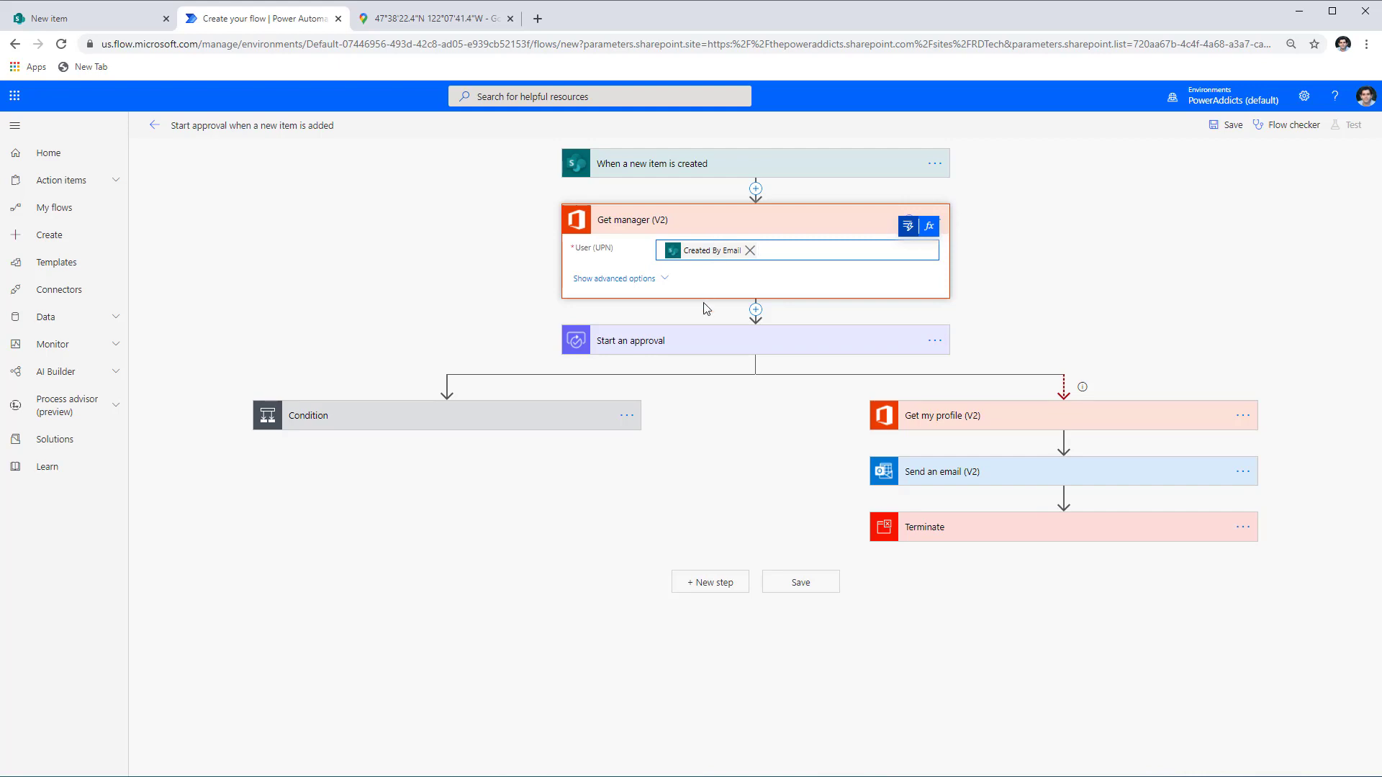
Assign the Start an approval action to the Mail dynamic value from Get manager (V2).
{"action": "left_click", "coordinate": [714, 344]}
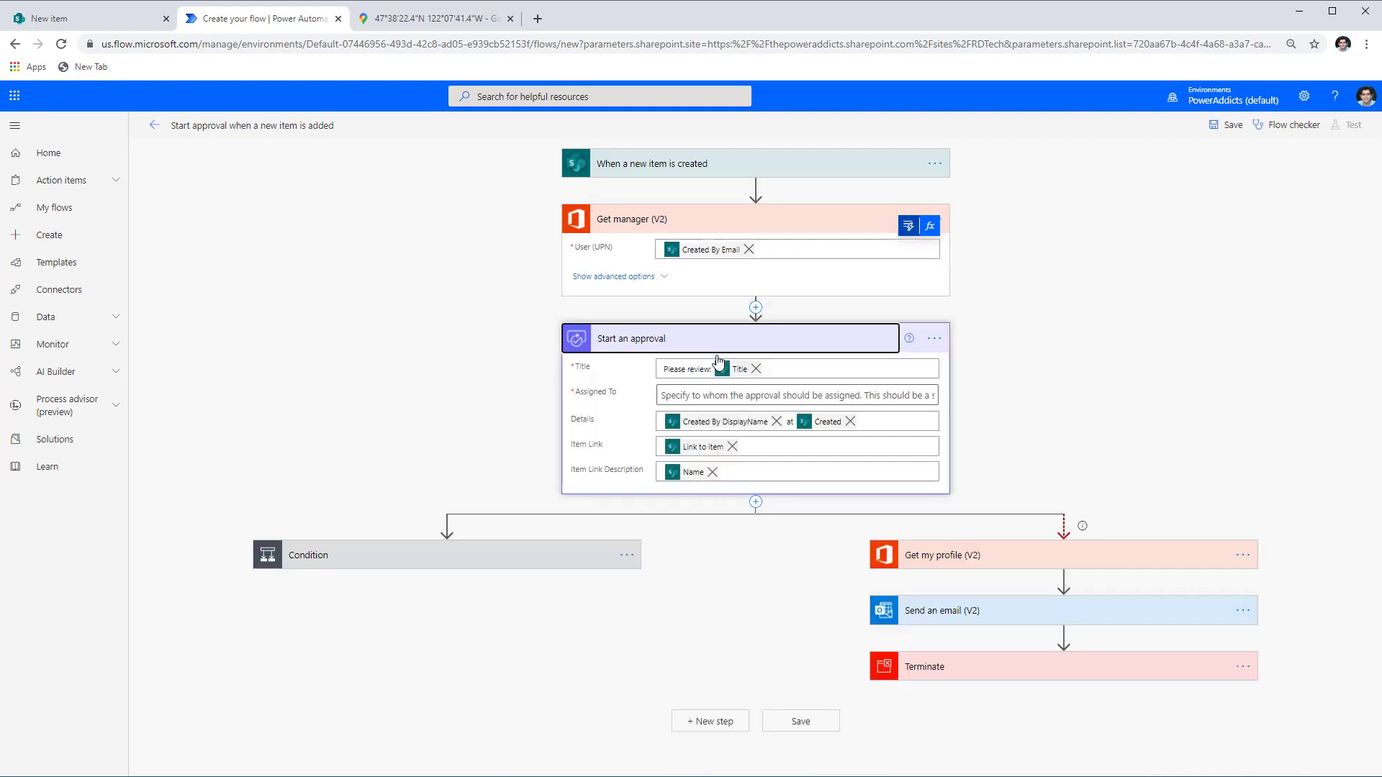
{"action": "left_click", "coordinate": [691, 393]}
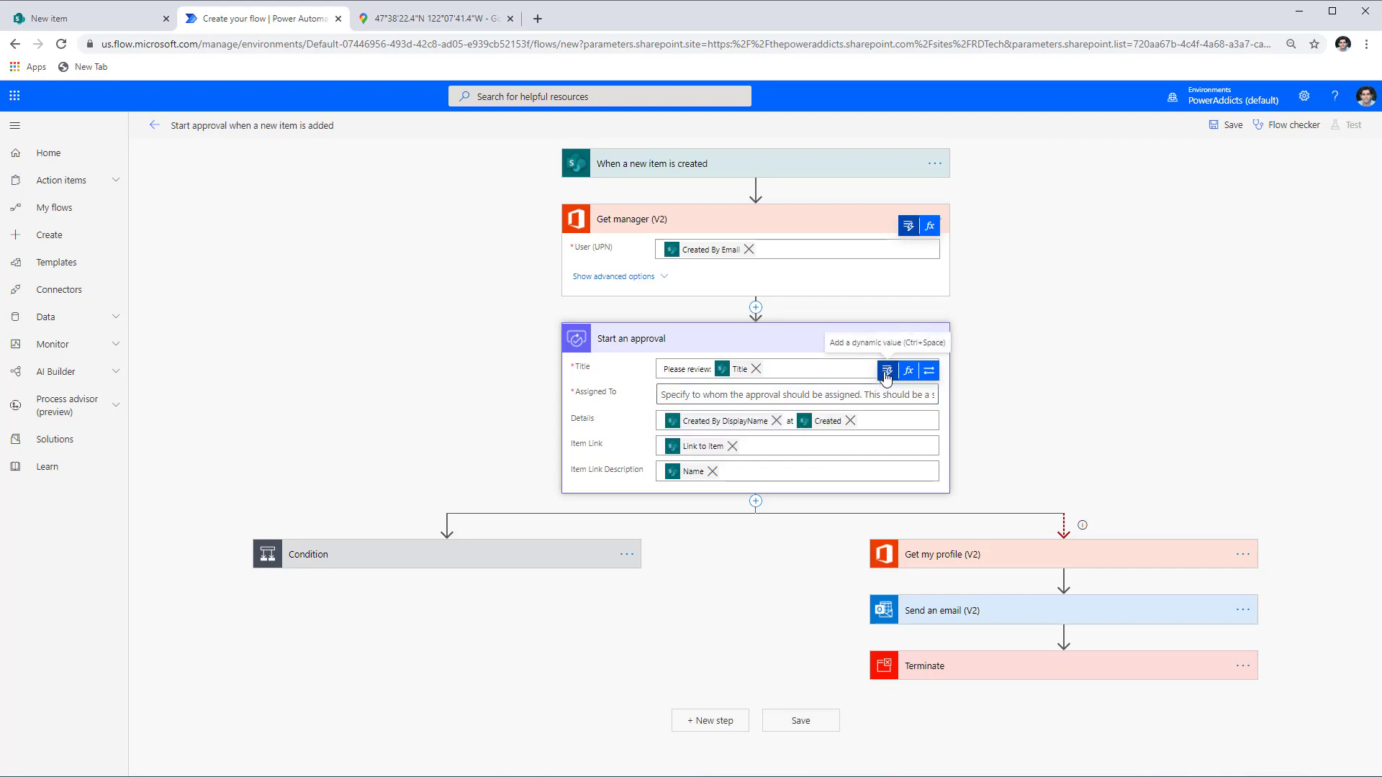
{"action": "left_click", "coordinate": [887, 370]}
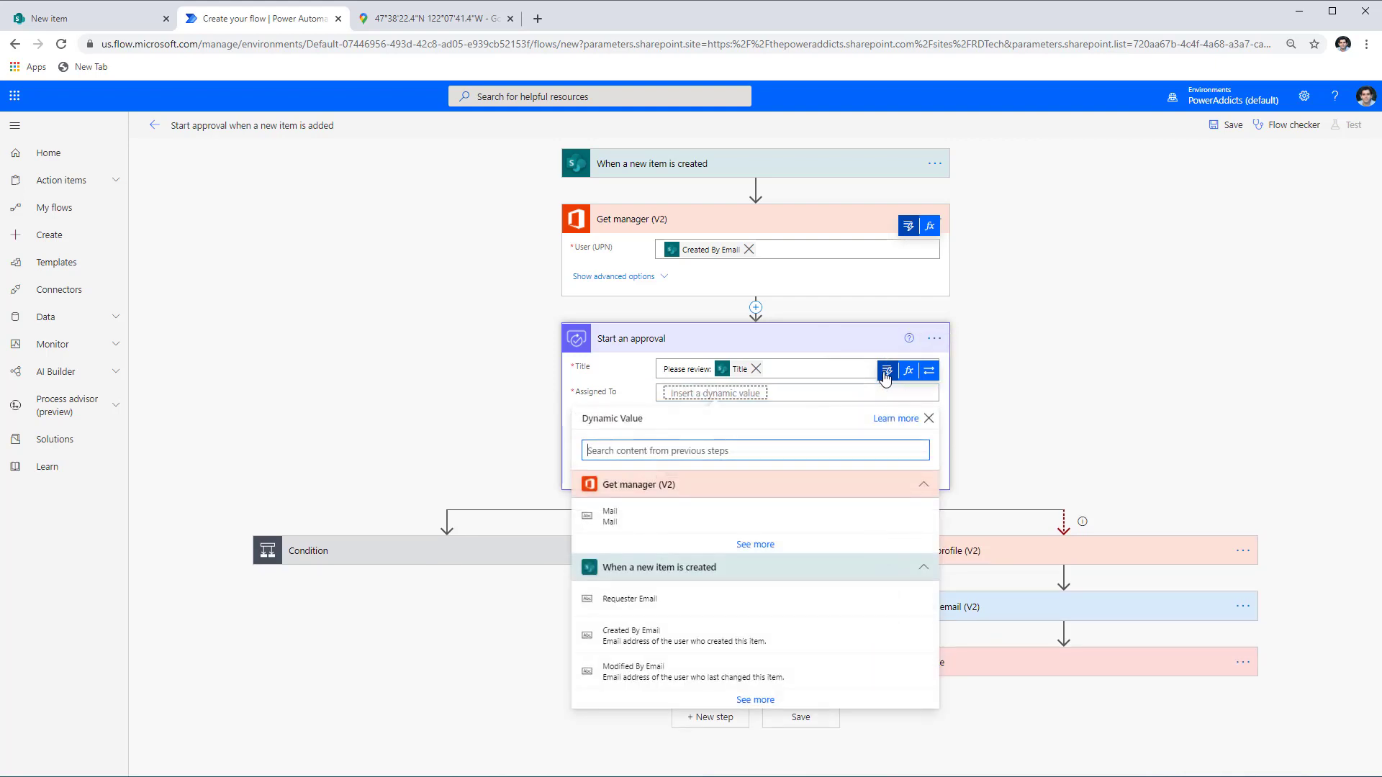
{"action": "left_click", "coordinate": [632, 528]}
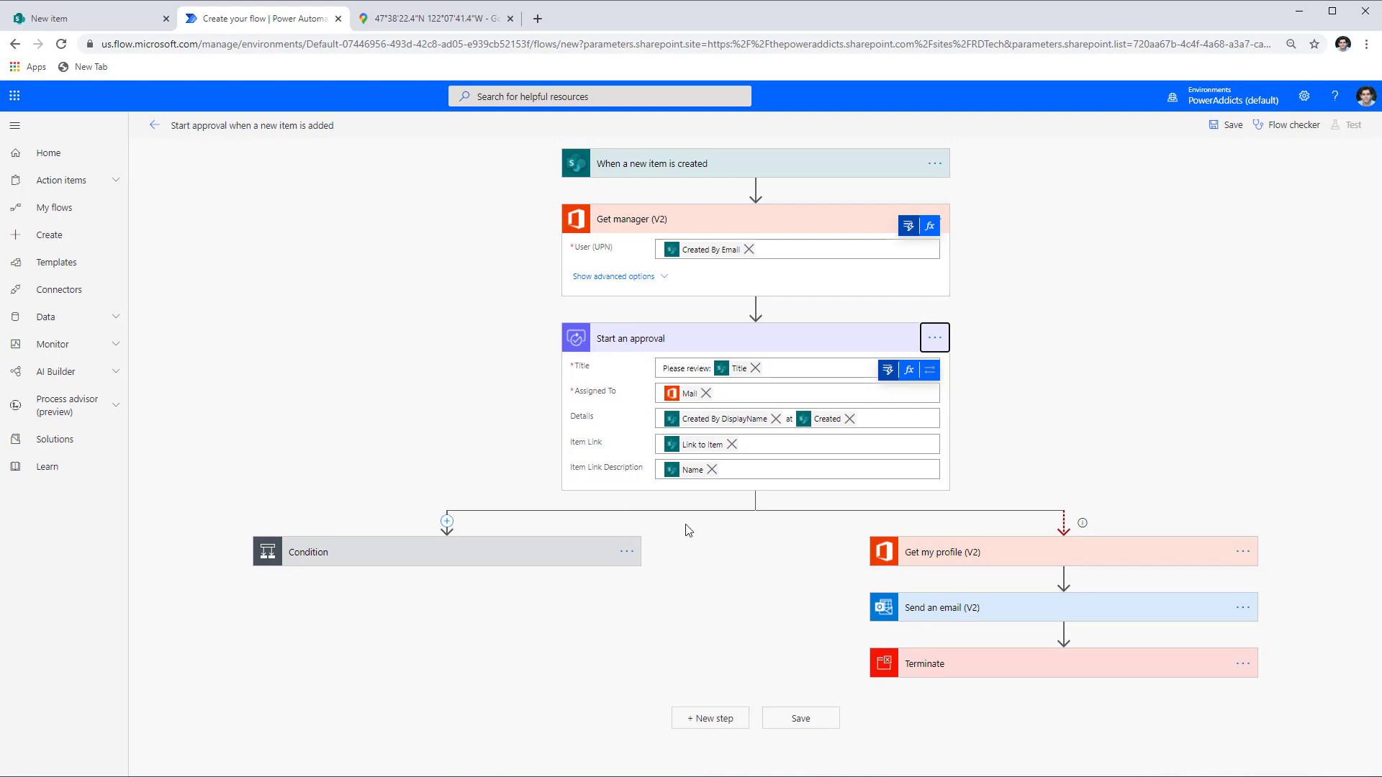
{"action": "mouse_move", "coordinate": [753, 511]}
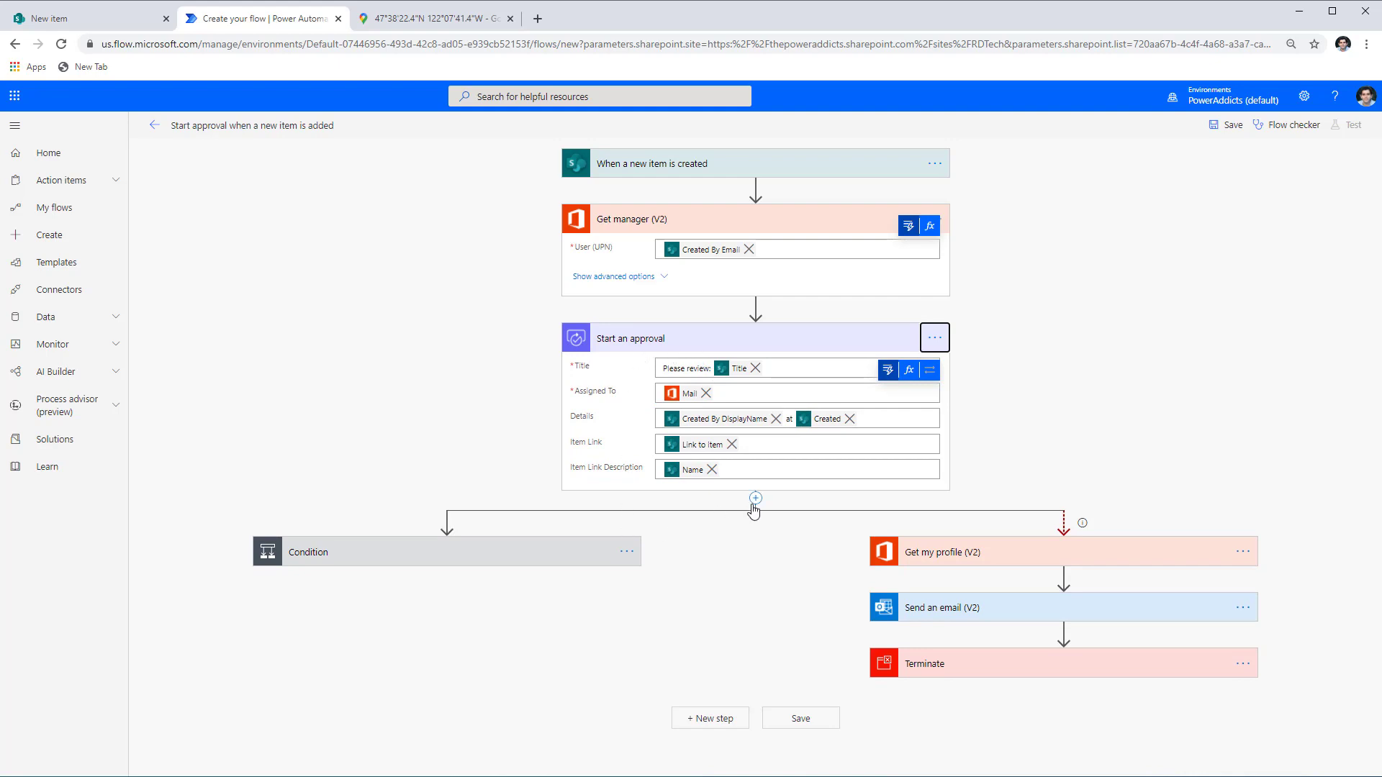
{"action": "left_click", "coordinate": [527, 554]}
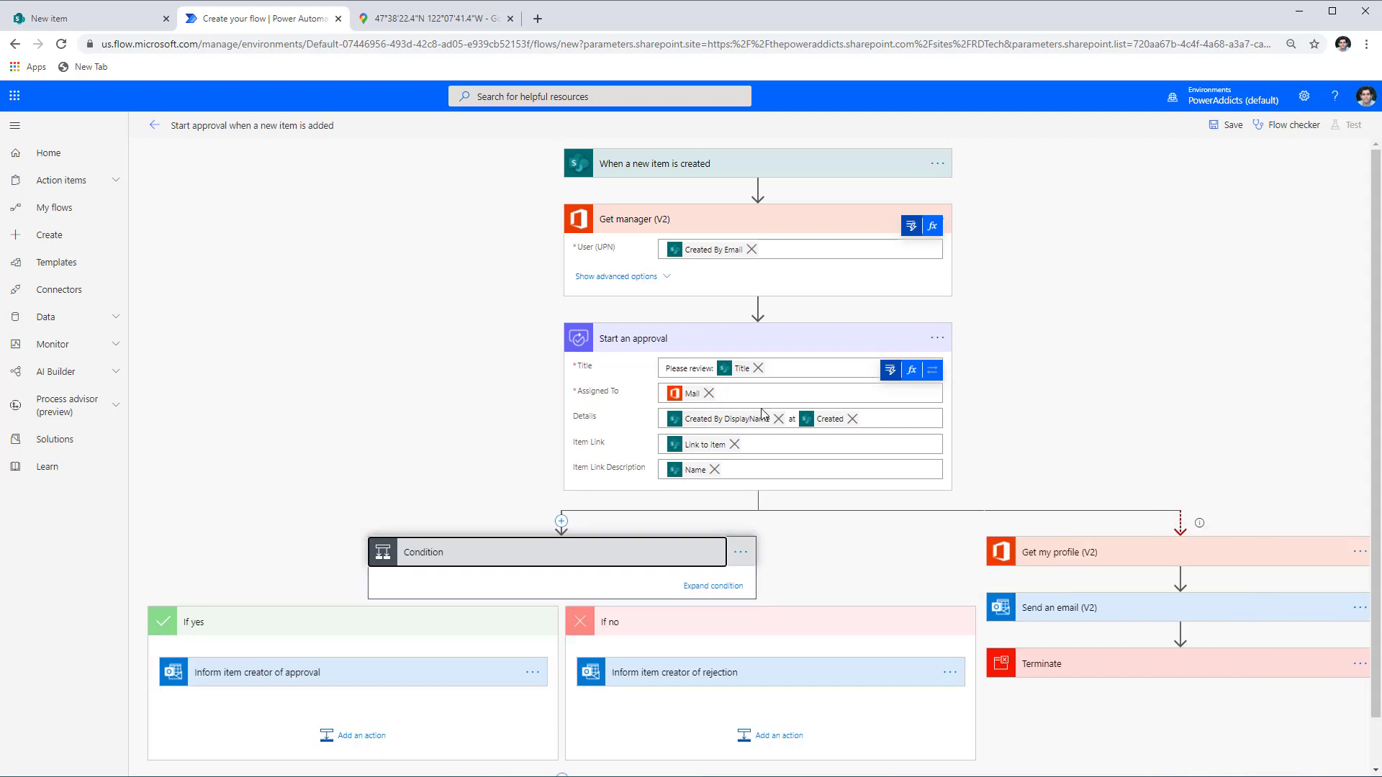
{"action": "left_click", "coordinate": [519, 553]}
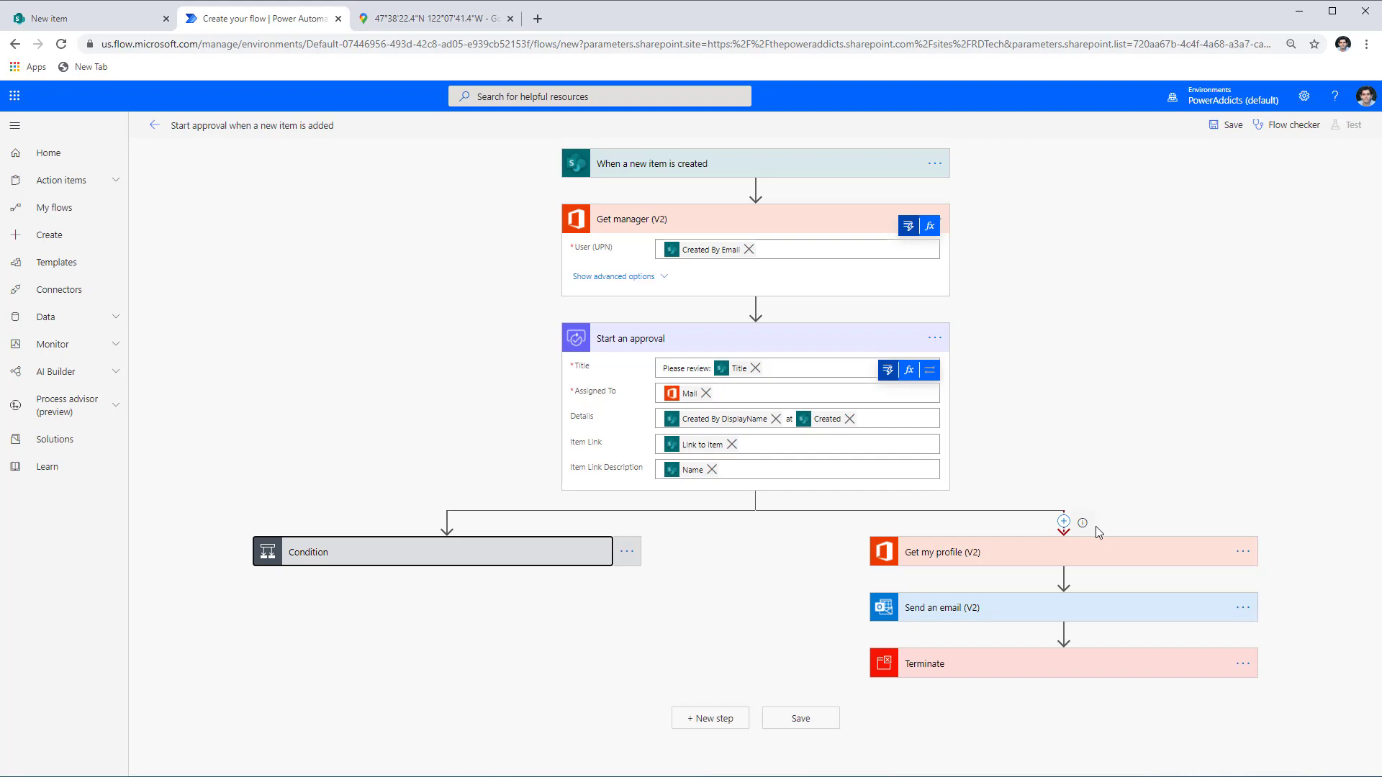
Delete the Get my profile (V2), Send an email (V2) and Terminate actions of the parallel failure branch.
{"action": "left_click", "coordinate": [1243, 552]}
{"action": "key", "text": "Escape"}
{"action": "left_click", "coordinate": [1243, 664]}
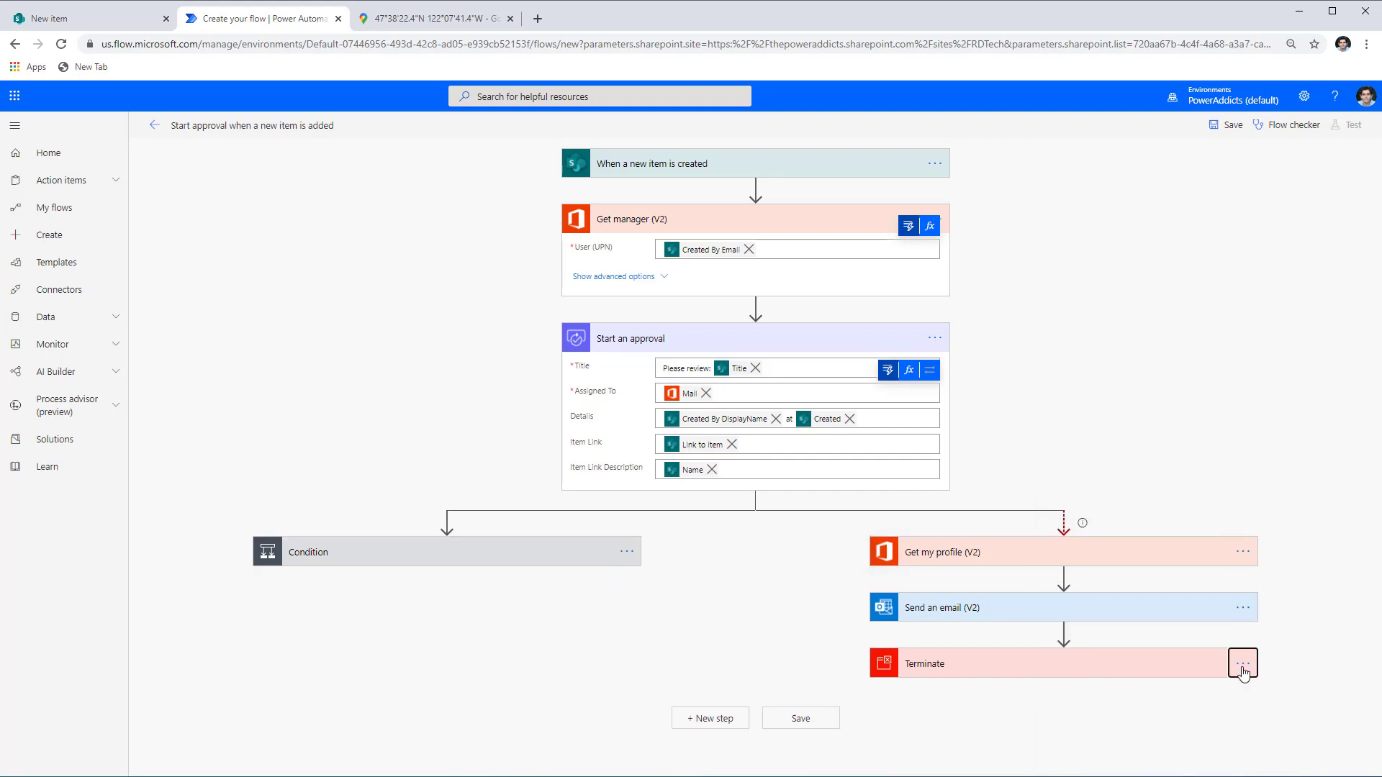
{"action": "left_click", "coordinate": [1152, 758]}
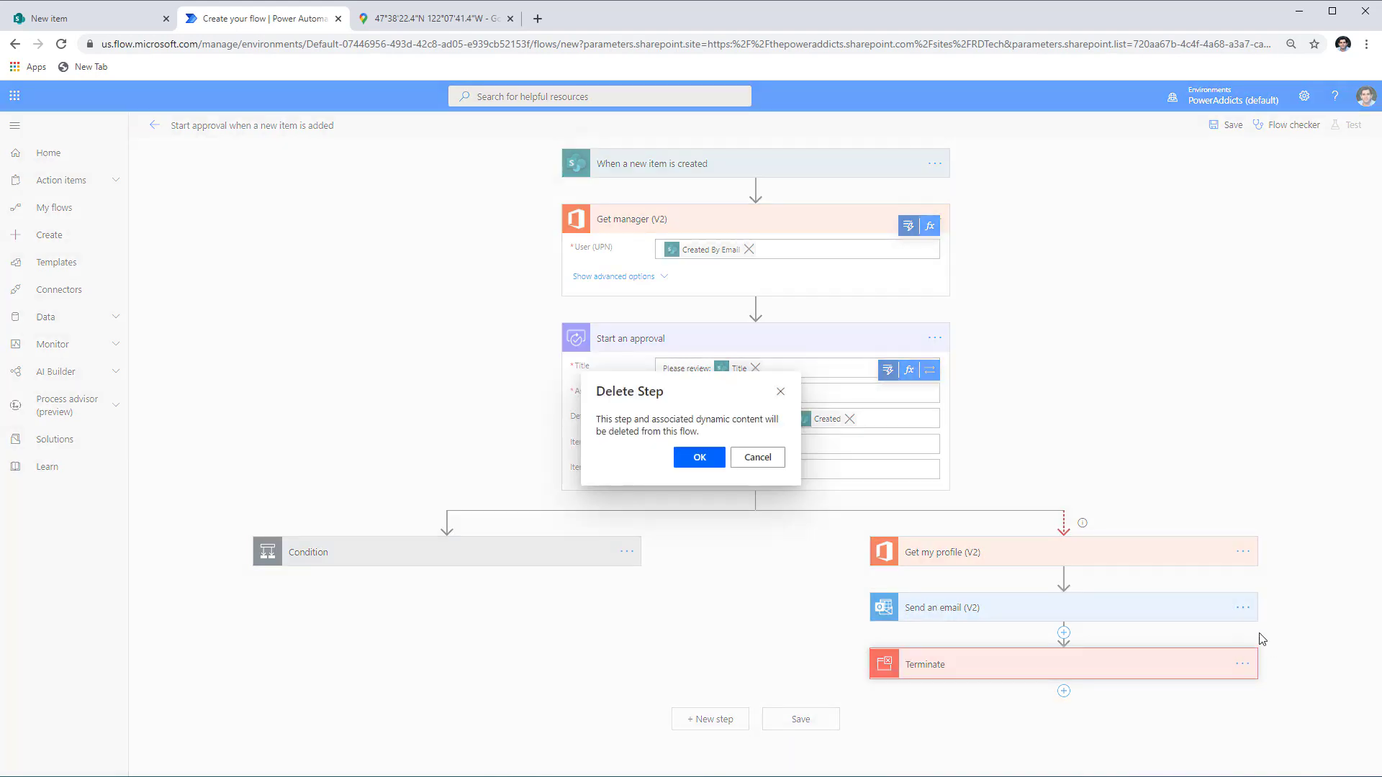
{"action": "left_click", "coordinate": [700, 457]}
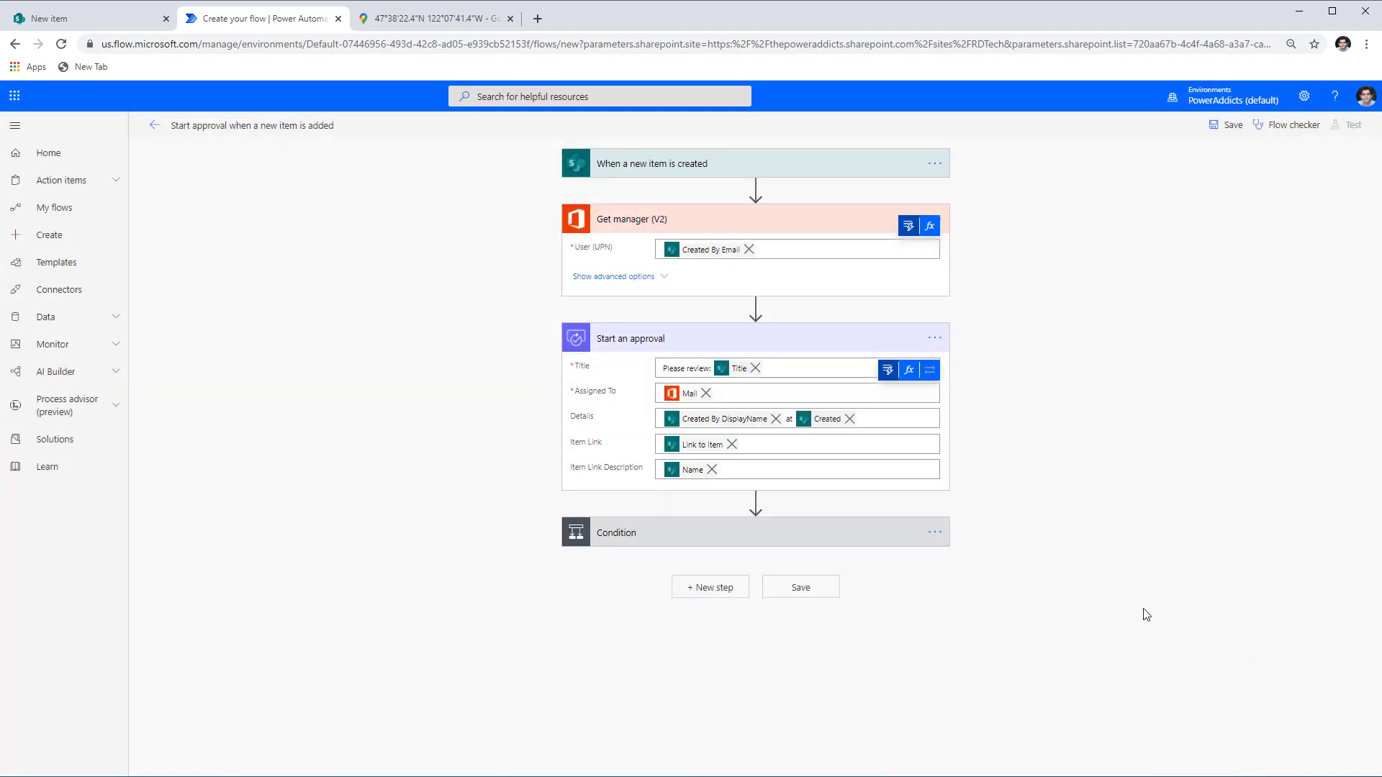
Append "by Manager" to the subjects of the approval and rejection emails in the Condition's If yes and If no branches.
{"action": "left_click", "coordinate": [685, 535]}
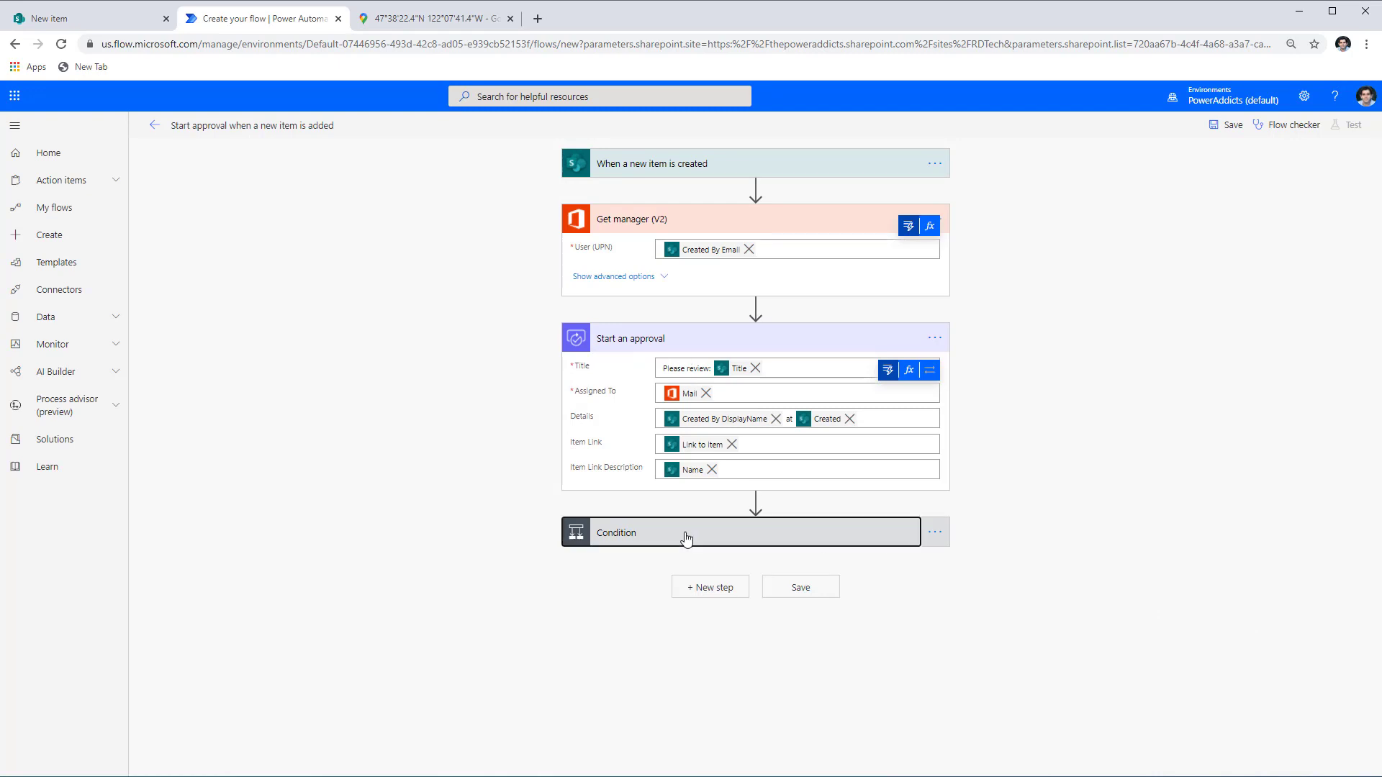
{"action": "left_click", "coordinate": [889, 568]}
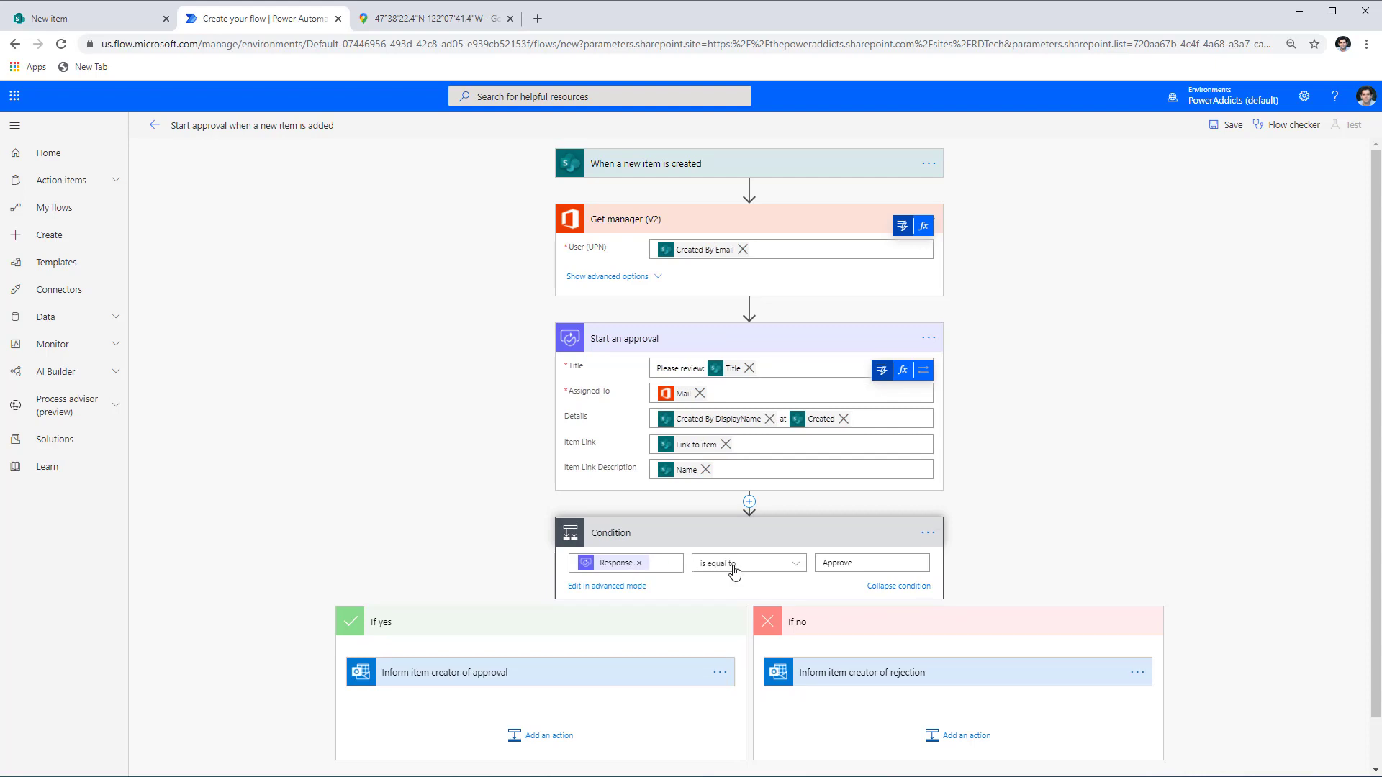
{"action": "left_click", "coordinate": [555, 667]}
{"action": "scroll", "coordinate": [537, 644], "scroll_direction": "down", "scroll_amount": 2}
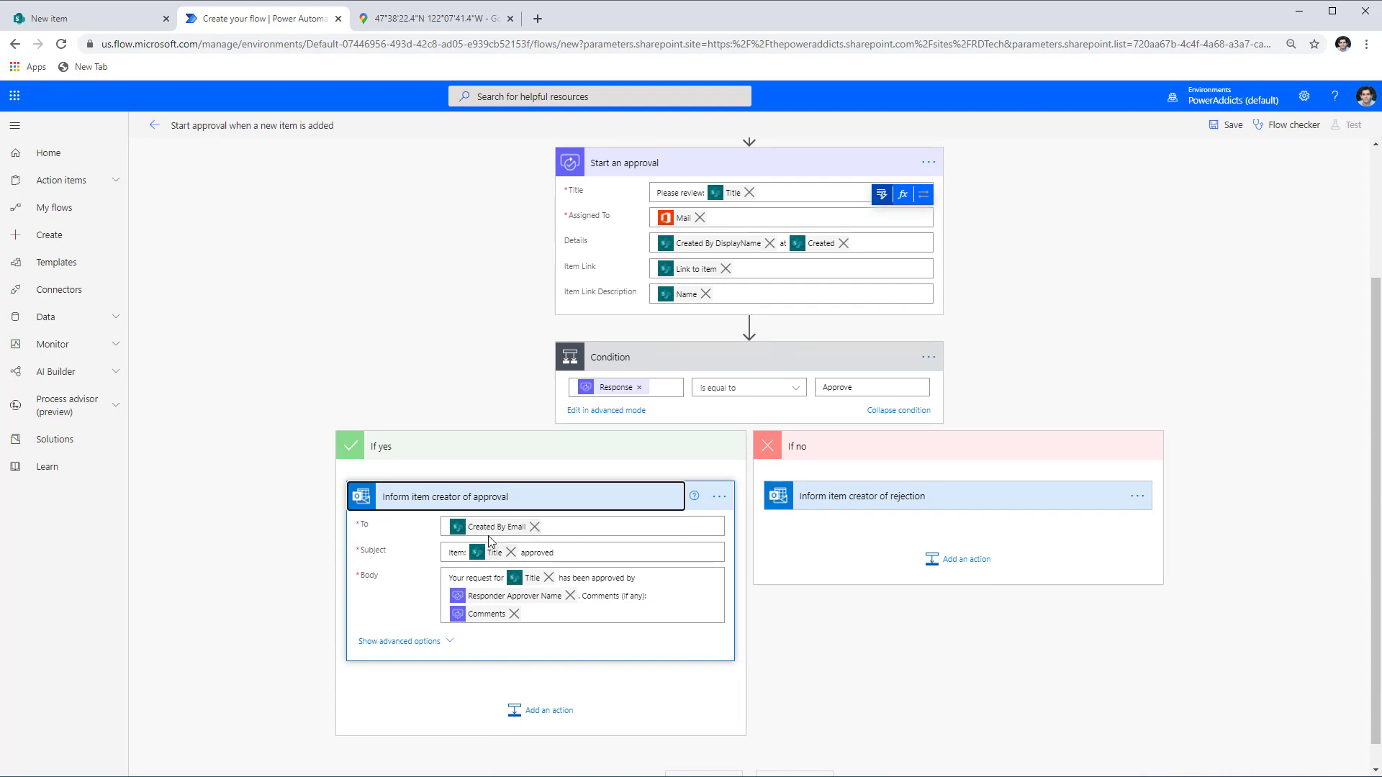
{"action": "left_click", "coordinate": [964, 501]}
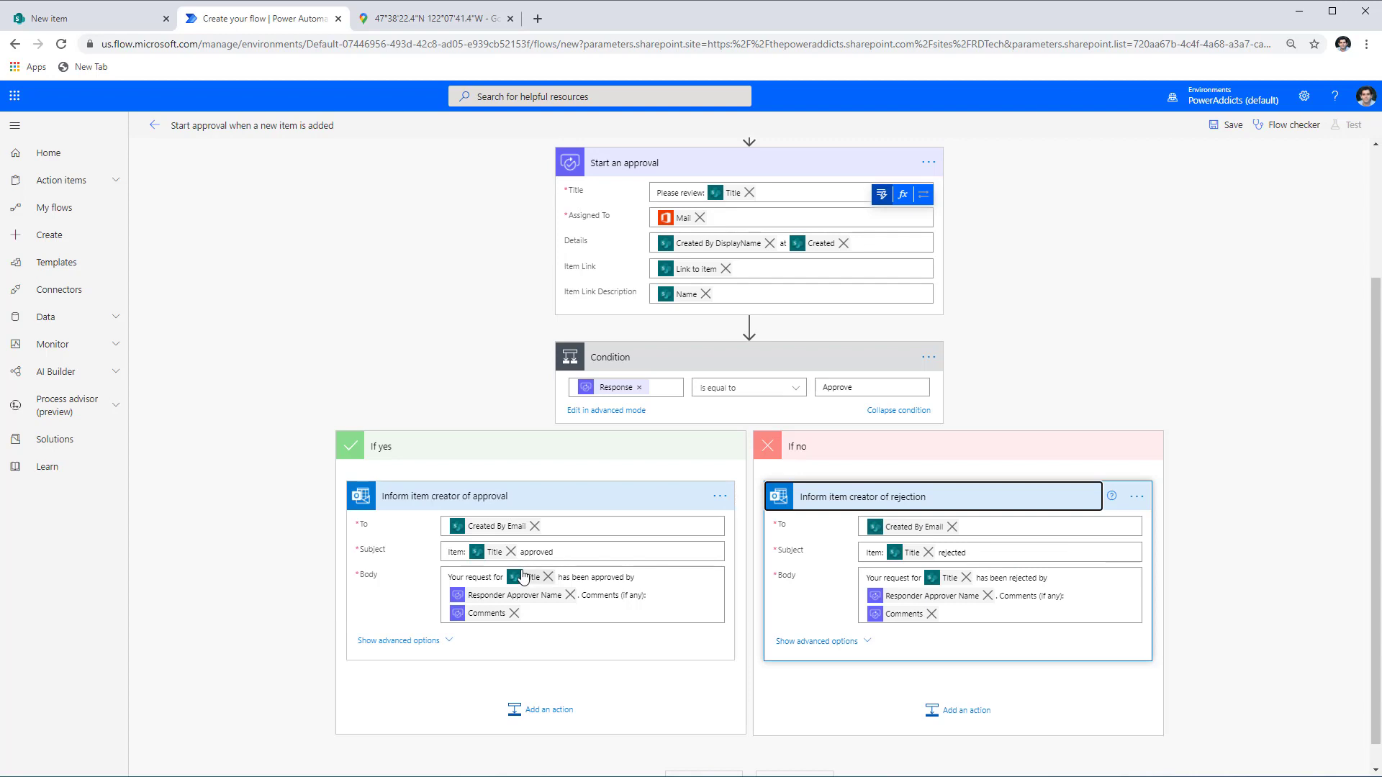
{"action": "left_click", "coordinate": [578, 554]}
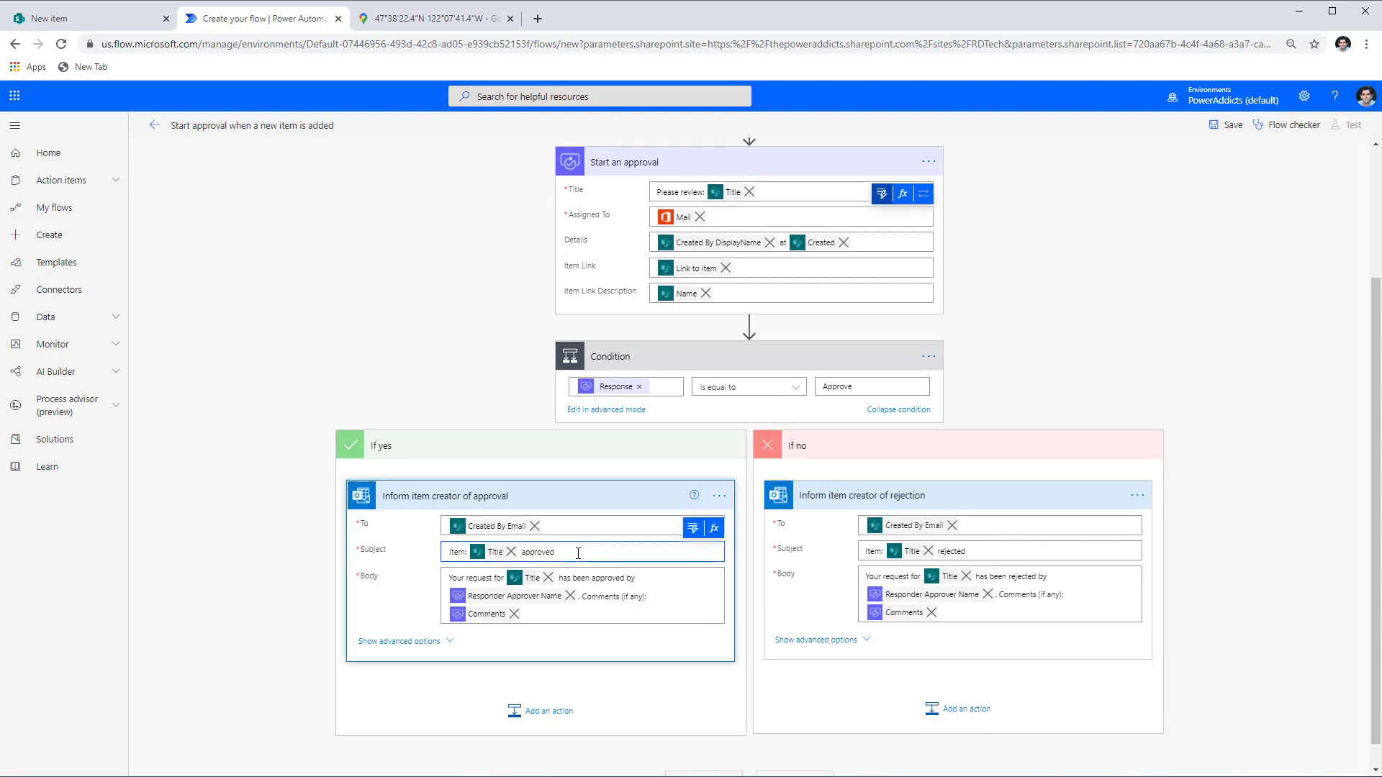
{"action": "type", "text": "by Manager"}
{"action": "left_click", "coordinate": [1042, 550]}
{"action": "type", "text": "by Manager"}
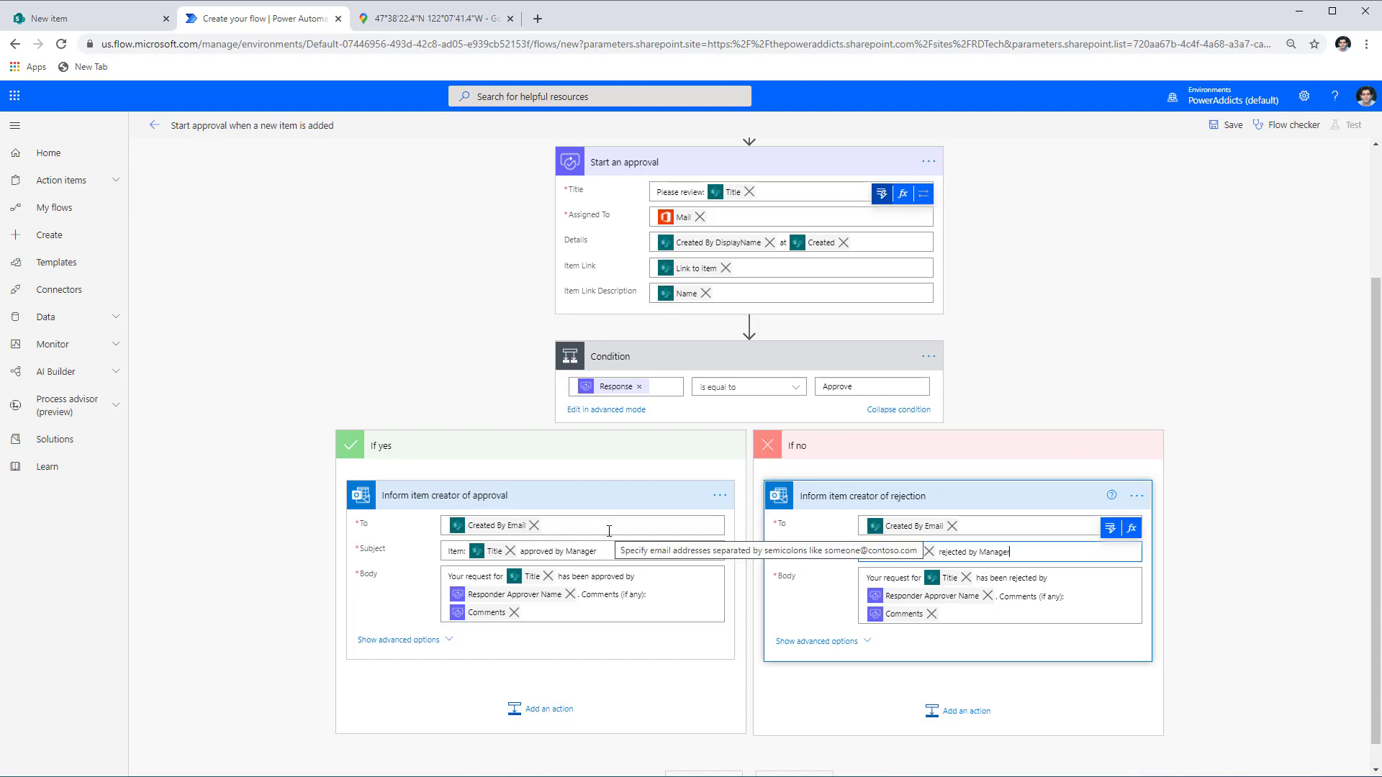
Switch to the SharePoint list and open the Approval Status column's settings to check its choices.
{"action": "scroll", "coordinate": [609, 530], "scroll_direction": "up", "scroll_amount": 3}
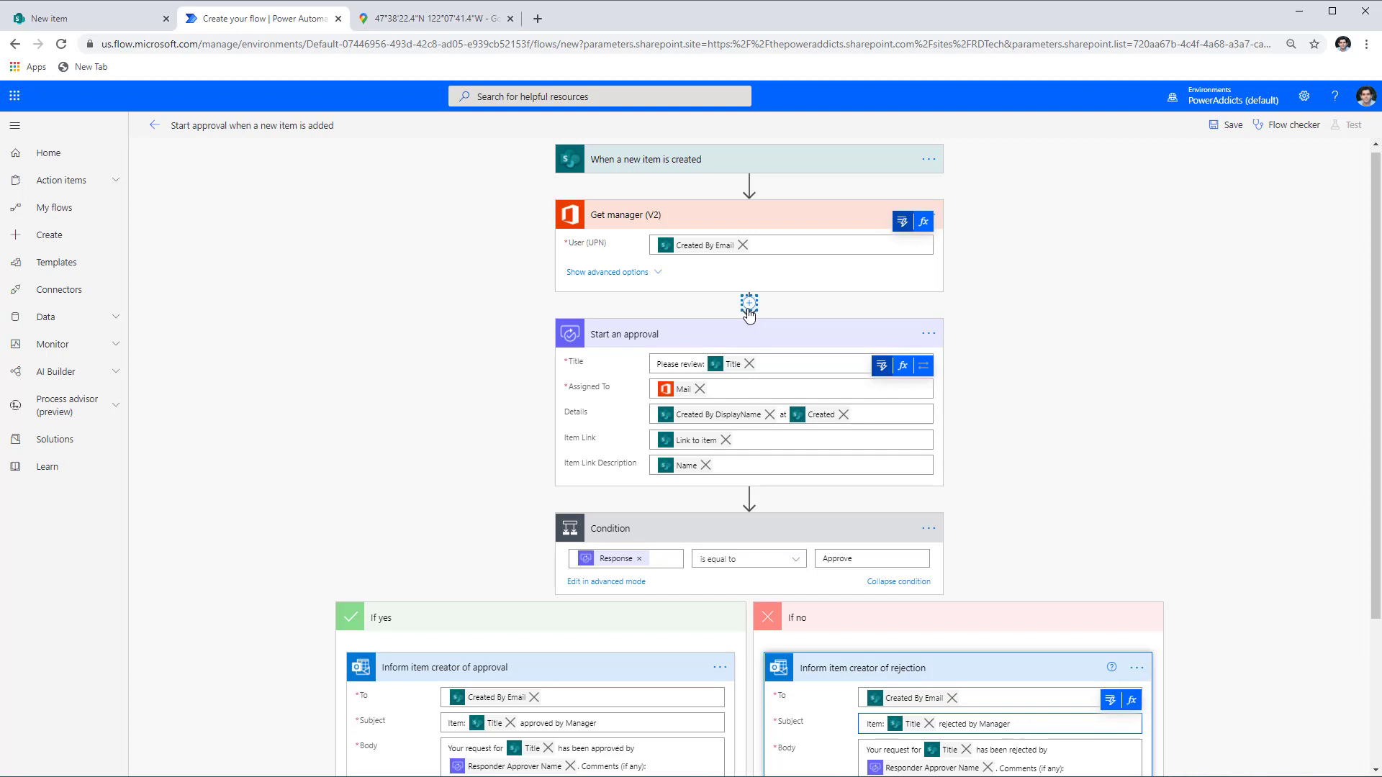
{"action": "left_click", "coordinate": [63, 19]}
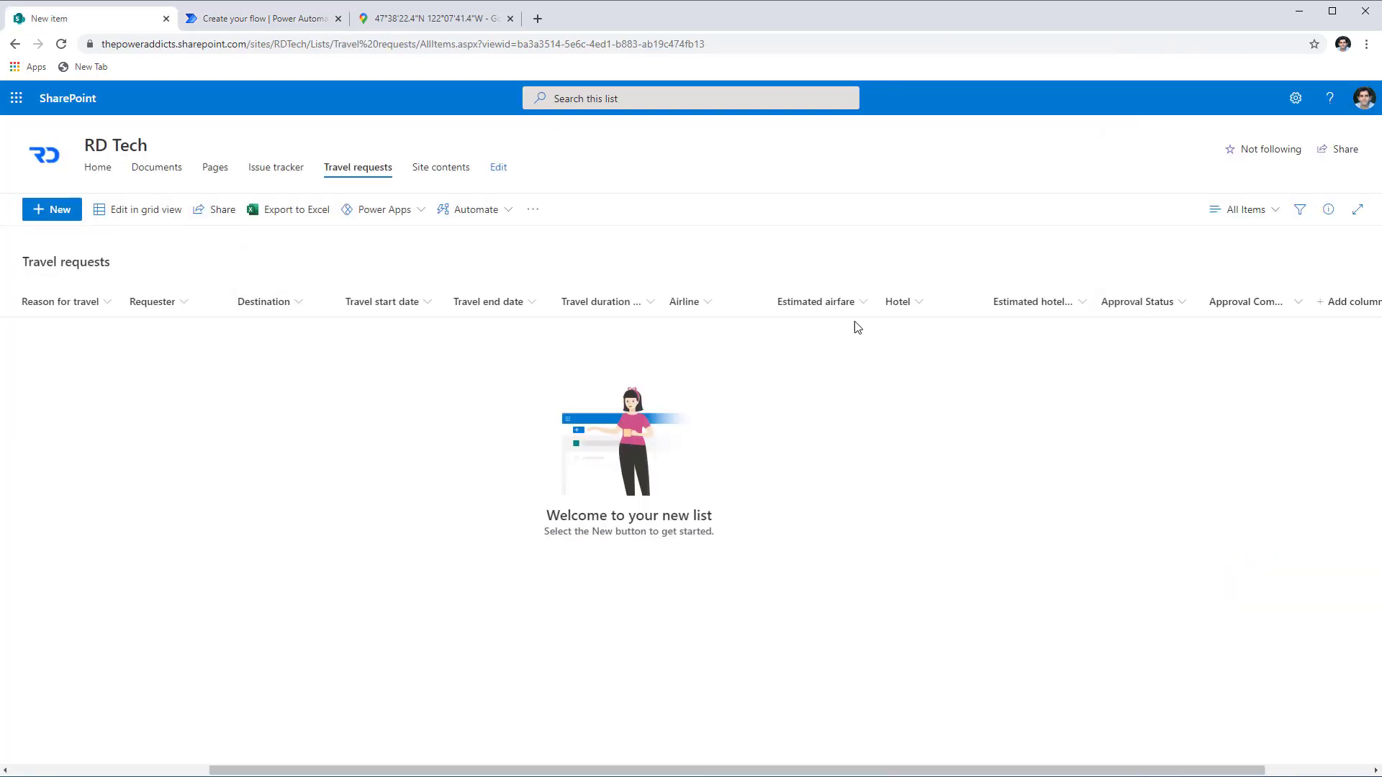
{"action": "left_click", "coordinate": [1182, 303]}
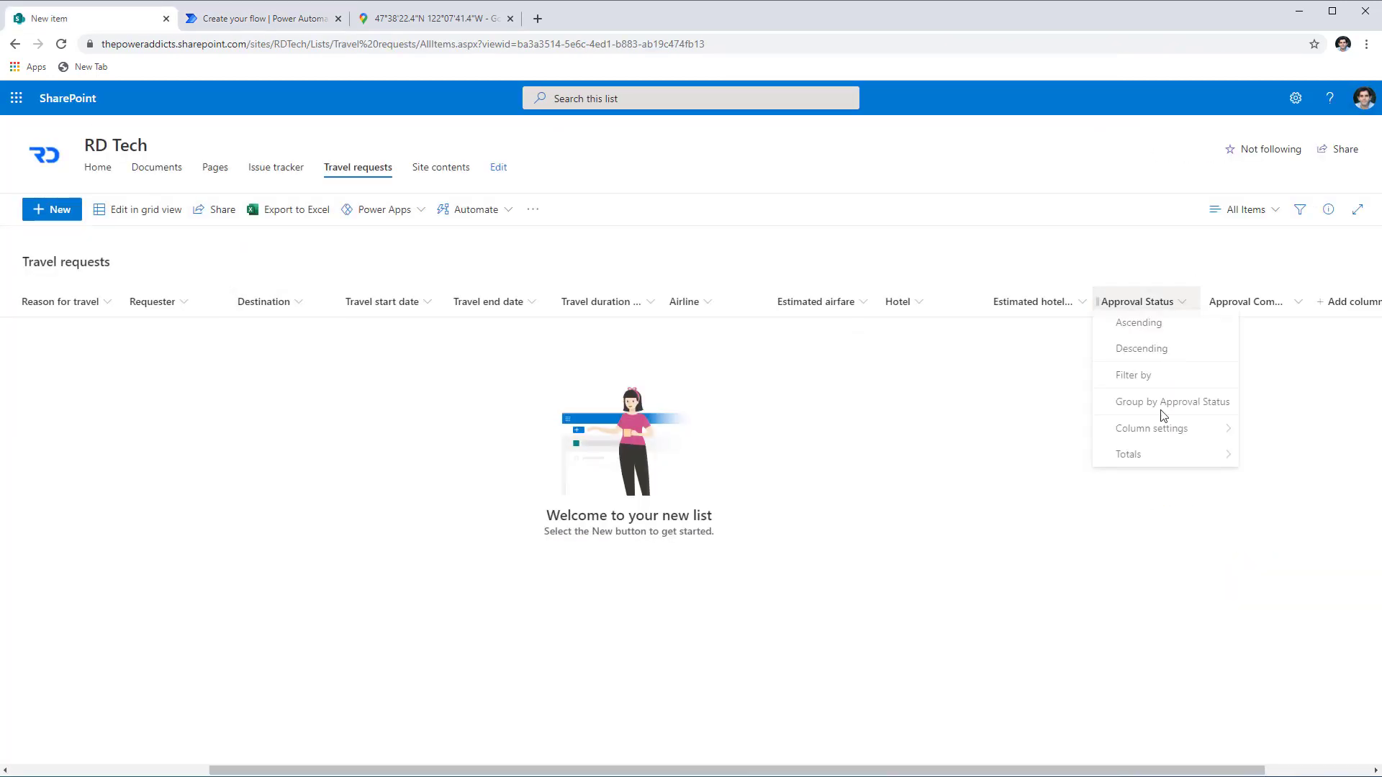
{"action": "mouse_move", "coordinate": [1152, 429]}
{"action": "left_click", "coordinate": [1253, 437]}
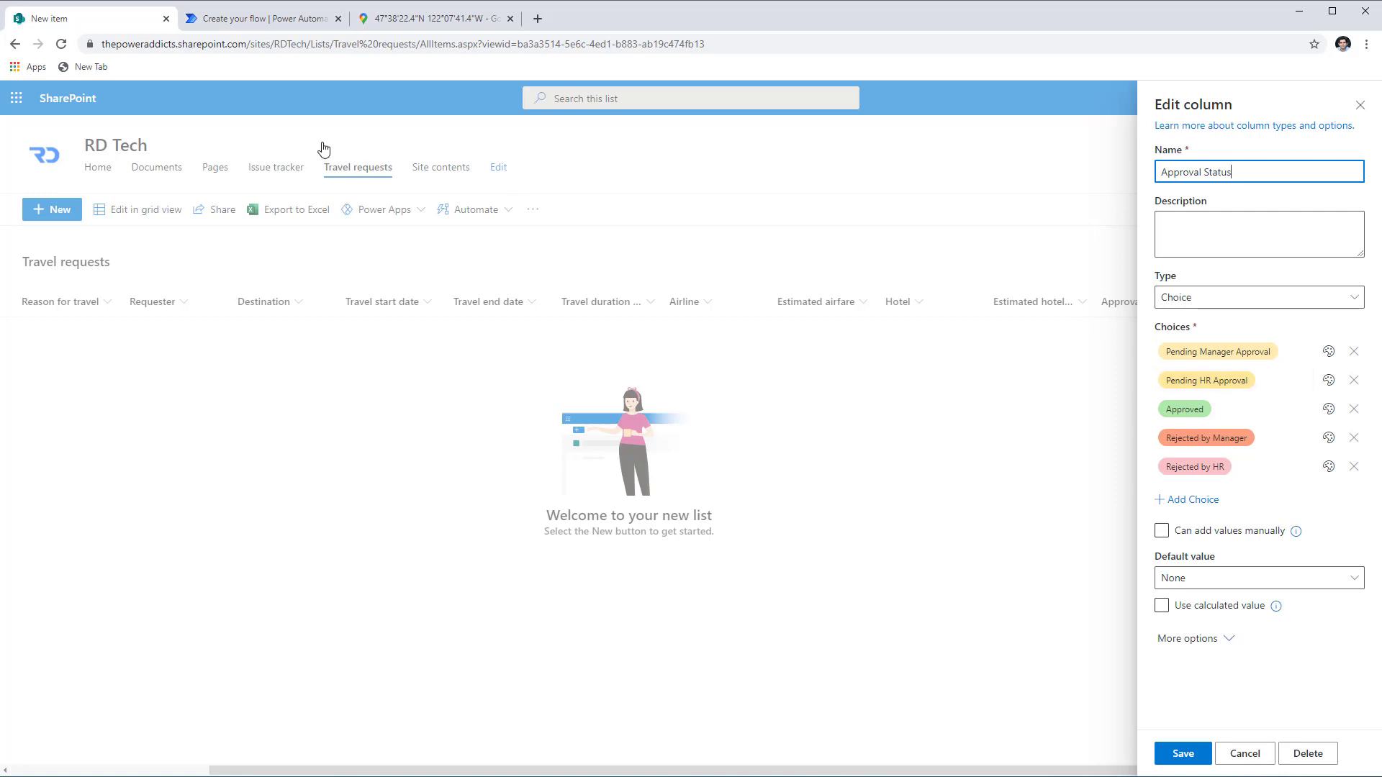
Return to the Power Automate flow and insert a SharePoint Update item action between Get manager (V2) and Start an approval.
{"action": "left_click", "coordinate": [264, 19]}
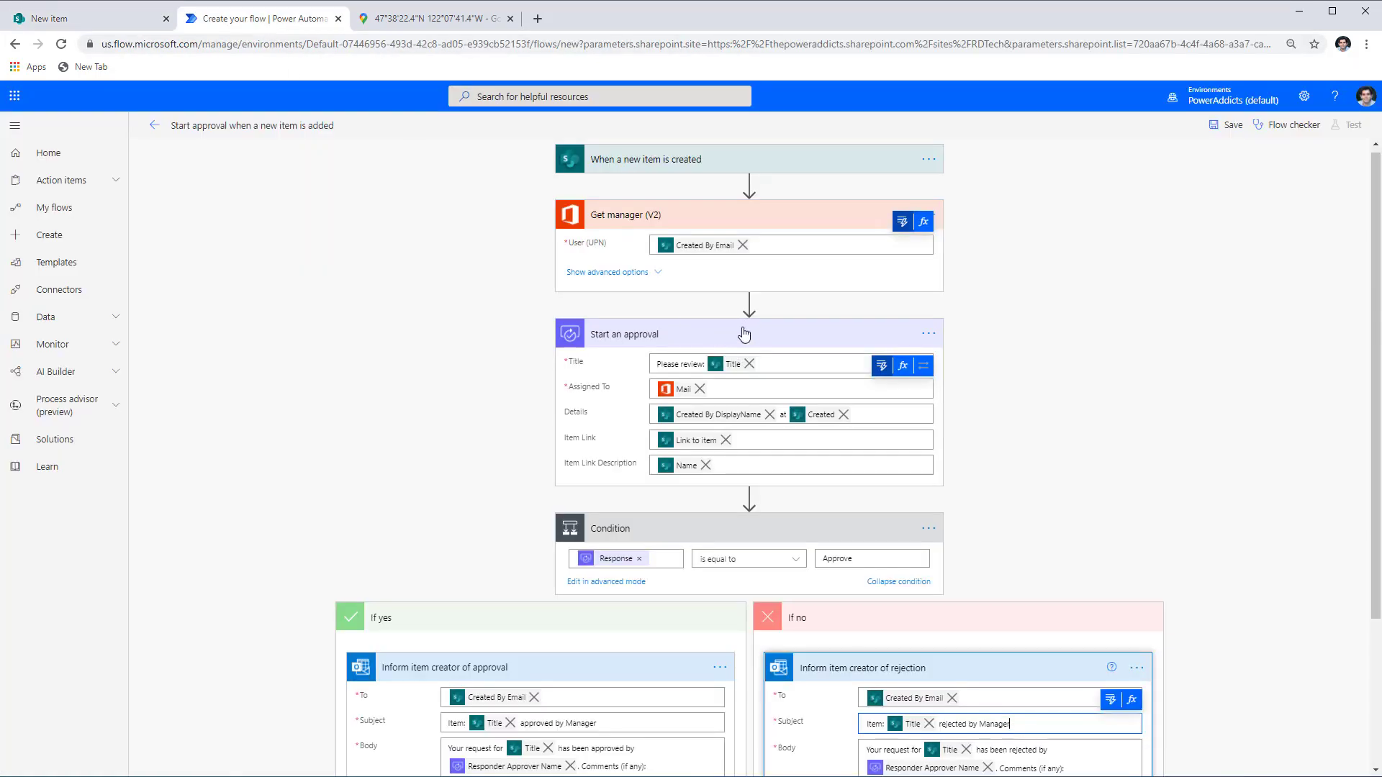
{"action": "left_click", "coordinate": [750, 303]}
{"action": "left_click", "coordinate": [750, 322]}
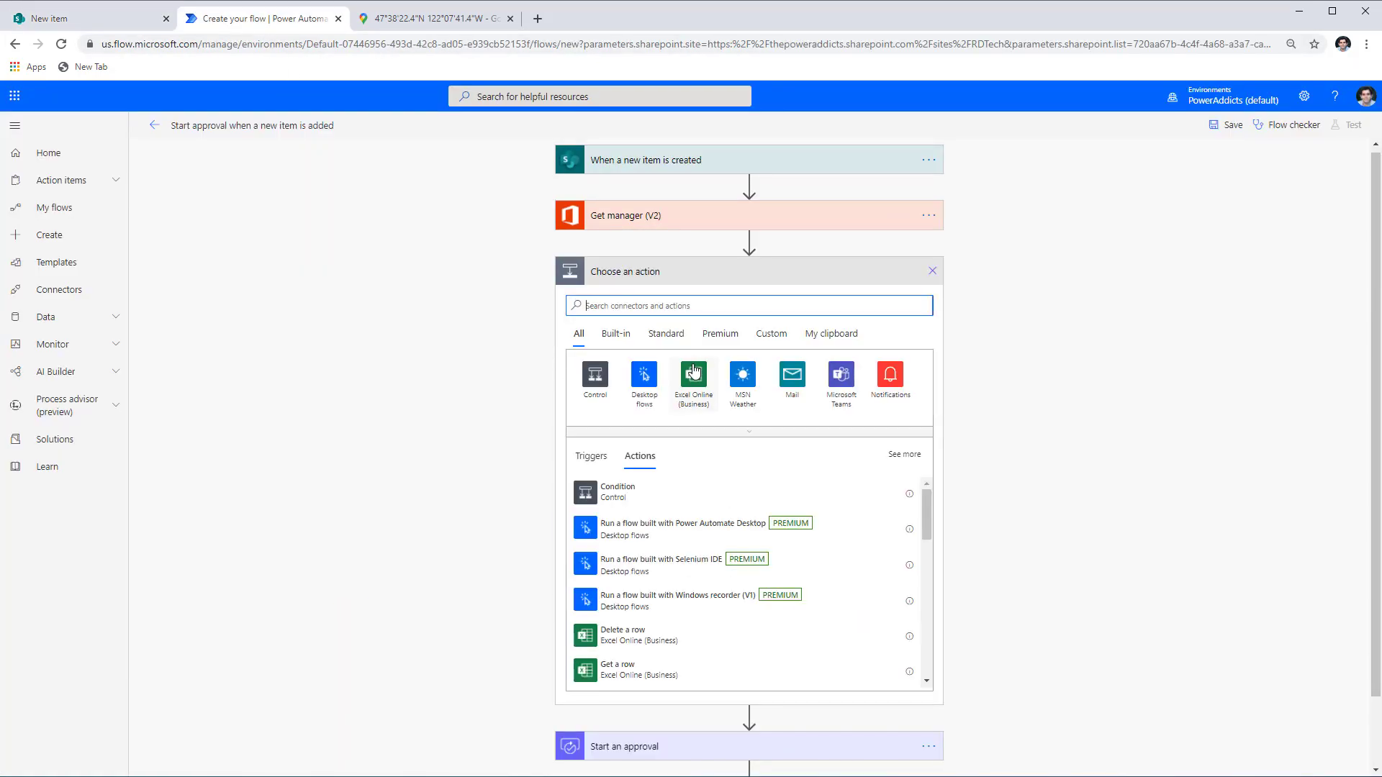
{"action": "type", "text": "update item"}
{"action": "left_click", "coordinate": [612, 488]}
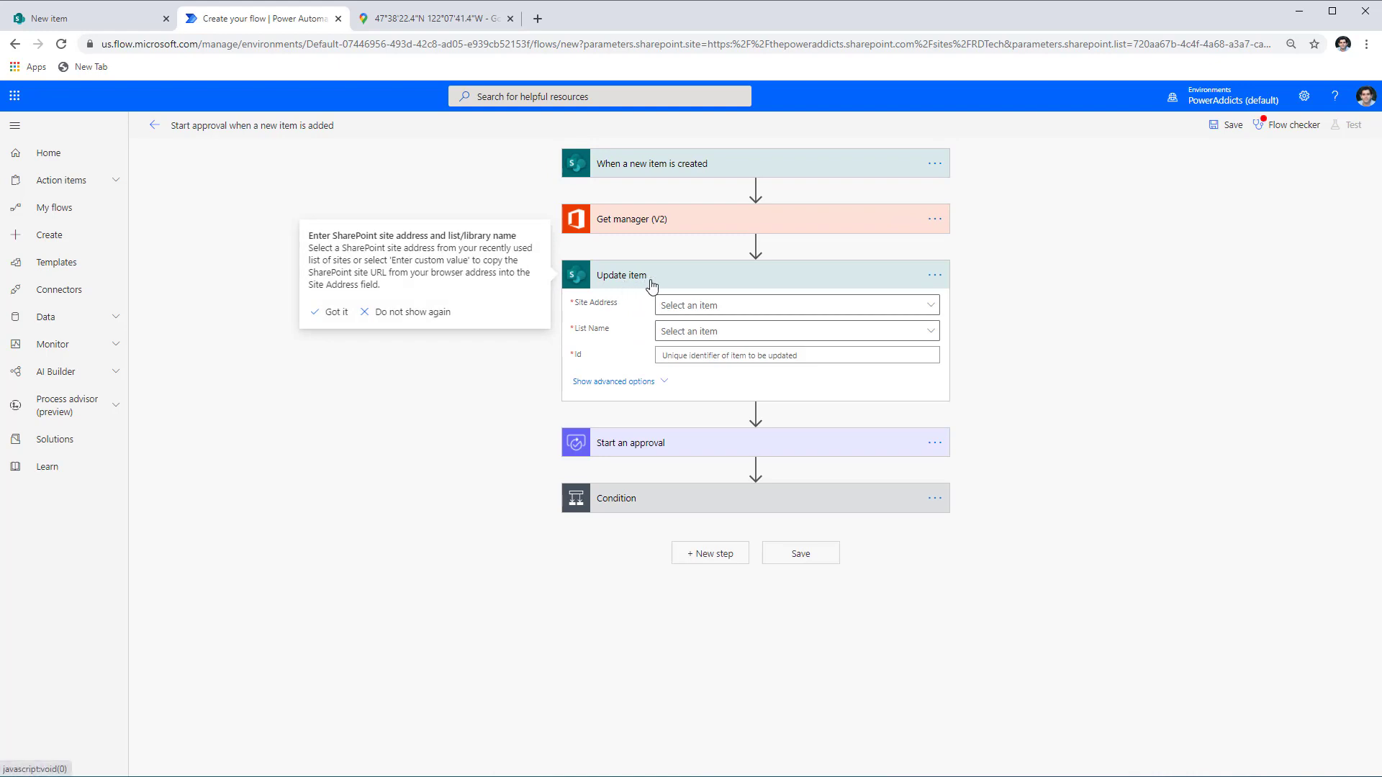
Point the Update item action to the RD Tech site and the Travel requests list.
{"action": "left_click", "coordinate": [930, 308]}
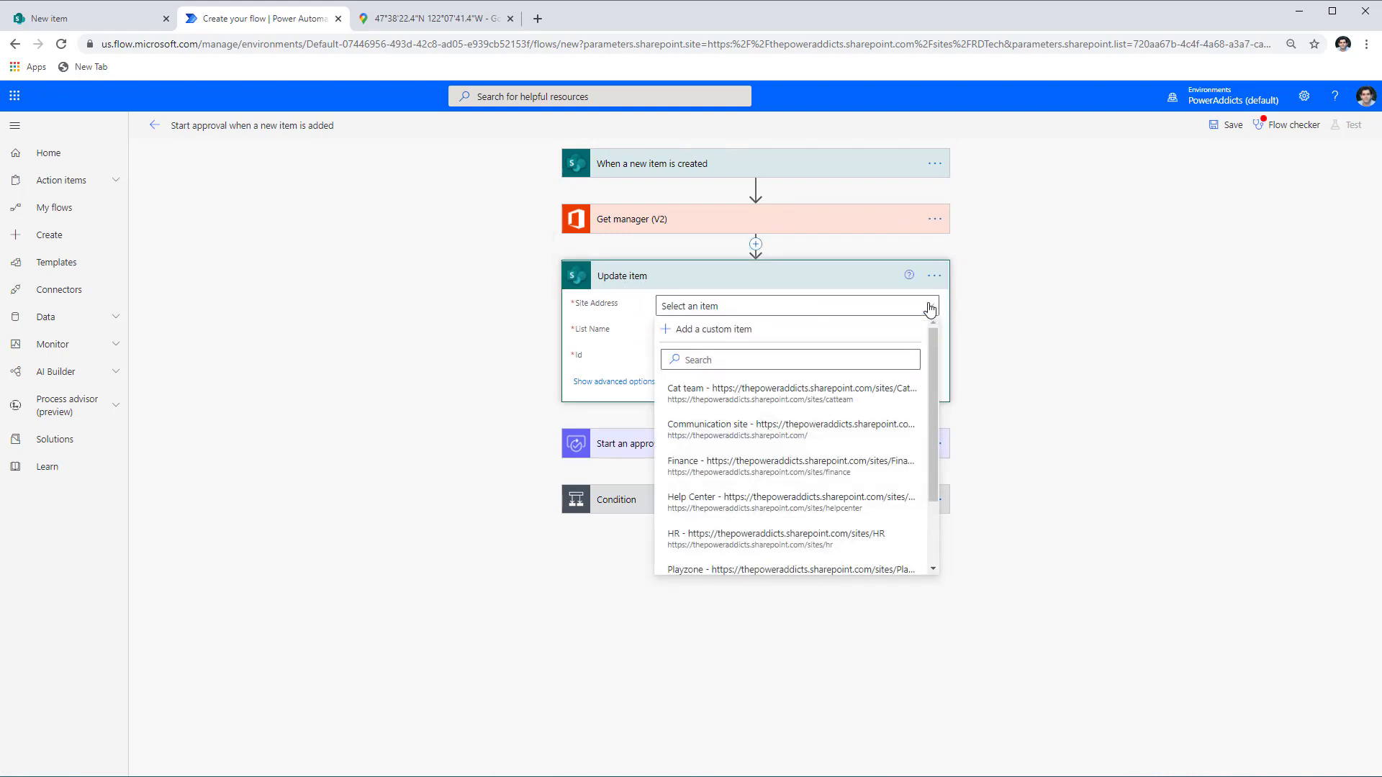
{"action": "scroll", "coordinate": [787, 530], "scroll_direction": "down", "scroll_amount": 2}
{"action": "left_click", "coordinate": [787, 531]}
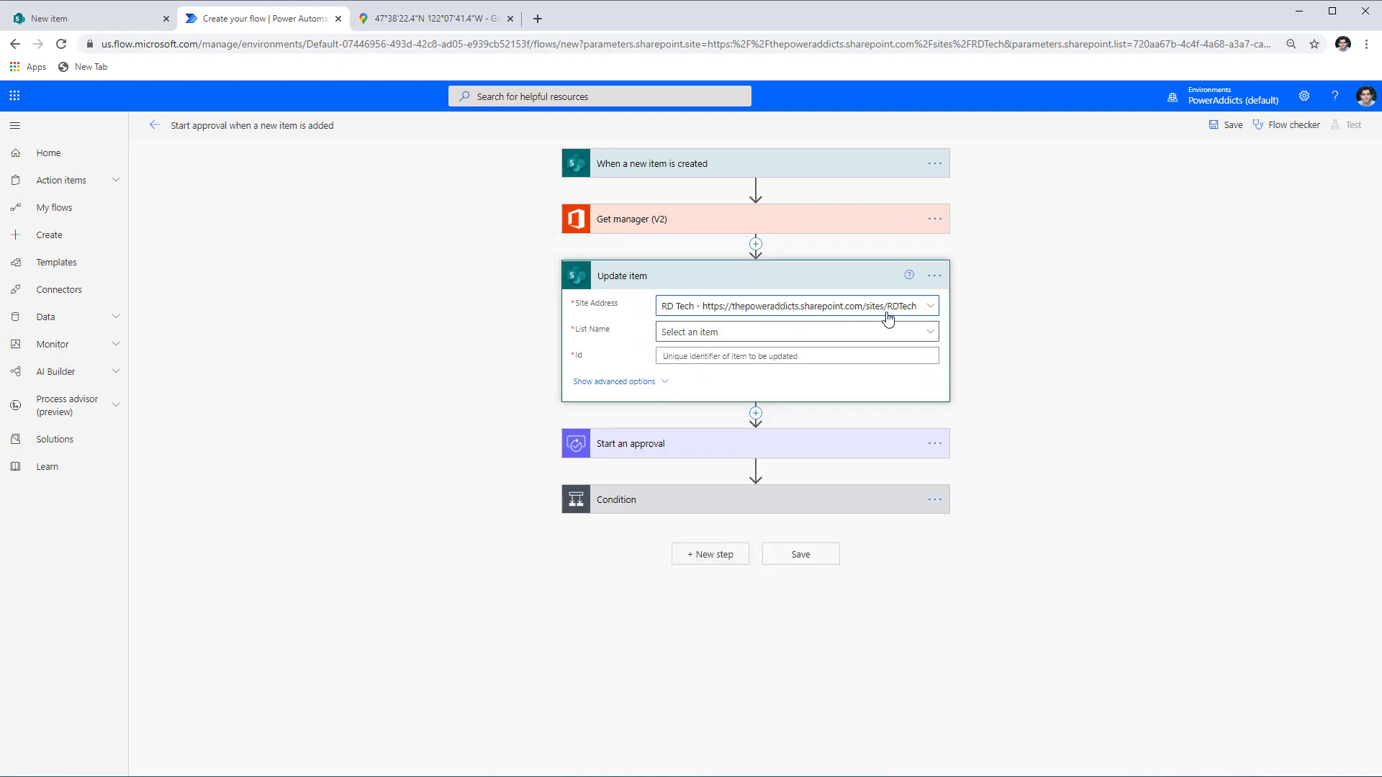
{"action": "left_click", "coordinate": [928, 334]}
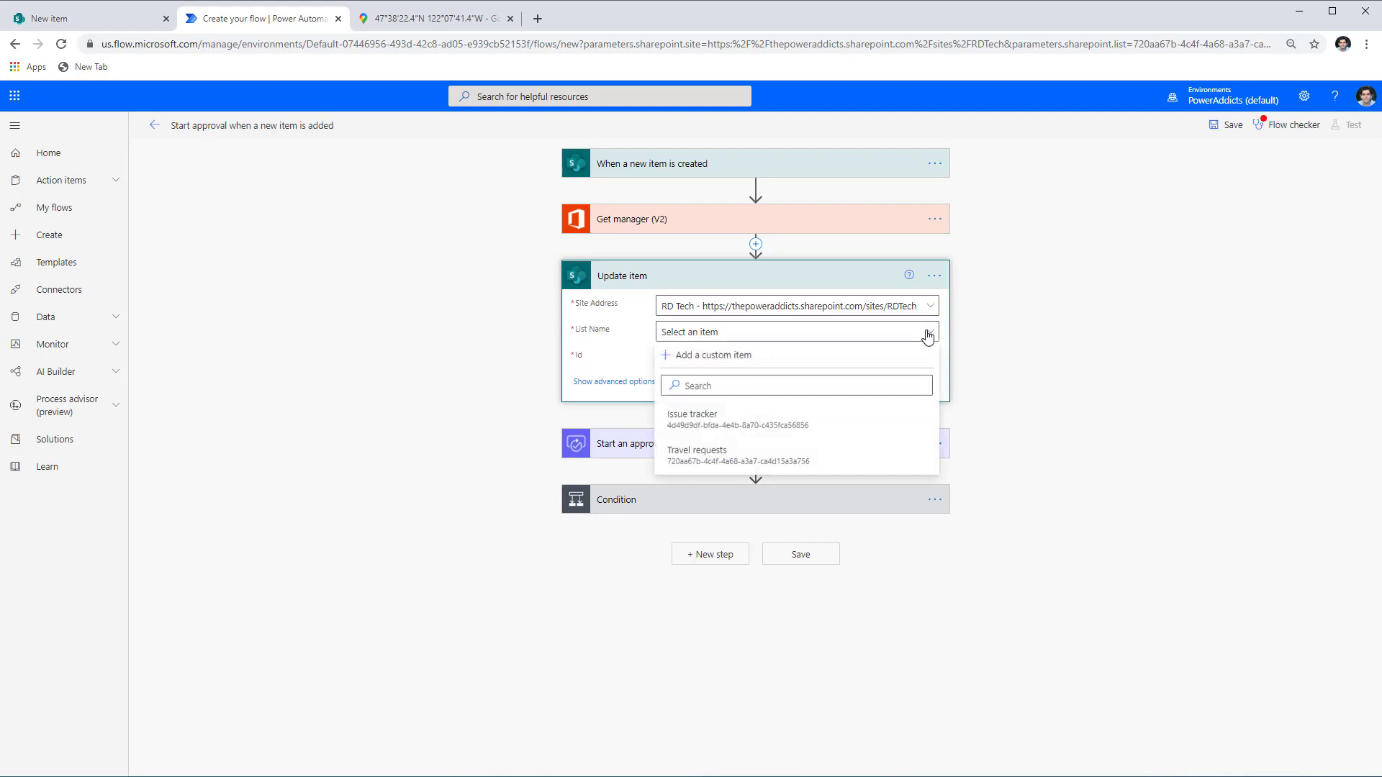
{"action": "left_click", "coordinate": [756, 455]}
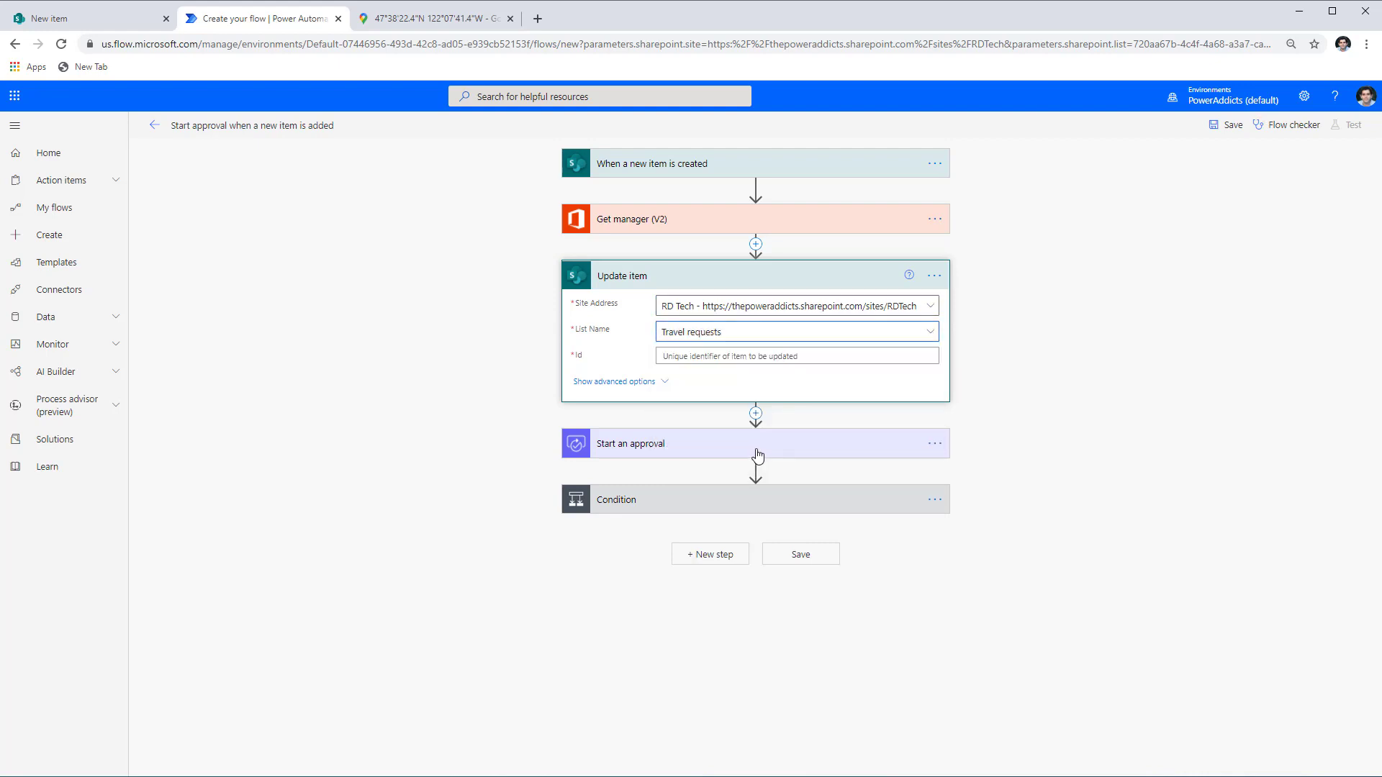
Fill the Update item action's Id and Title with the ID and Title dynamic values from When a new item is created.
{"action": "left_click", "coordinate": [704, 356]}
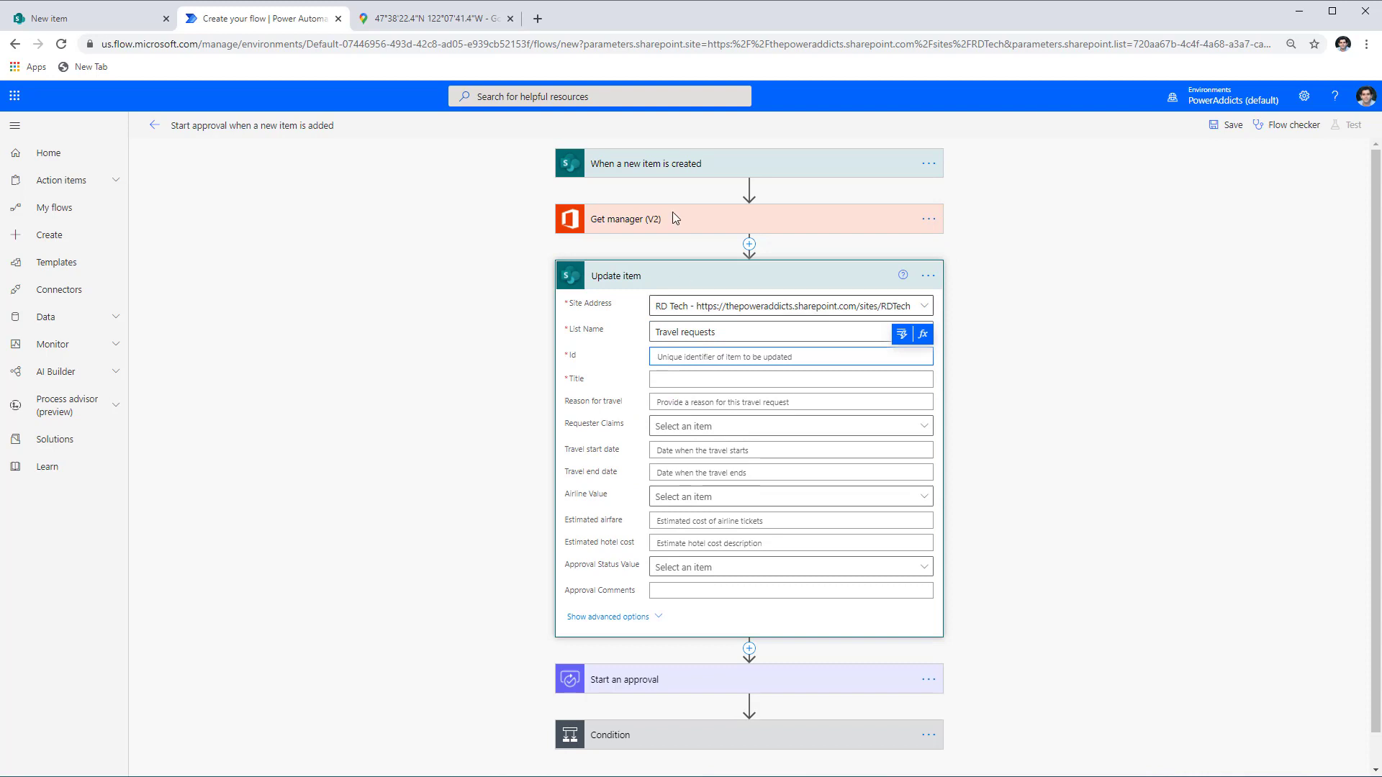
{"action": "left_click", "coordinate": [905, 335]}
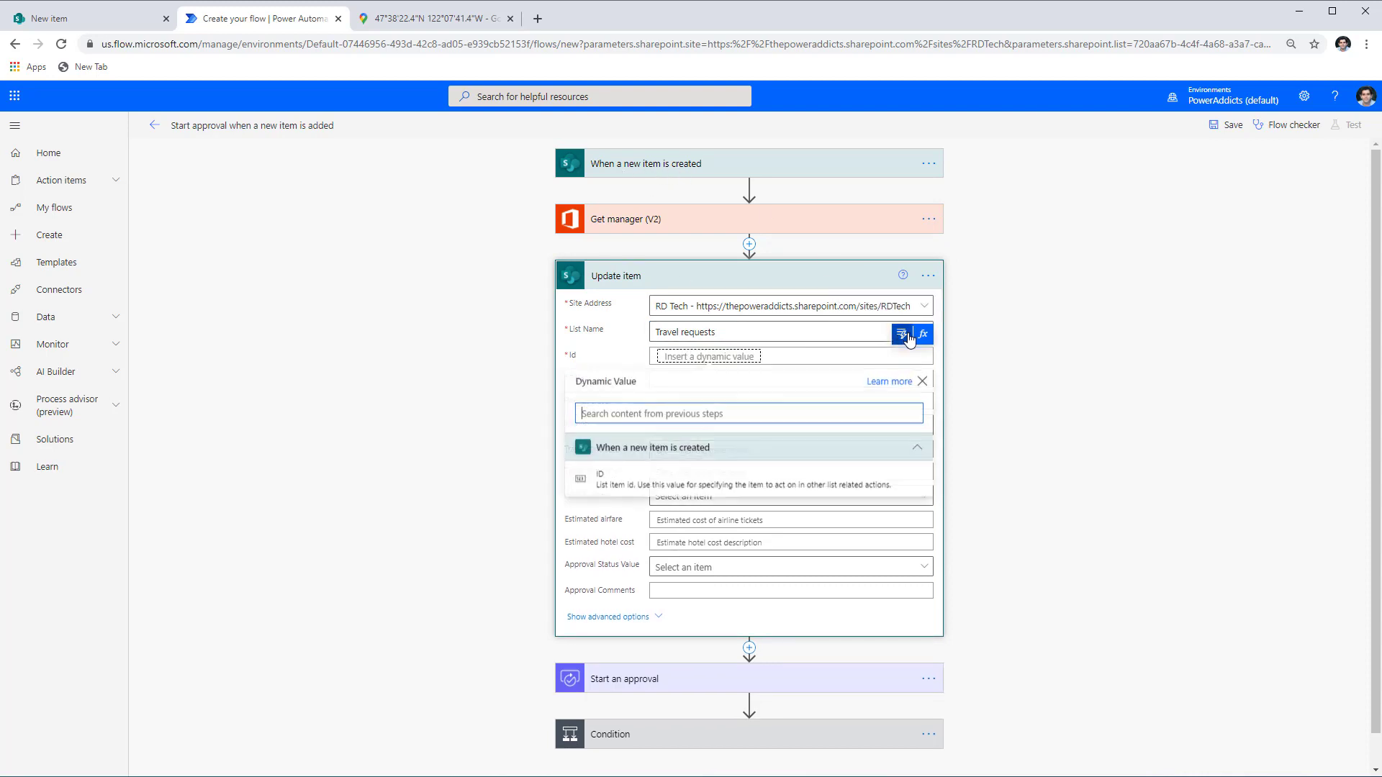
{"action": "left_click", "coordinate": [712, 484]}
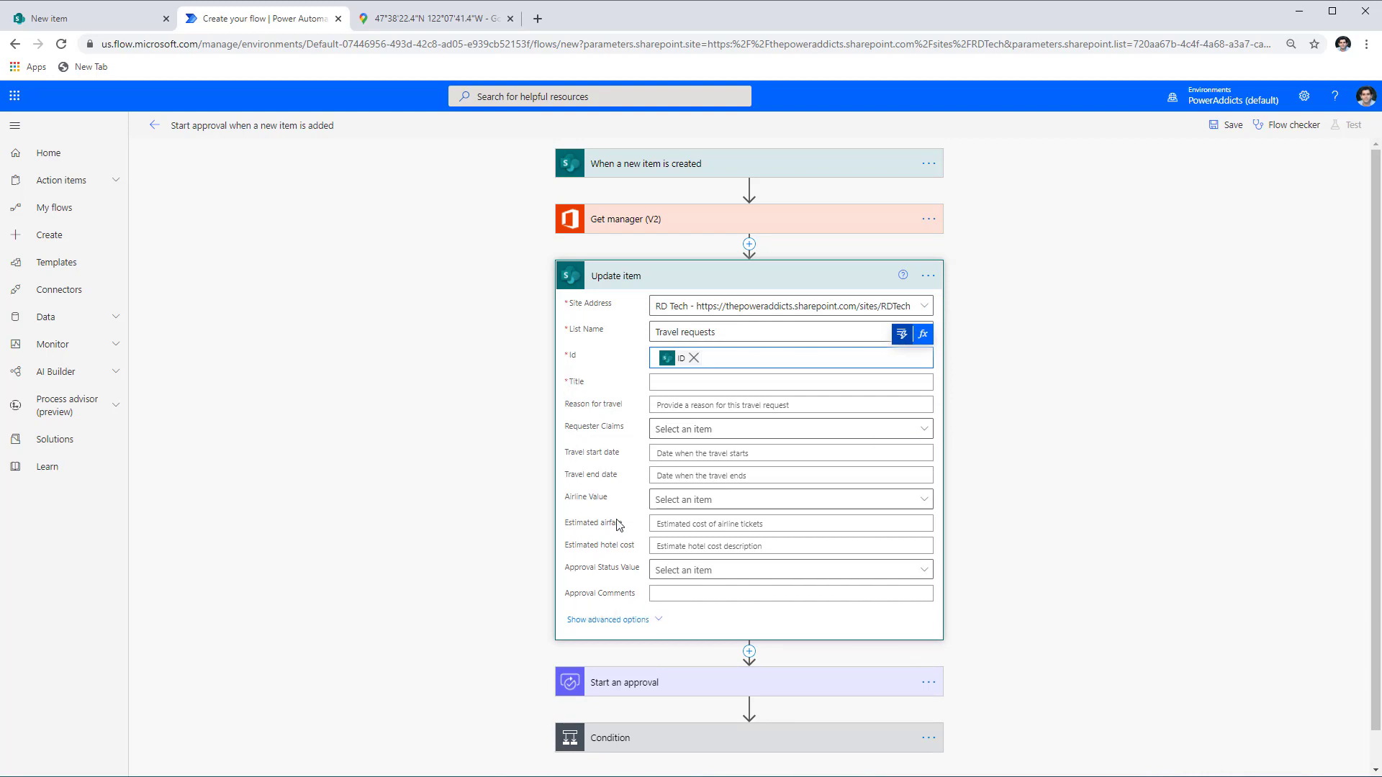
{"action": "left_click", "coordinate": [658, 383]}
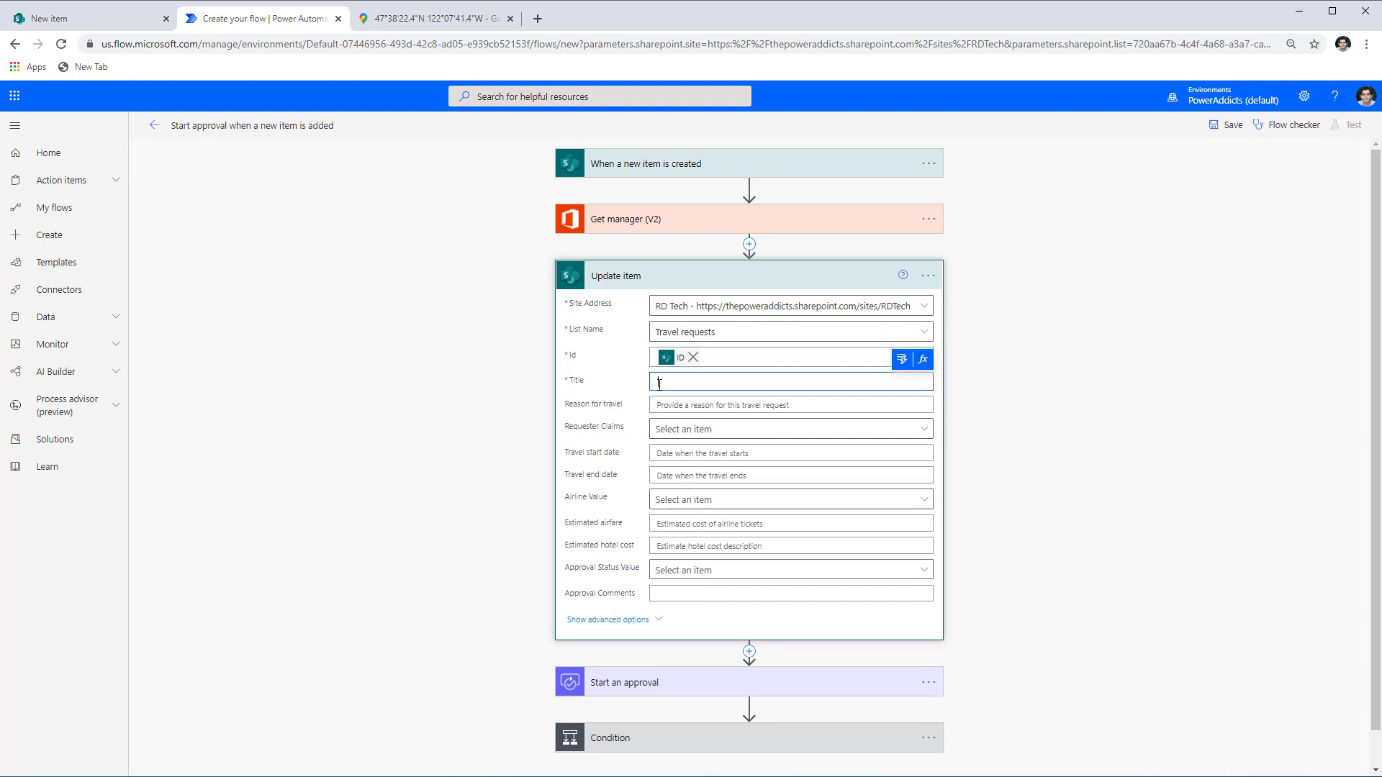
{"action": "left_click", "coordinate": [902, 358]}
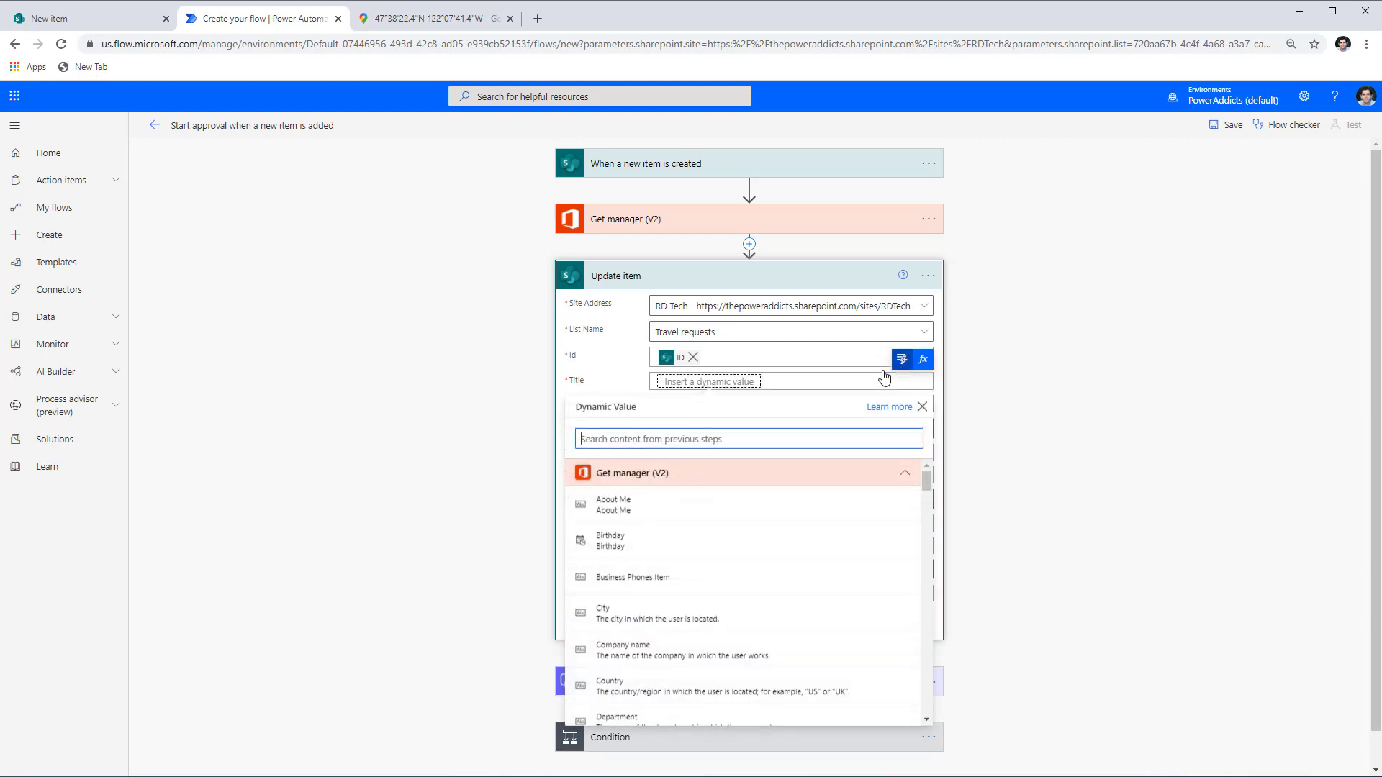
{"action": "type", "text": "title"}
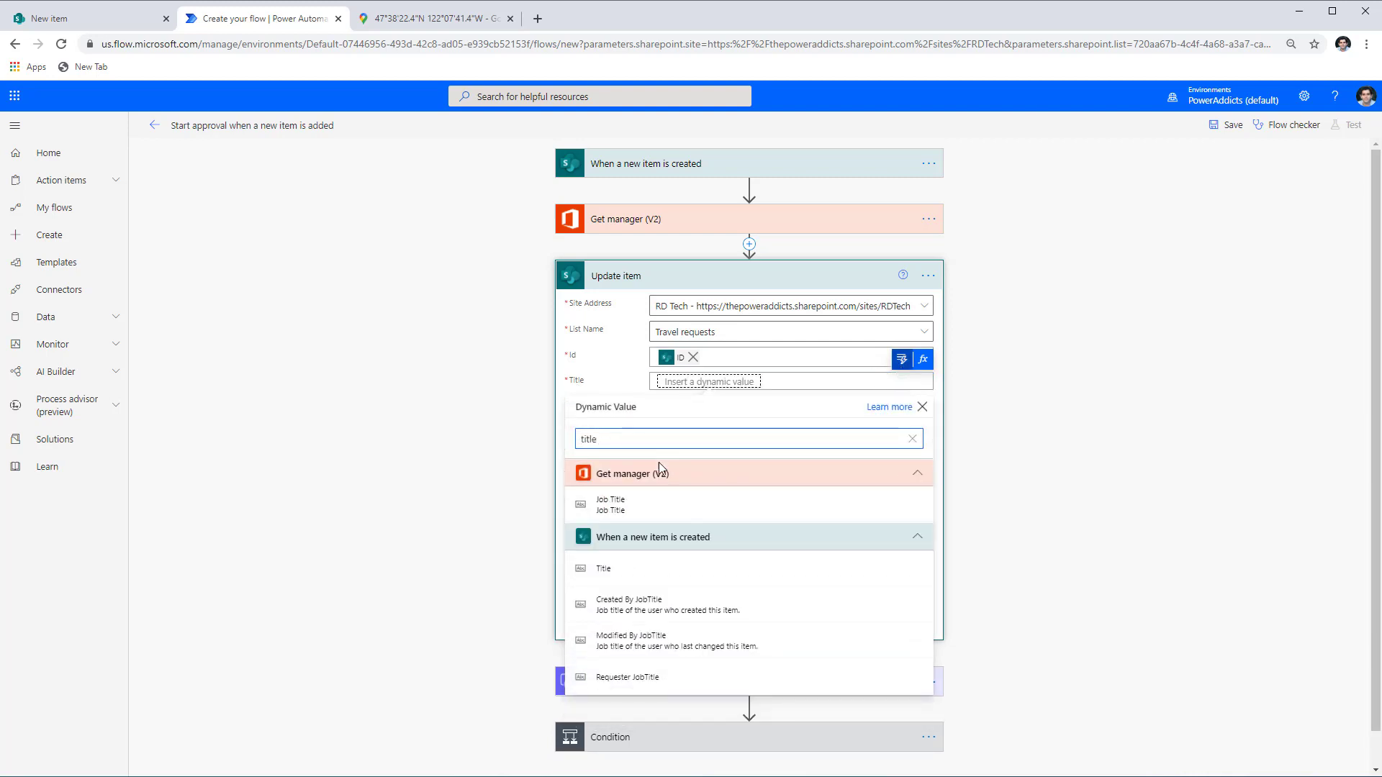
{"action": "left_click", "coordinate": [702, 571]}
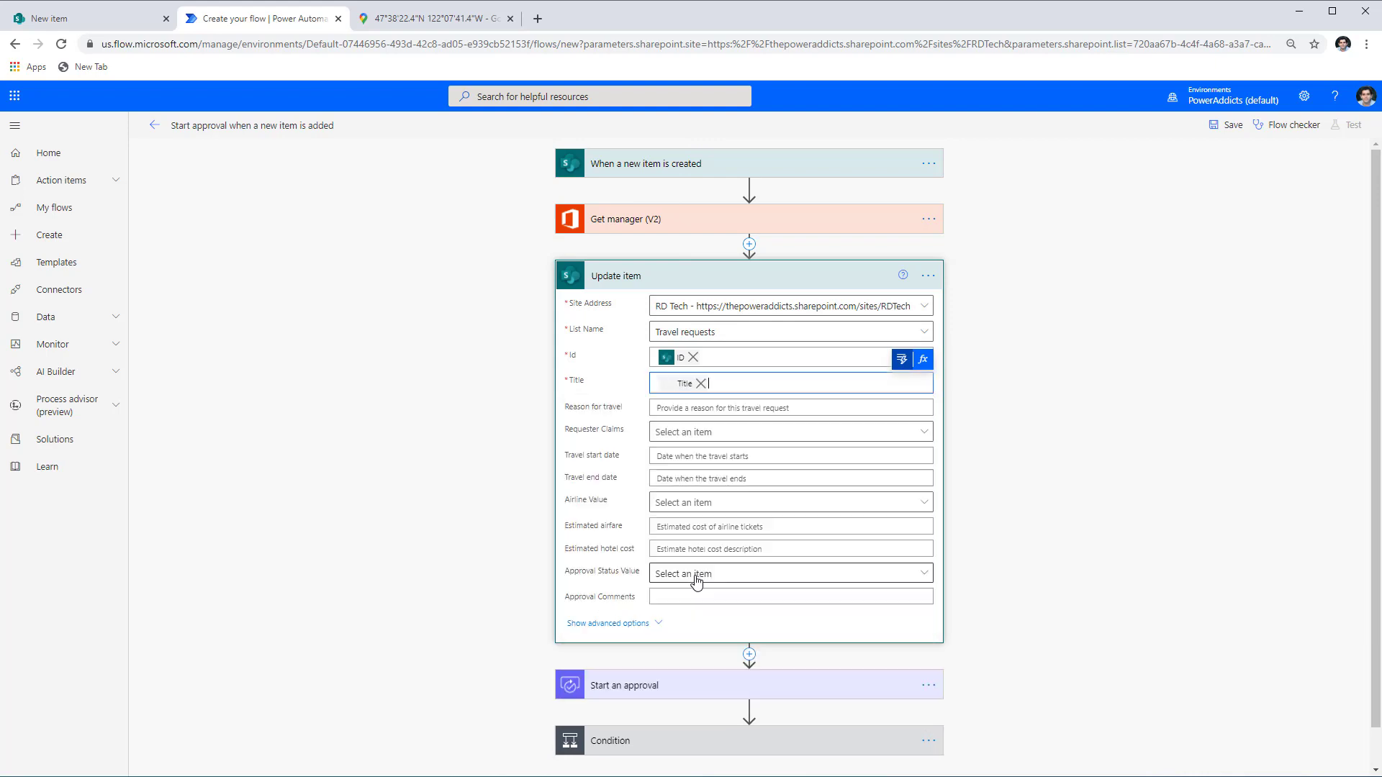
Set the Update item action's Approval Status Value to Pending Manager Approval.
{"action": "left_click", "coordinate": [699, 574]}
{"action": "left_click", "coordinate": [1014, 547]}
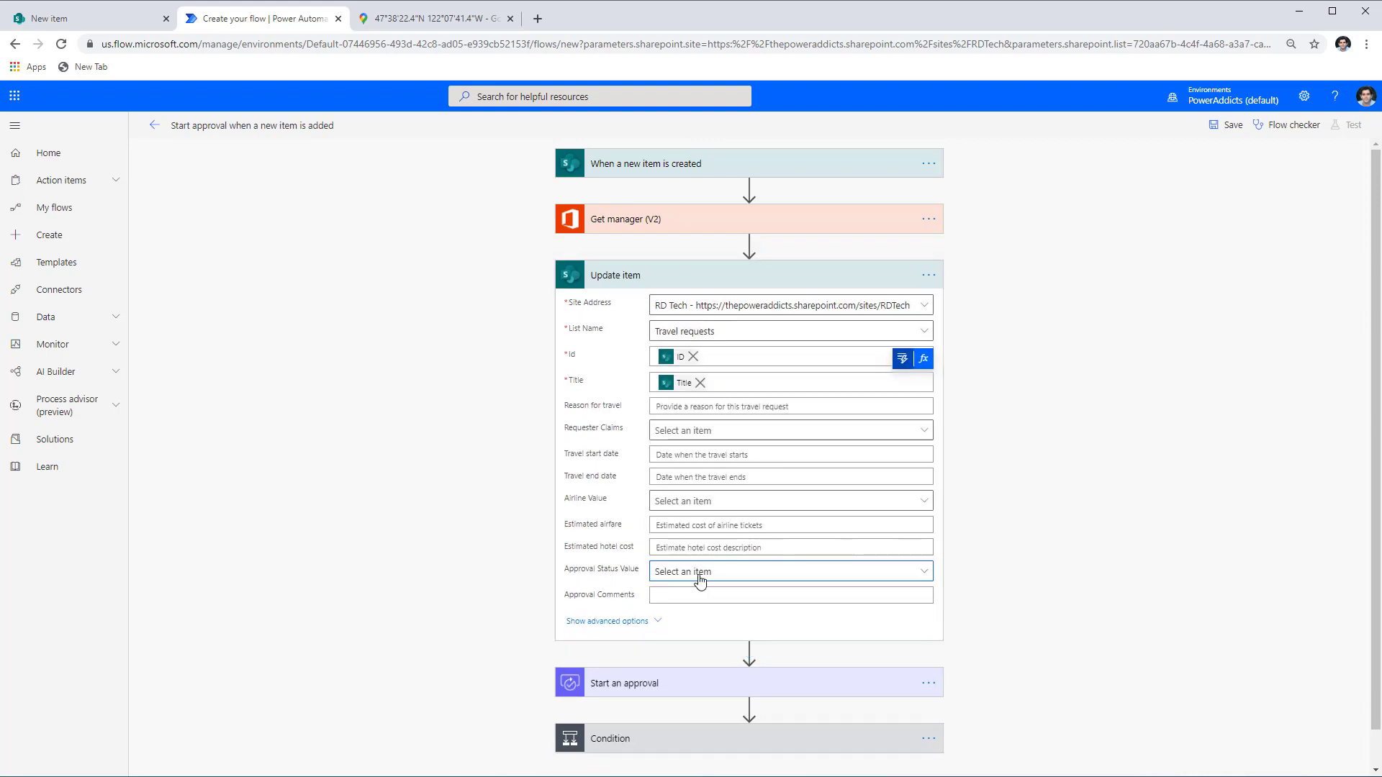
{"action": "left_click", "coordinate": [924, 574]}
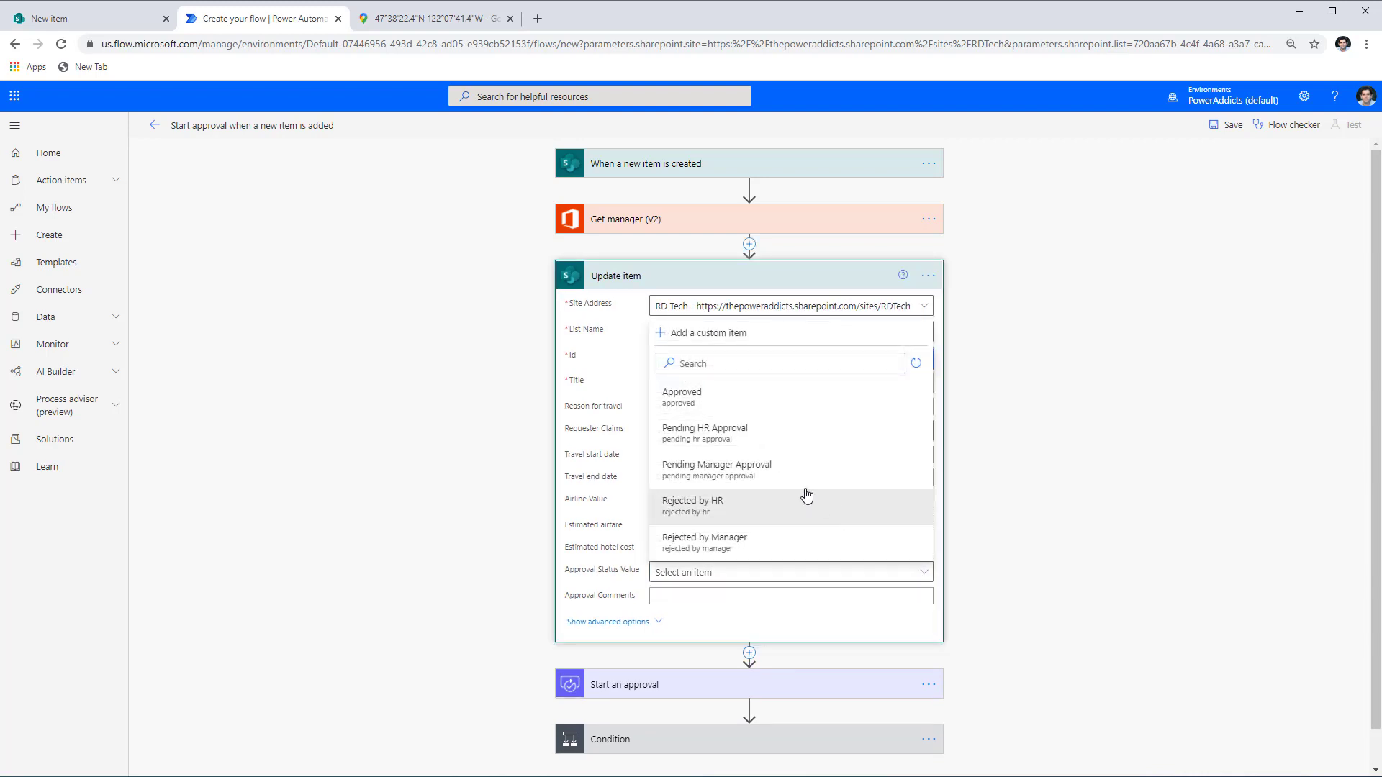
{"action": "left_click", "coordinate": [773, 480]}
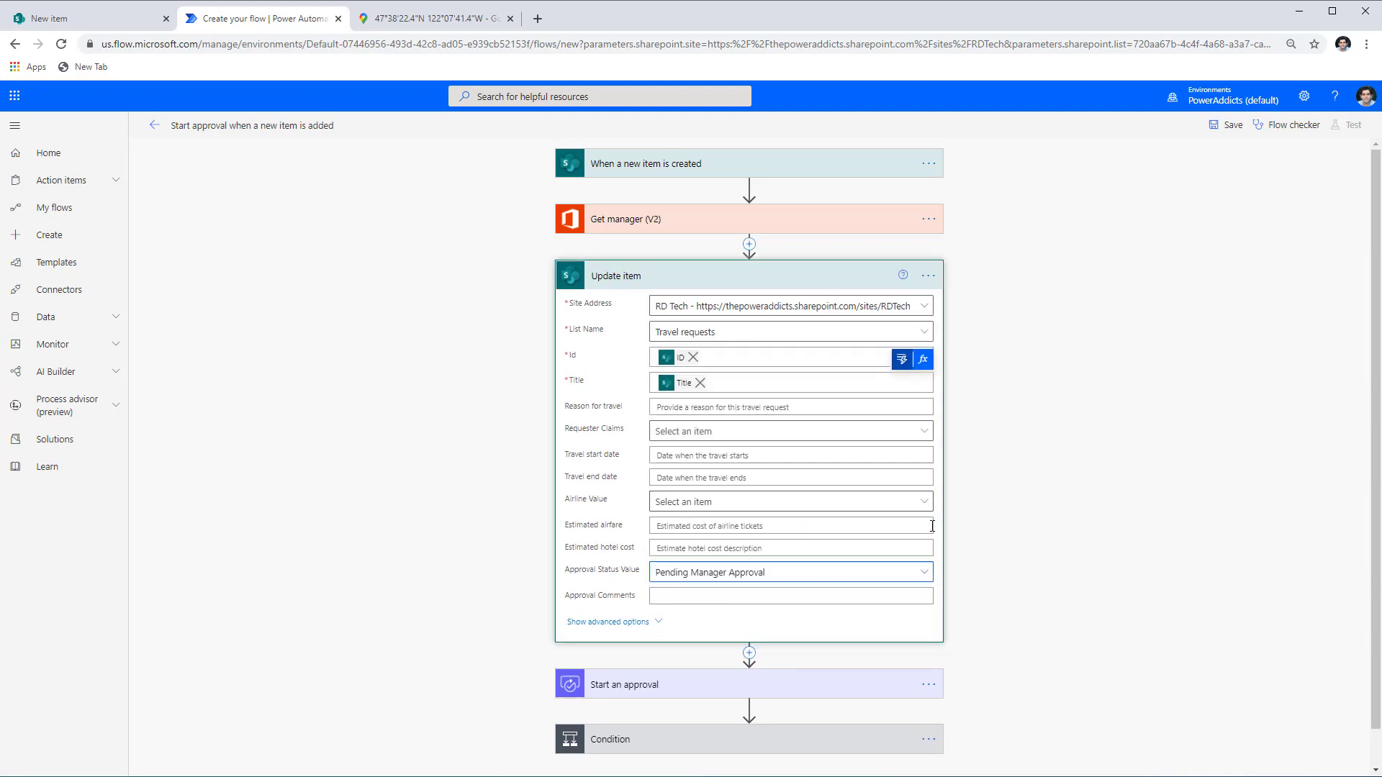
Enter "📝 Approval Process has started" as the Update item action's Approval Comments.
{"action": "scroll", "coordinate": [832, 540], "scroll_direction": "down", "scroll_amount": 1}
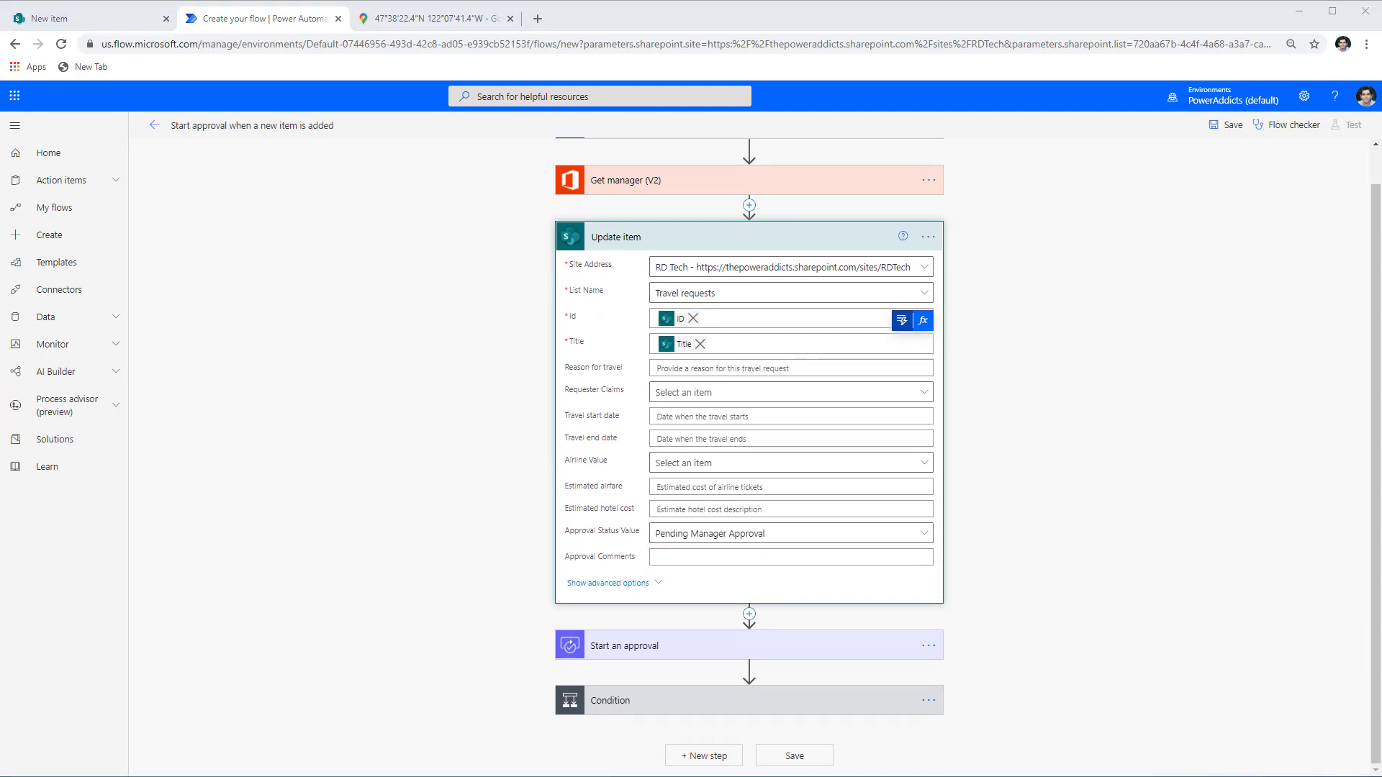
{"action": "left_click", "coordinate": [774, 551]}
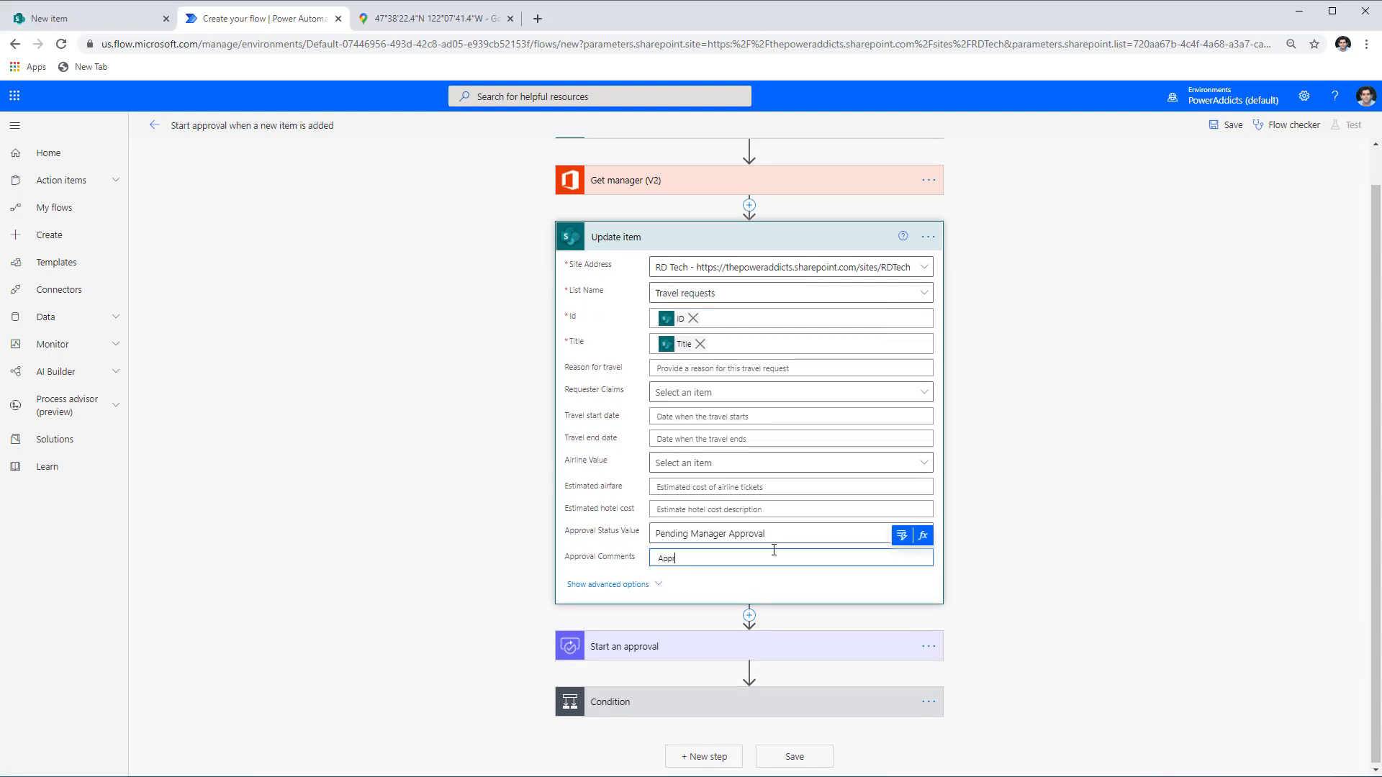
{"action": "type", "text": "Approval Process has started"}
{"action": "key", "text": "Home"}
{"action": "type", "text": "📝"}
{"action": "left_click", "coordinate": [769, 558]}
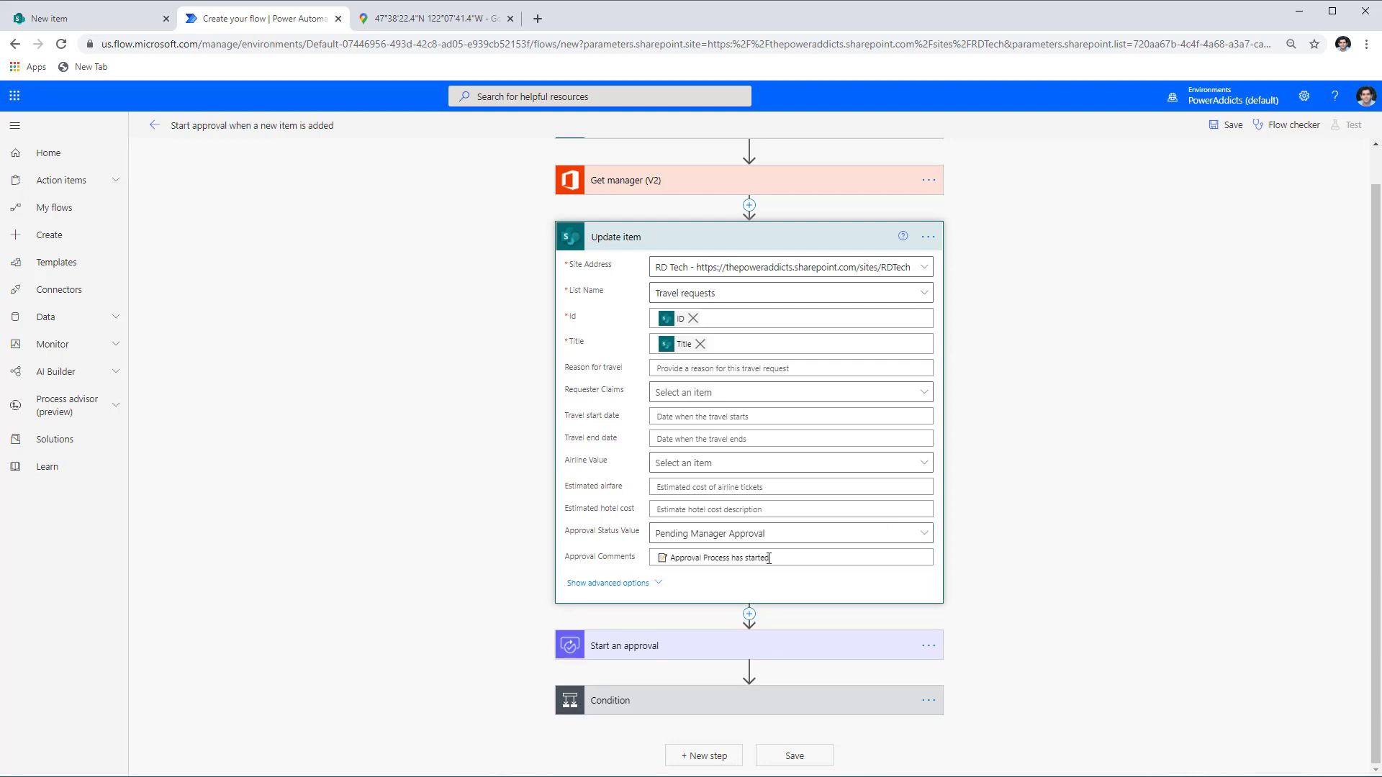
Copy the configured Update item action and add the copy after the approval email in the Condition's If yes branch.
{"action": "scroll", "coordinate": [769, 558], "scroll_direction": "down", "scroll_amount": 5}
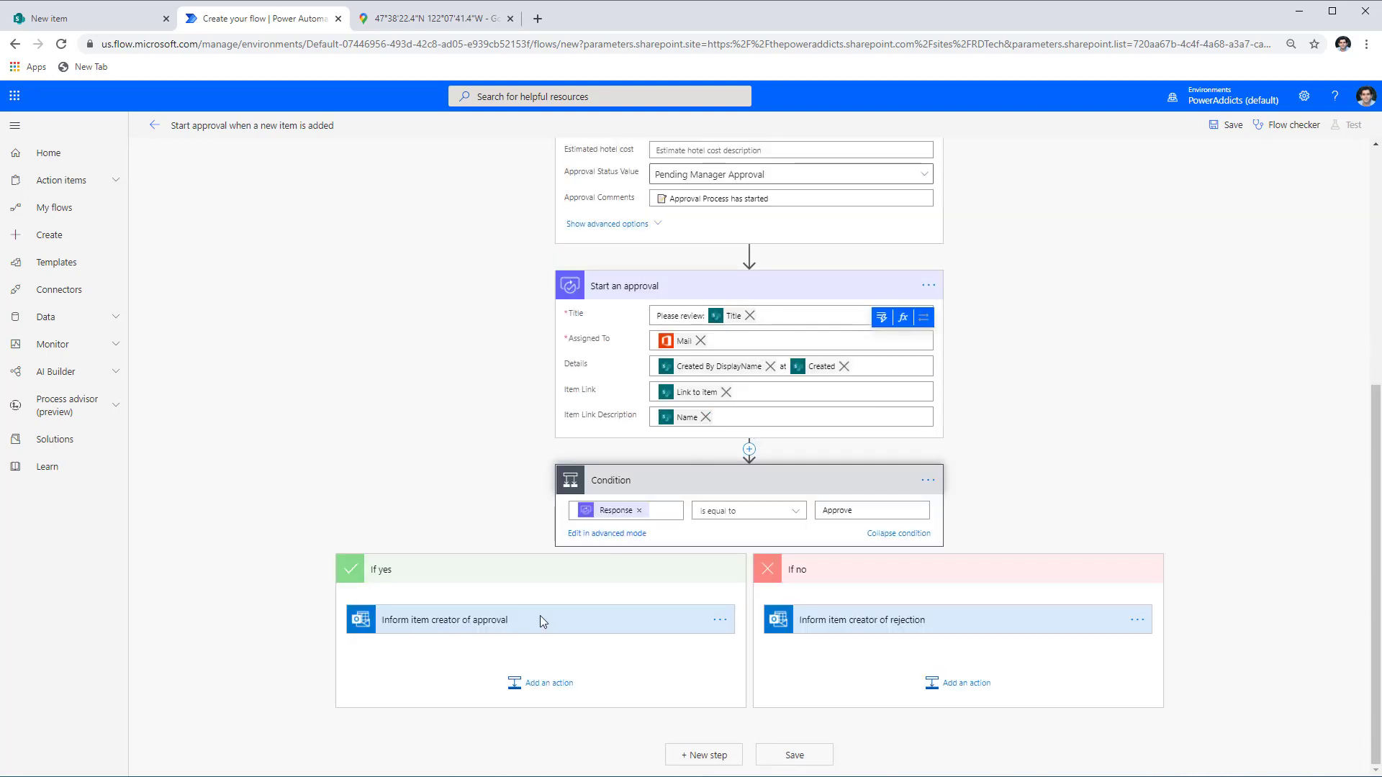
{"action": "left_click", "coordinate": [488, 623]}
{"action": "left_click", "coordinate": [957, 621]}
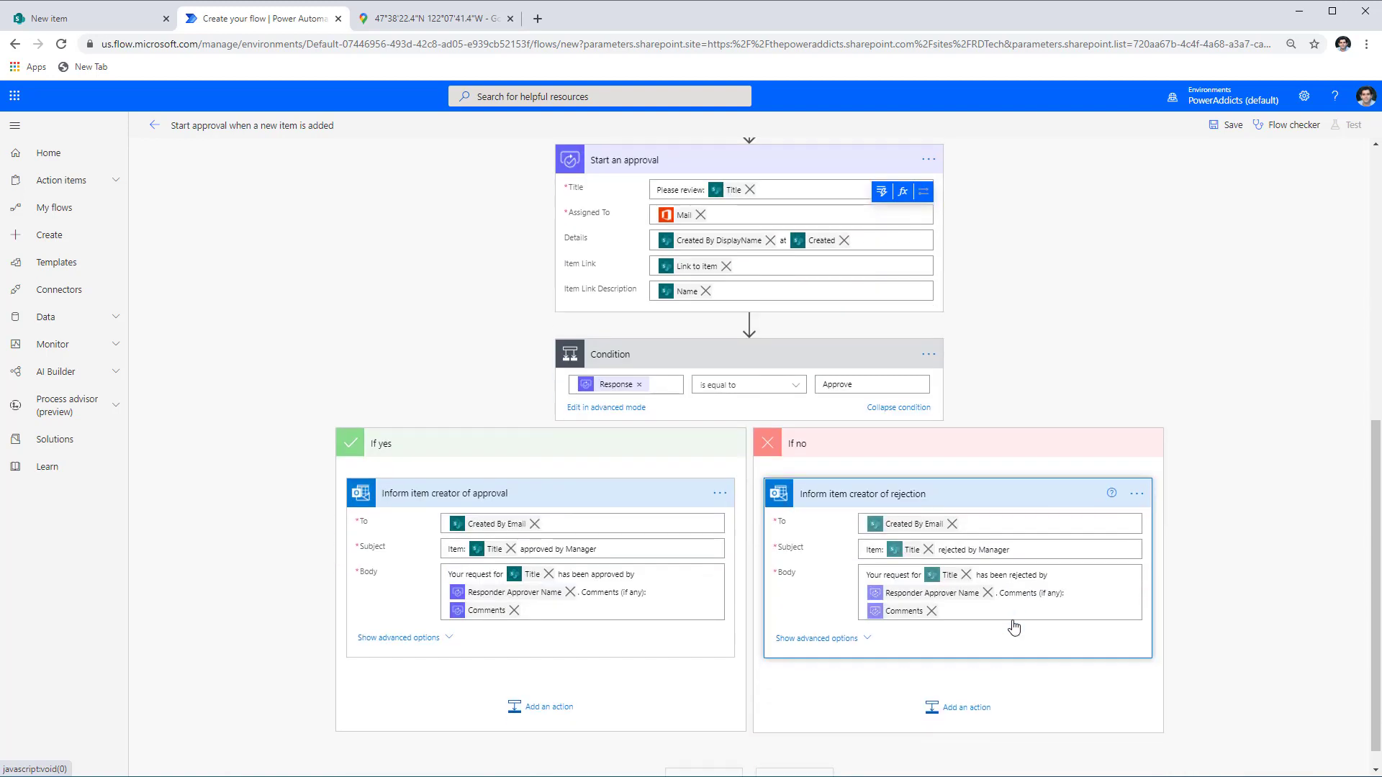
{"action": "scroll", "coordinate": [1013, 628], "scroll_direction": "down", "scroll_amount": 1}
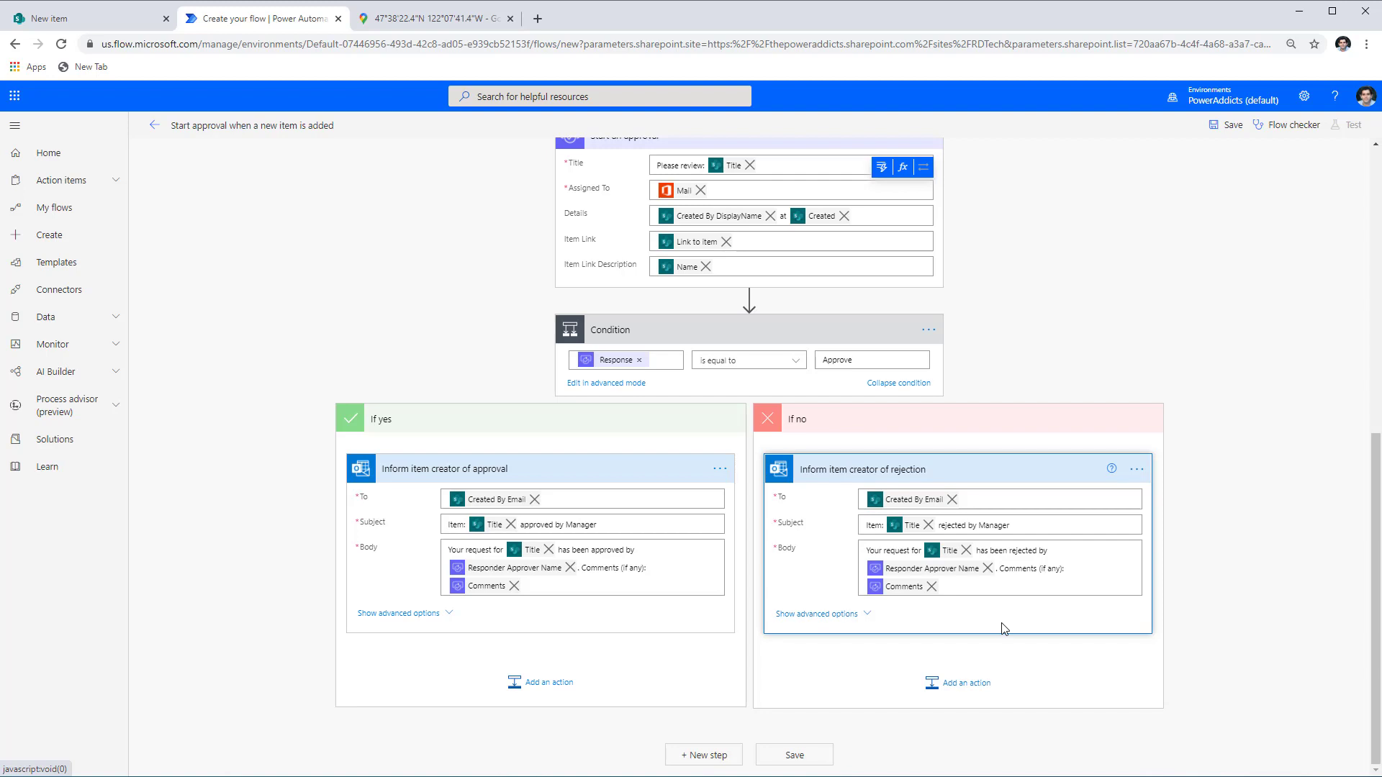
{"action": "scroll", "coordinate": [855, 663], "scroll_direction": "up", "scroll_amount": 7}
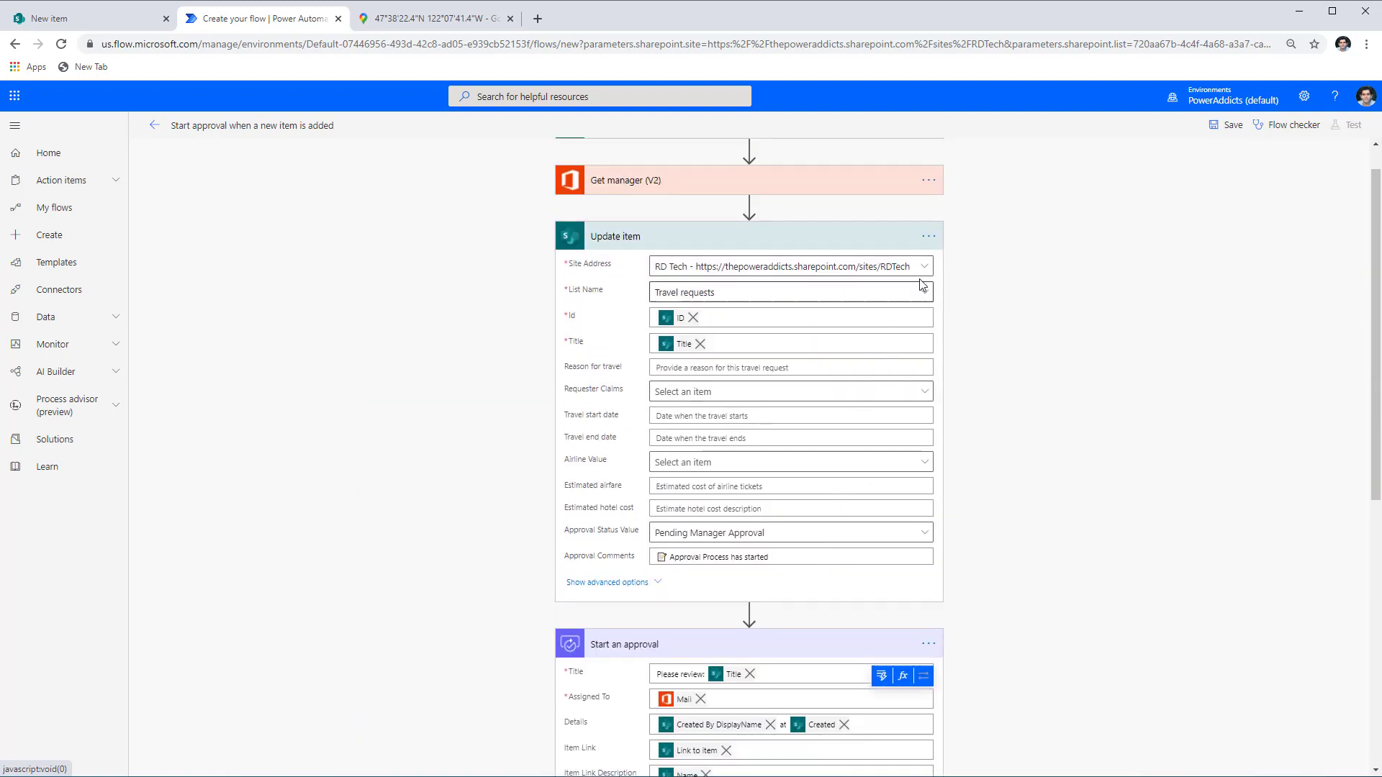
{"action": "left_click", "coordinate": [929, 241]}
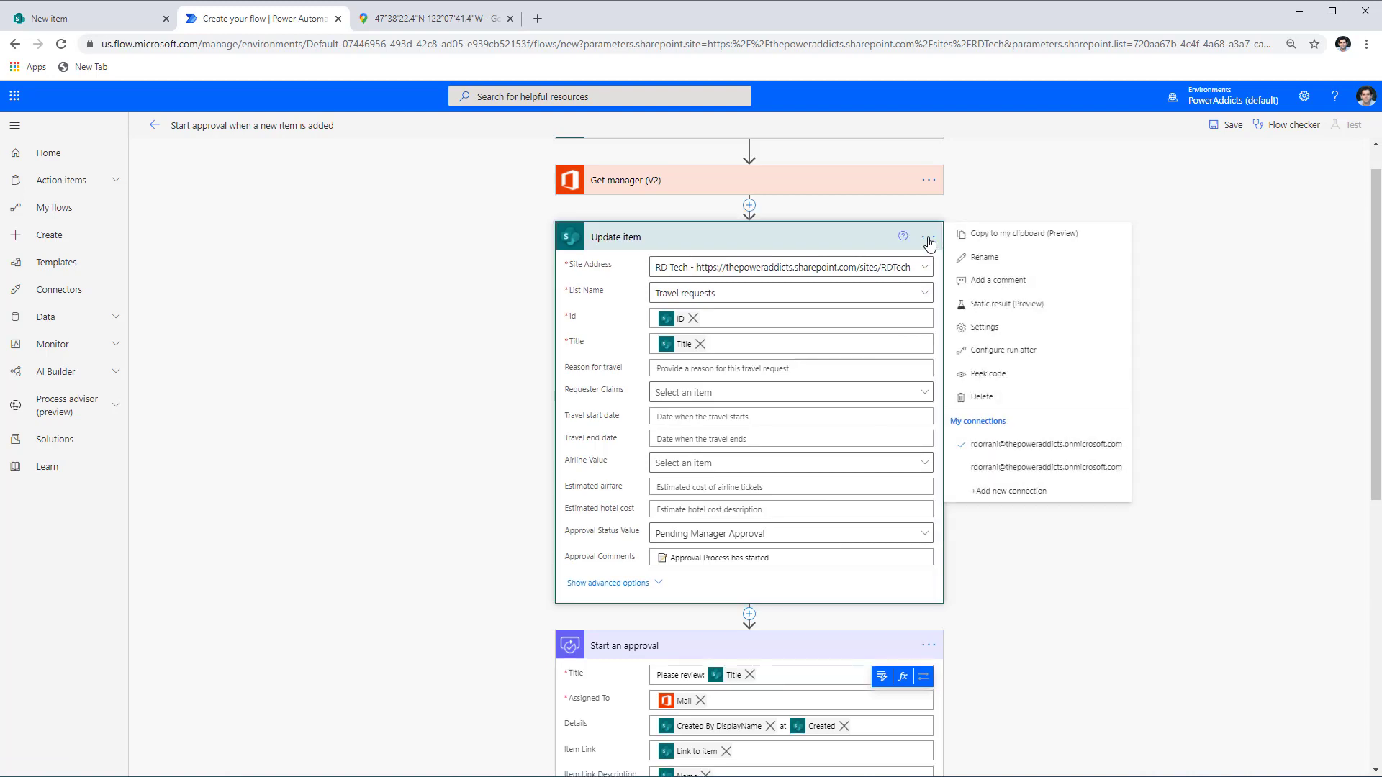
{"action": "left_click", "coordinate": [993, 235]}
{"action": "scroll", "coordinate": [962, 439], "scroll_direction": "down", "scroll_amount": 7}
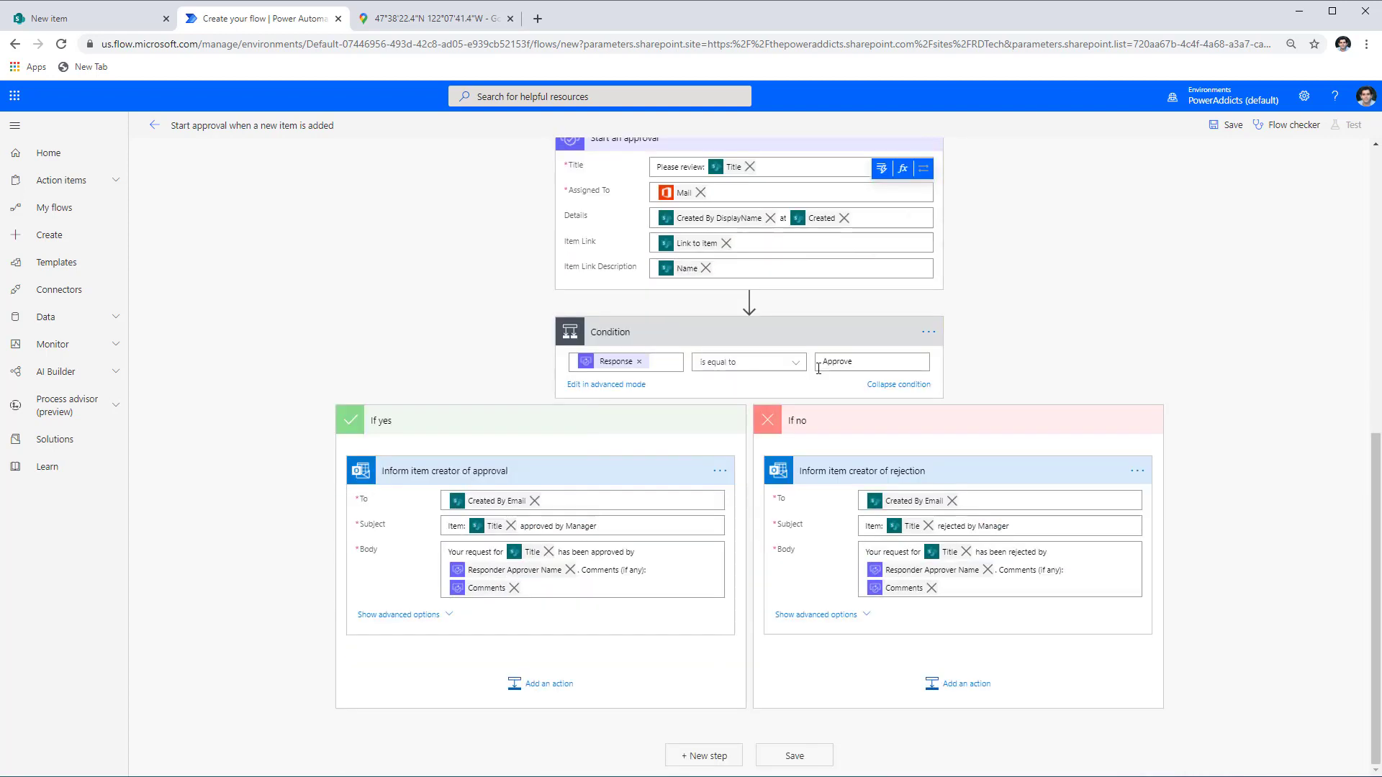
{"action": "left_click", "coordinate": [544, 686]}
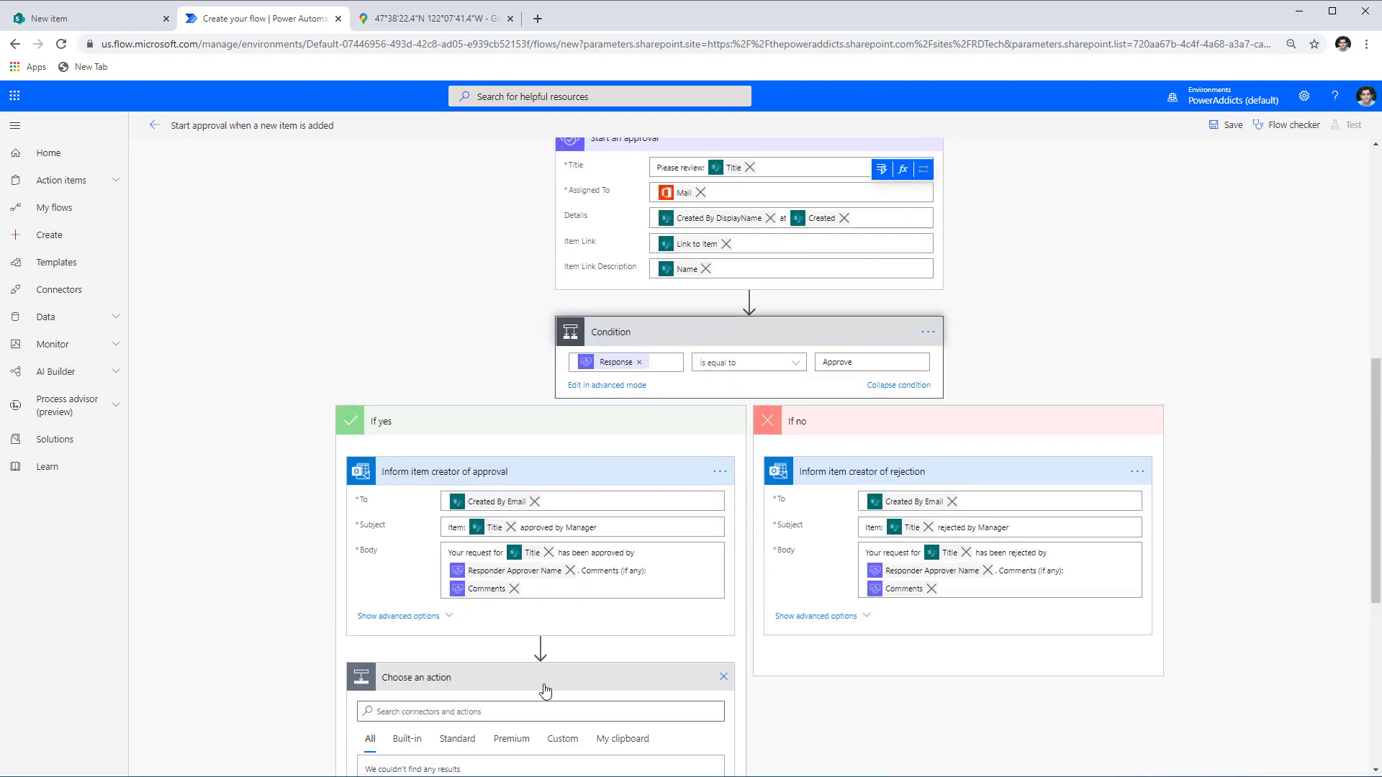
{"action": "left_click", "coordinate": [623, 451]}
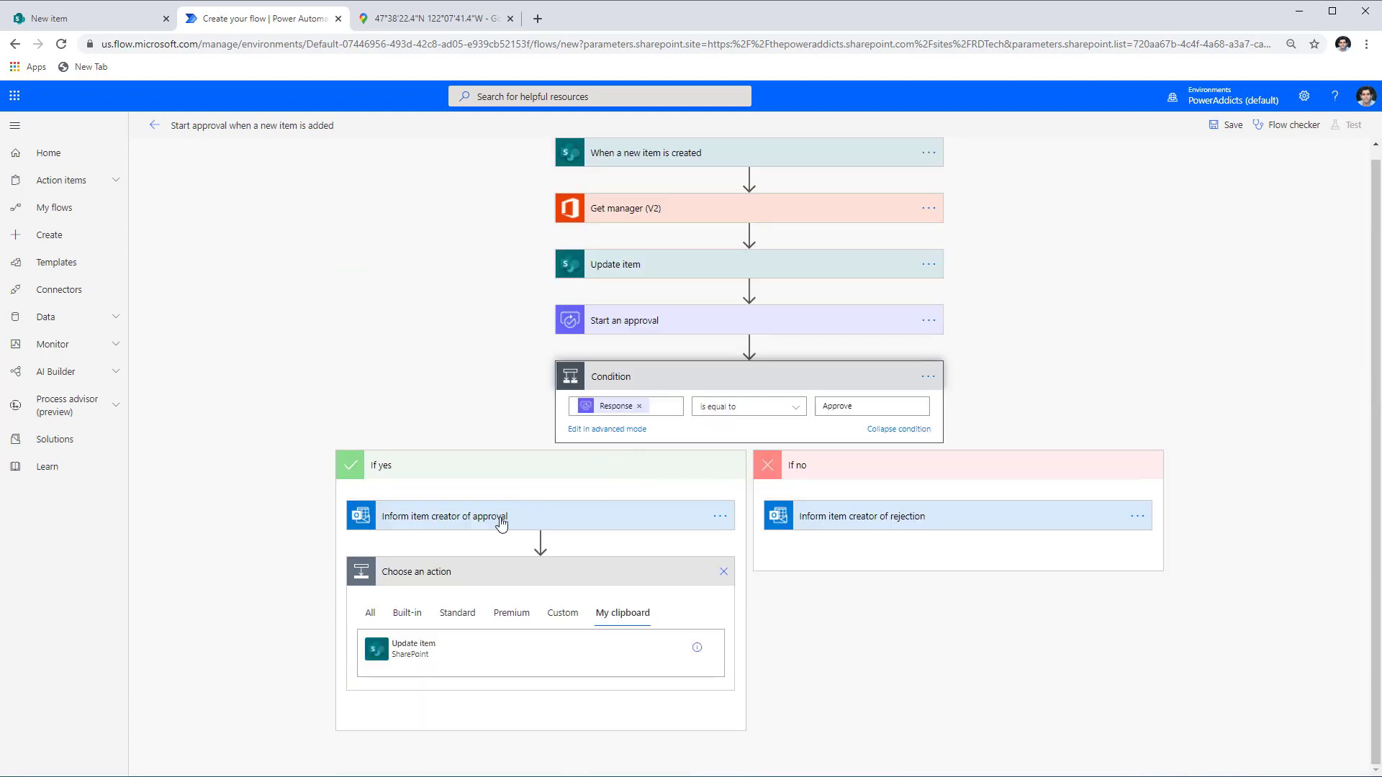
{"action": "left_click", "coordinate": [443, 653]}
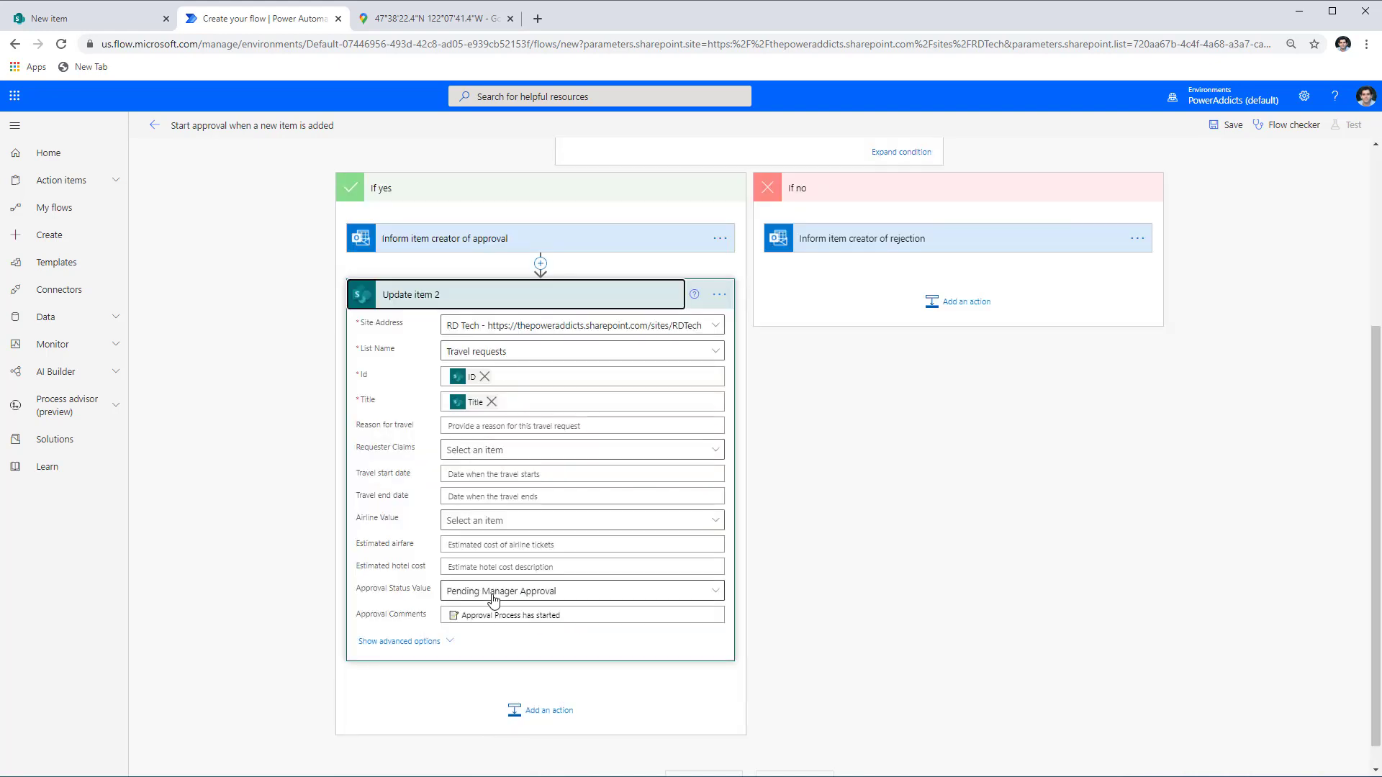
In Update item 2, set Approval Status Value to Pending HR Approval and Approval Comments to "Approved By" Responder Approver Name, a colon and Comments.
{"action": "left_click", "coordinate": [716, 594]}
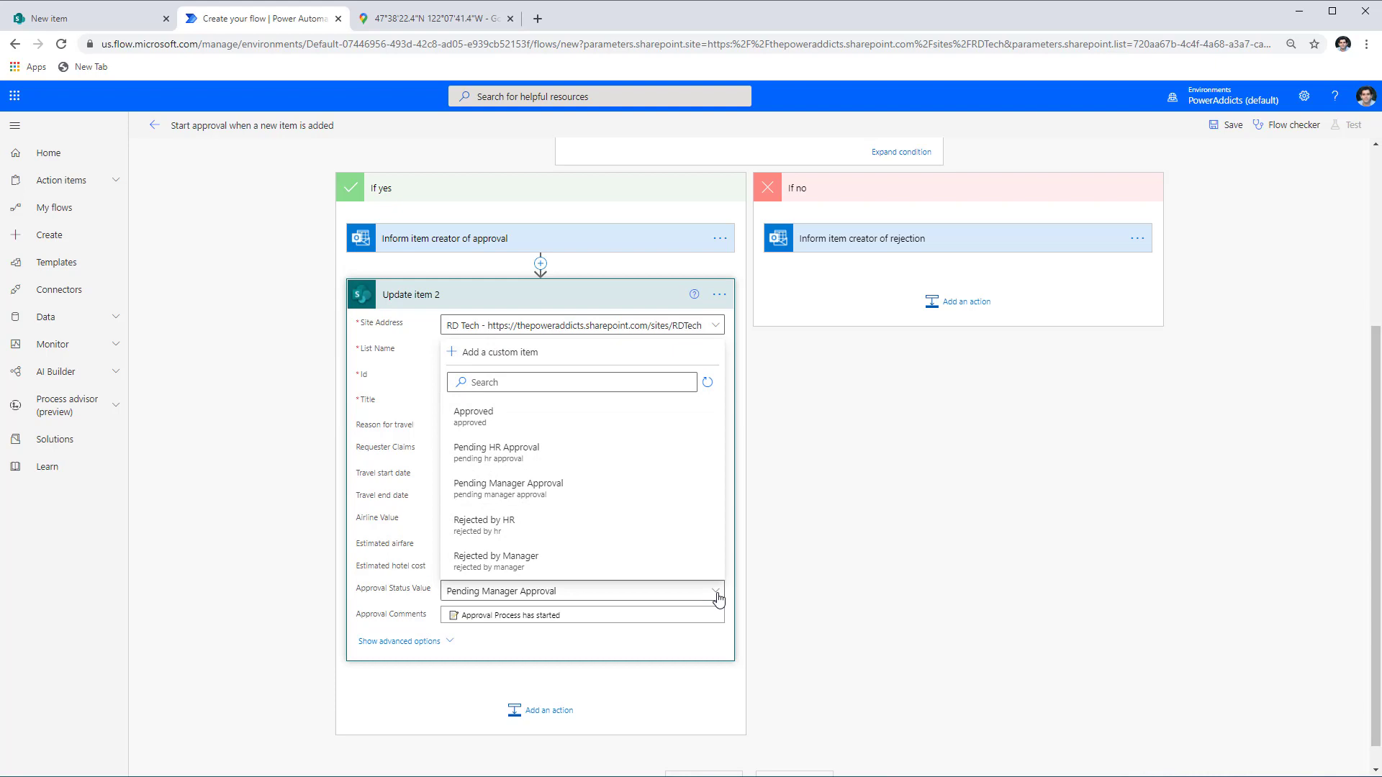
{"action": "left_click", "coordinate": [532, 461]}
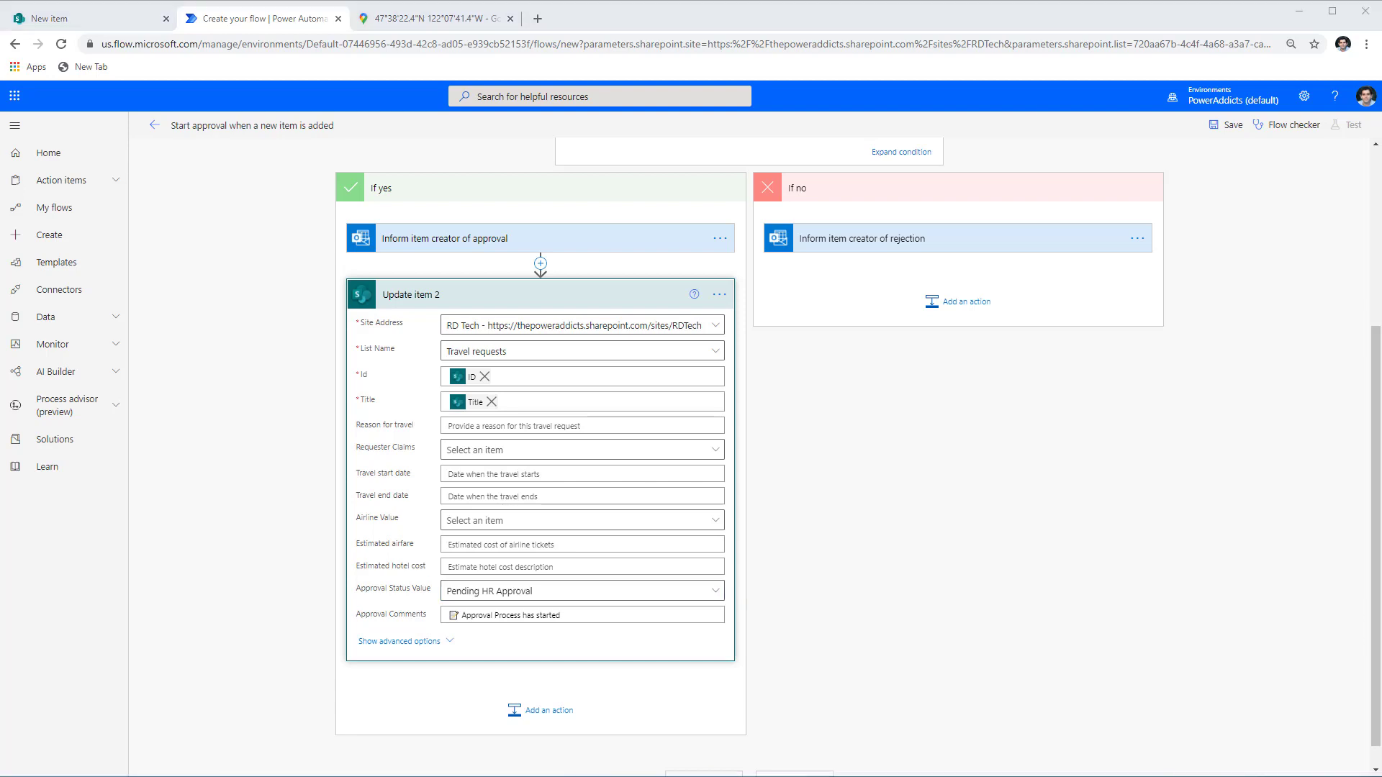
{"action": "left_click", "coordinate": [602, 612]}
{"action": "type", "text": "Approved by"}
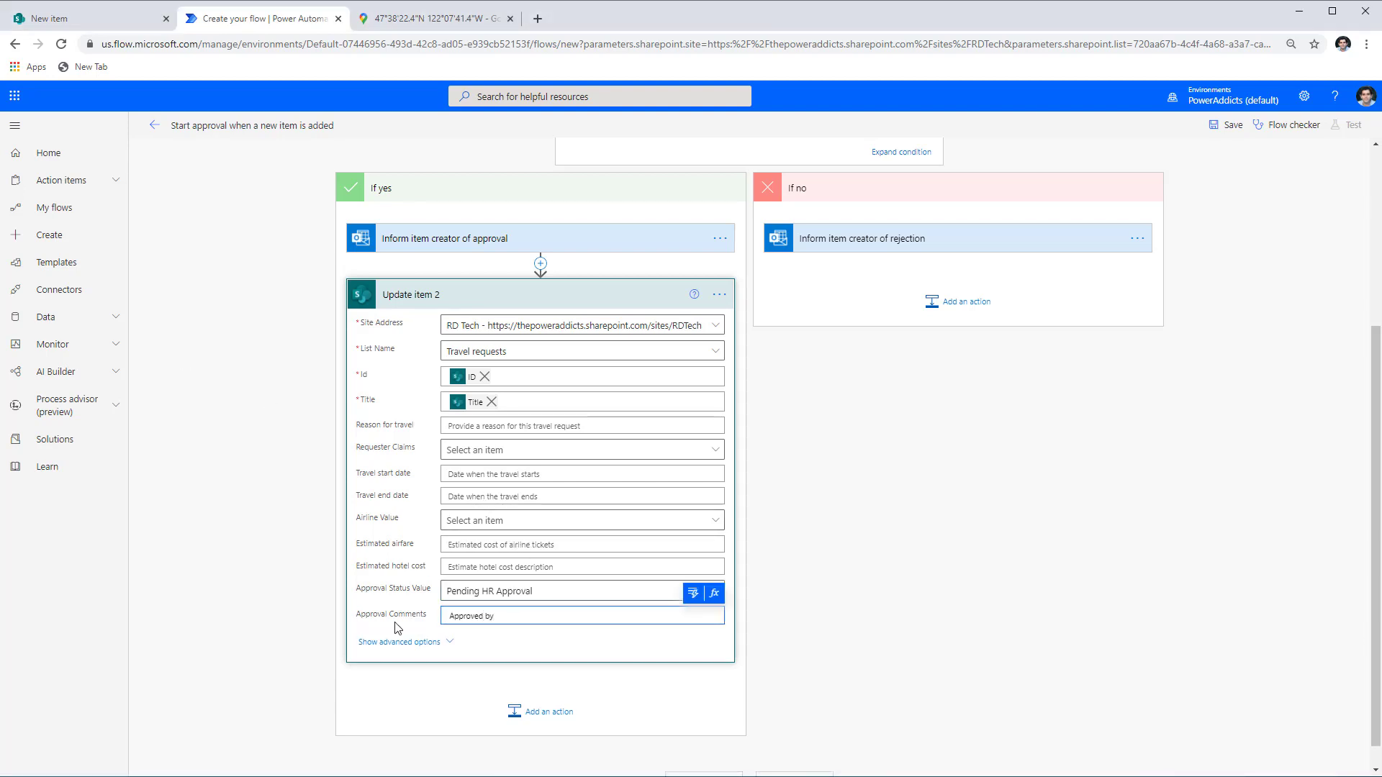
{"action": "left_click", "coordinate": [693, 600]}
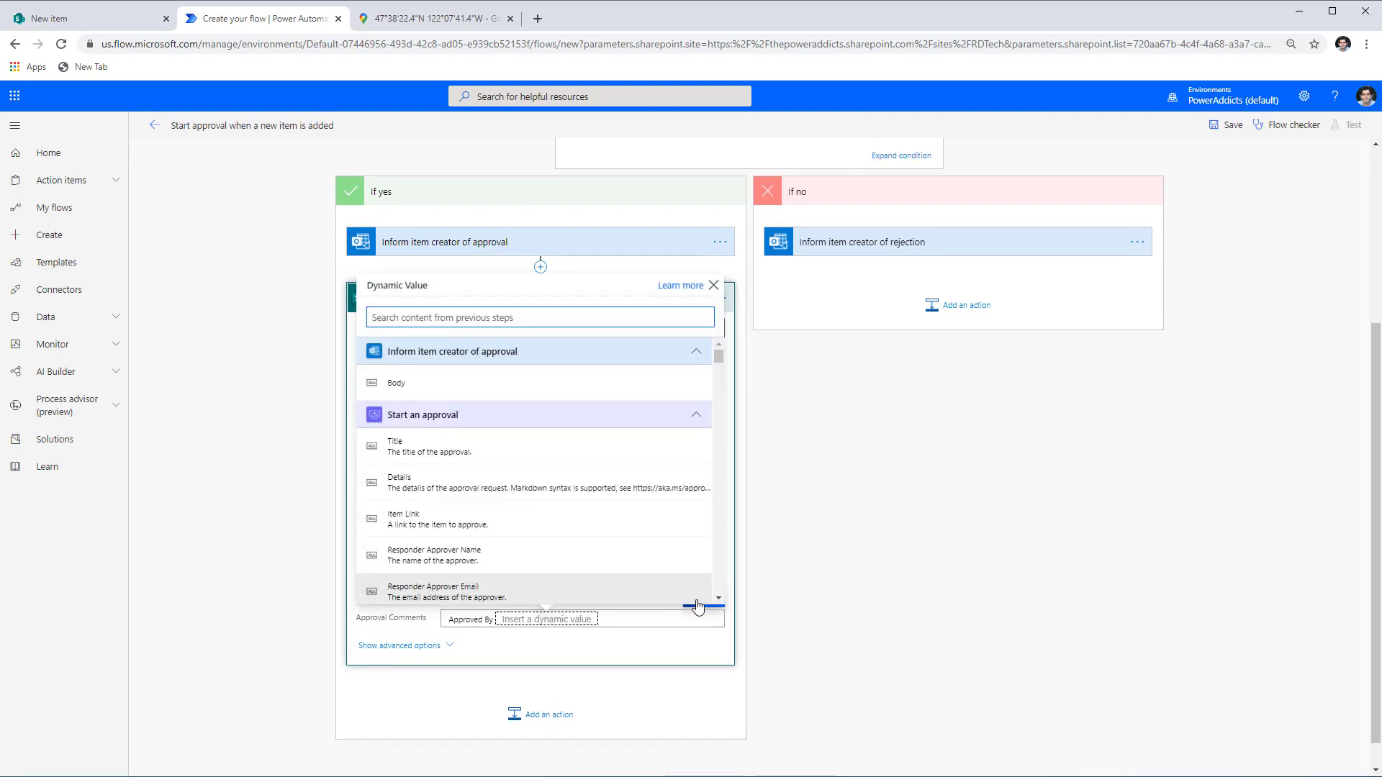
{"action": "type", "text": "approver"}
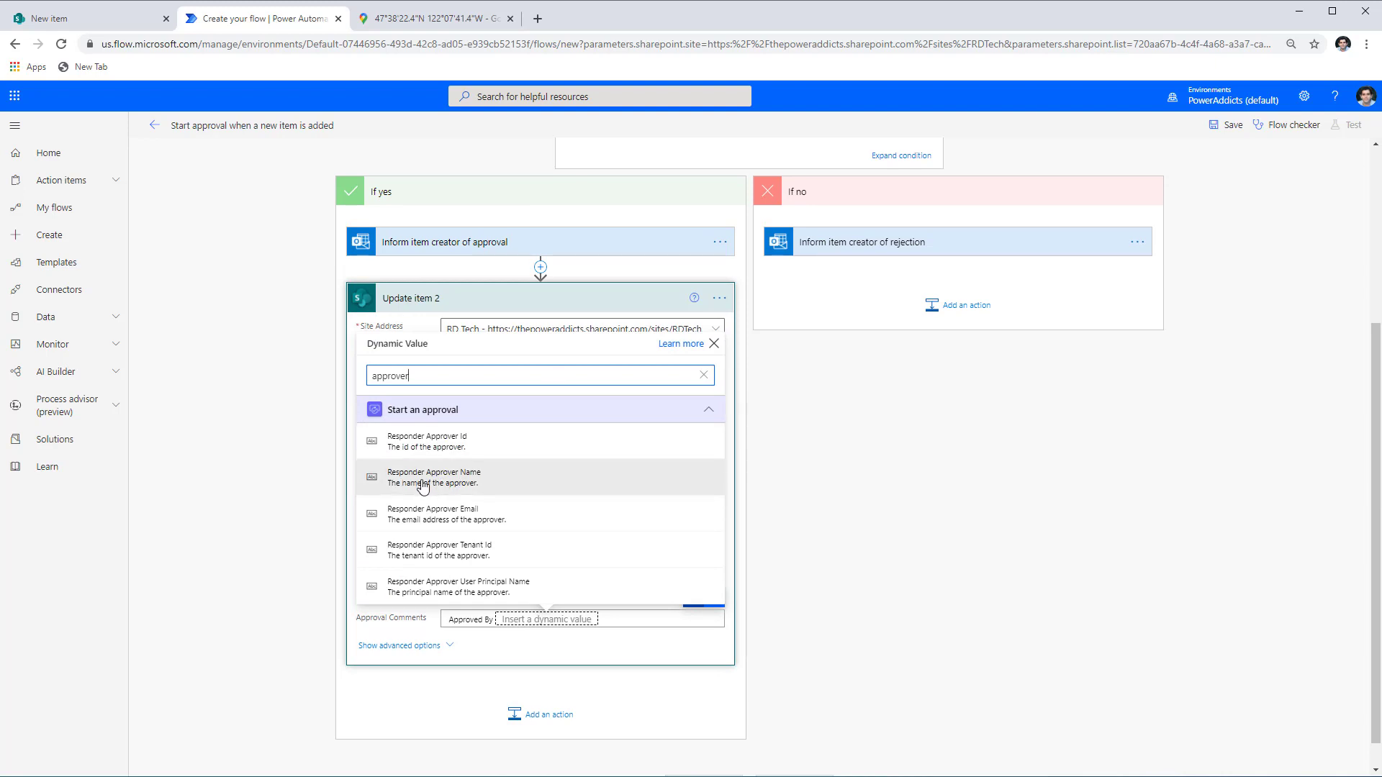
{"action": "left_click", "coordinate": [482, 484]}
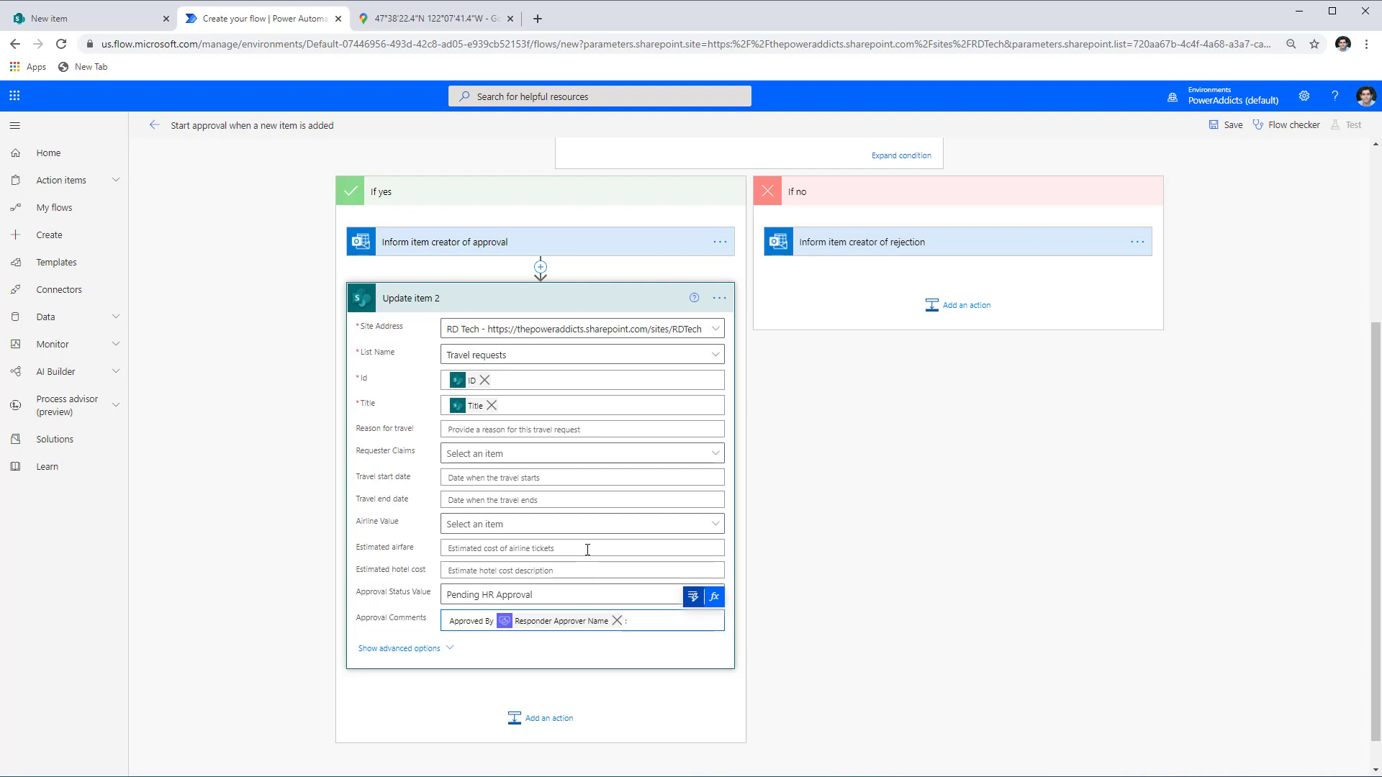
{"action": "left_click", "coordinate": [693, 599]}
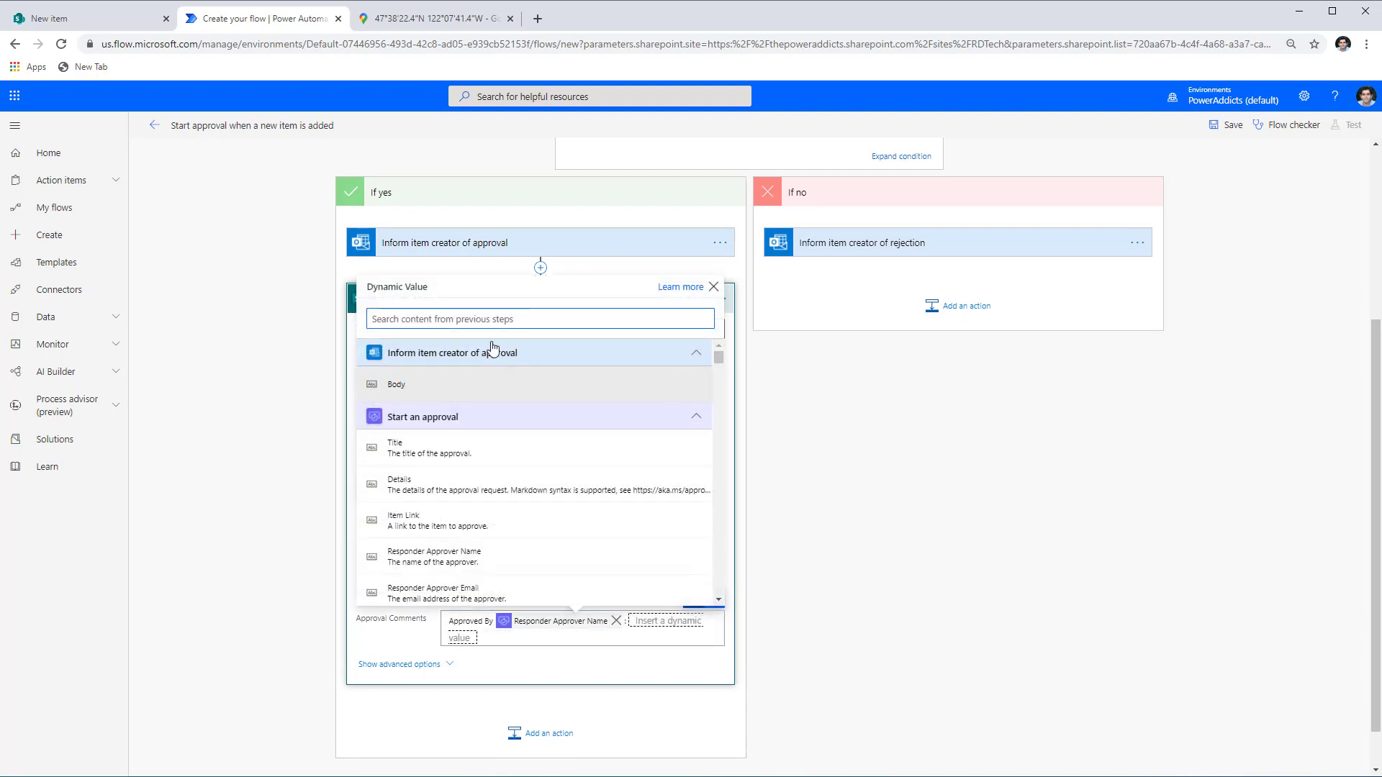
{"action": "type", "text": "comment"}
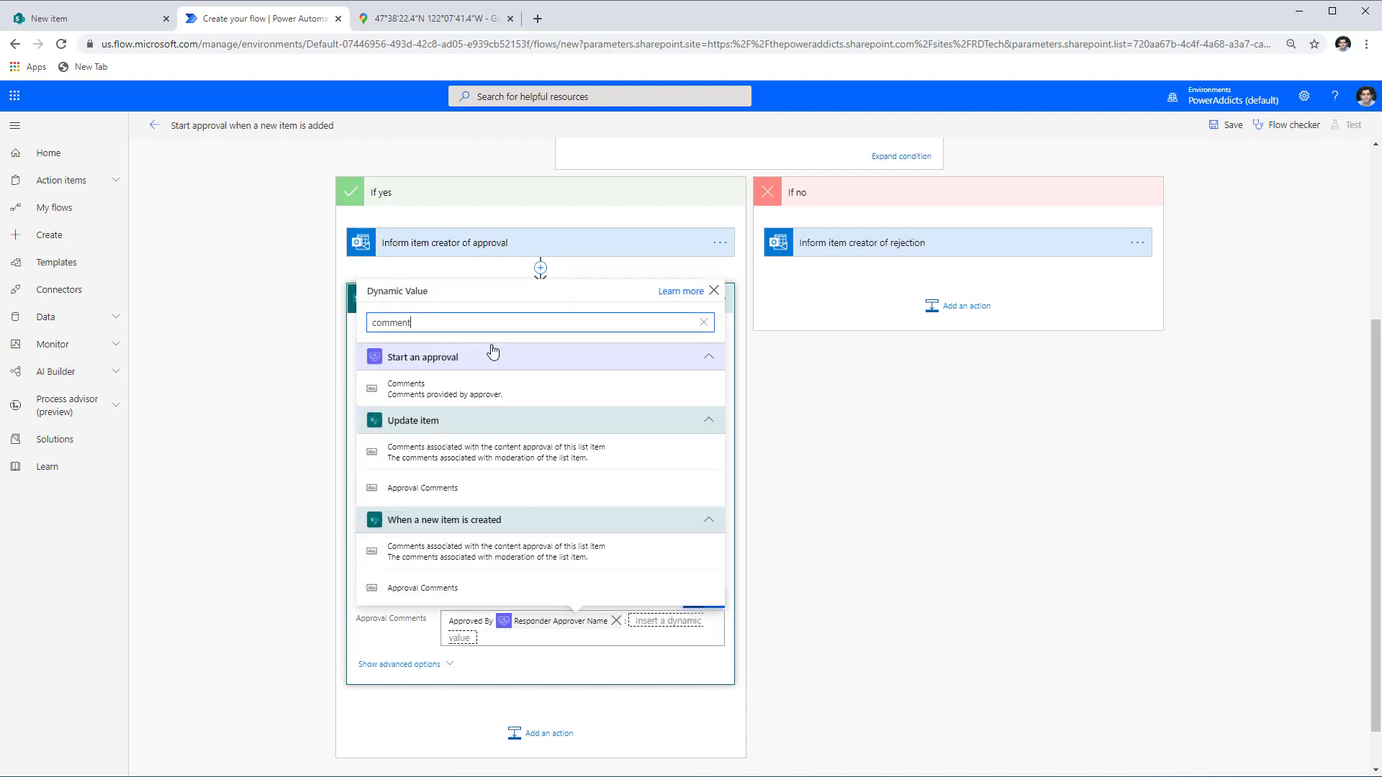
{"action": "left_click", "coordinate": [479, 397]}
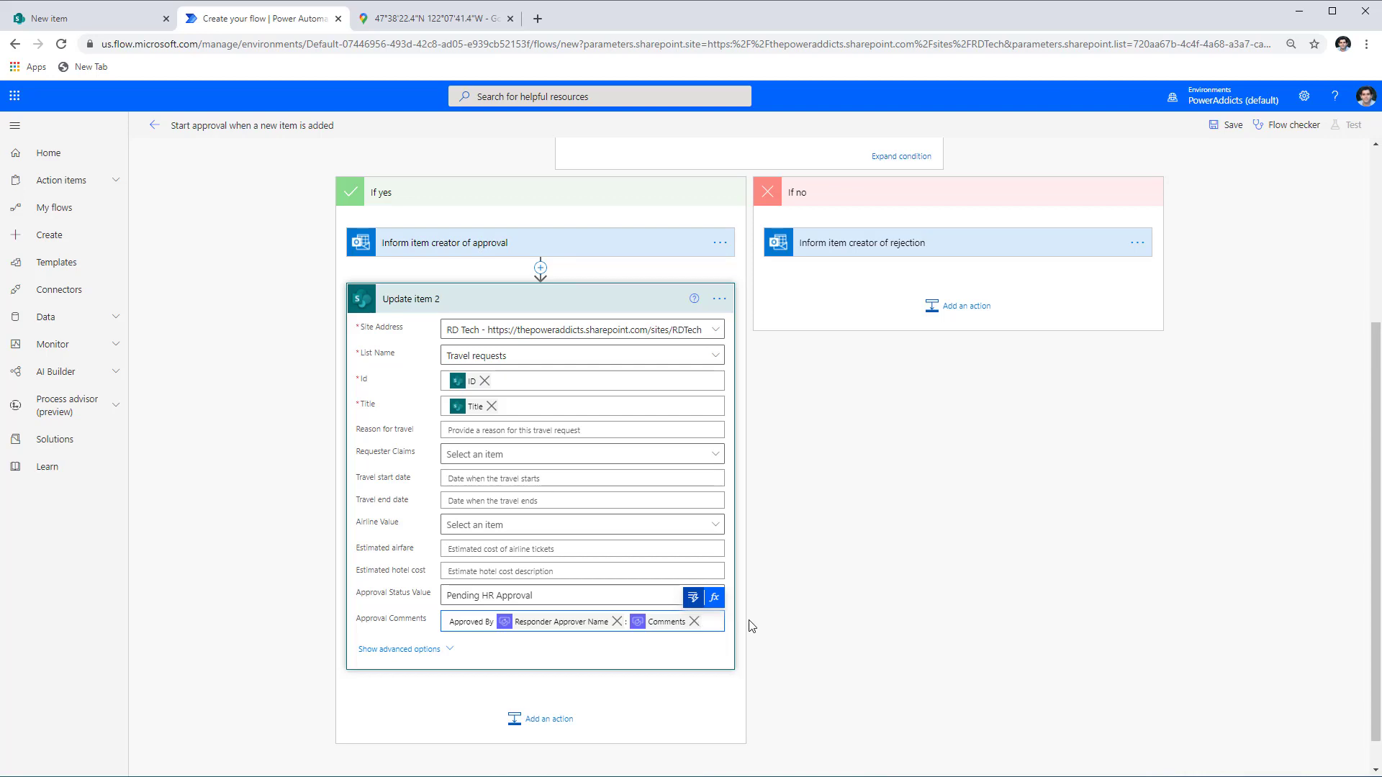
Insert the Update item action's Approval Comments dynamic value on a new line in Update item 2's Approval Comments.
{"action": "scroll", "coordinate": [748, 626], "scroll_direction": "up", "scroll_amount": 4}
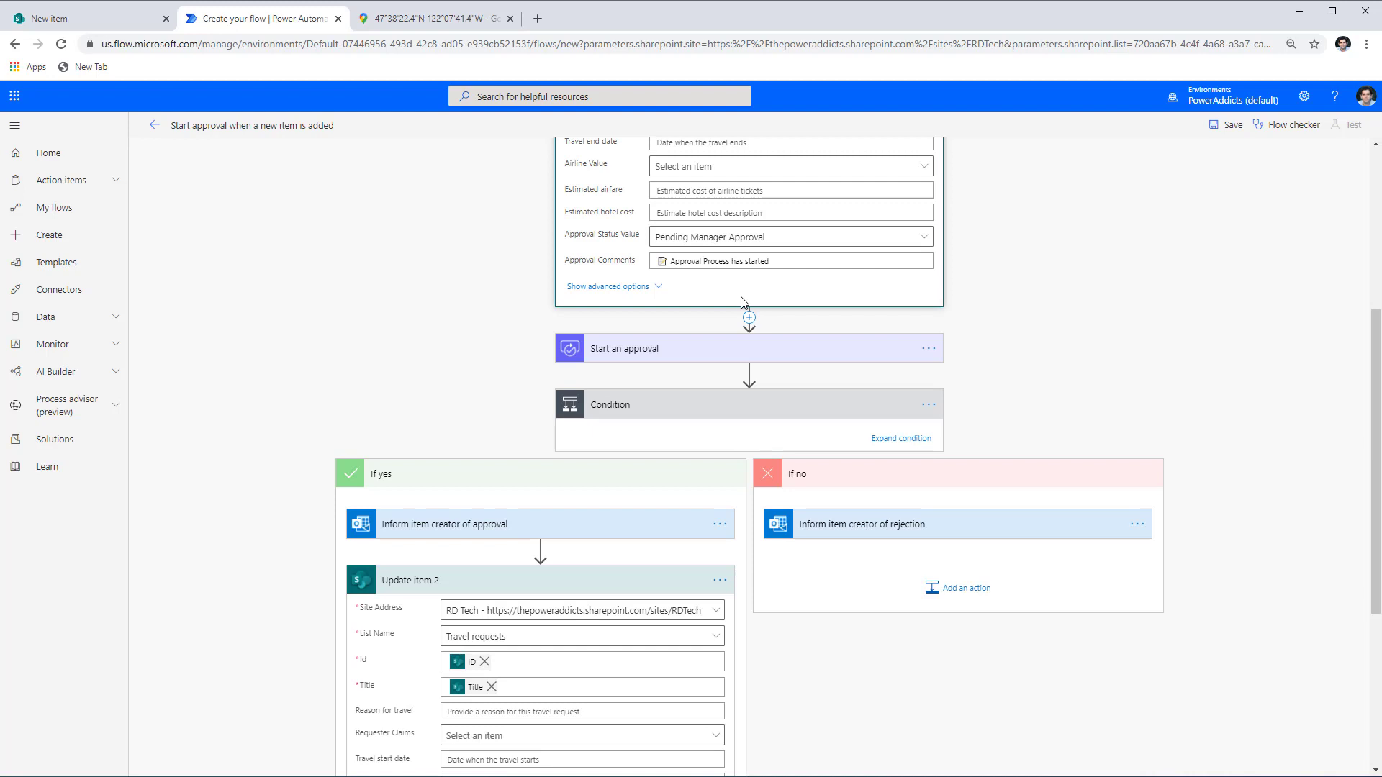
{"action": "scroll", "coordinate": [741, 310], "scroll_direction": "up", "scroll_amount": 2}
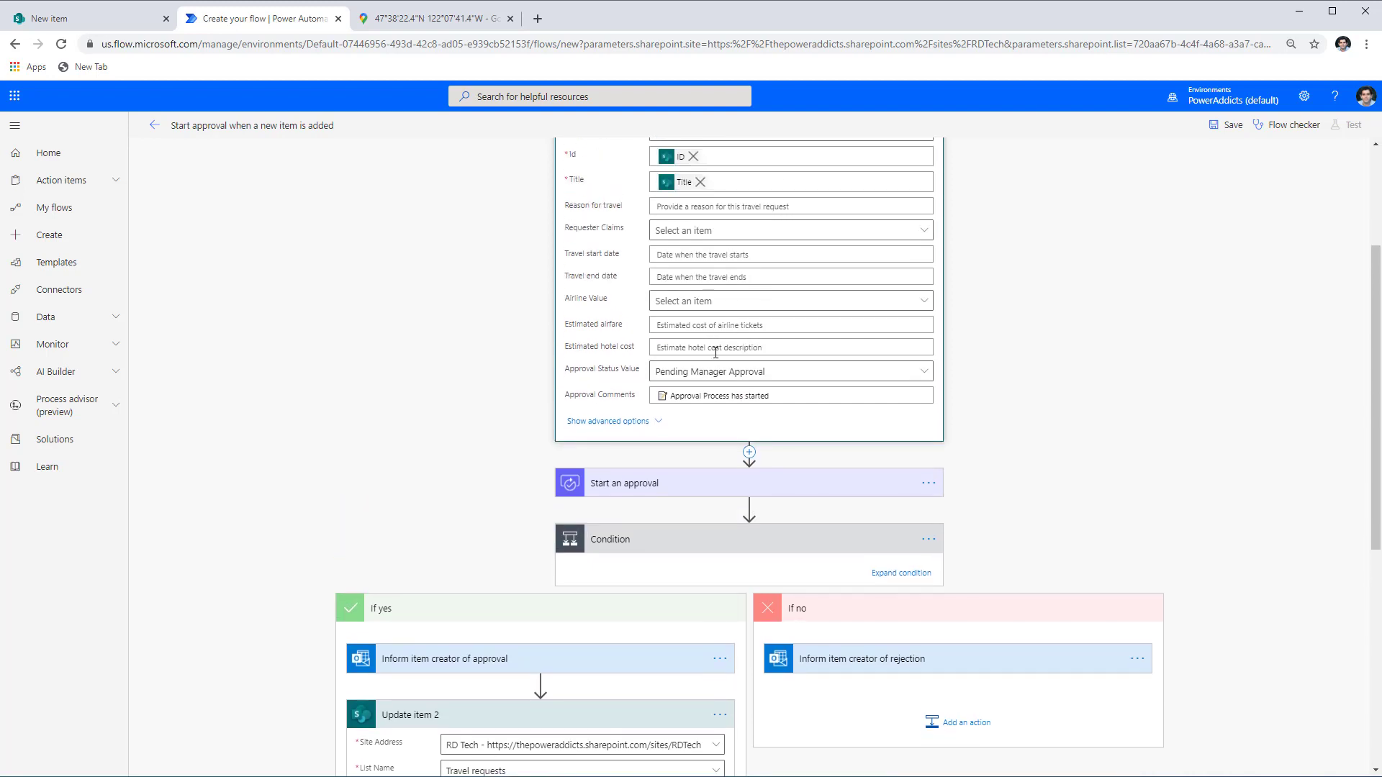
{"action": "scroll", "coordinate": [715, 352], "scroll_direction": "down", "scroll_amount": 6}
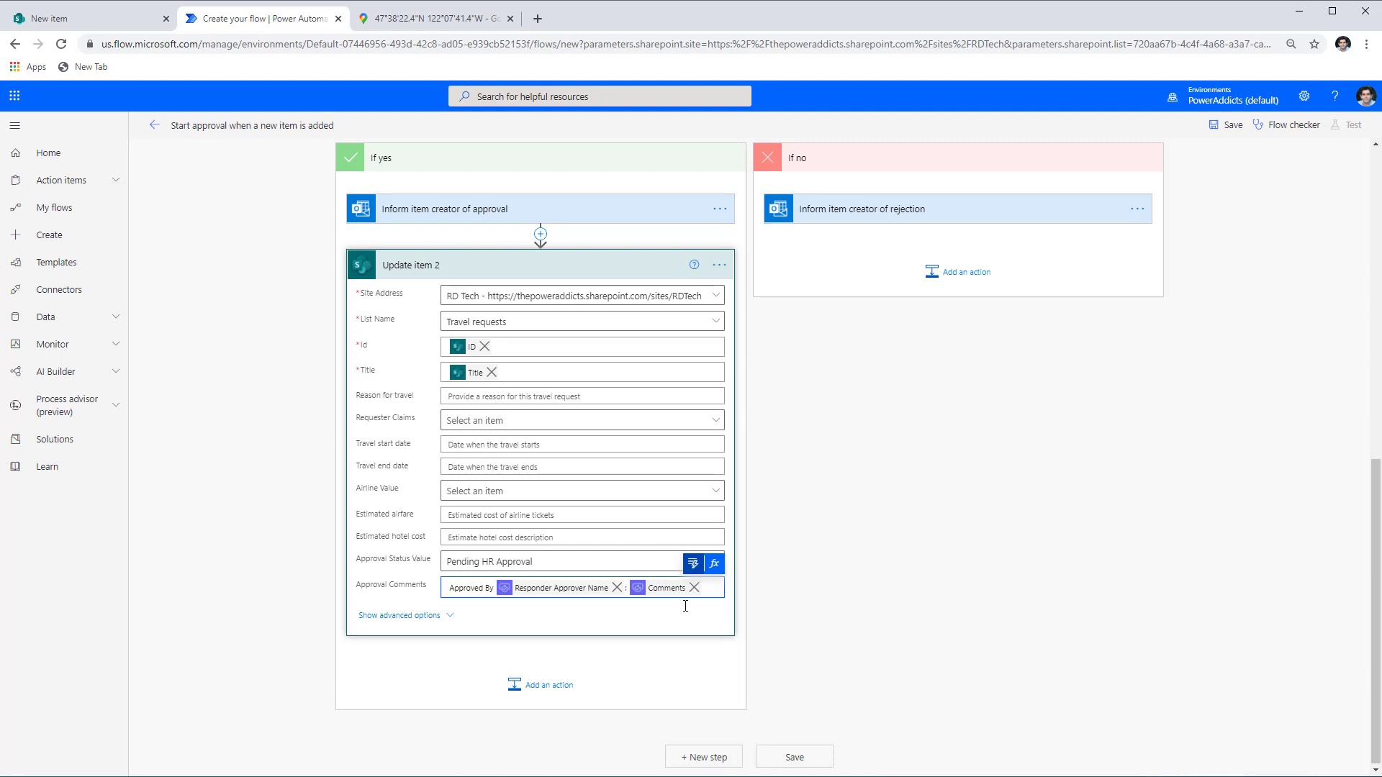
{"action": "key", "text": "Return"}
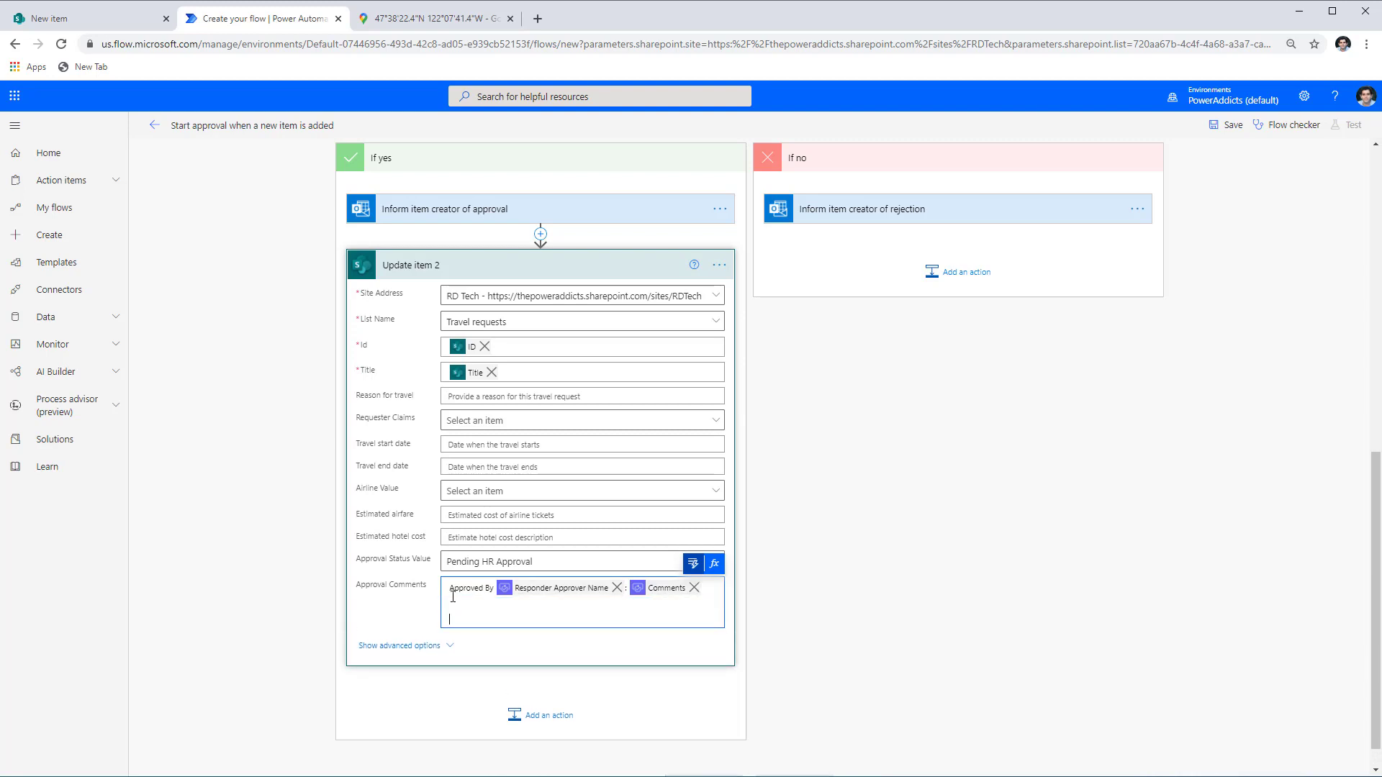
{"action": "left_click", "coordinate": [693, 563]}
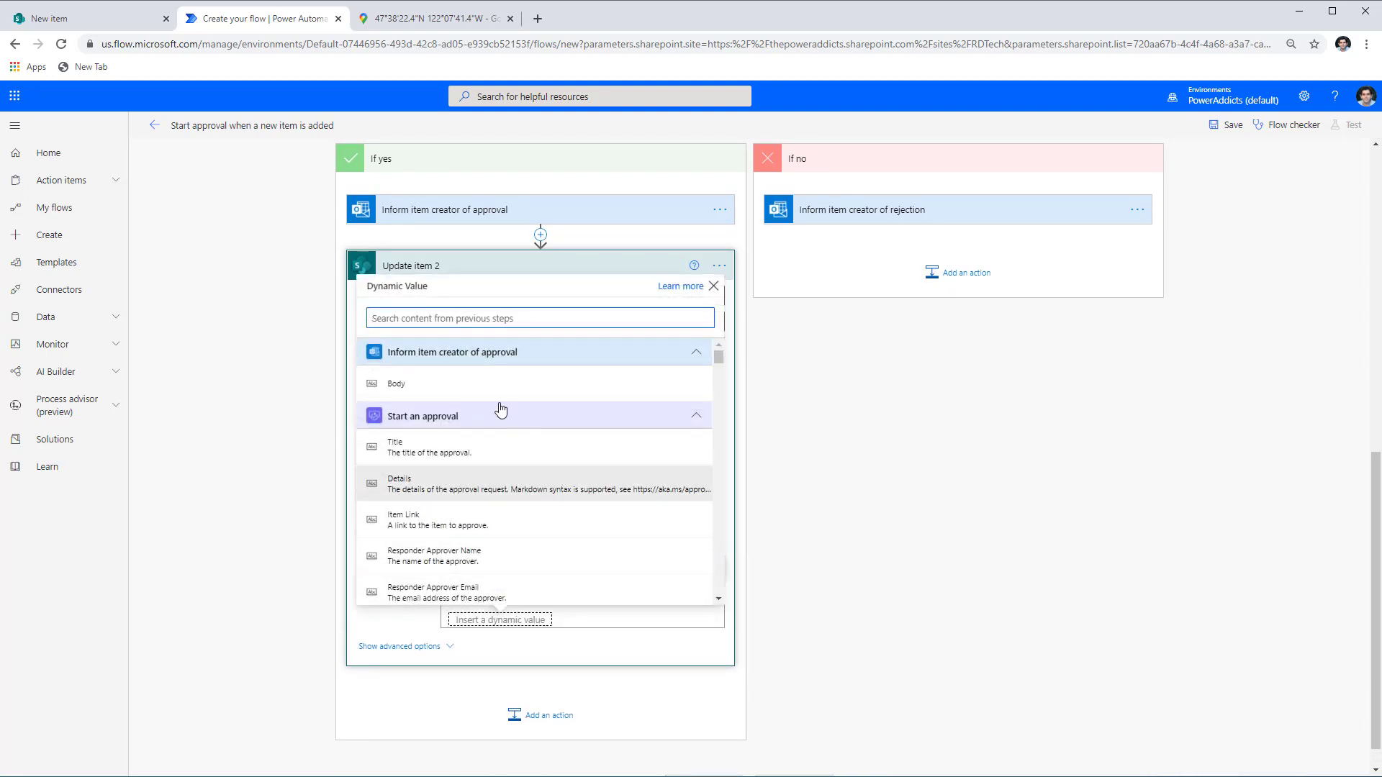
{"action": "type", "text": "approval com"}
{"action": "key", "text": "BackSpace"}
{"action": "key", "text": "BackSpace"}
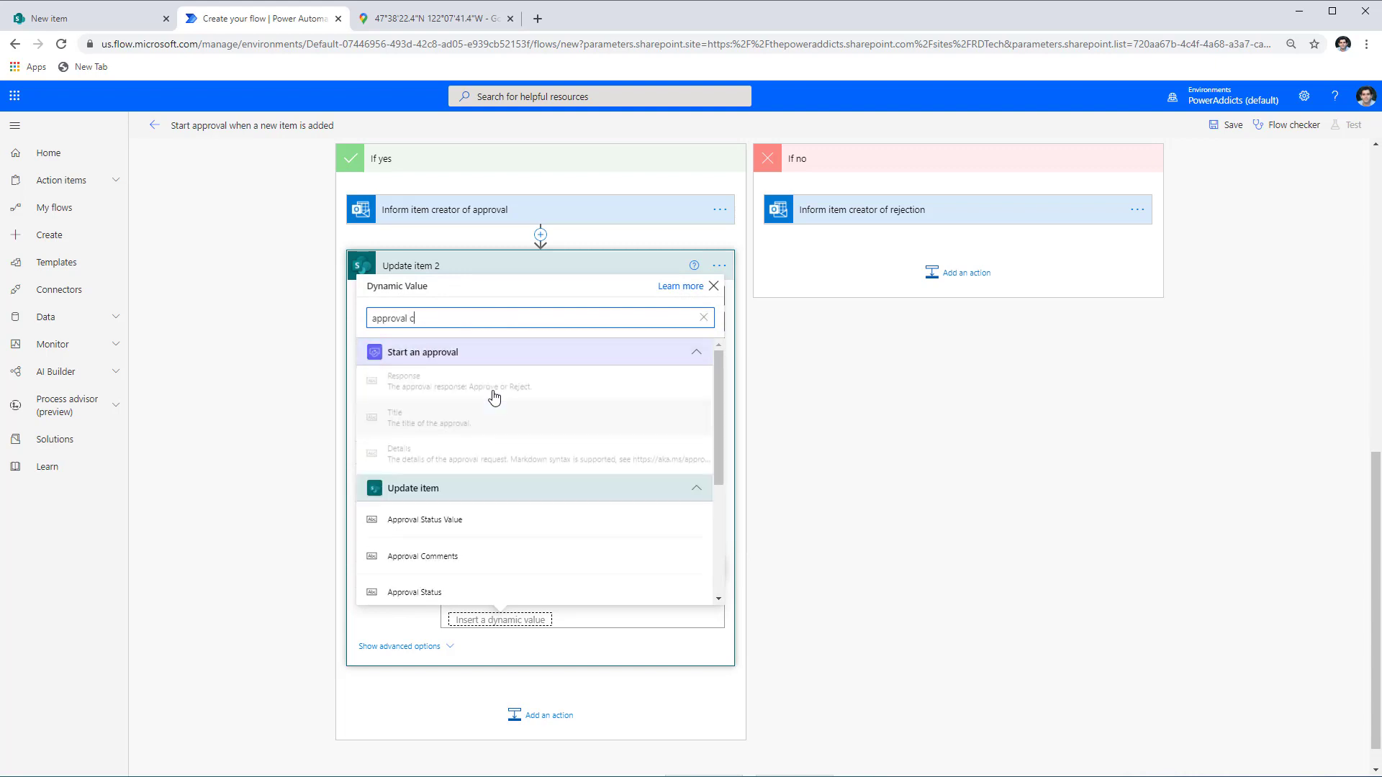
{"action": "type", "text": "omment"}
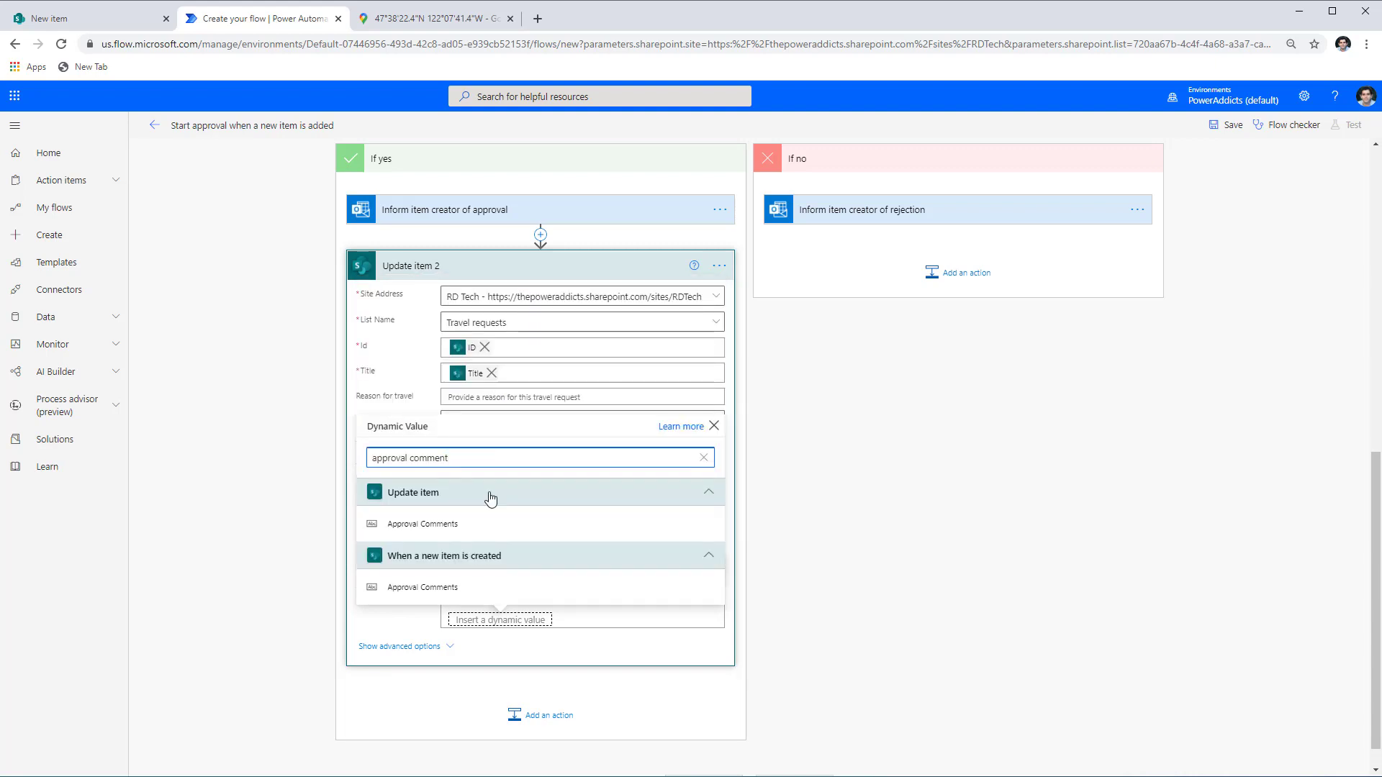
{"action": "left_click", "coordinate": [908, 401]}
{"action": "scroll", "coordinate": [907, 401], "scroll_direction": "up", "scroll_amount": 6}
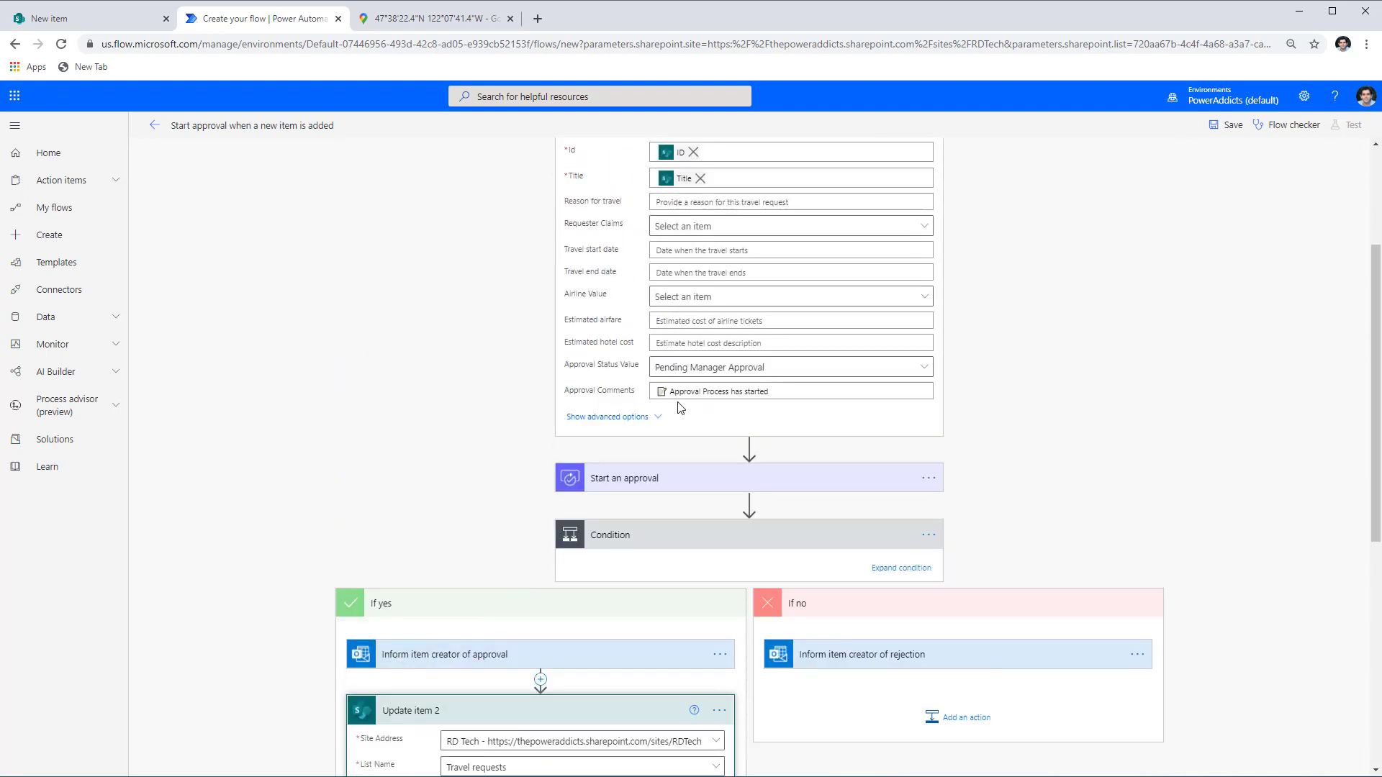
{"action": "scroll", "coordinate": [606, 442], "scroll_direction": "down", "scroll_amount": 7}
{"action": "left_click", "coordinate": [448, 472]}
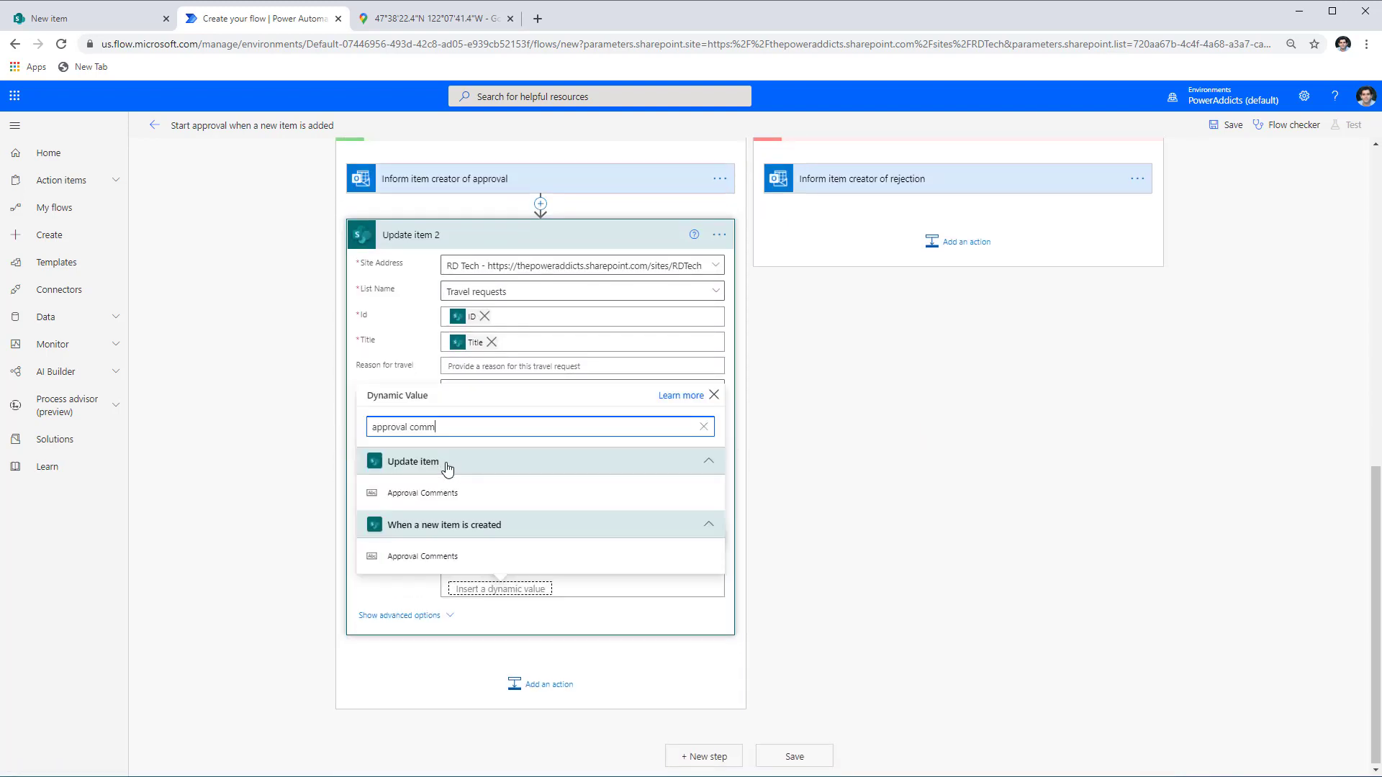
{"action": "left_click", "coordinate": [448, 493]}
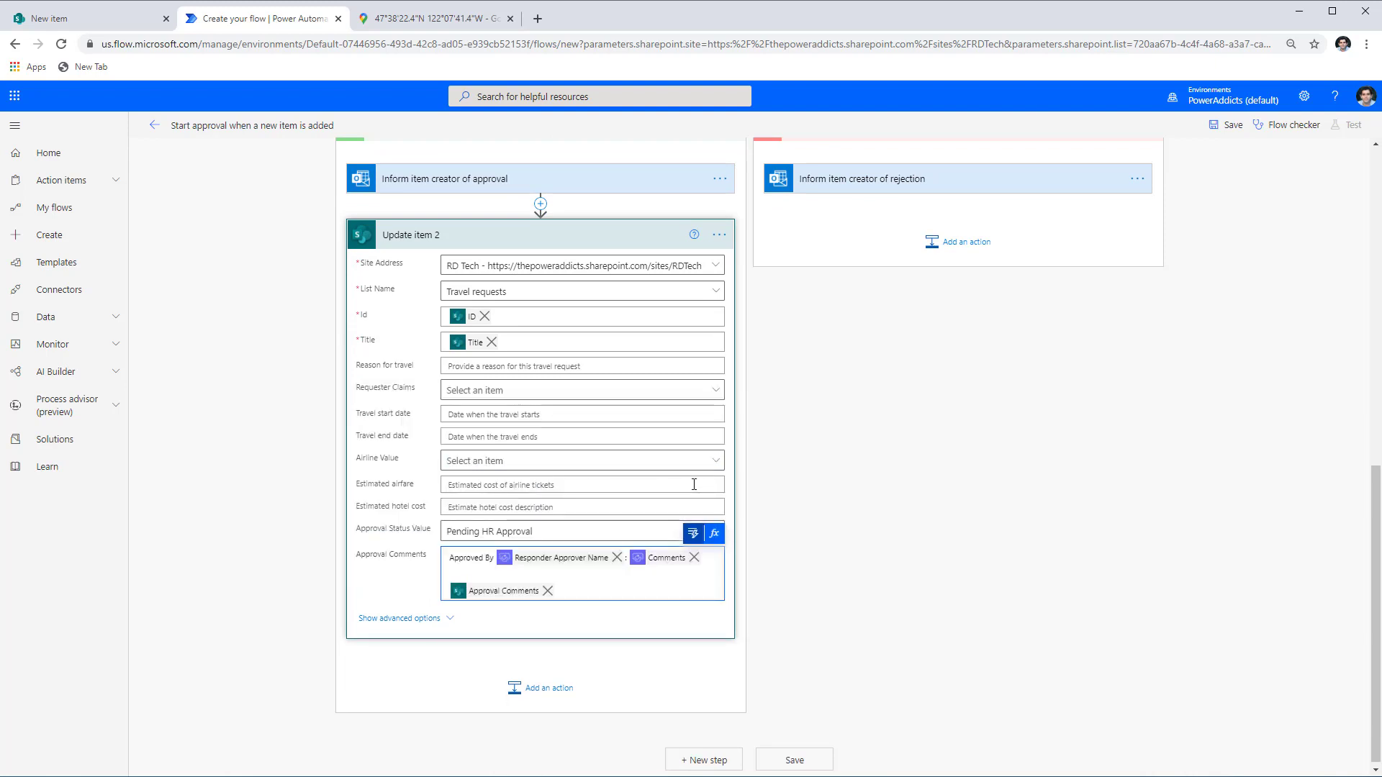
Copy the Update item 2 action and add the copy after the rejection email in the Condition's If no branch.
{"action": "scroll", "coordinate": [811, 309], "scroll_direction": "up", "scroll_amount": 3}
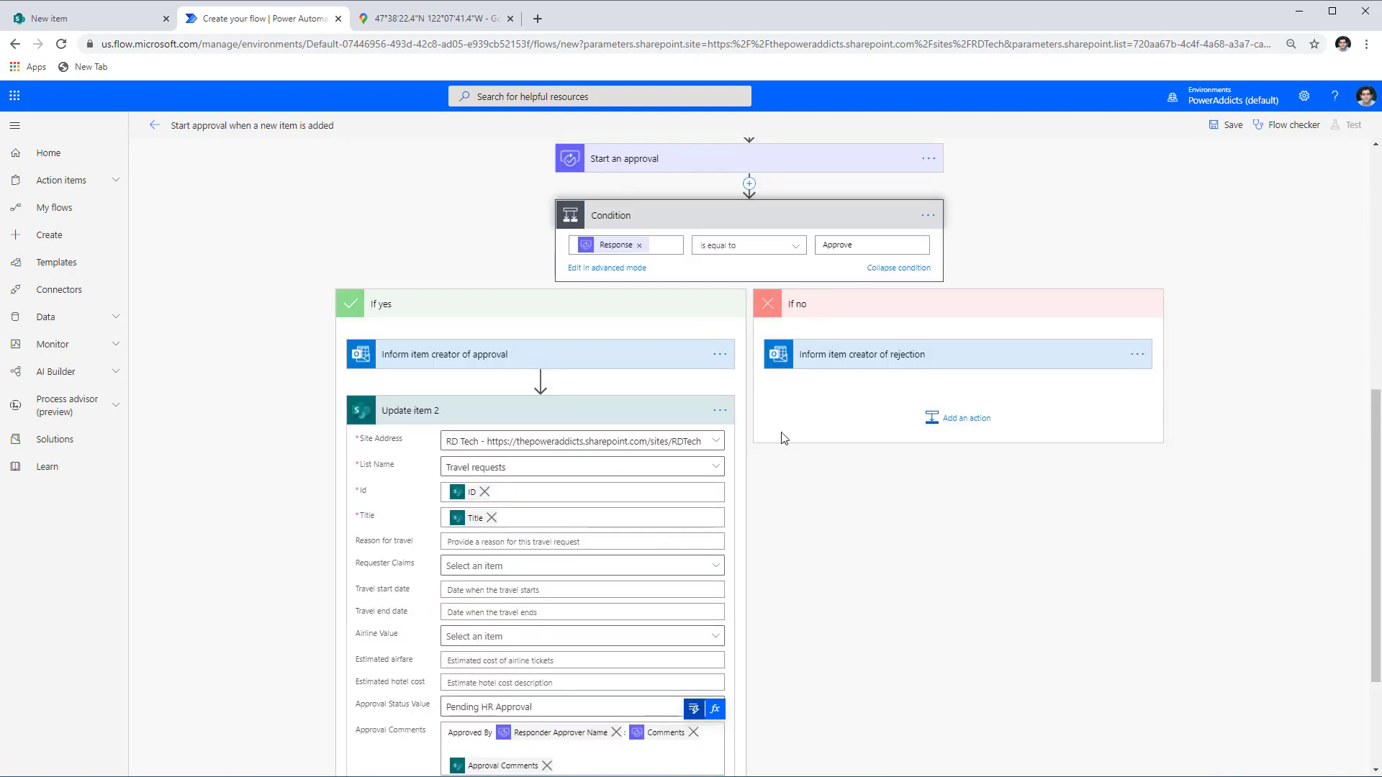
{"action": "scroll", "coordinate": [792, 486], "scroll_direction": "down", "scroll_amount": 2}
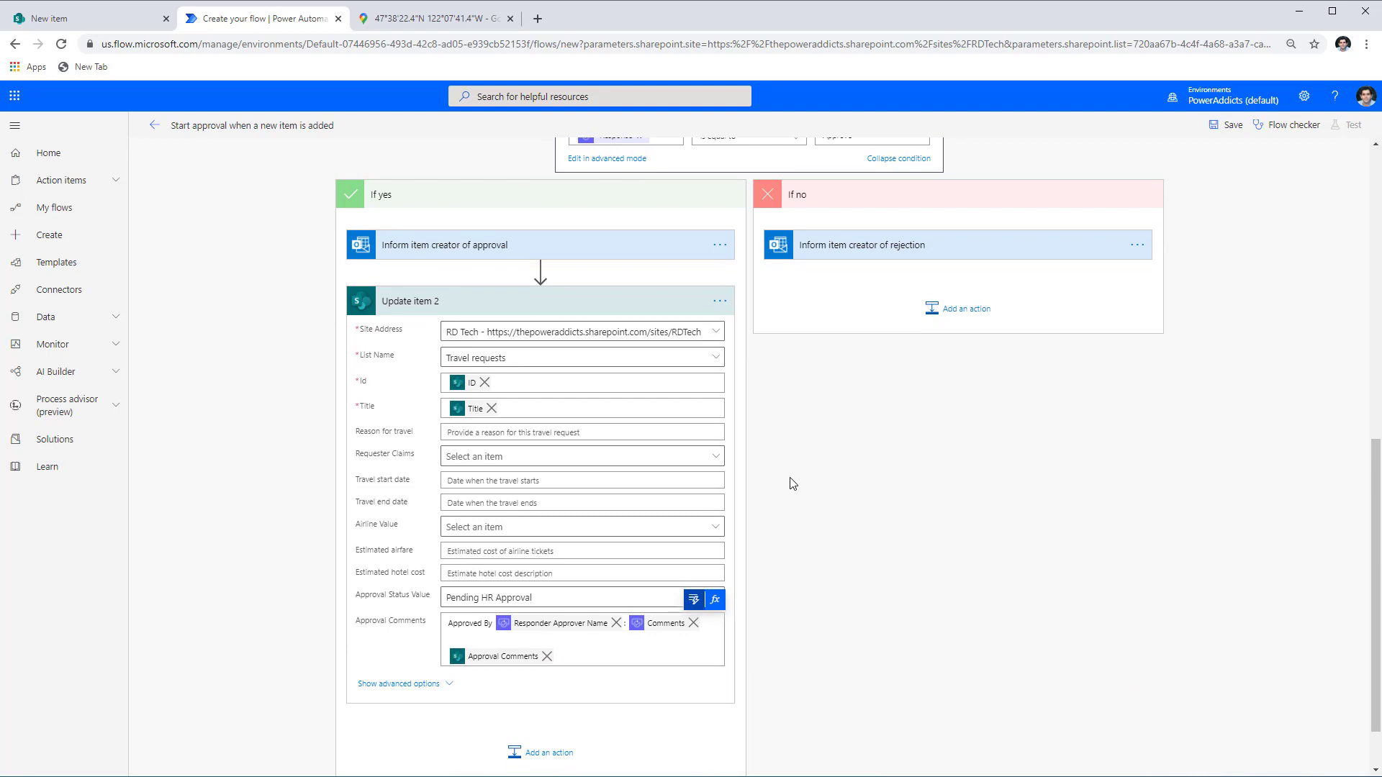
{"action": "scroll", "coordinate": [793, 484], "scroll_direction": "up", "scroll_amount": 1}
{"action": "scroll", "coordinate": [648, 519], "scroll_direction": "down", "scroll_amount": 1}
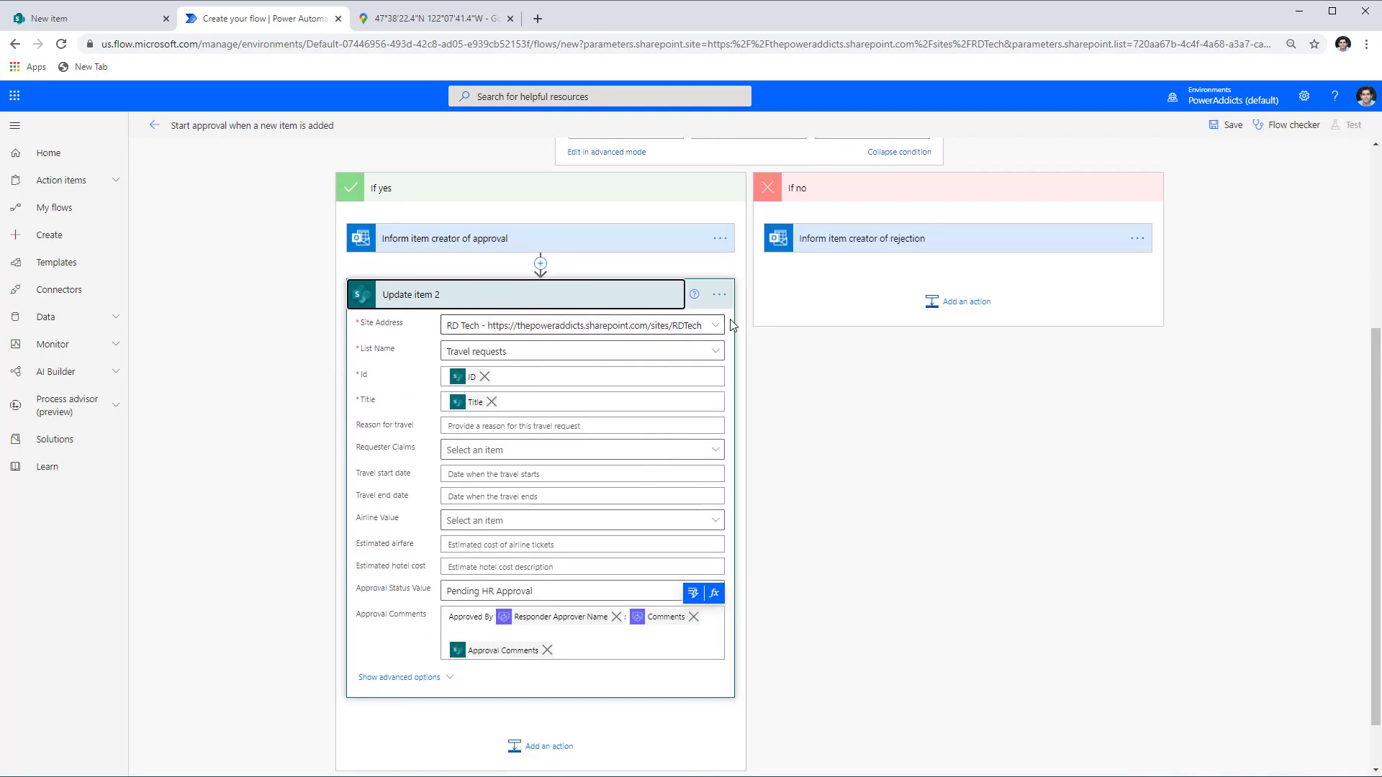
{"action": "left_click", "coordinate": [718, 294]}
{"action": "left_click", "coordinate": [774, 301]}
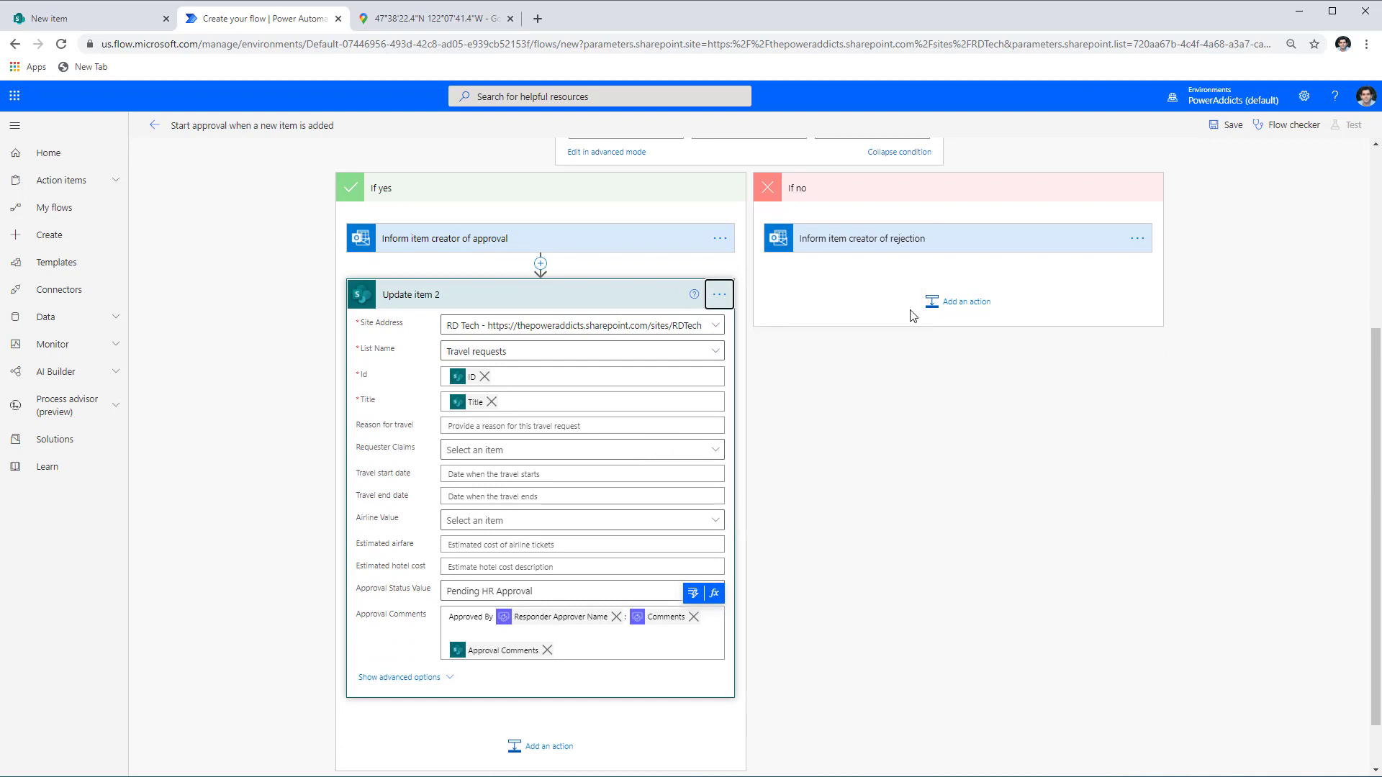
{"action": "left_click", "coordinate": [957, 302]}
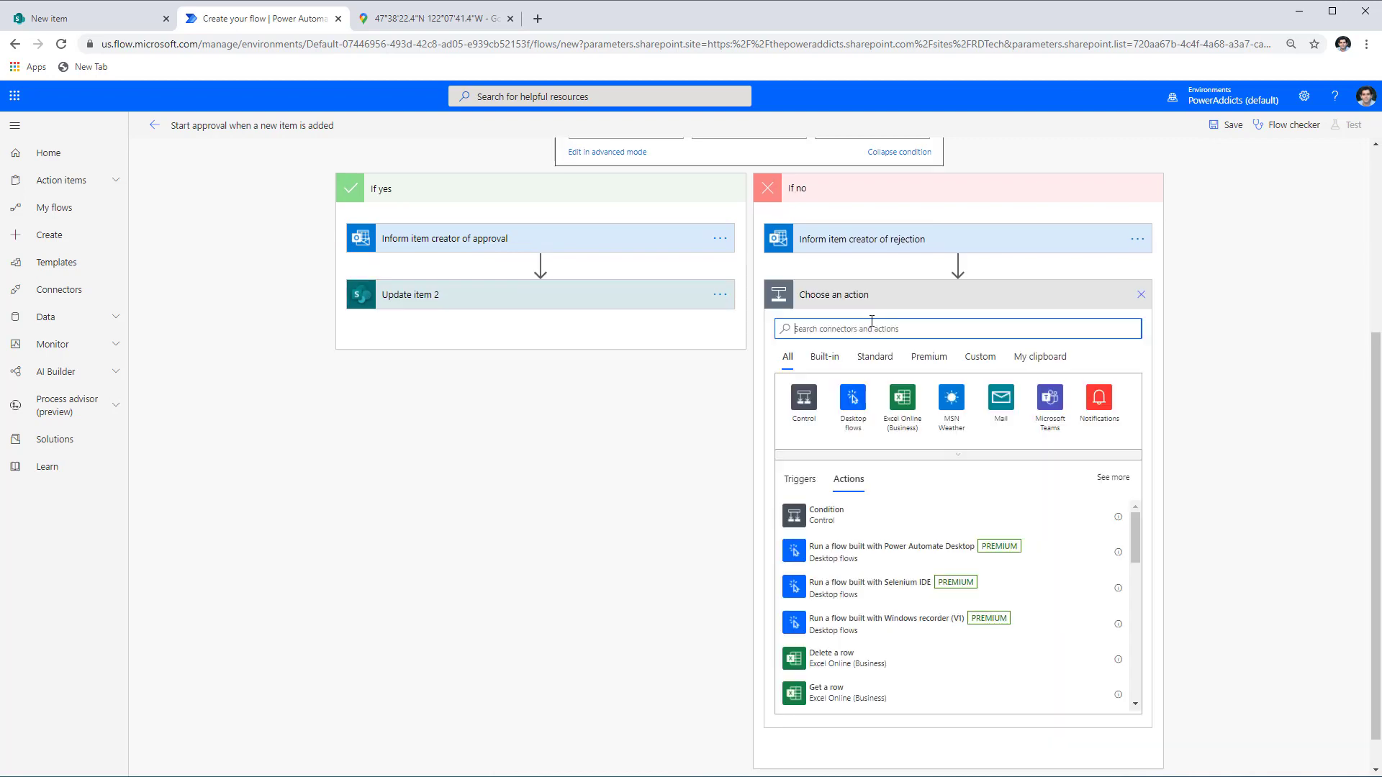
{"action": "left_click", "coordinate": [1038, 357]}
{"action": "left_click", "coordinate": [925, 584]}
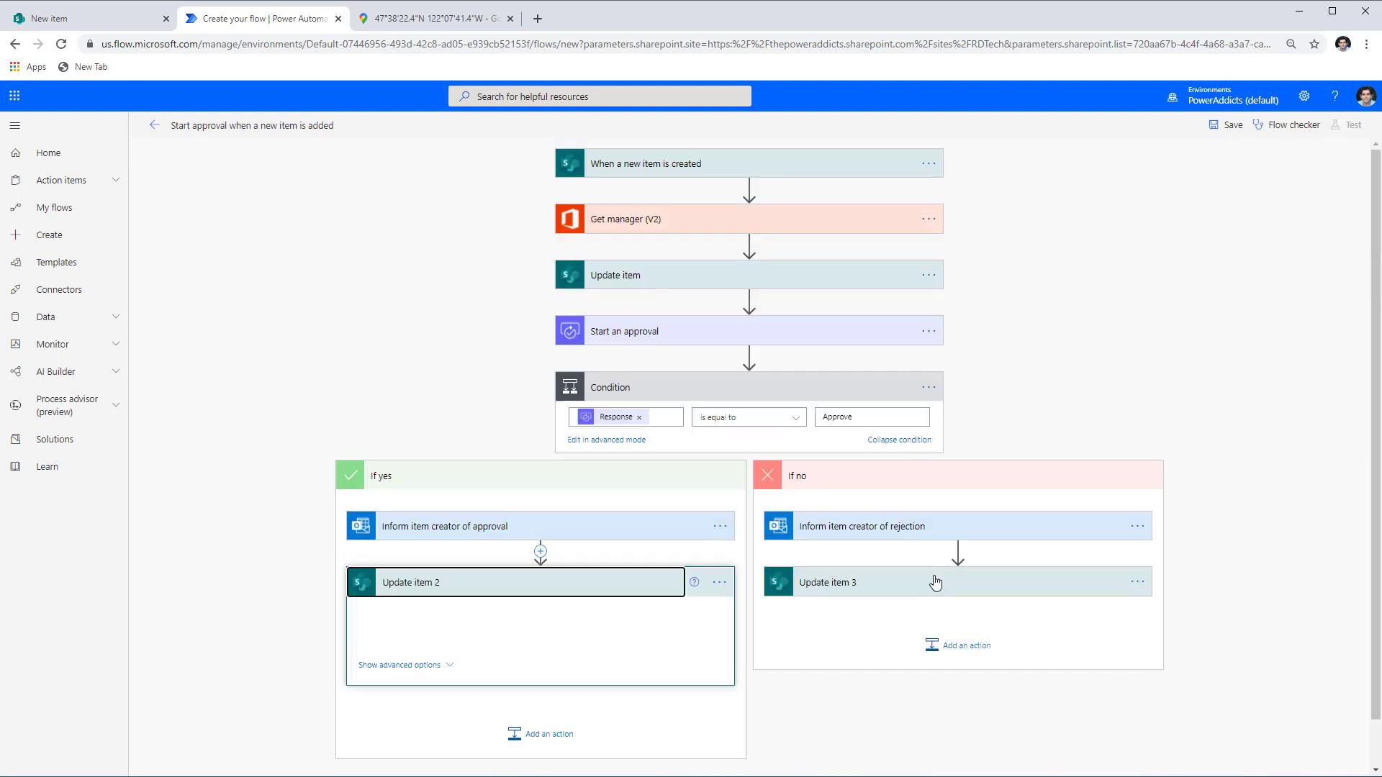
Set the Approval Status Value of Update item 3 in the If no branch to Rejected by Manager.
{"action": "scroll", "coordinate": [1058, 611], "scroll_direction": "down", "scroll_amount": 1}
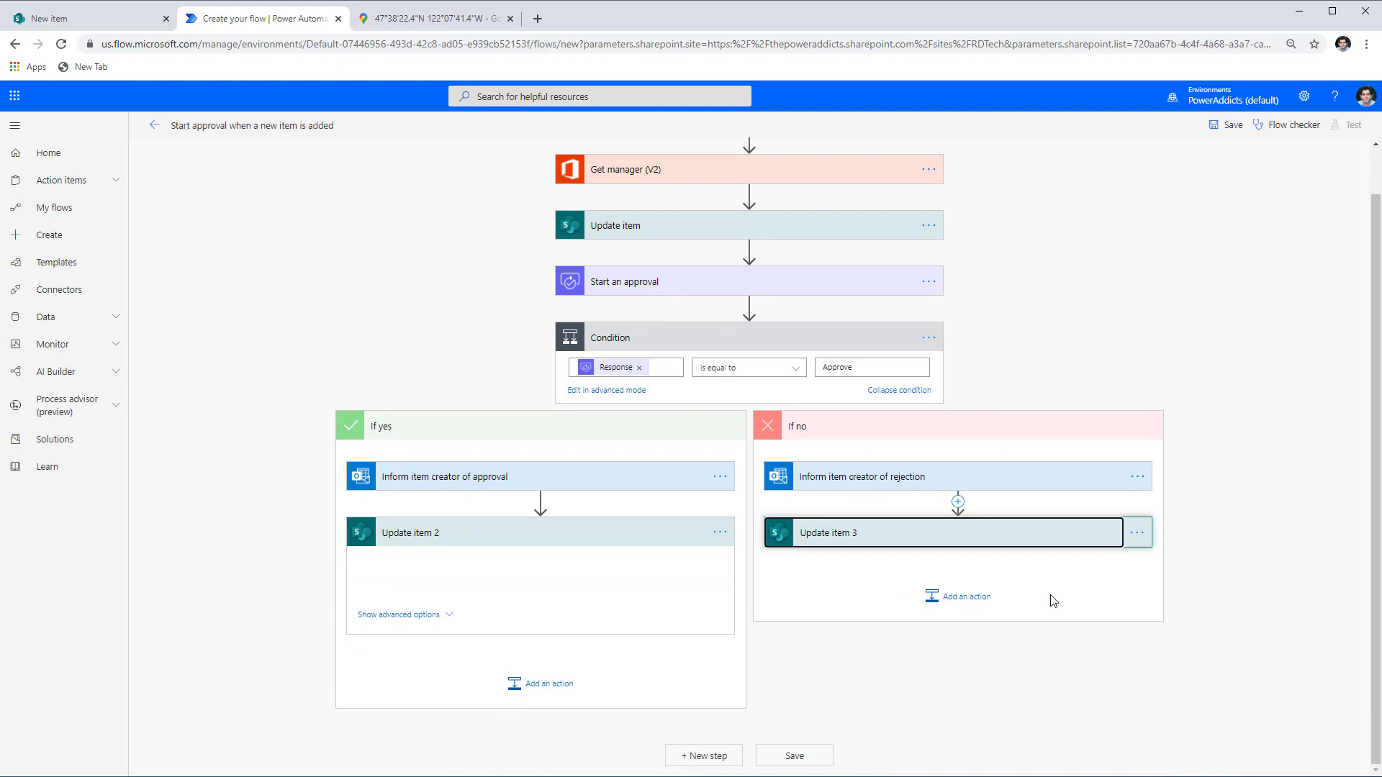
{"action": "left_click", "coordinate": [1038, 541]}
{"action": "scroll", "coordinate": [1123, 539], "scroll_direction": "down", "scroll_amount": 4}
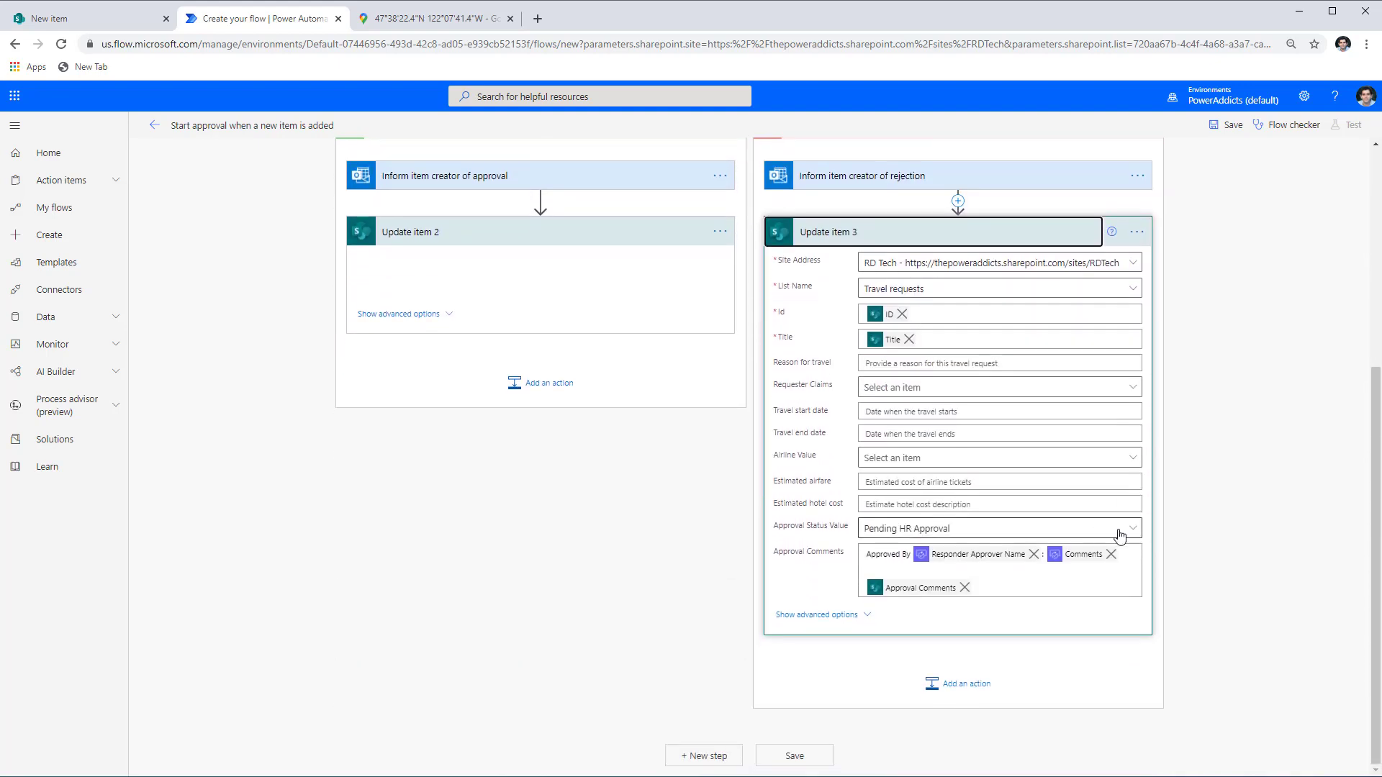
{"action": "left_click", "coordinate": [1120, 533]}
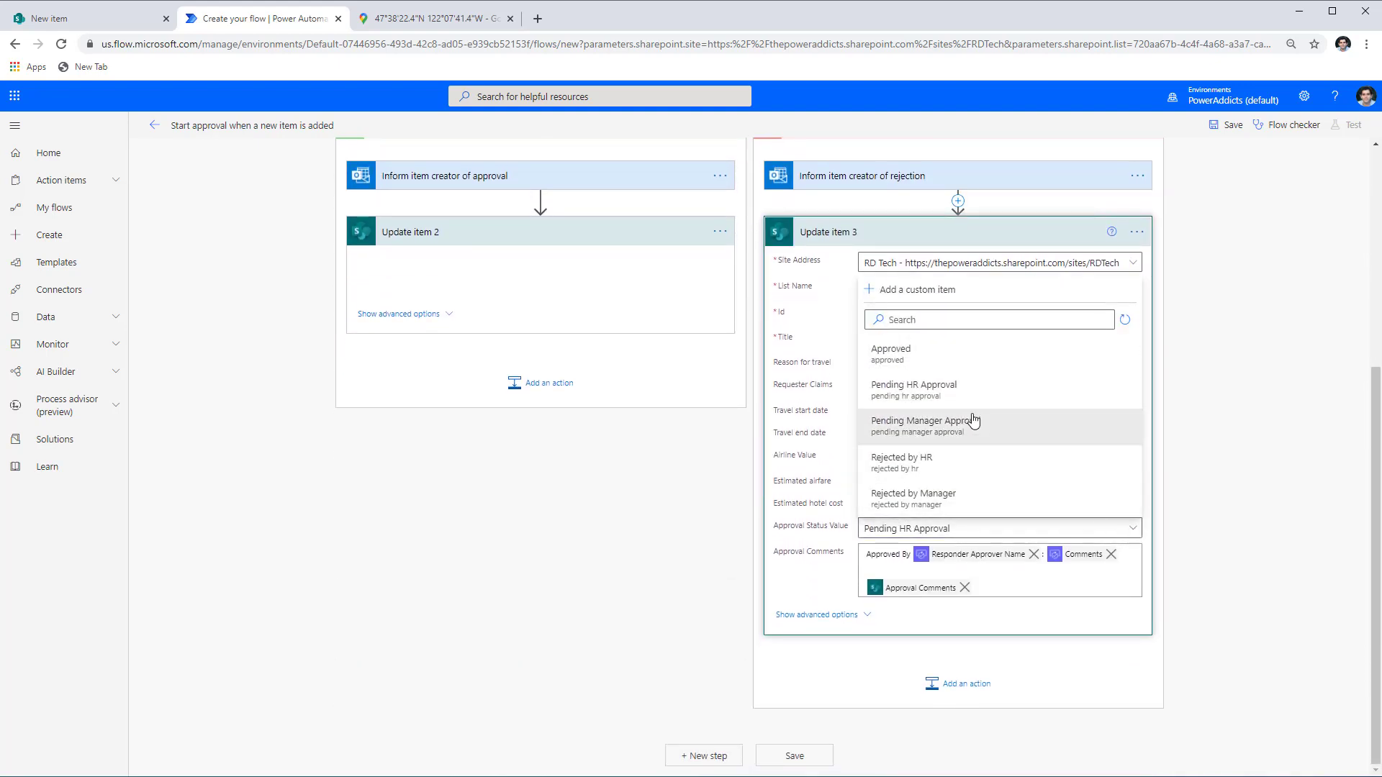
{"action": "left_click", "coordinate": [957, 502]}
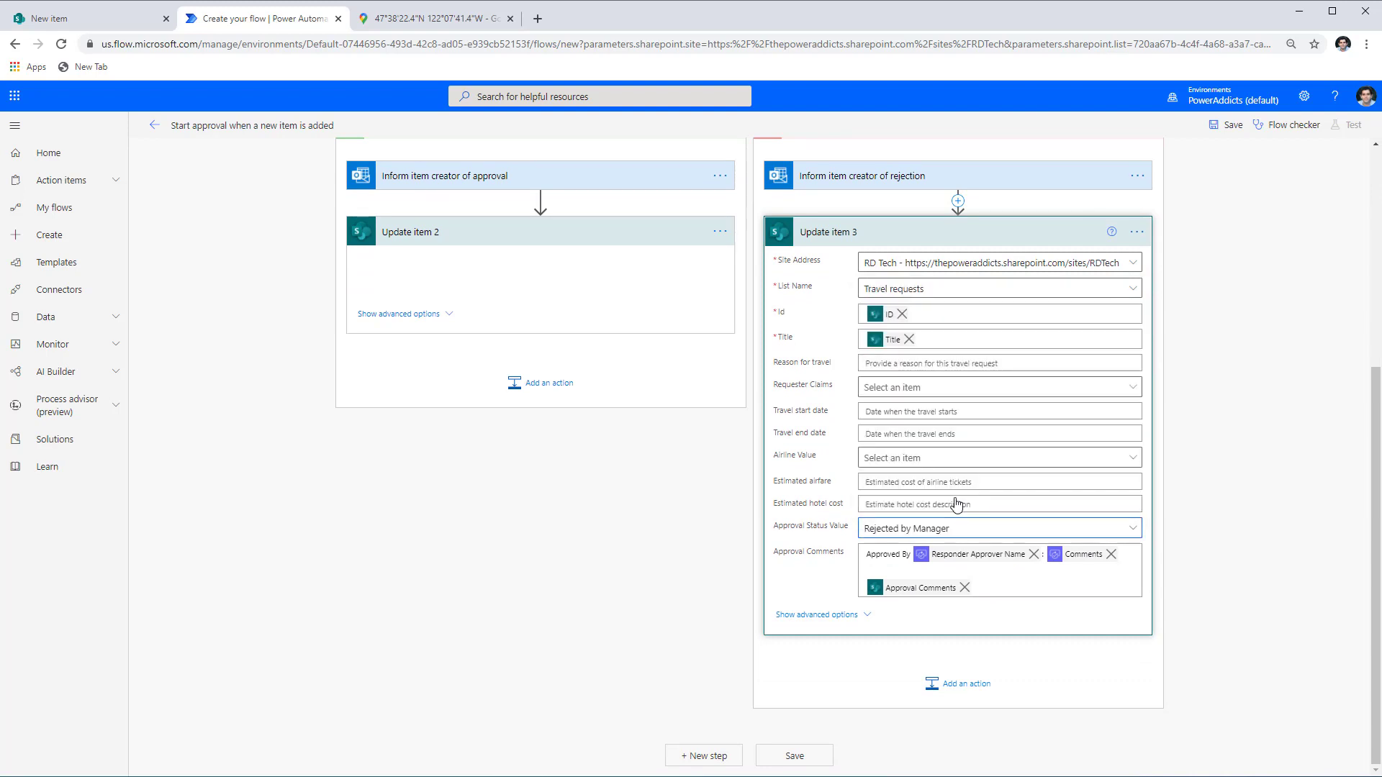
Replace "Approved" with "Rejected" in Update item 3's Approval Comments and put a ❌ emoji before it.
{"action": "double_click", "coordinate": [885, 555]}
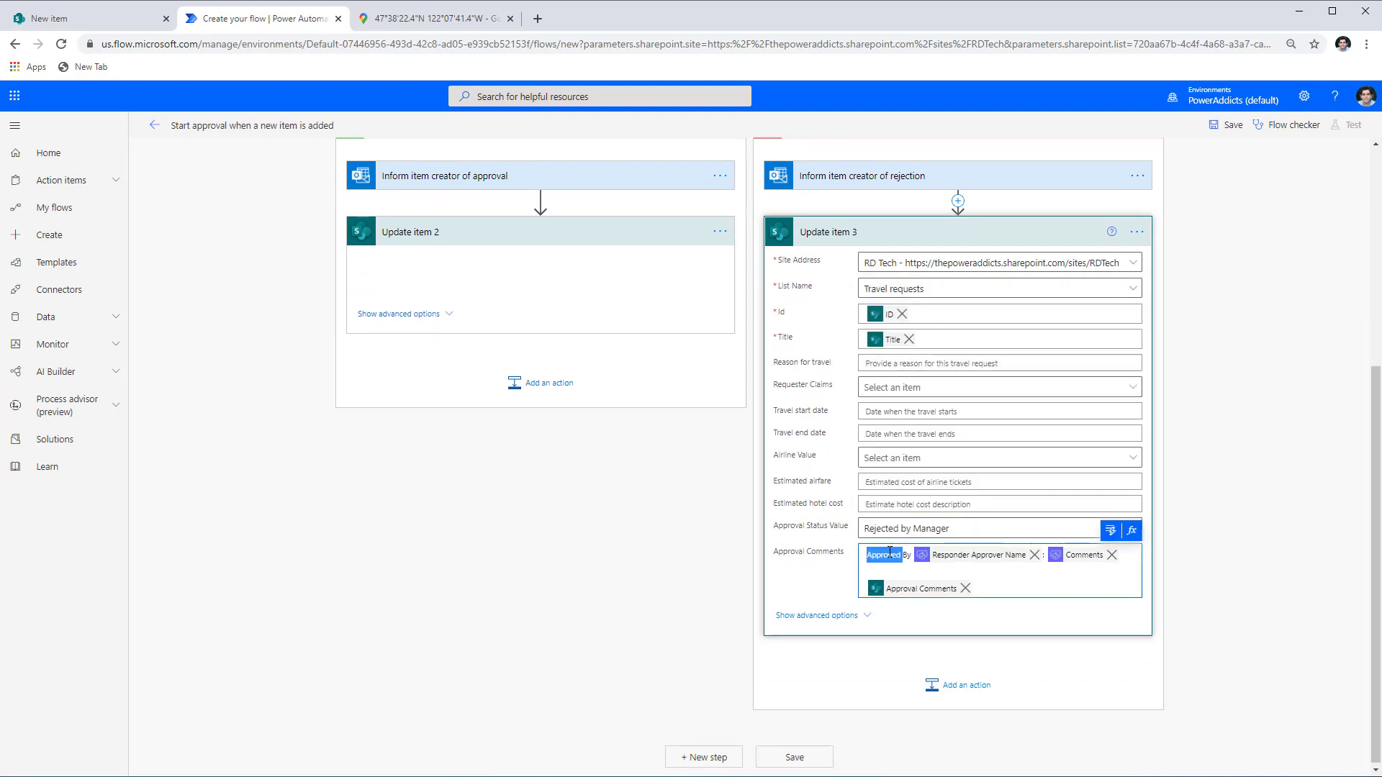
{"action": "type", "text": "Rejected"}
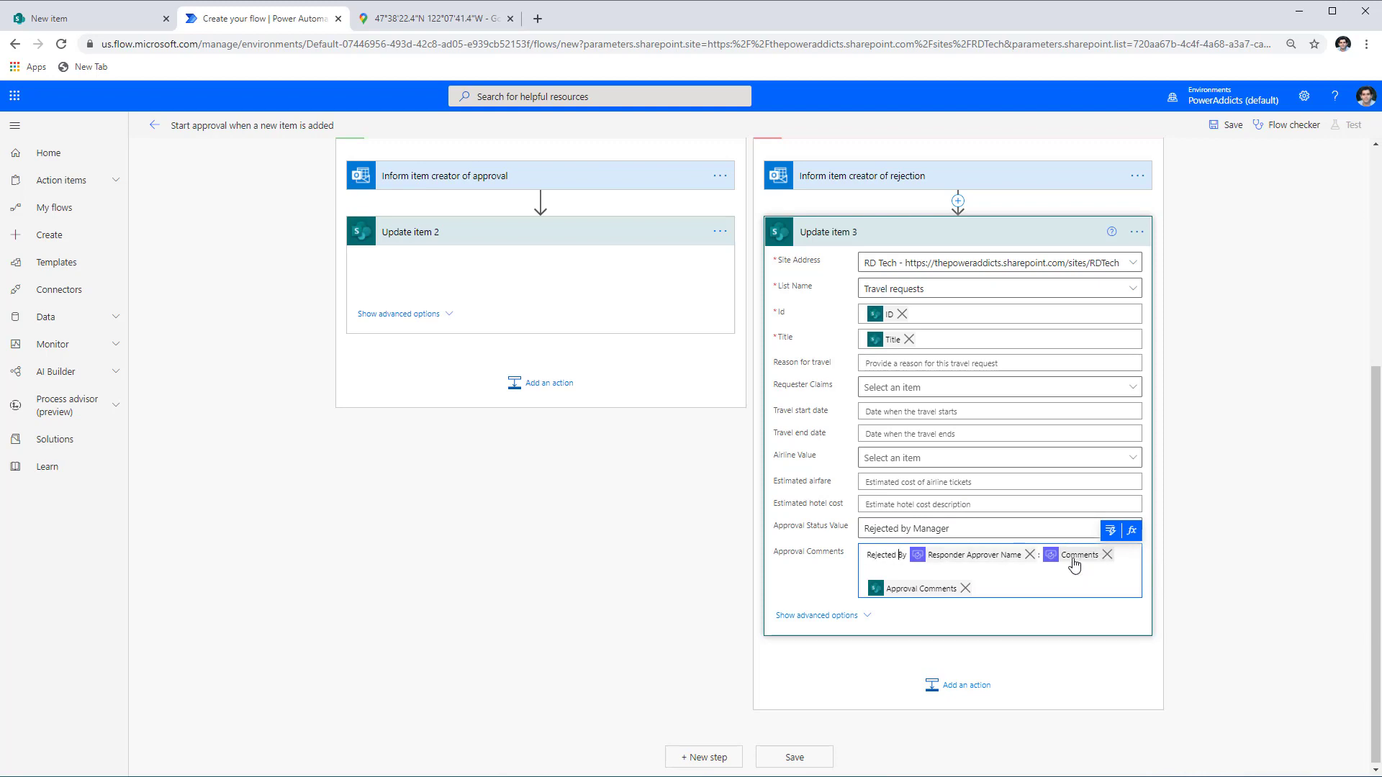
{"action": "left_click", "coordinate": [869, 554]}
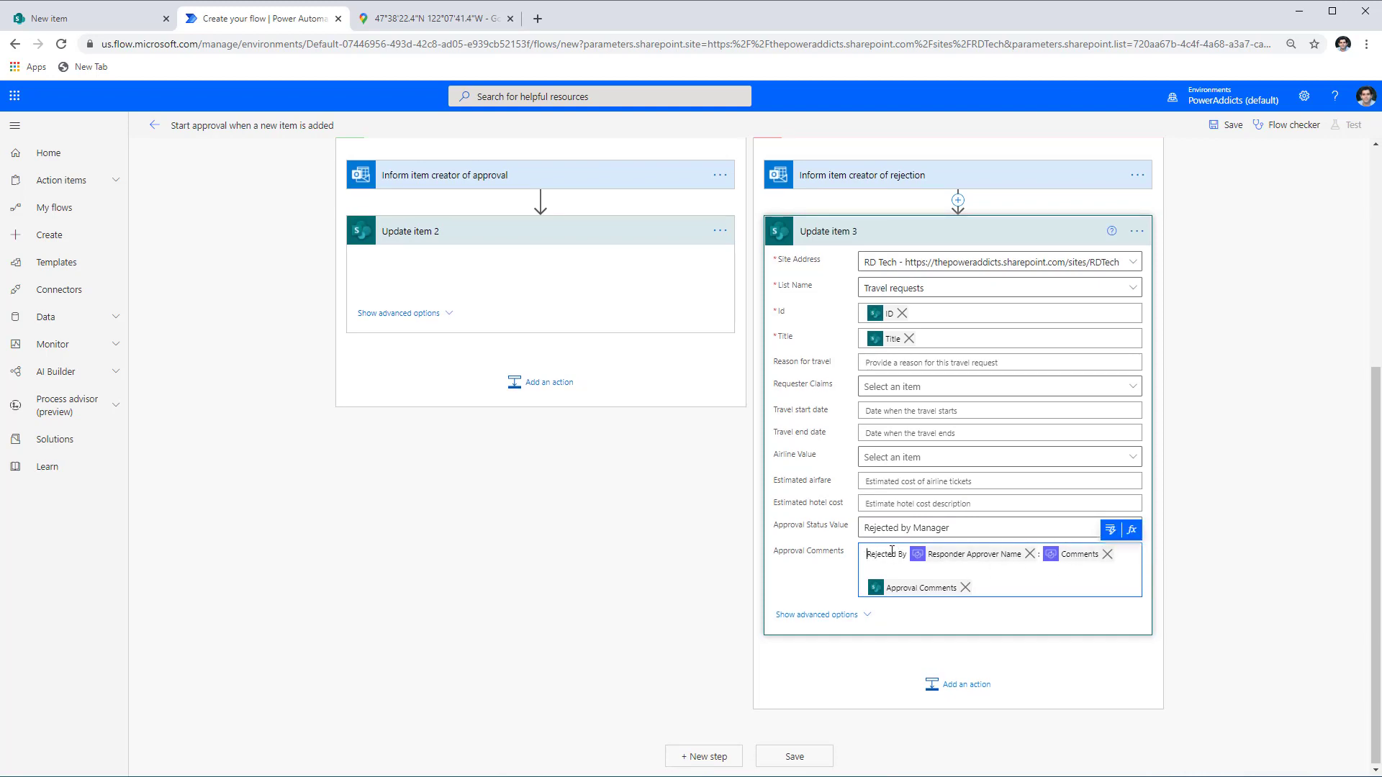
{"action": "key", "text": "ctrl+v"}
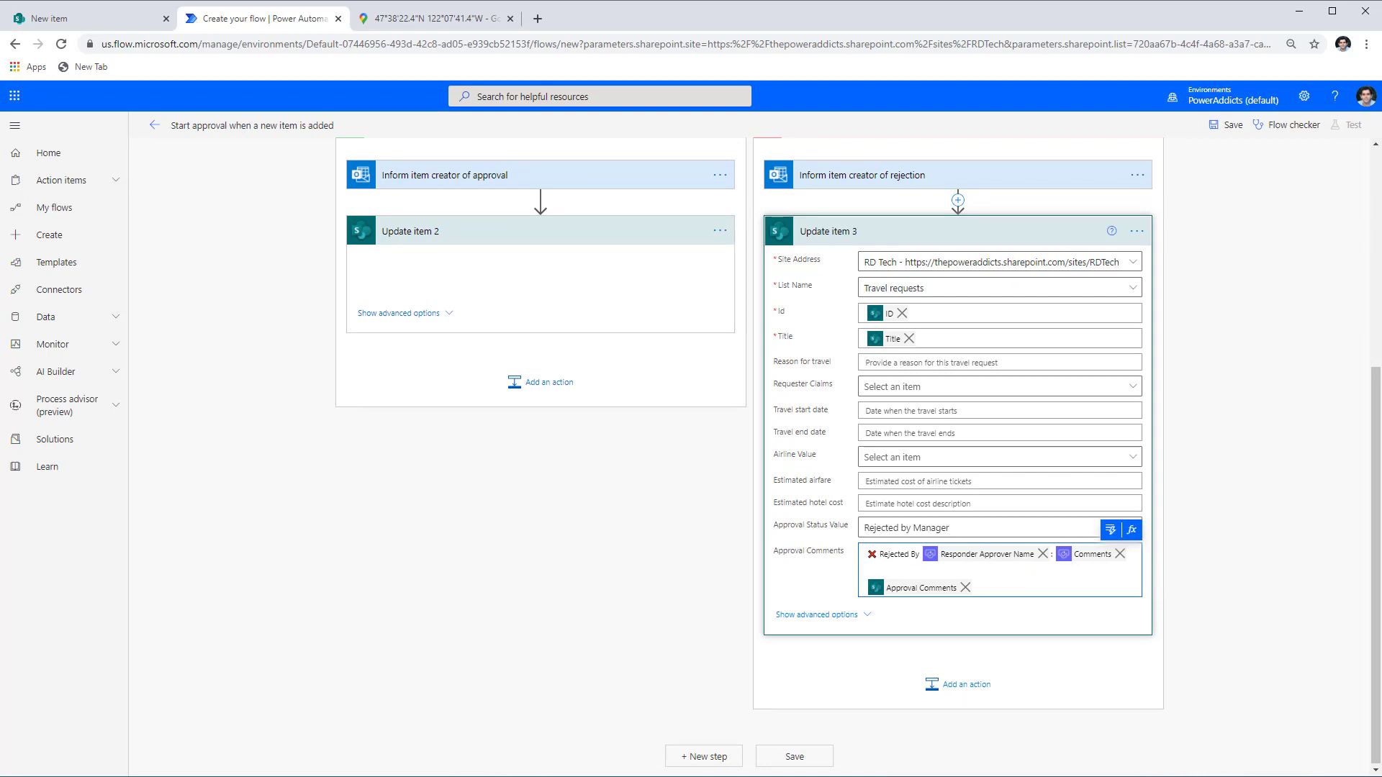
Expand Update item 2 in the If yes branch to review its settings, and collapse it again.
{"action": "left_click", "coordinate": [504, 231]}
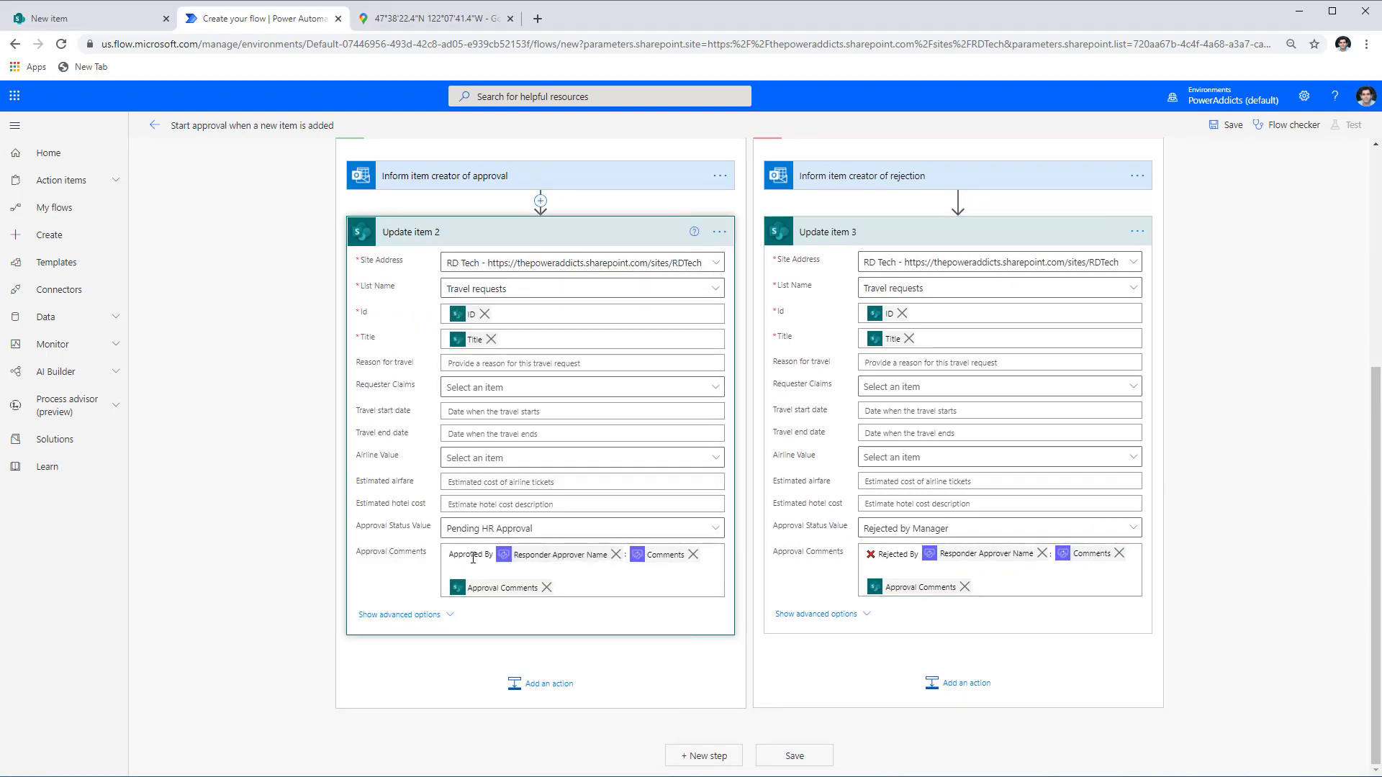
{"action": "left_click", "coordinate": [575, 231]}
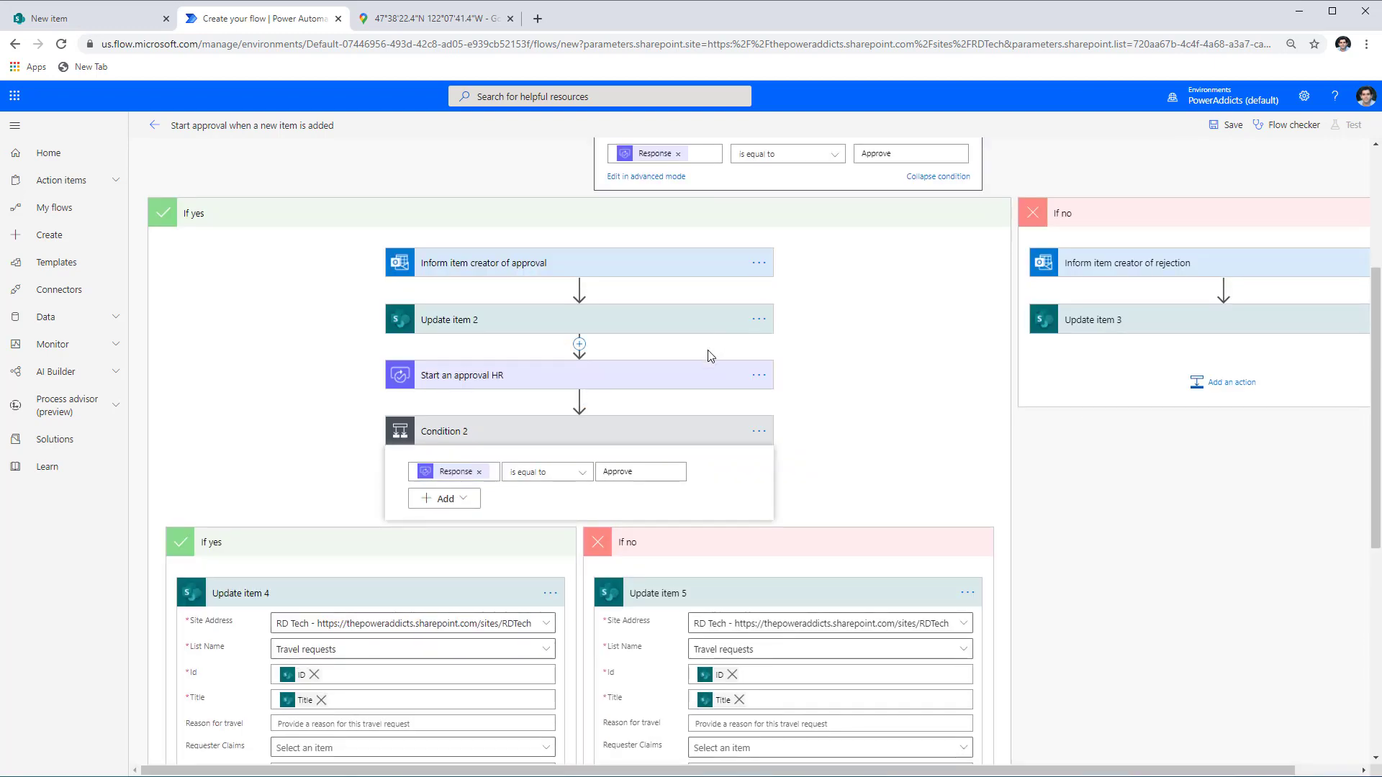
Expand the Start an approval HR action in the If yes branch and review its settings and the Condition 2 that follows it.
{"action": "scroll", "coordinate": [706, 363], "scroll_direction": "up", "scroll_amount": 2}
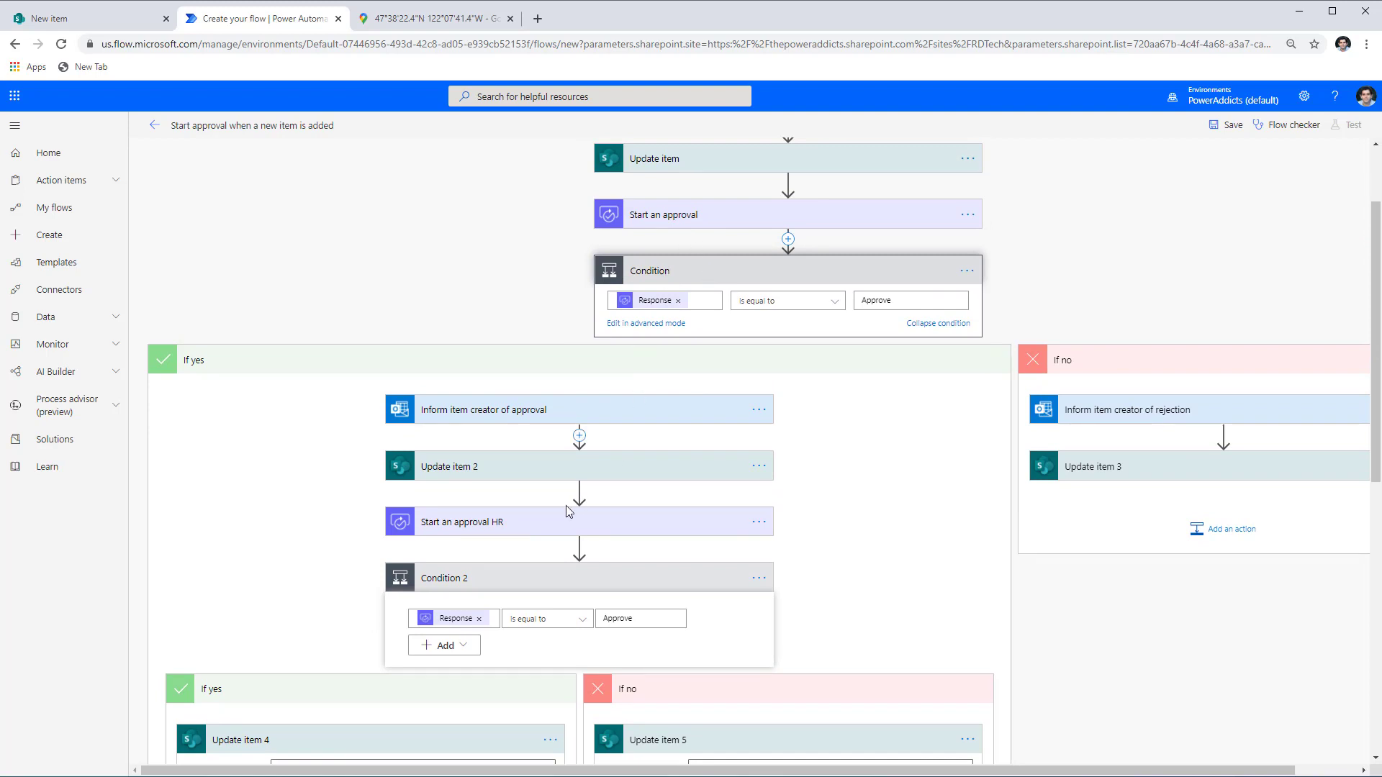
{"action": "left_click", "coordinate": [558, 529]}
{"action": "scroll", "coordinate": [551, 547], "scroll_direction": "down", "scroll_amount": 2}
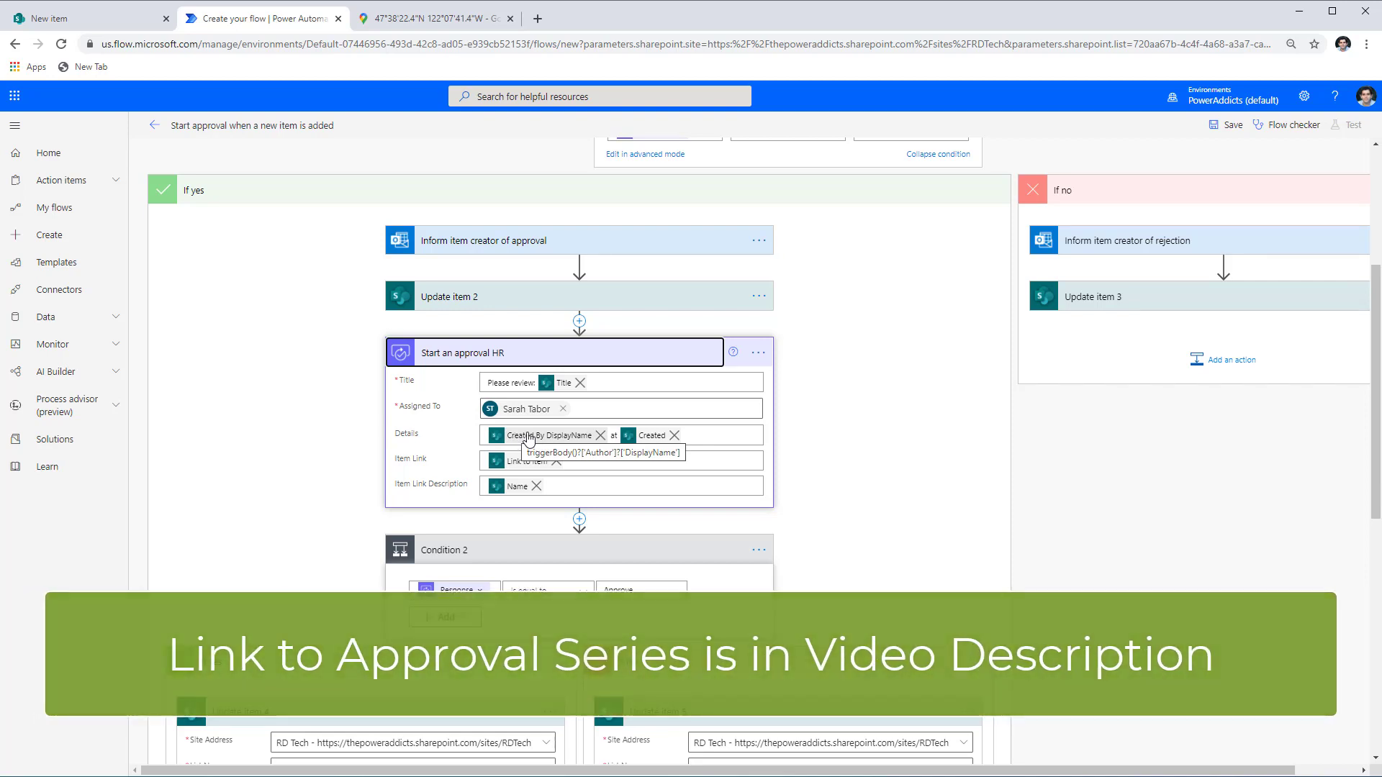
{"action": "scroll", "coordinate": [529, 439], "scroll_direction": "down", "scroll_amount": 1}
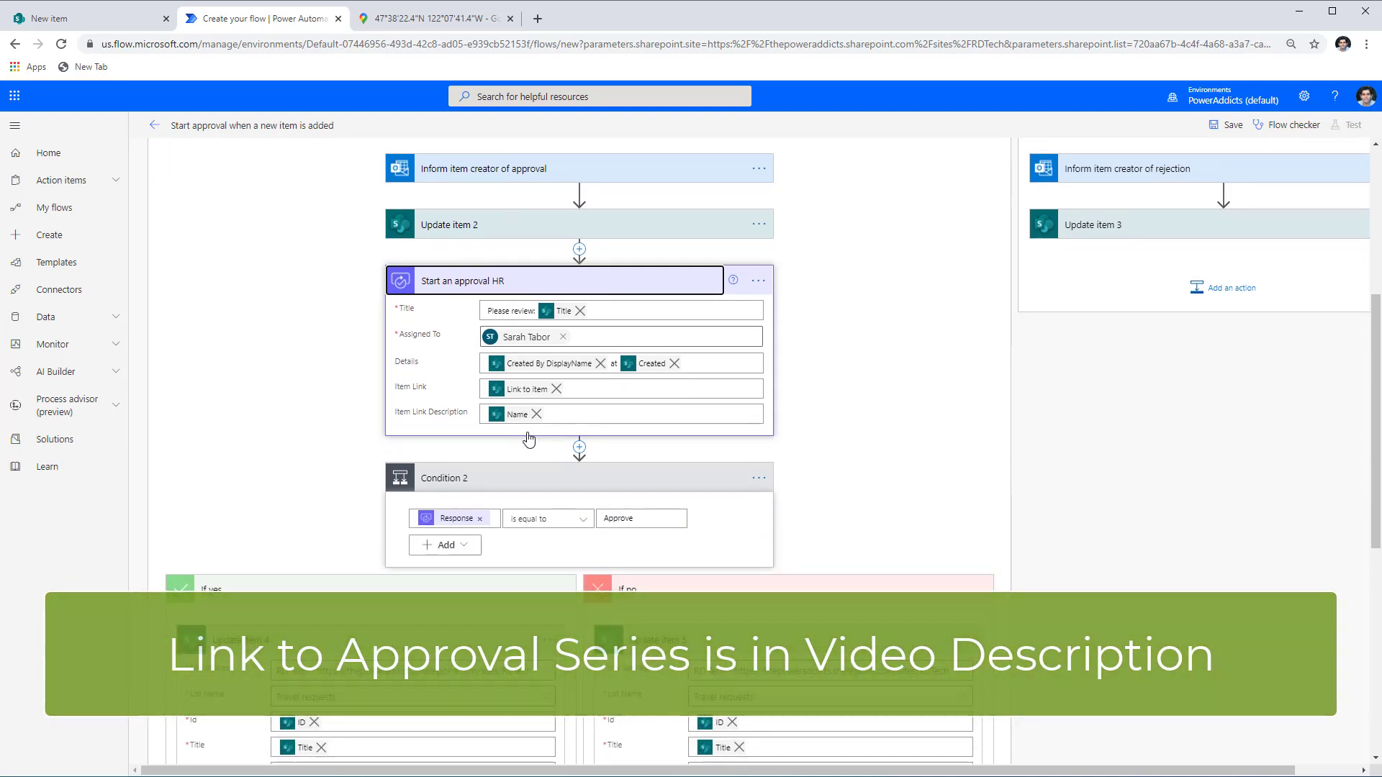
{"action": "scroll", "coordinate": [529, 439], "scroll_direction": "down", "scroll_amount": 3}
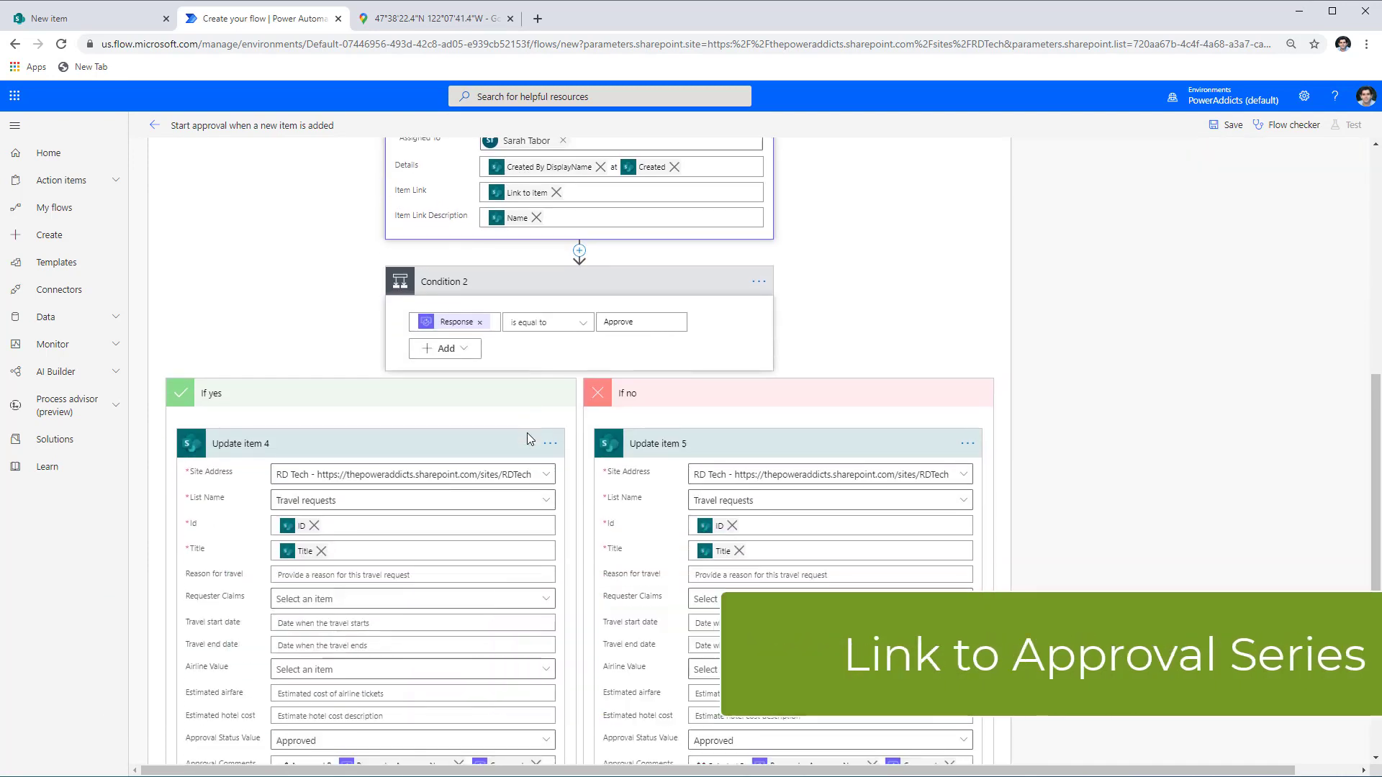
{"action": "scroll", "coordinate": [542, 339], "scroll_direction": "up", "scroll_amount": 3}
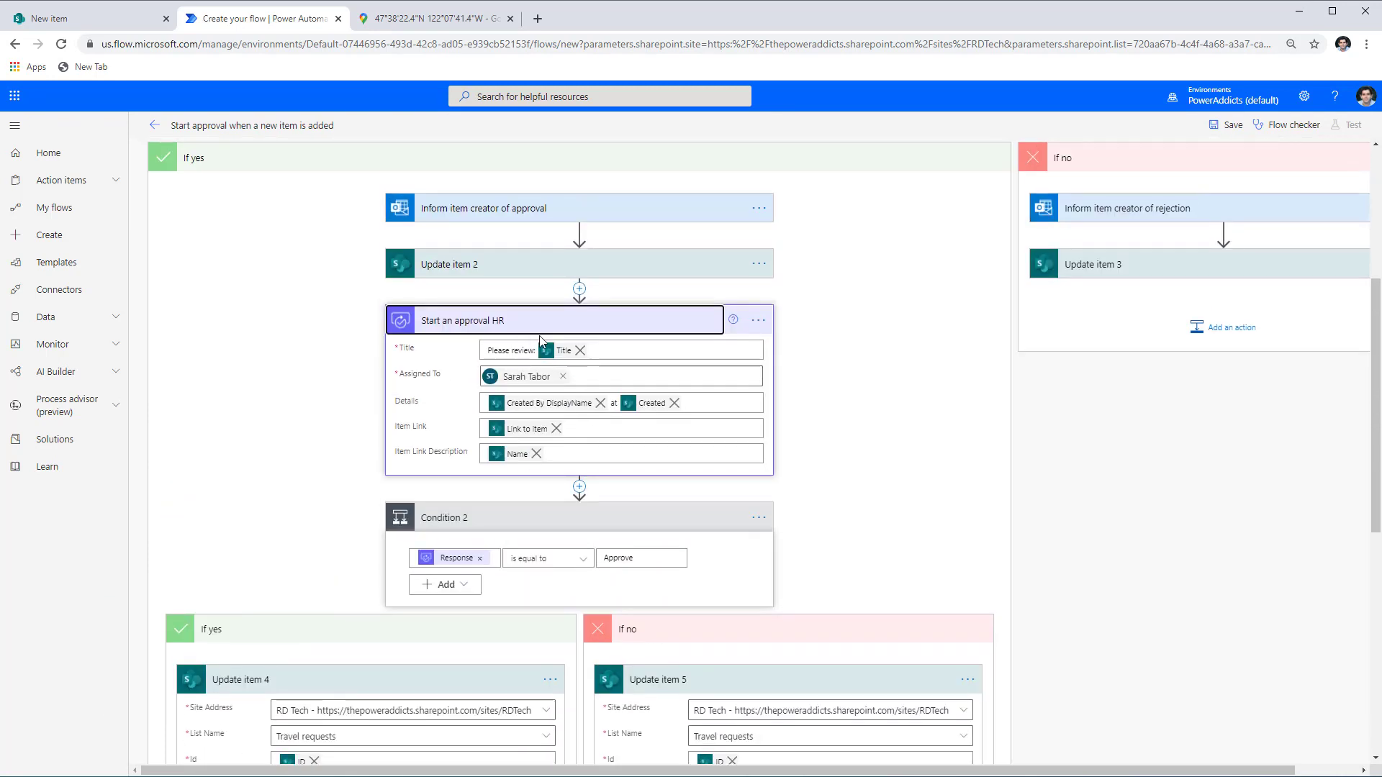
{"action": "scroll", "coordinate": [551, 432], "scroll_direction": "down", "scroll_amount": 3}
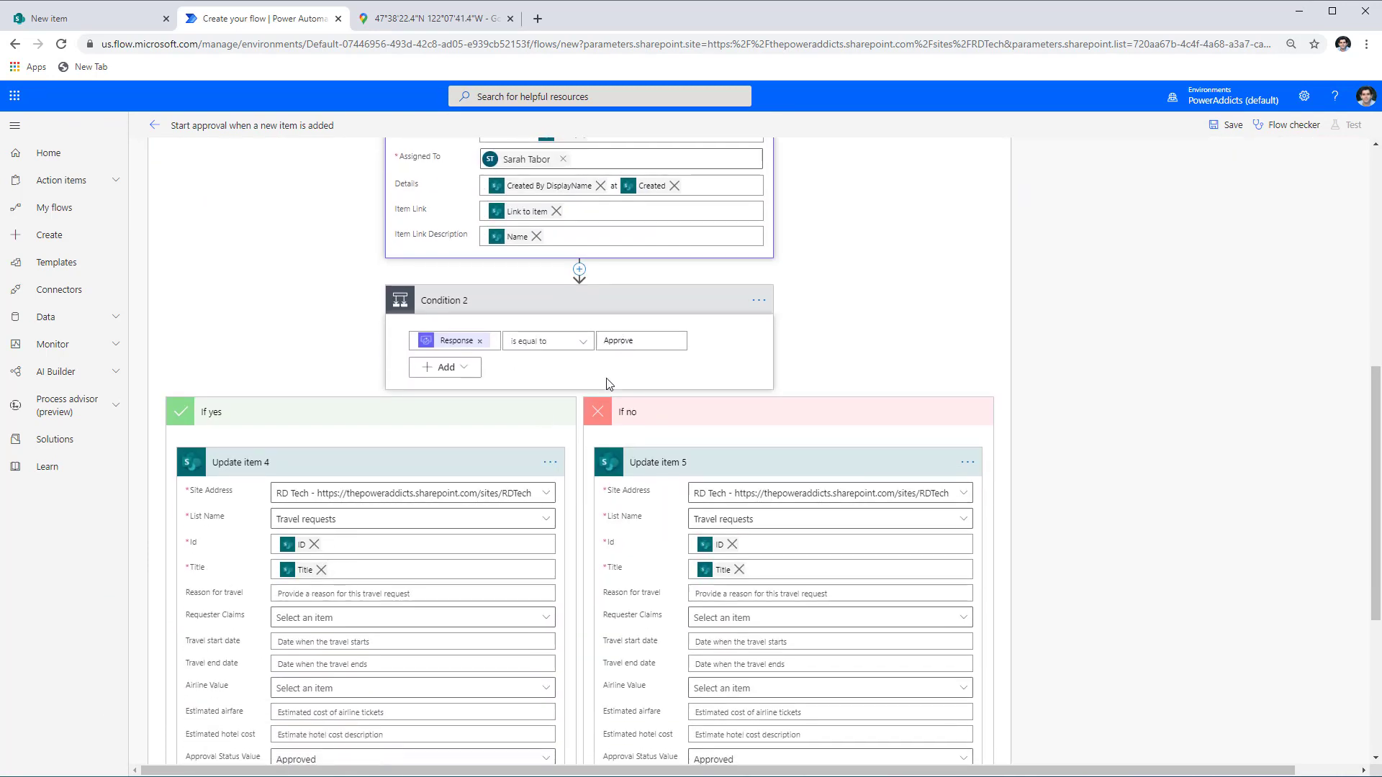
Set the Approval Status Value of Update item 5 in Condition 2's If no branch to Rejected by HR.
{"action": "scroll", "coordinate": [607, 384], "scroll_direction": "down", "scroll_amount": 2}
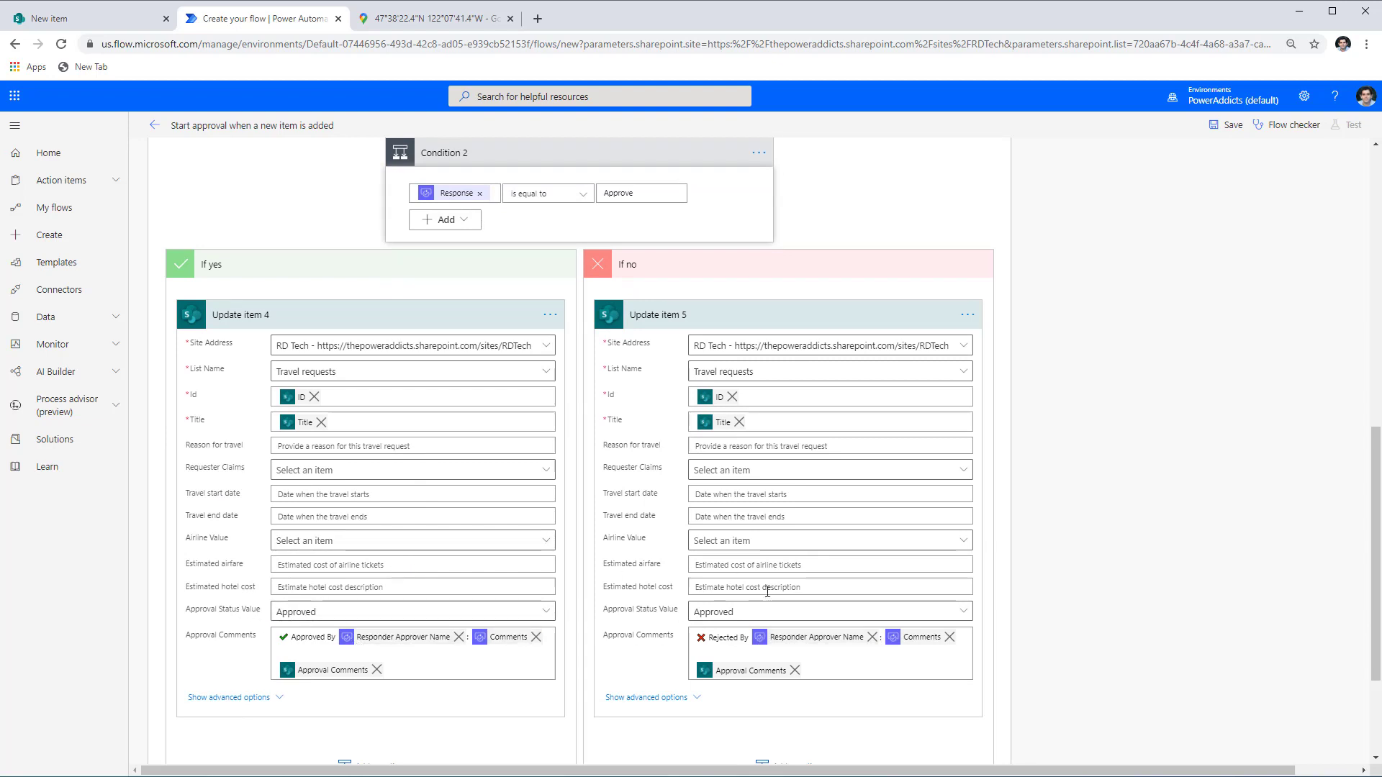
{"action": "left_click", "coordinate": [784, 611]}
{"action": "scroll", "coordinate": [280, 573], "scroll_direction": "down", "scroll_amount": 1}
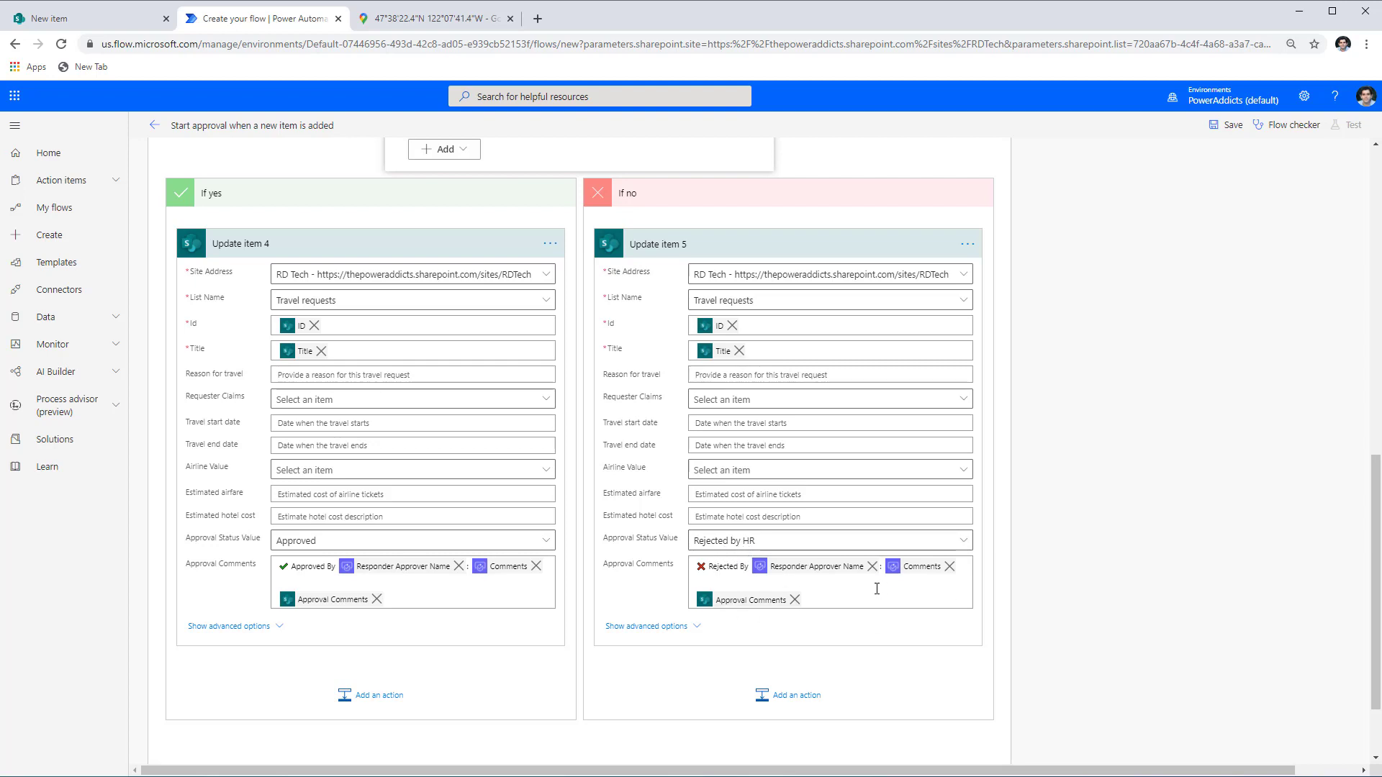
{"action": "scroll", "coordinate": [814, 580], "scroll_direction": "up", "scroll_amount": 2}
{"action": "scroll", "coordinate": [559, 673], "scroll_direction": "down", "scroll_amount": 3}
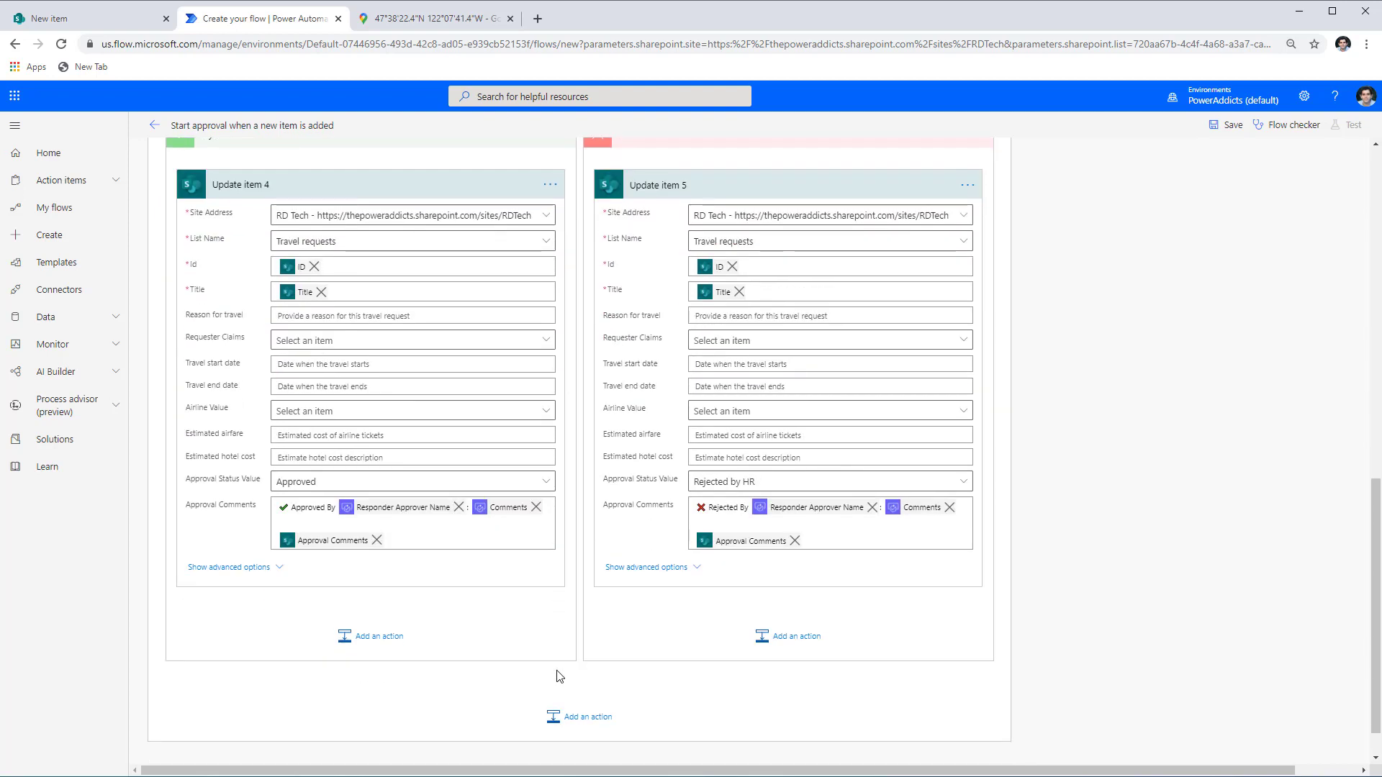
Save the completed approval flow.
{"action": "scroll", "coordinate": [676, 635], "scroll_direction": "up", "scroll_amount": 10}
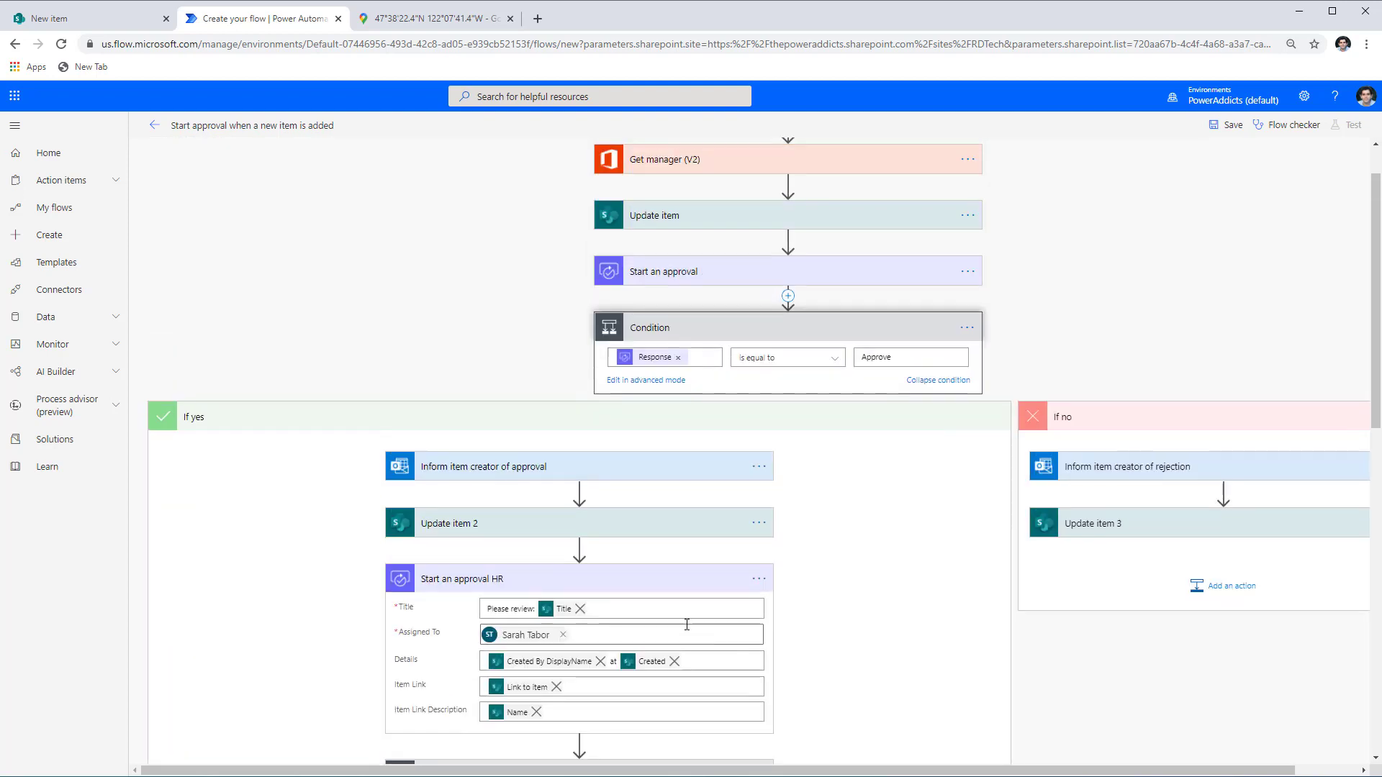
{"action": "scroll", "coordinate": [686, 625], "scroll_direction": "up", "scroll_amount": 1}
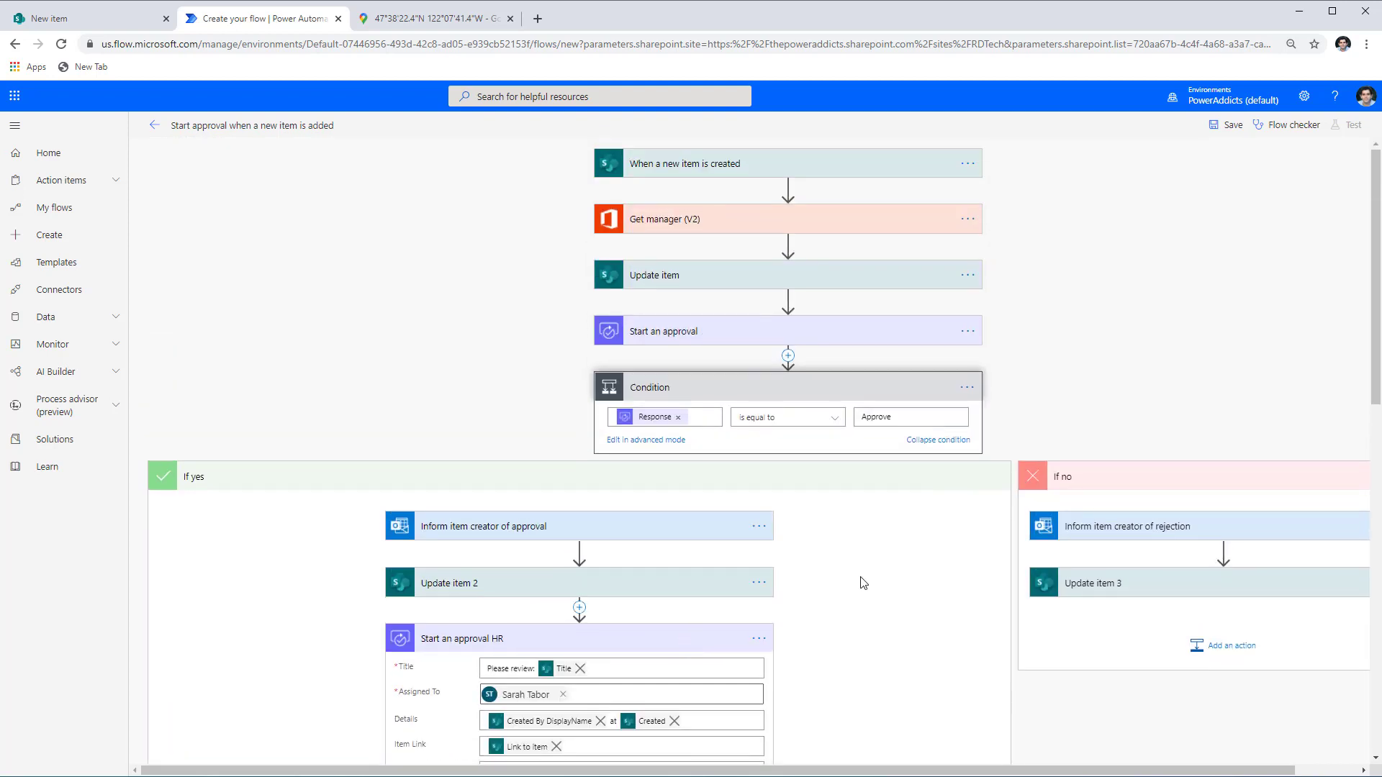
{"action": "left_click", "coordinate": [1232, 126]}
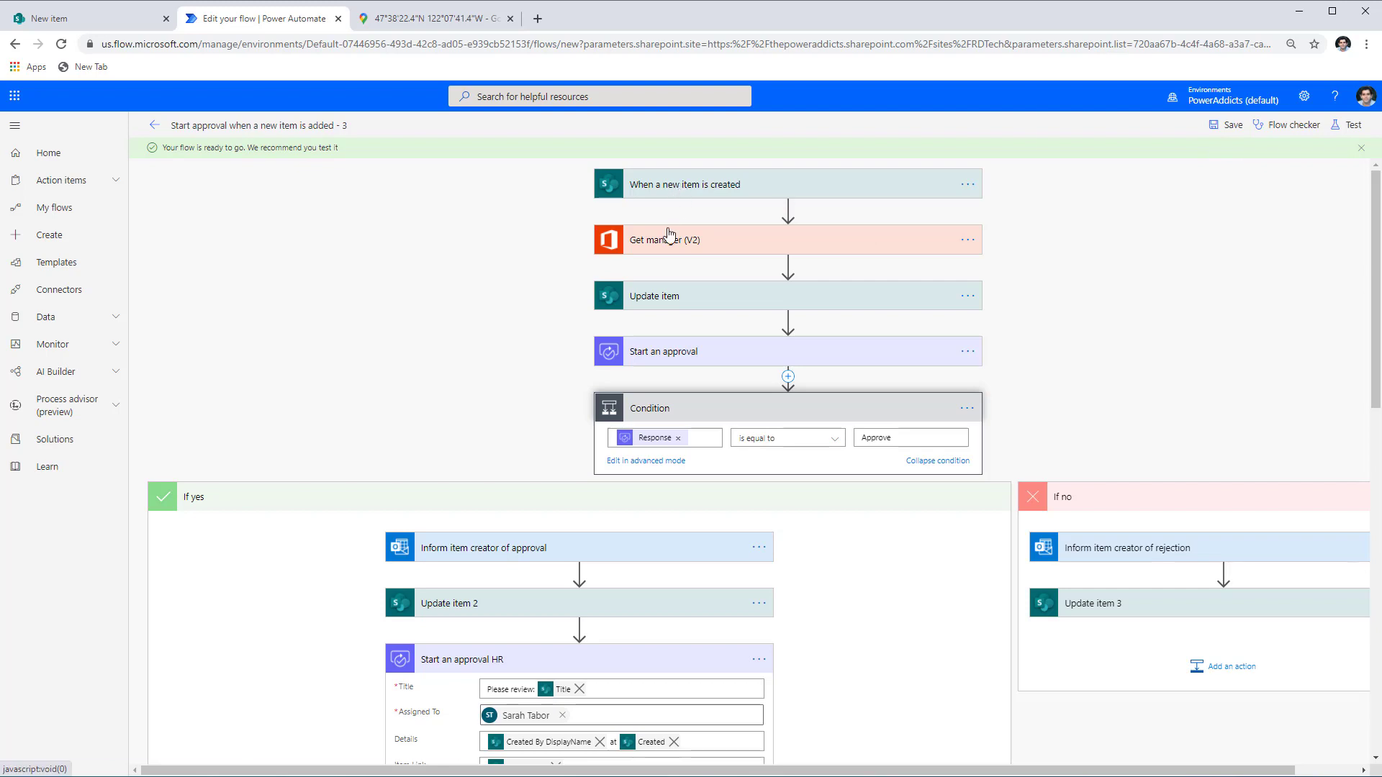
Switch to the SharePoint Travel requests list and start a new request with a trip title, reason for travel, requester and Microsoft Corporation as destination.
{"action": "key", "text": "ctrl+shift+Tab"}
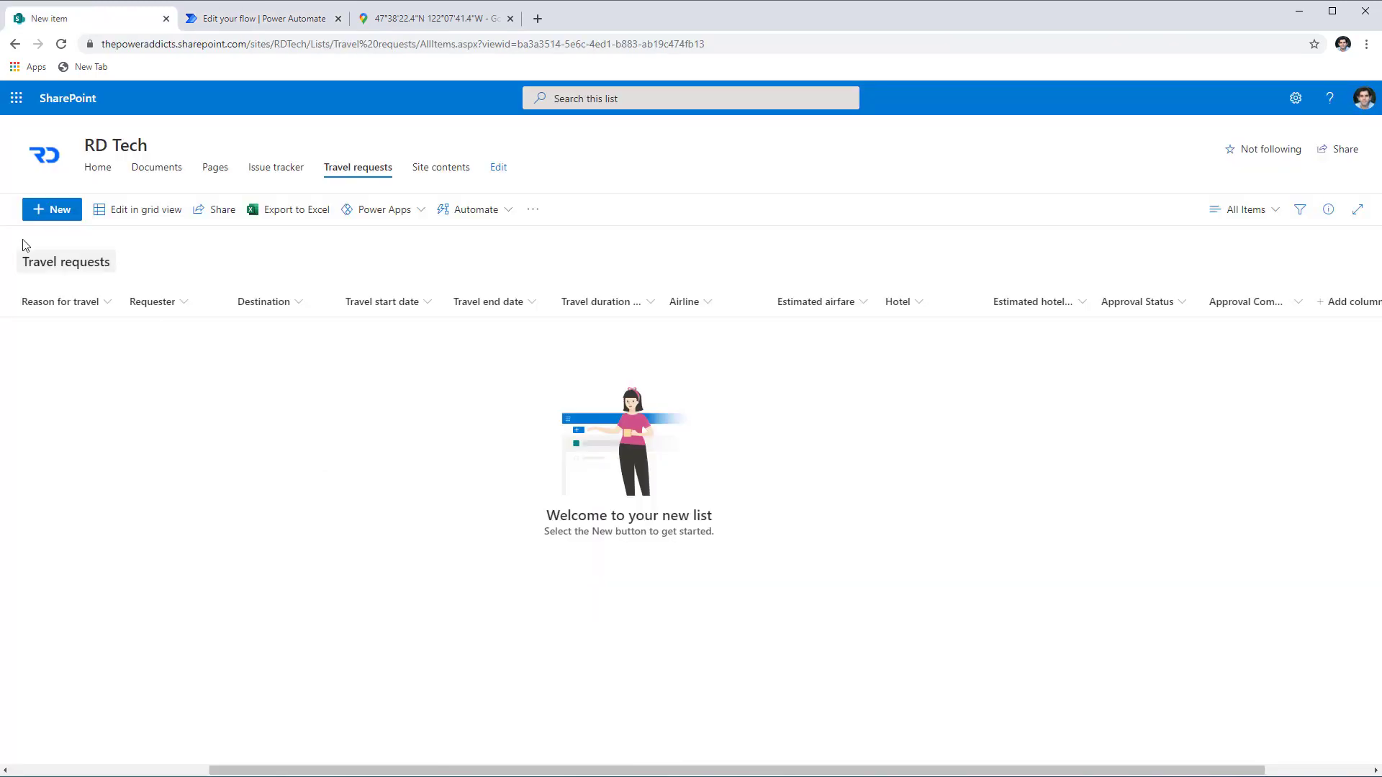
{"action": "left_click", "coordinate": [56, 221]}
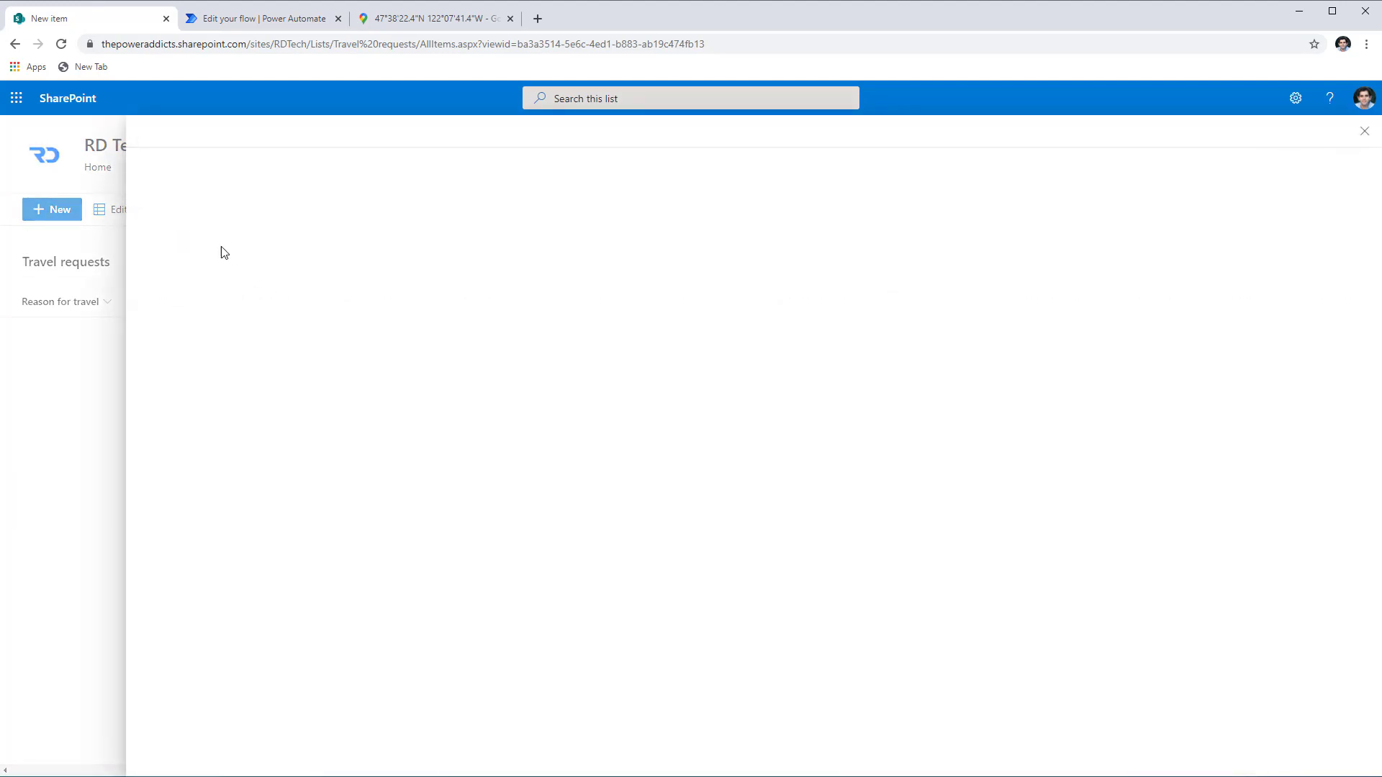
{"action": "left_click", "coordinate": [1071, 228]}
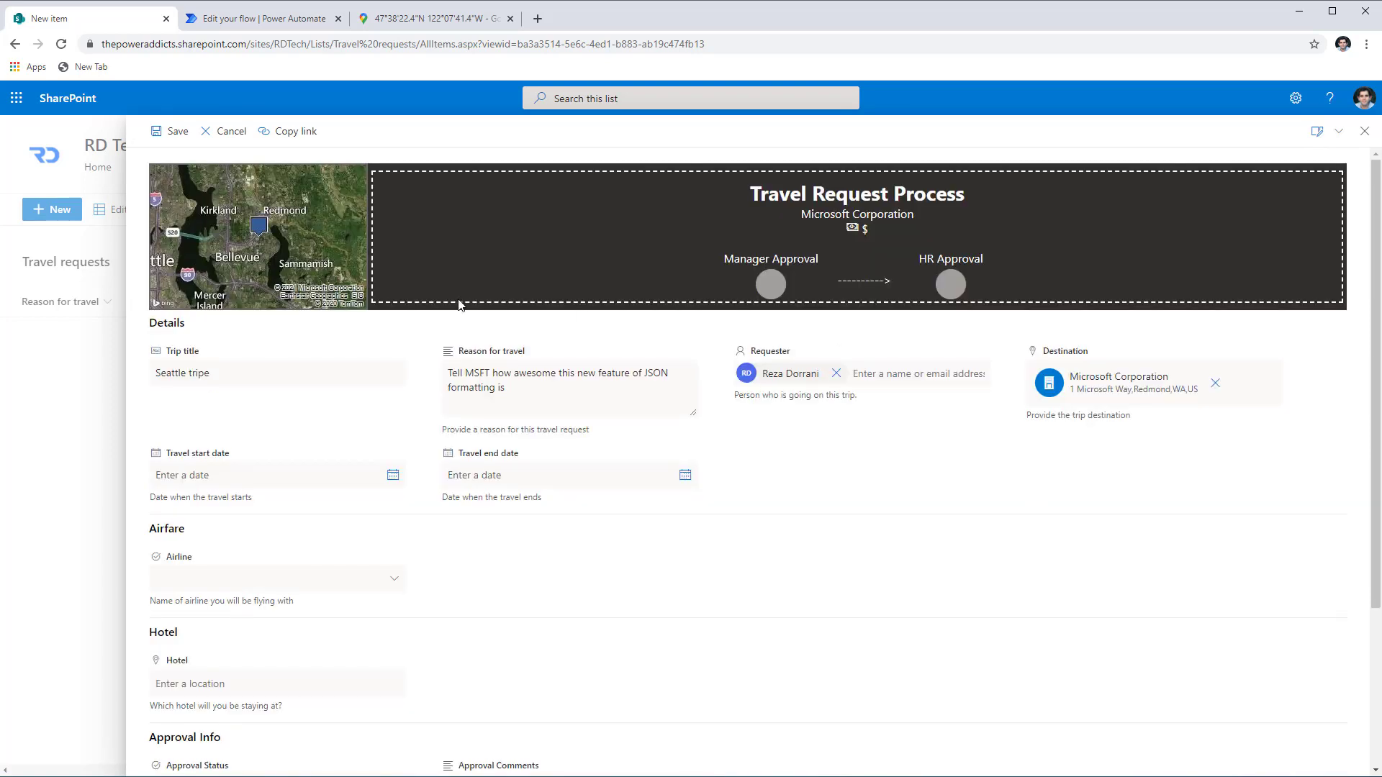
Enter travel dates 1/20/2021 to 1/27/2021, airline Southwest with airfare 444, Renaissance Seattle Hotel with cost 654, and save the request as Seattle trip.
{"action": "left_click", "coordinate": [393, 478]}
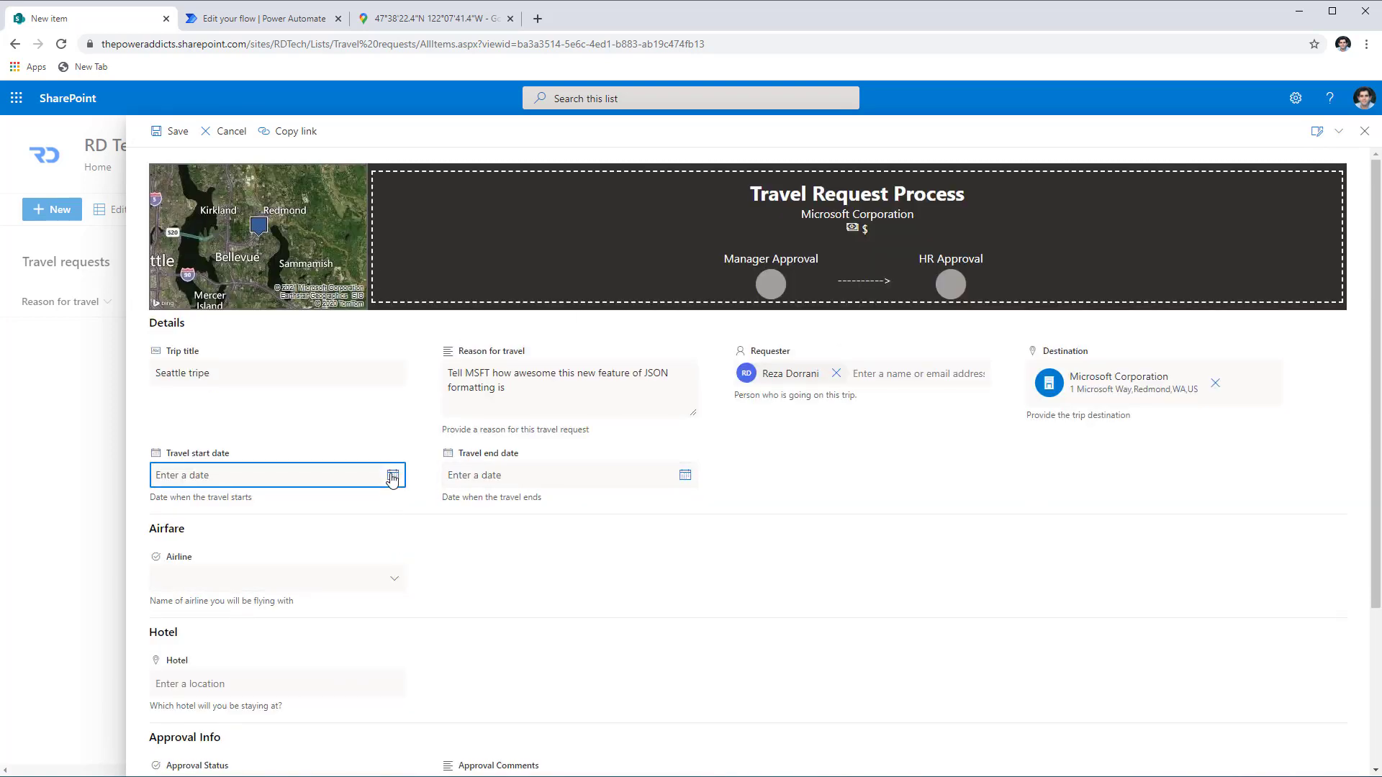
{"action": "left_click", "coordinate": [225, 559]}
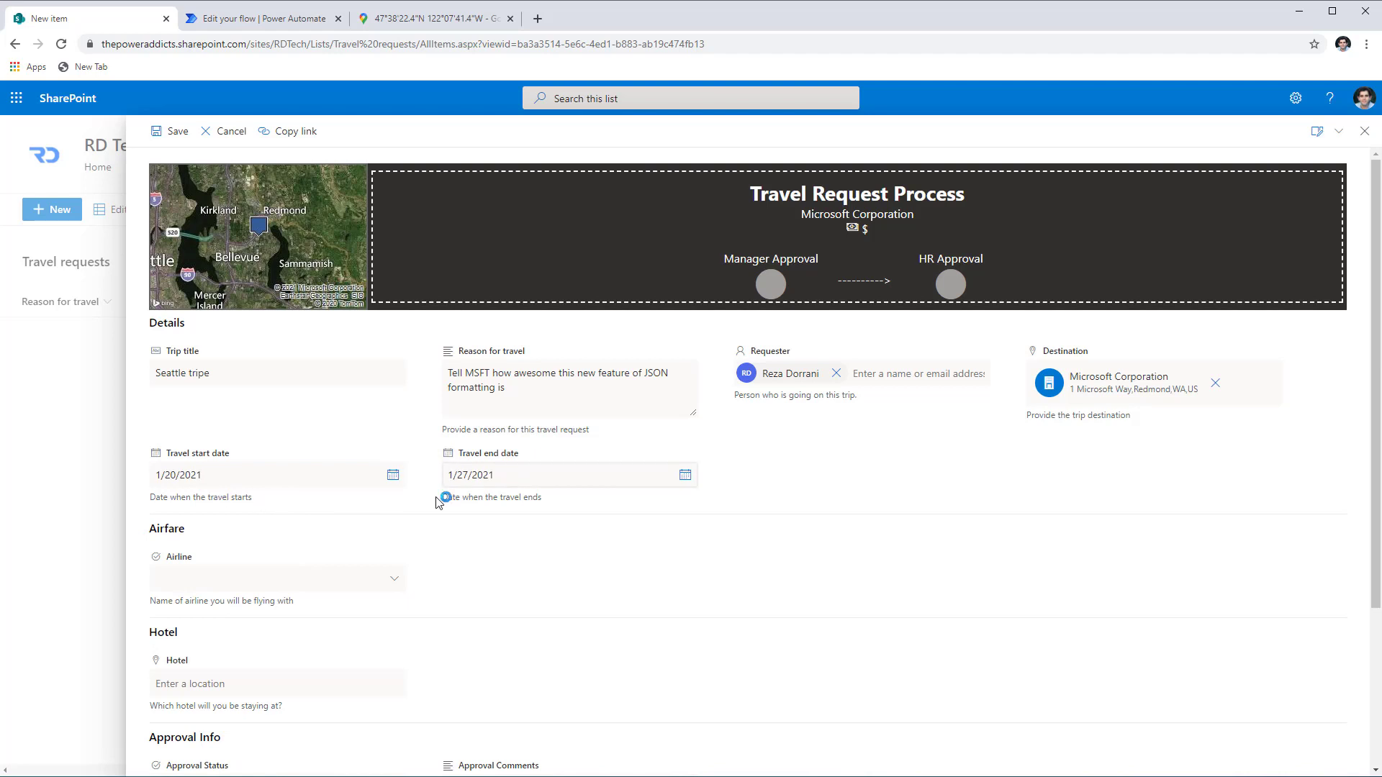
{"action": "scroll", "coordinate": [432, 504], "scroll_direction": "down", "scroll_amount": 3}
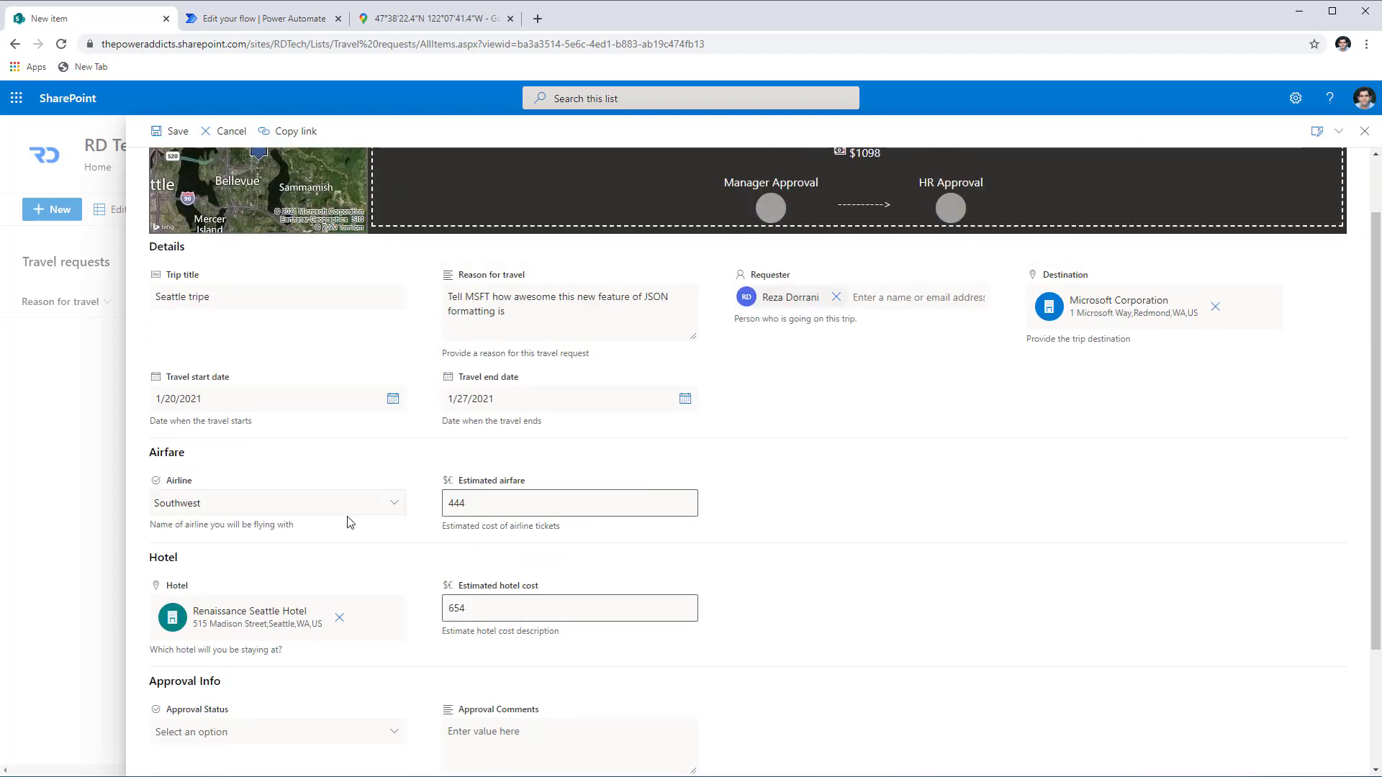
{"action": "scroll", "coordinate": [192, 232], "scroll_direction": "up", "scroll_amount": 1}
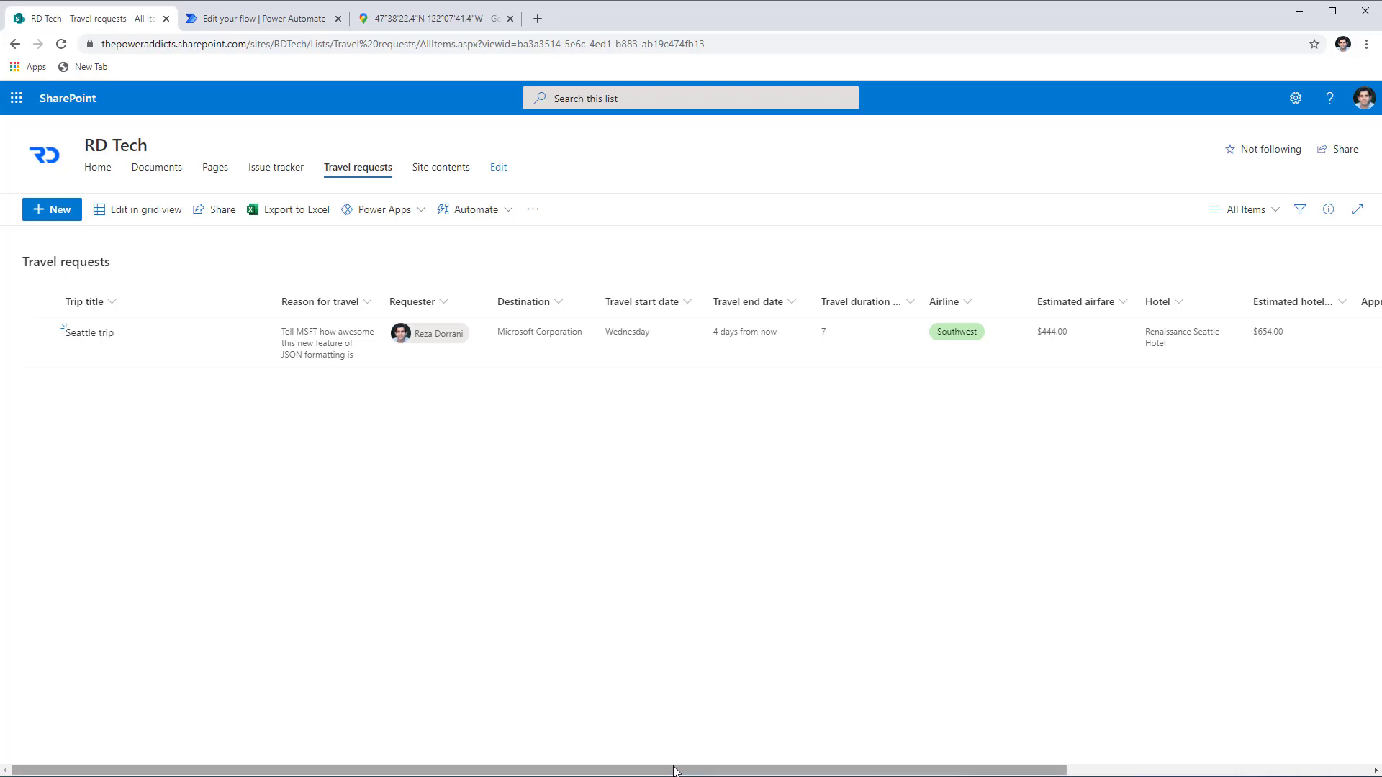
Check the Approval Status and Approval Comments columns of the Seattle trip item in the list and open the item.
{"action": "left_click_drag", "start_coordinate": [918, 771], "coordinate": [1222, 772]}
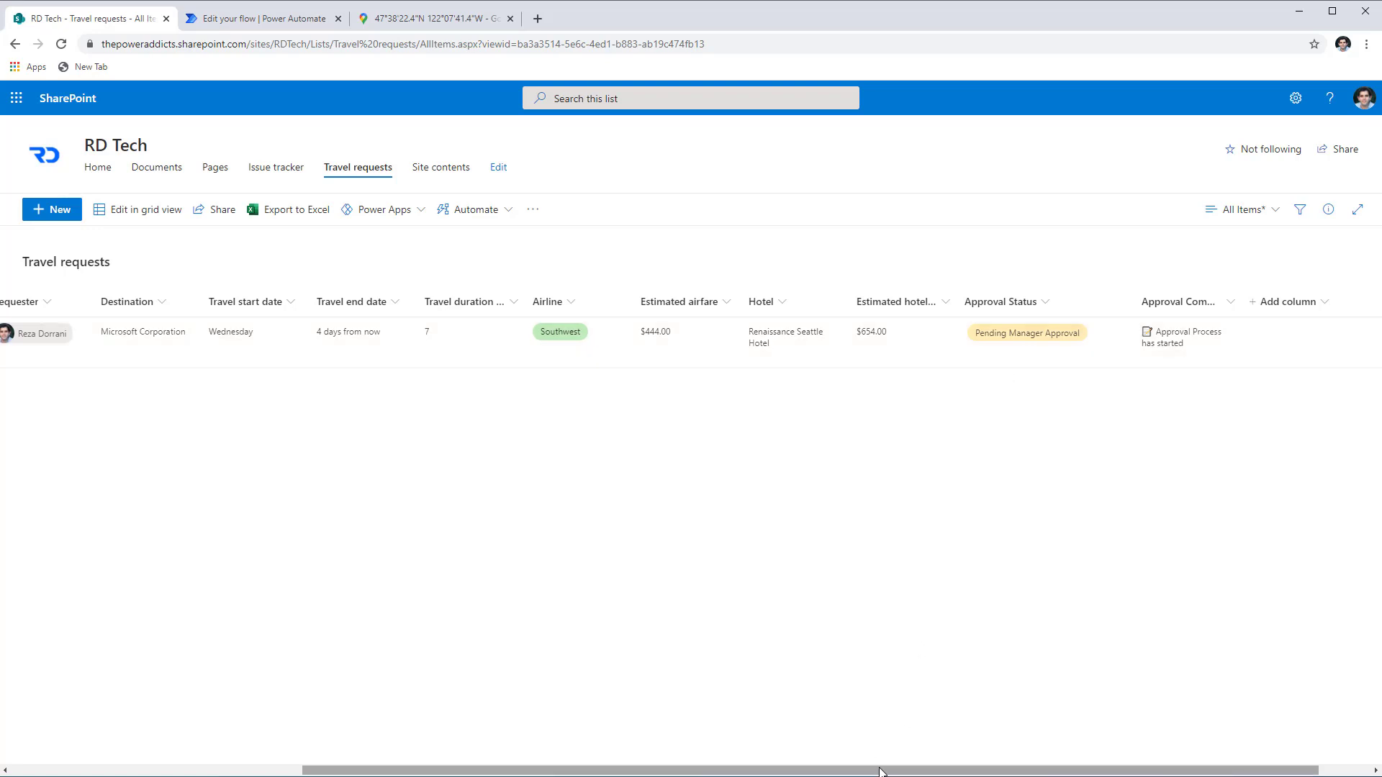
{"action": "left_click_drag", "start_coordinate": [878, 769], "coordinate": [587, 769]}
{"action": "left_click", "coordinate": [91, 334]}
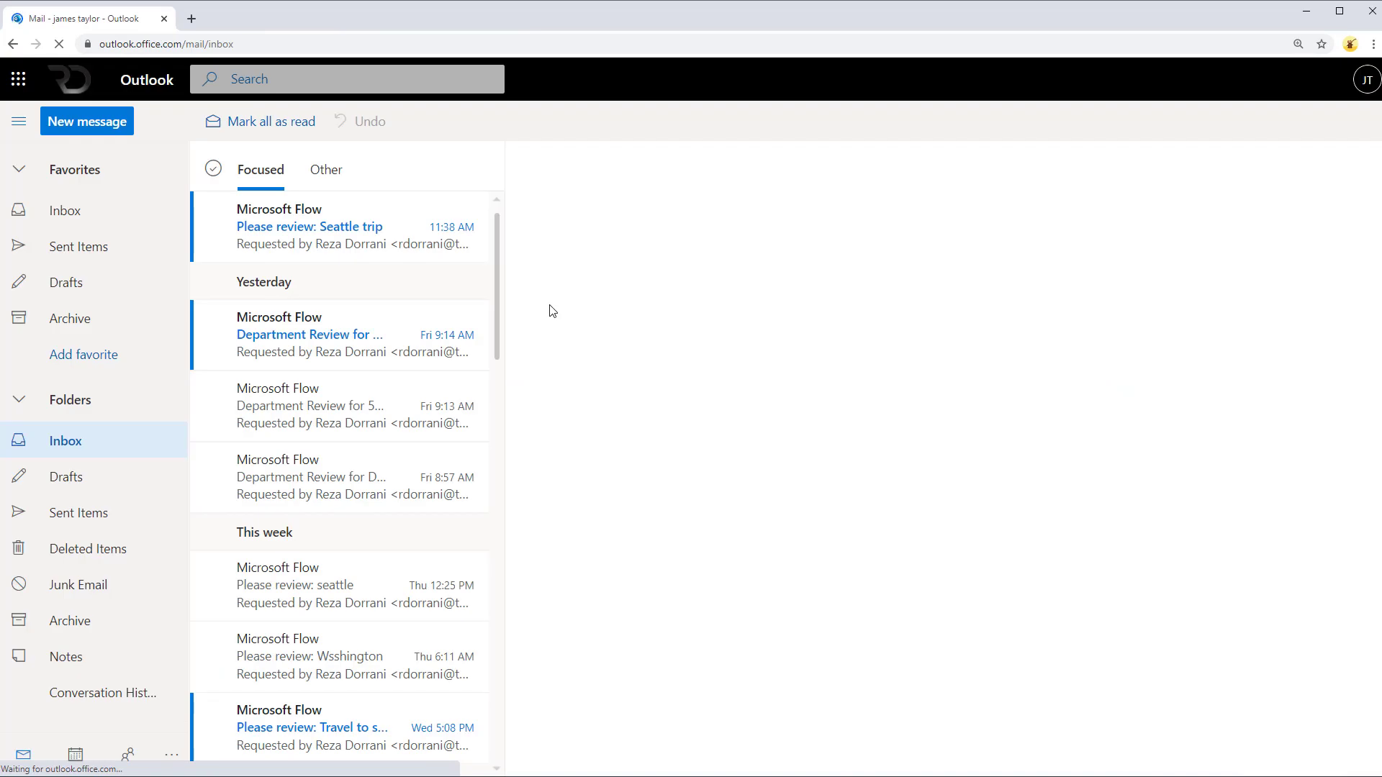
Switch to the manager's Outlook inbox and approve the Seattle trip request with the comment "looks good".
{"action": "left_click", "coordinate": [352, 244]}
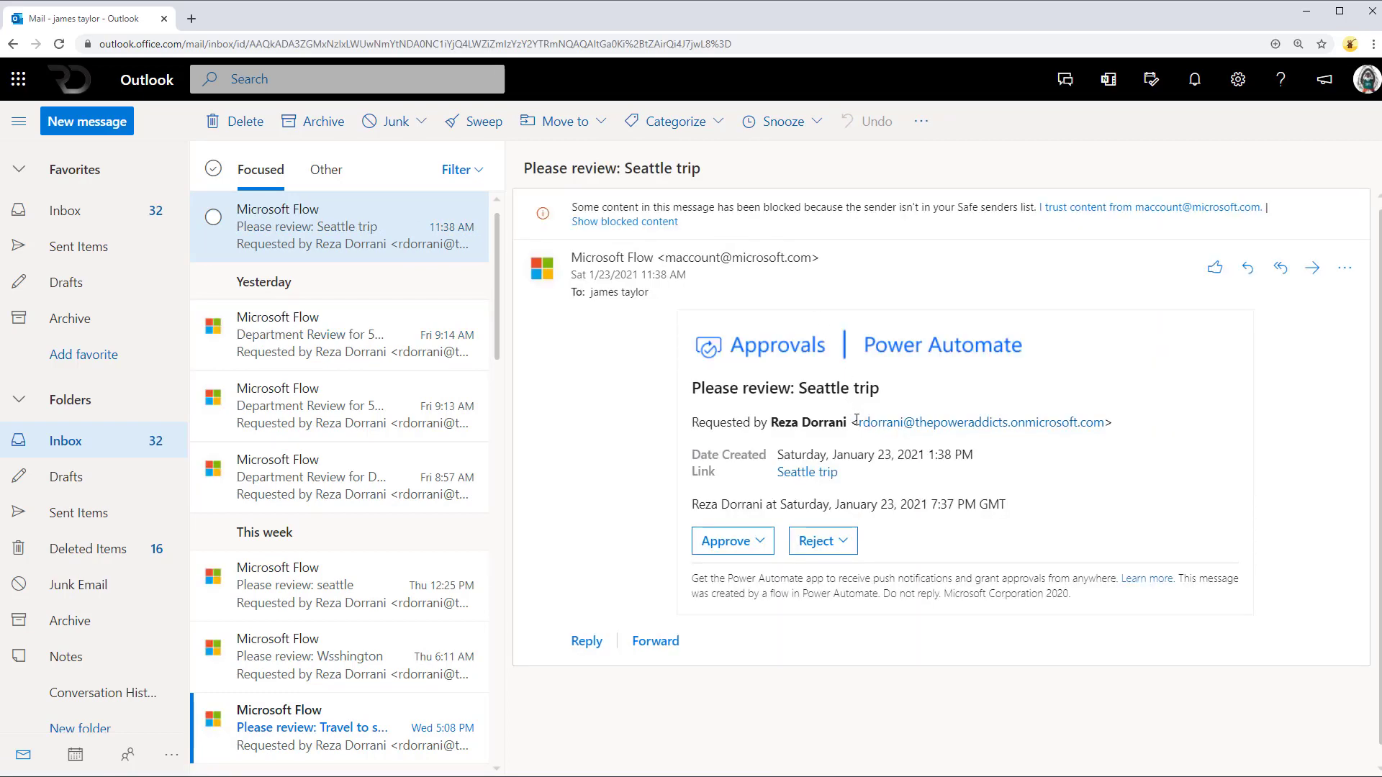
{"action": "scroll", "coordinate": [856, 420], "scroll_direction": "down", "scroll_amount": 1}
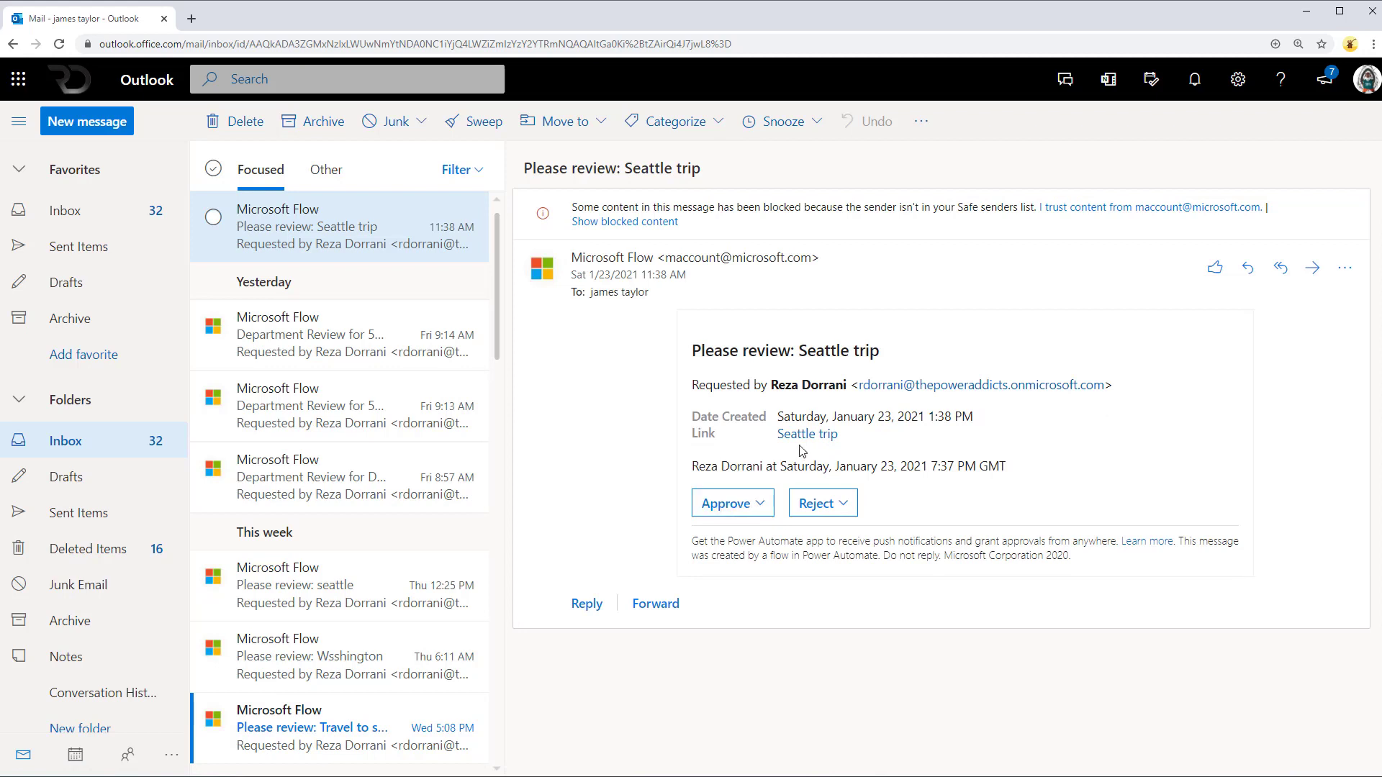
{"action": "left_click", "coordinate": [770, 504]}
{"action": "left_click", "coordinate": [763, 459]}
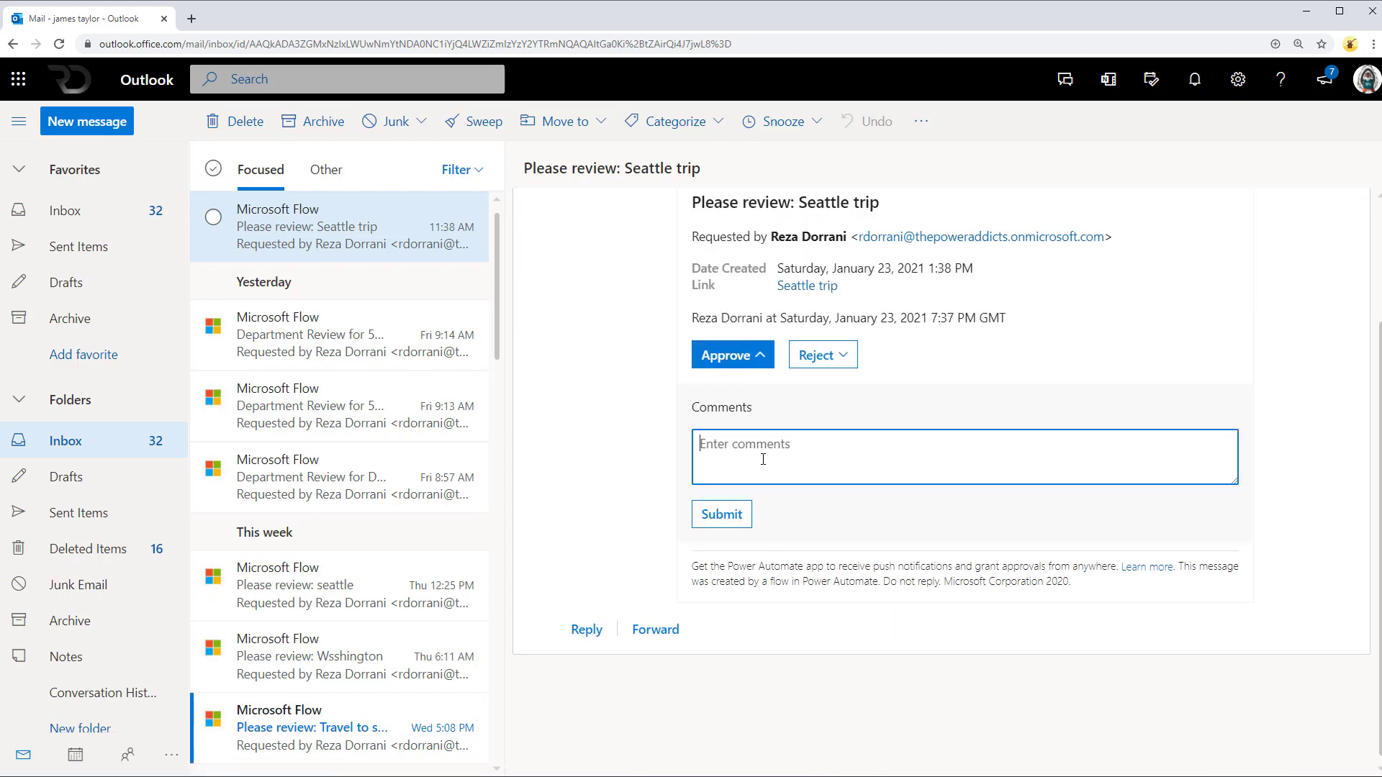
{"action": "type", "text": "looks good"}
{"action": "left_click", "coordinate": [733, 527]}
Switch back to the Seattle trip item in SharePoint and review its approval stage indicators, Approval Status and Approval Comments.
{"action": "key", "text": "alt+Tab"}
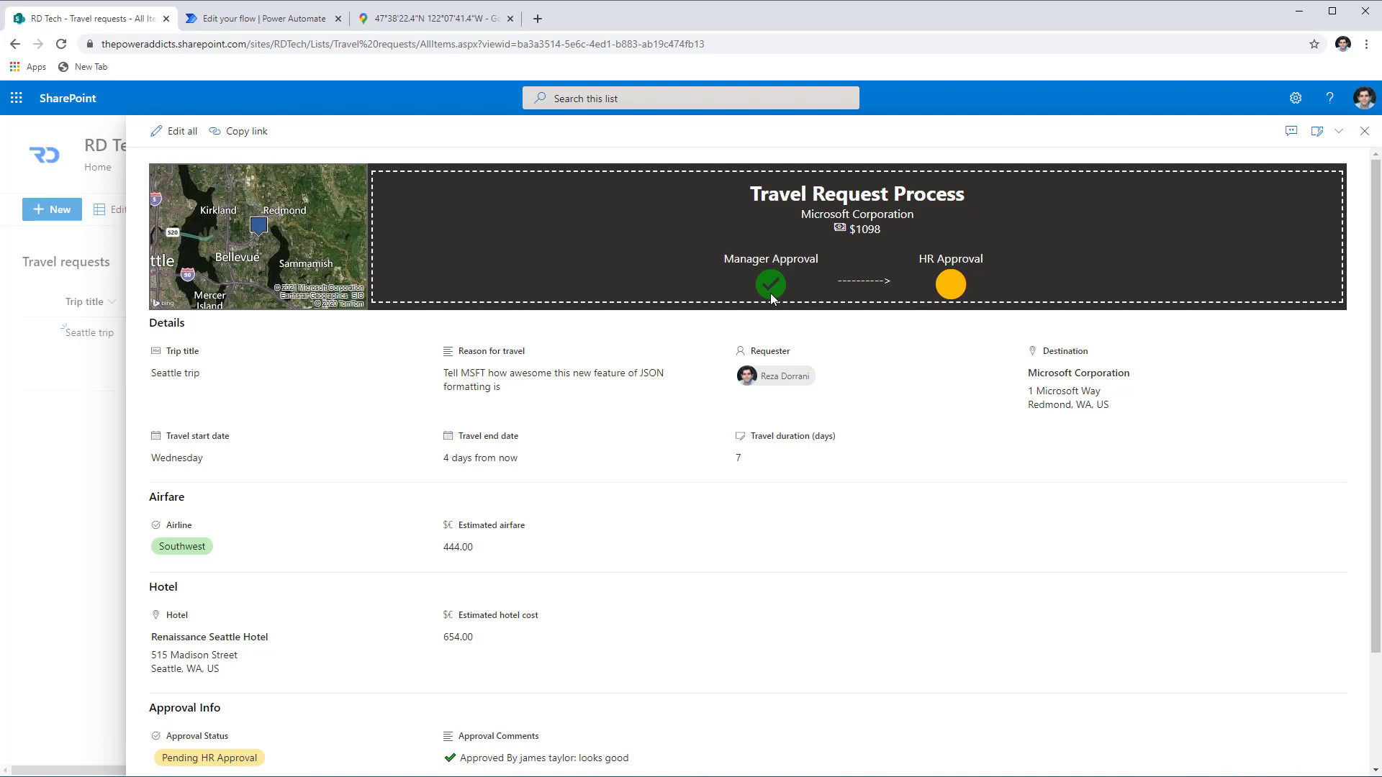
{"action": "scroll", "coordinate": [773, 353], "scroll_direction": "down", "scroll_amount": 2}
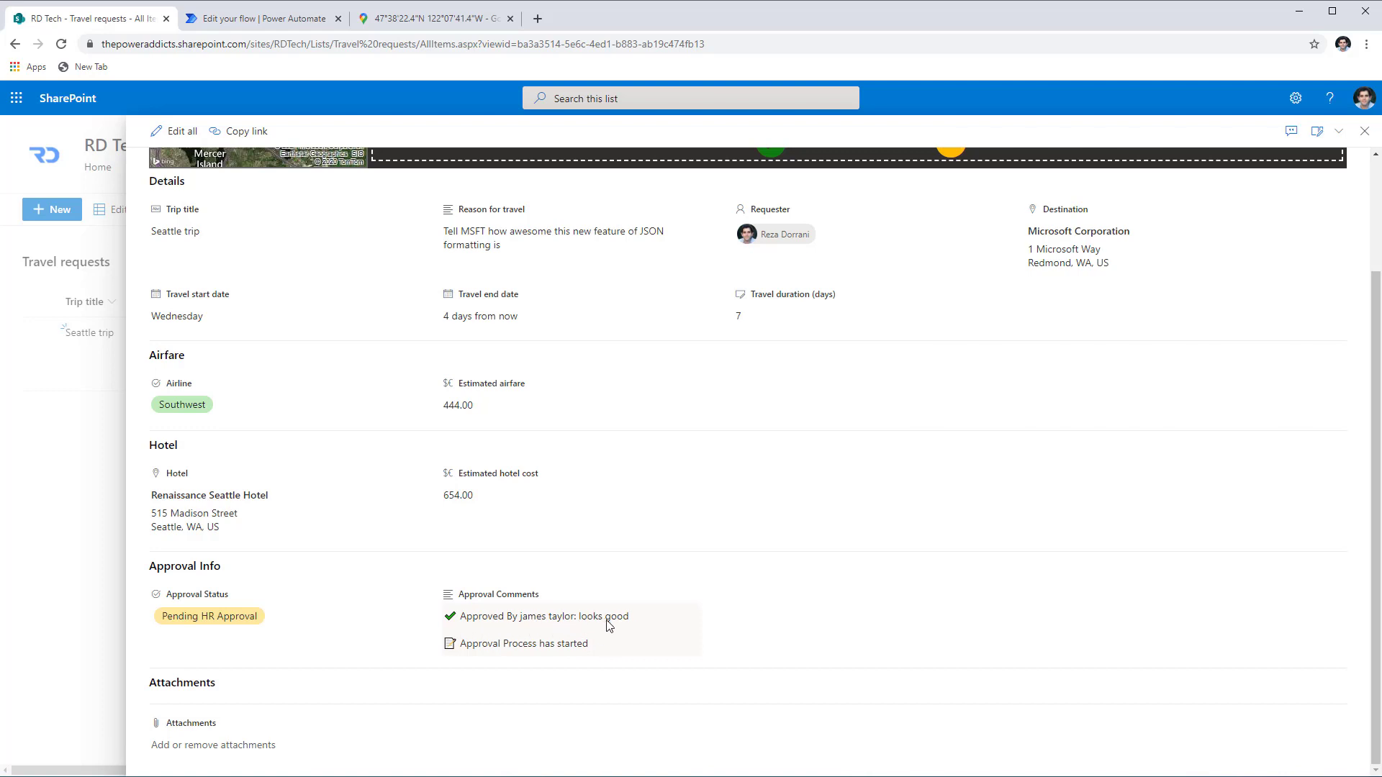
{"action": "scroll", "coordinate": [608, 624], "scroll_direction": "up", "scroll_amount": 1}
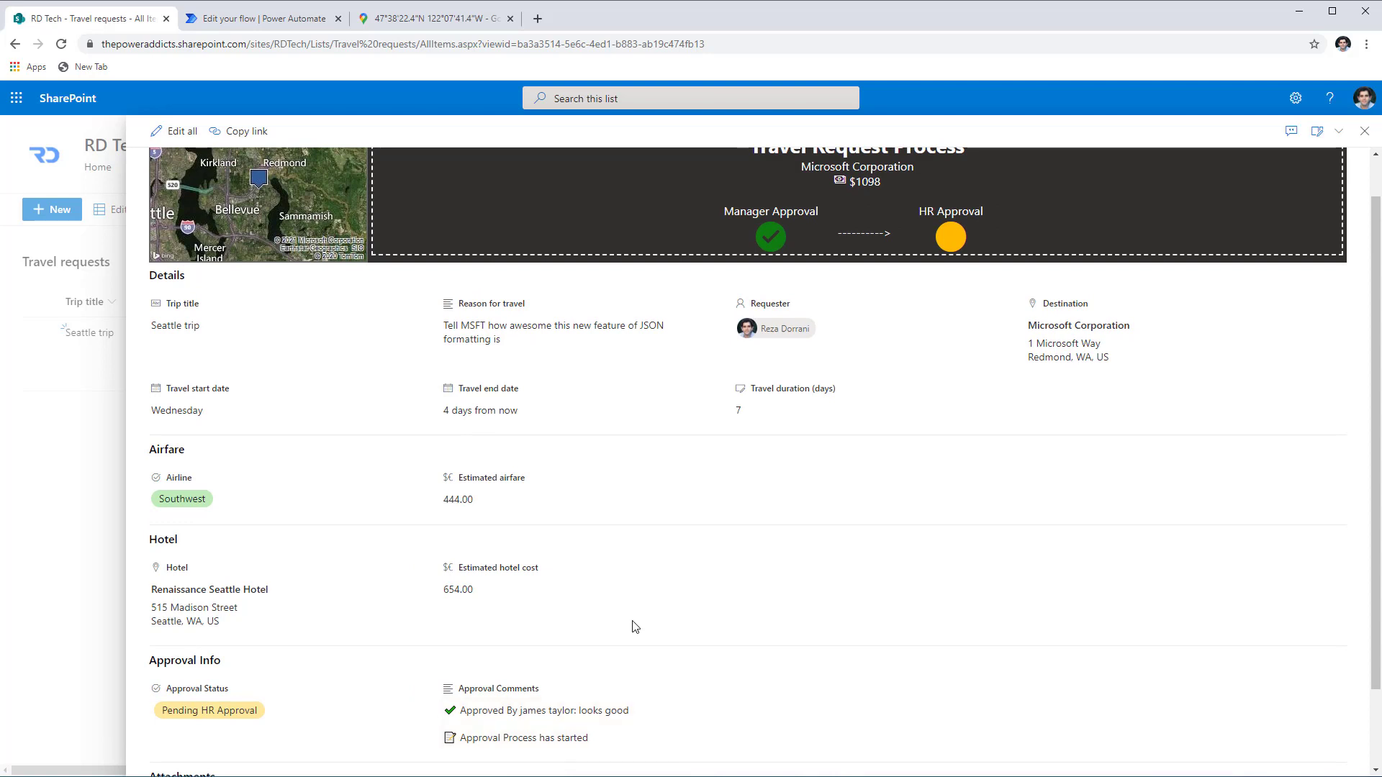
{"action": "scroll", "coordinate": [635, 626], "scroll_direction": "up", "scroll_amount": 1}
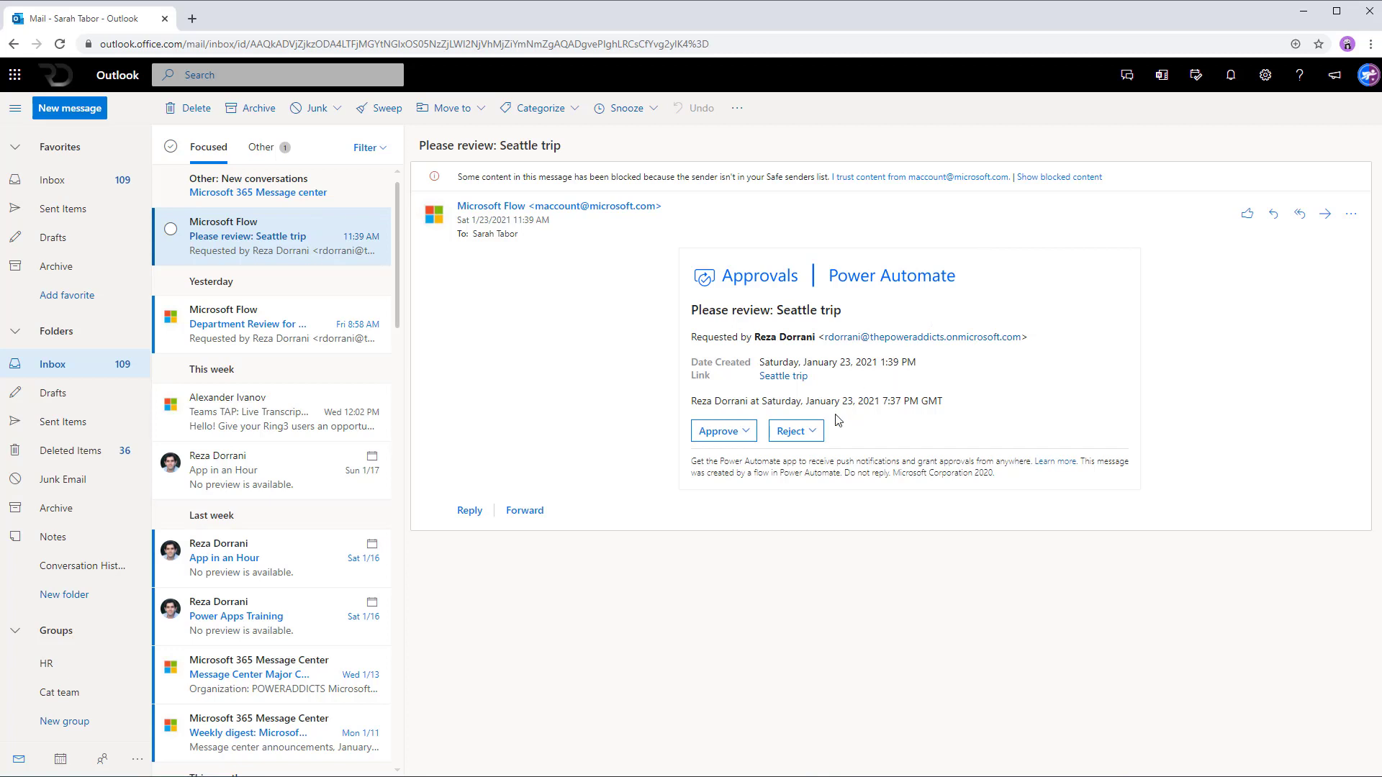
Switch to the HR approver's Outlook inbox and reject the Seattle trip request with the comment "No travel due to COVID".
{"action": "left_click", "coordinate": [737, 439]}
{"action": "left_click", "coordinate": [797, 440]}
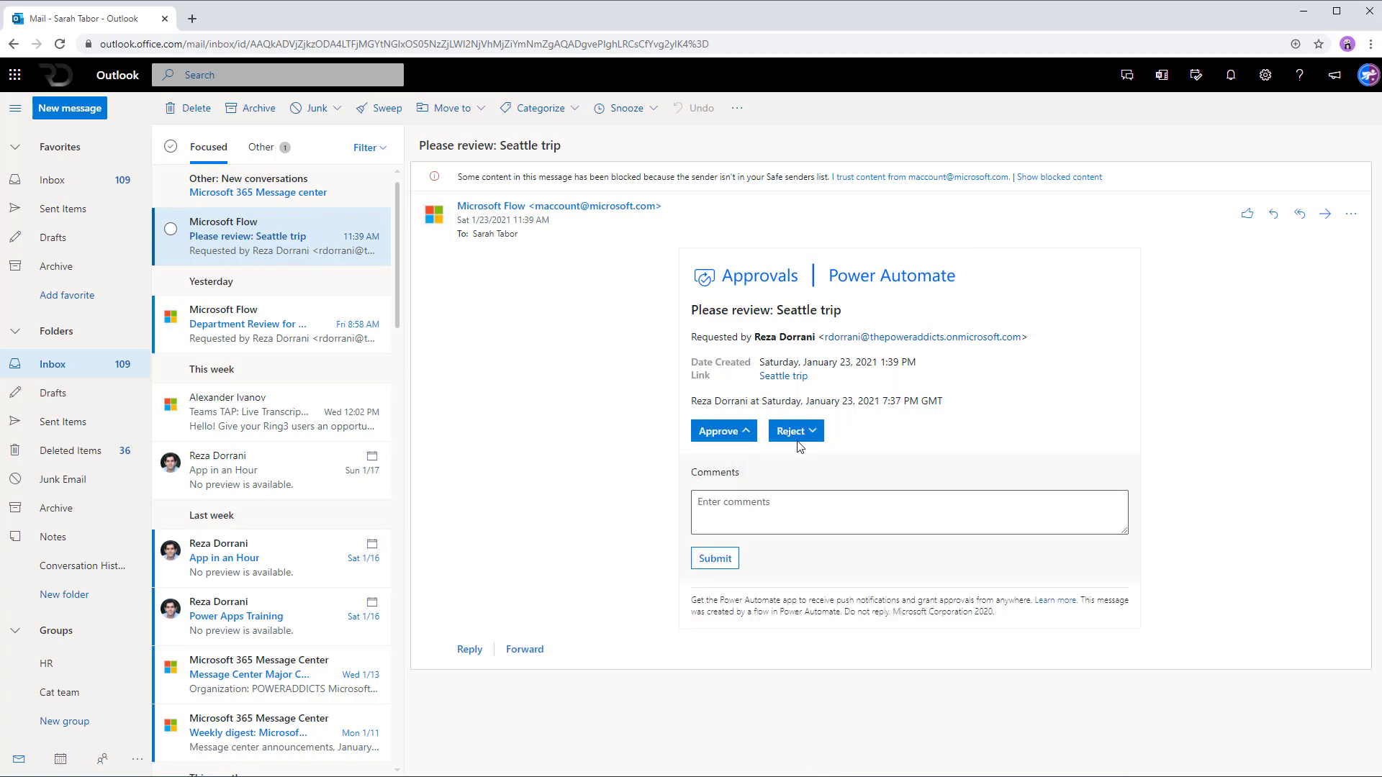
{"action": "left_click", "coordinate": [796, 495]}
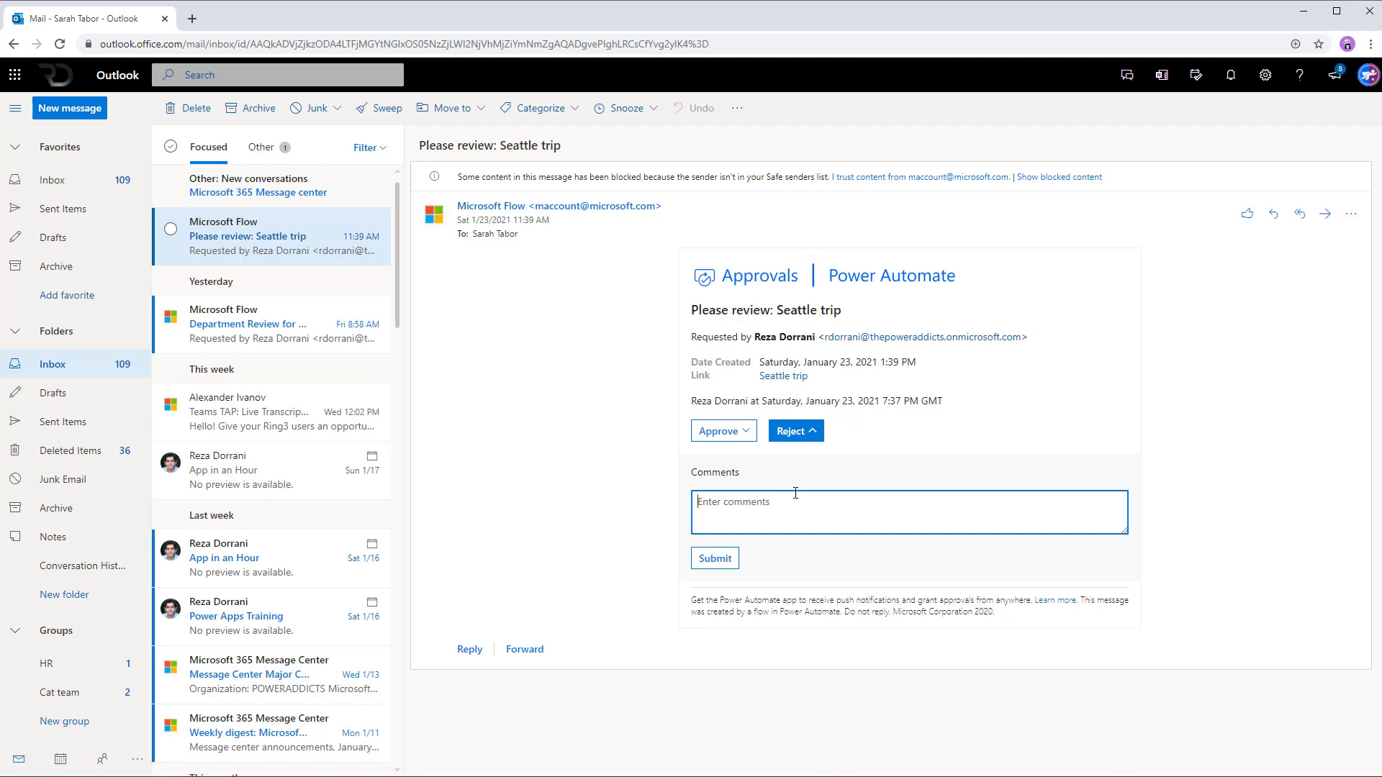
{"action": "type", "text": "No travel due to COVID"}
{"action": "left_click", "coordinate": [729, 560]}
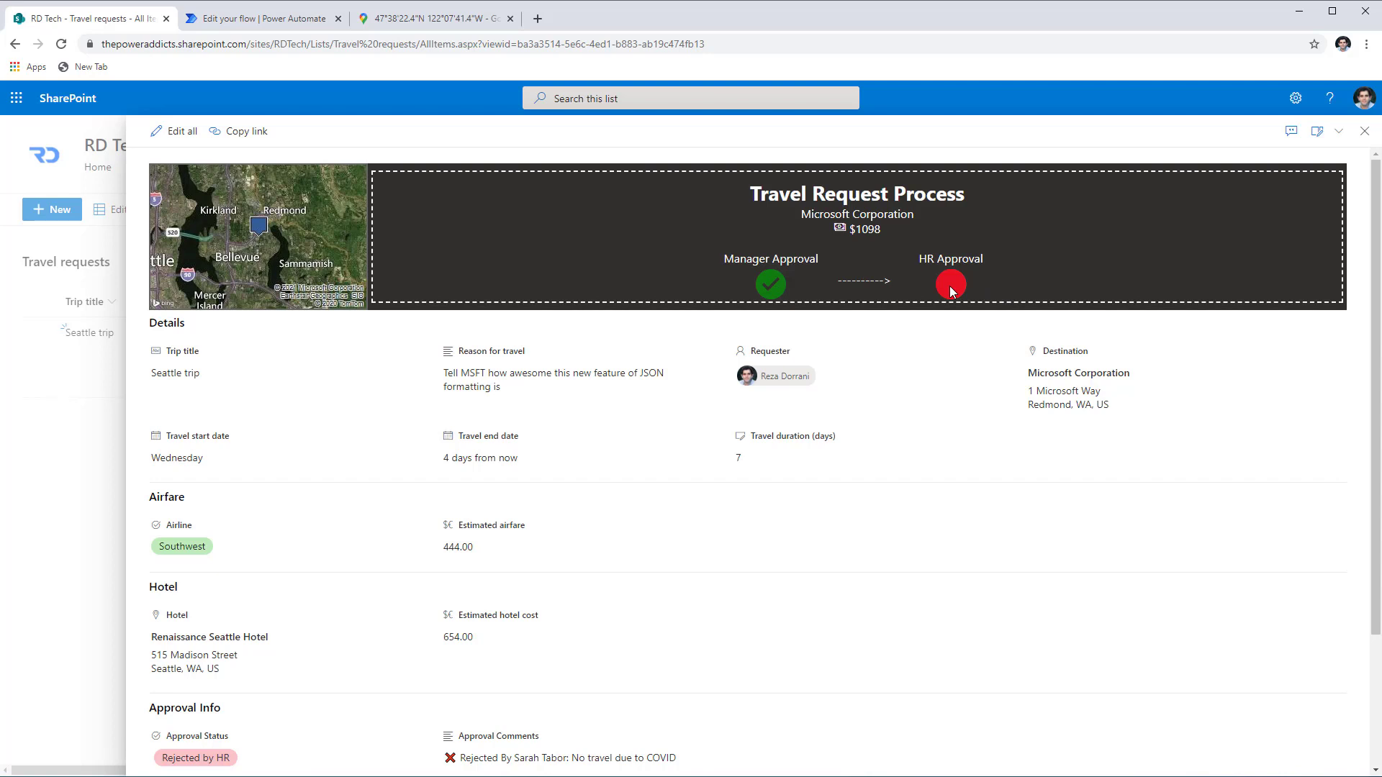
Review the Seattle trip item's Approval Info in SharePoint, expanding the full Approval Comments history, and check the header's approval indicators.
{"action": "scroll", "coordinate": [951, 291], "scroll_direction": "down", "scroll_amount": 2}
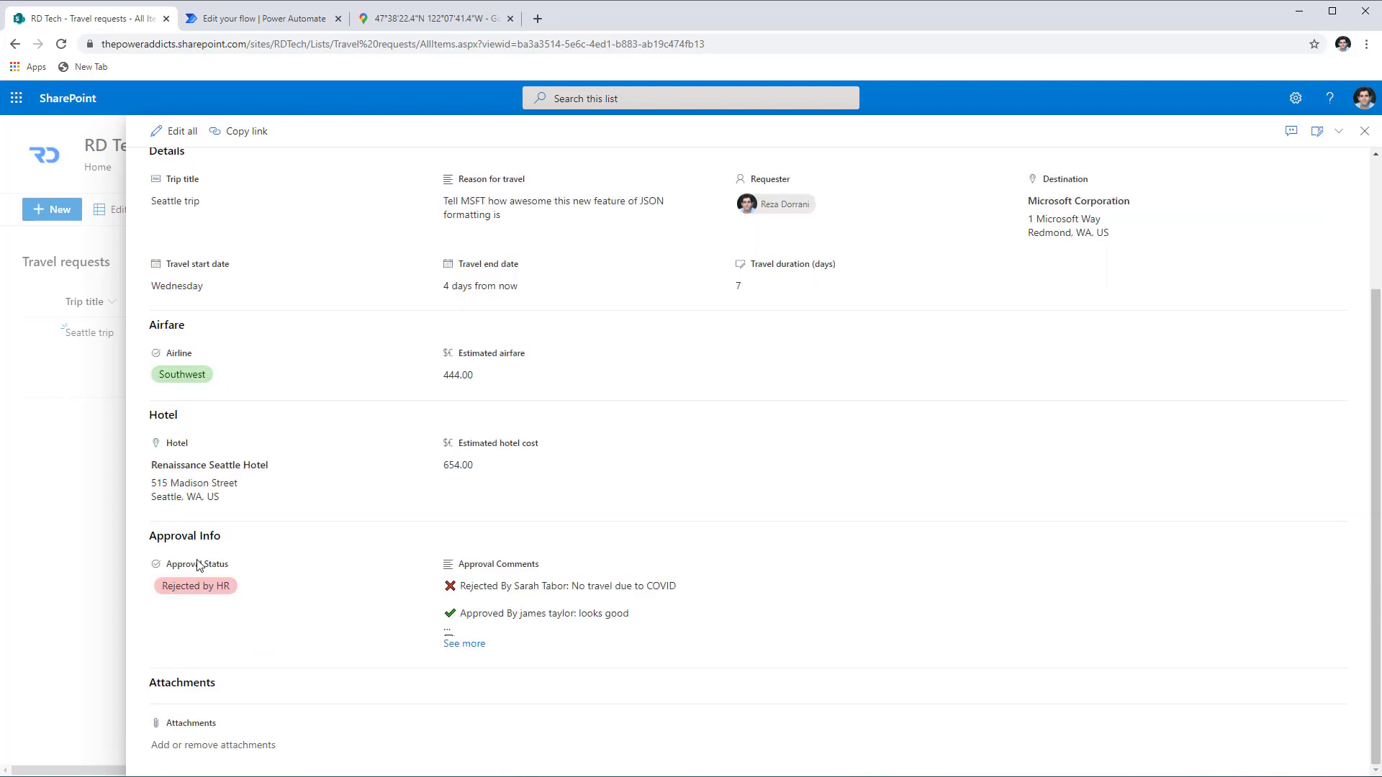
{"action": "left_click", "coordinate": [466, 644]}
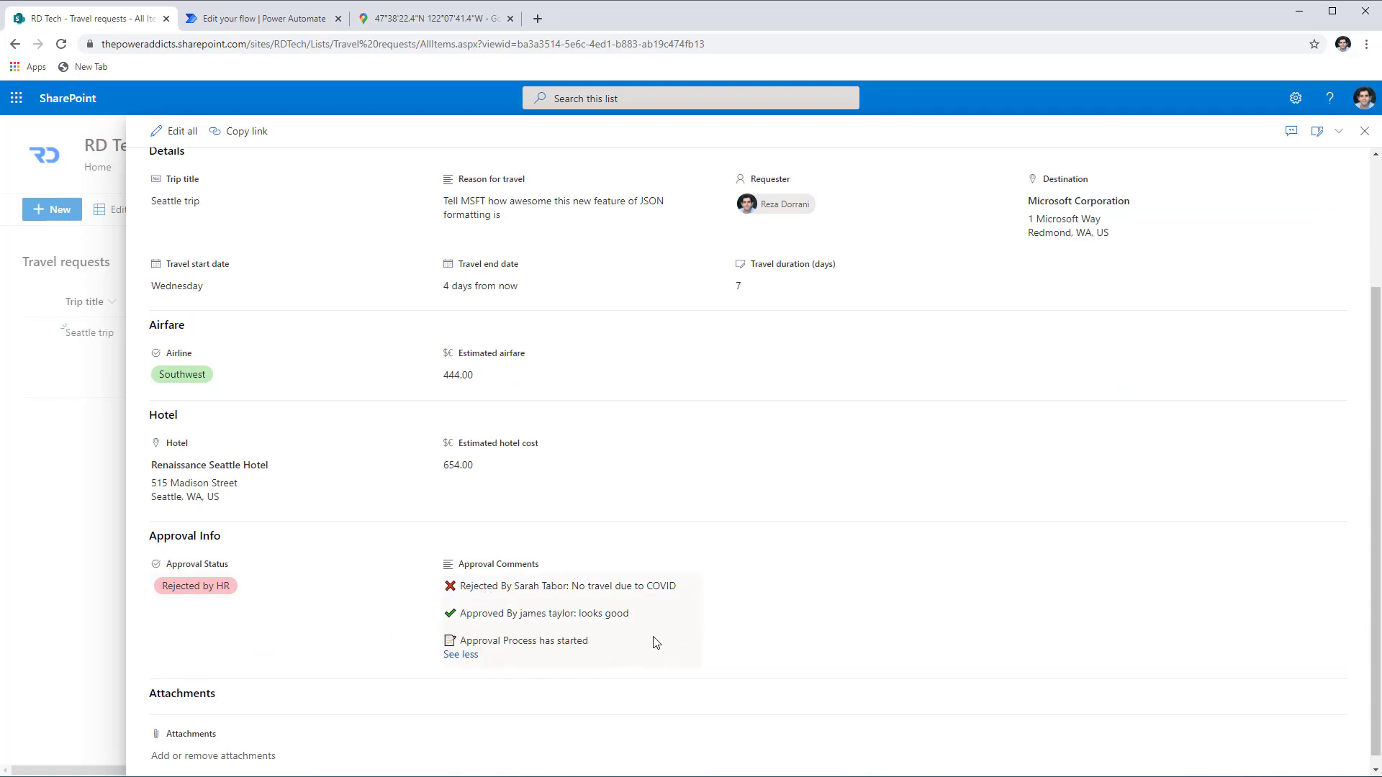
{"action": "scroll", "coordinate": [658, 617], "scroll_direction": "up", "scroll_amount": 1}
{"action": "scroll", "coordinate": [658, 617], "scroll_direction": "up", "scroll_amount": 2}
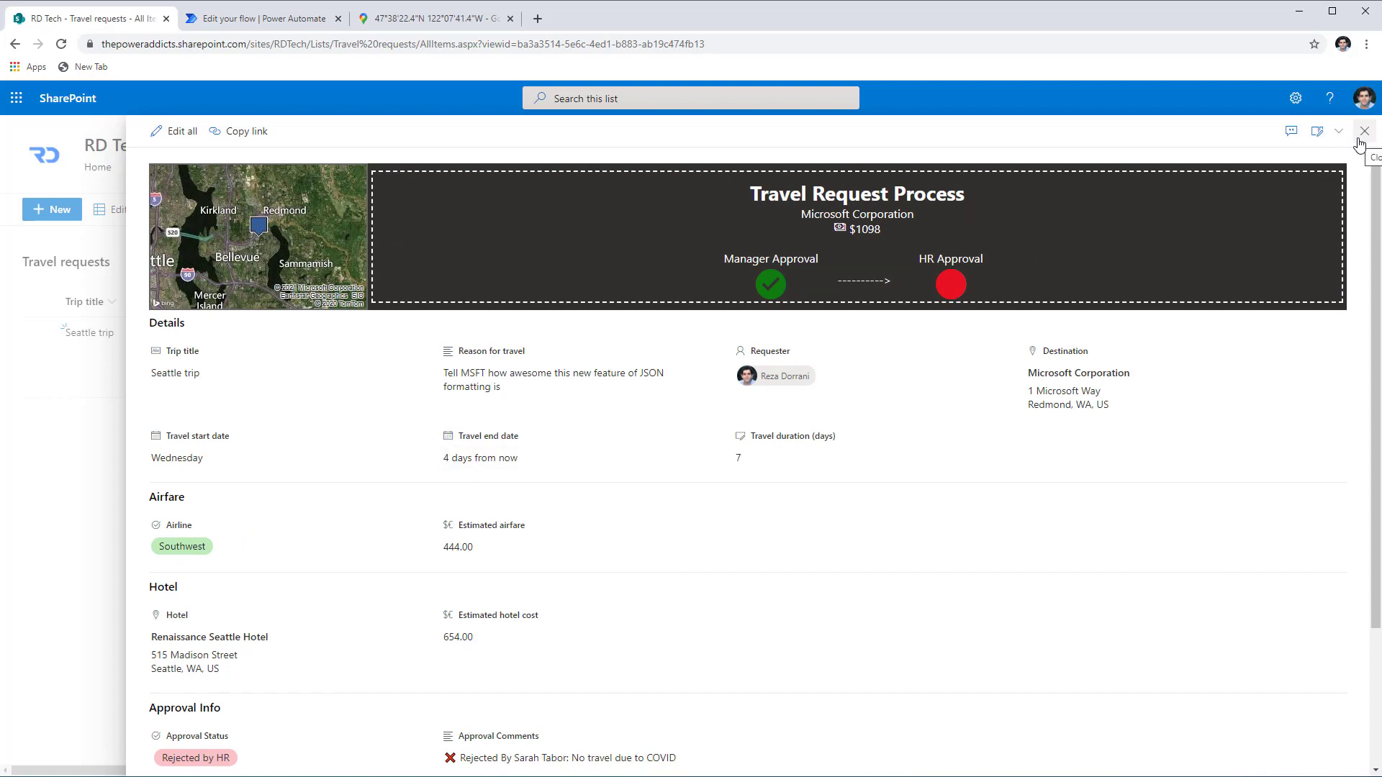